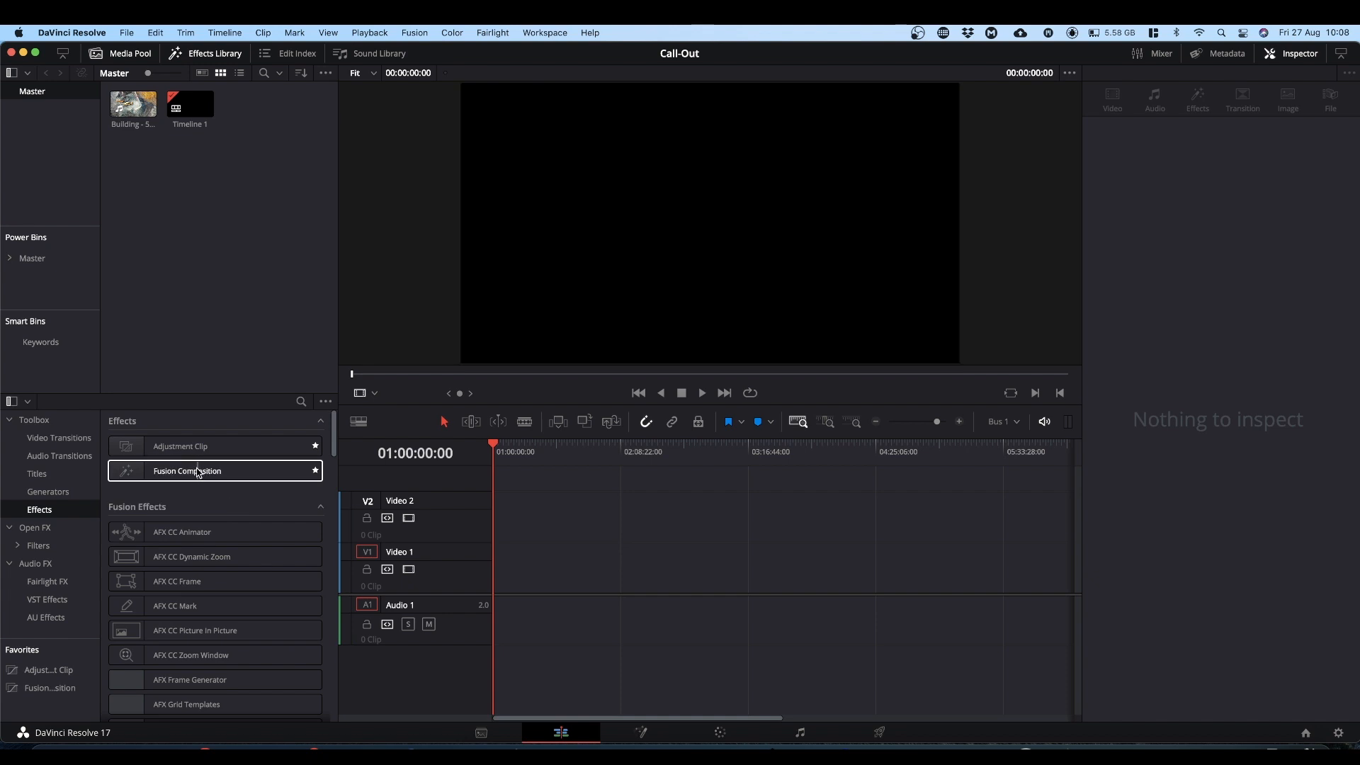
Add a Fusion Composition effect at the start of the Video 1 track
{"action": "left_click_drag", "start_coordinate": [205, 474], "coordinate": [612, 581]}
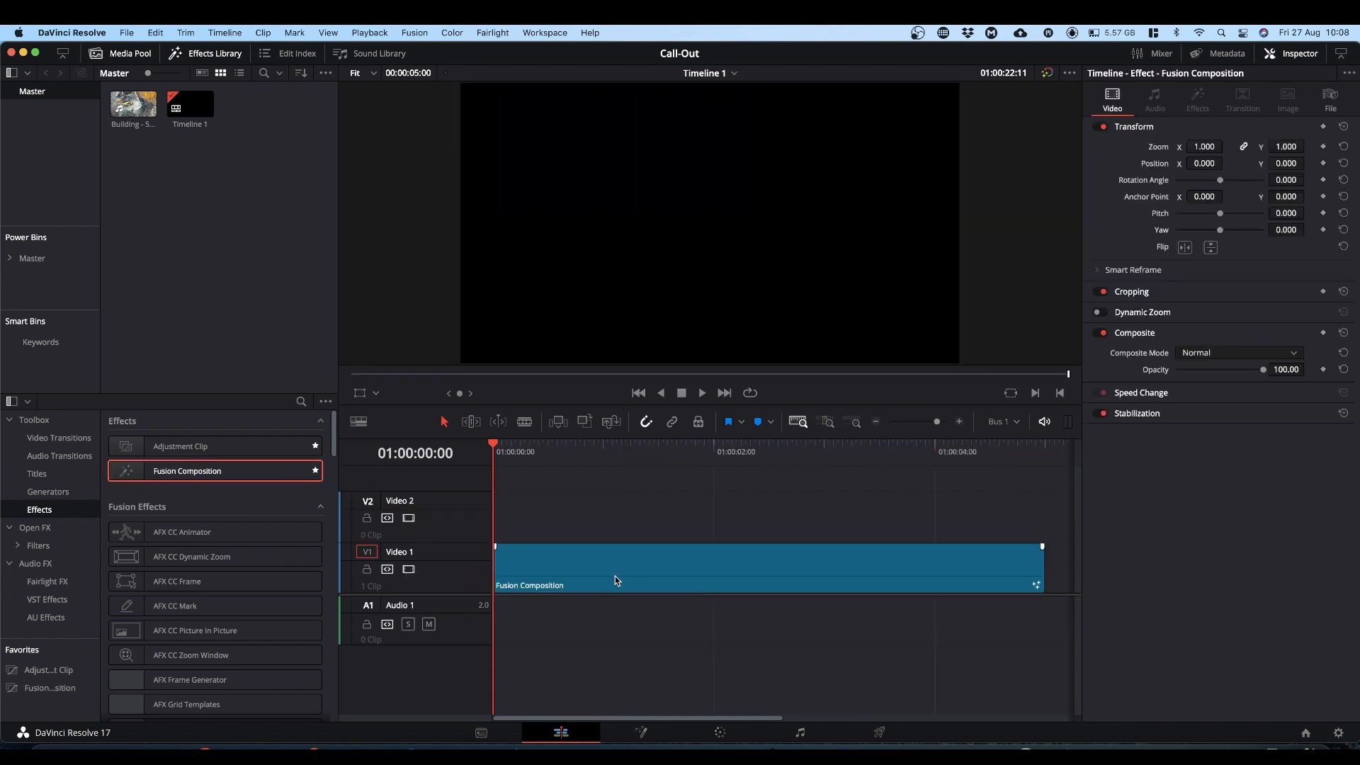
Check the timeline resolution and frame rate in the project settings, leaving them as they are
{"action": "left_click", "coordinate": [127, 32]}
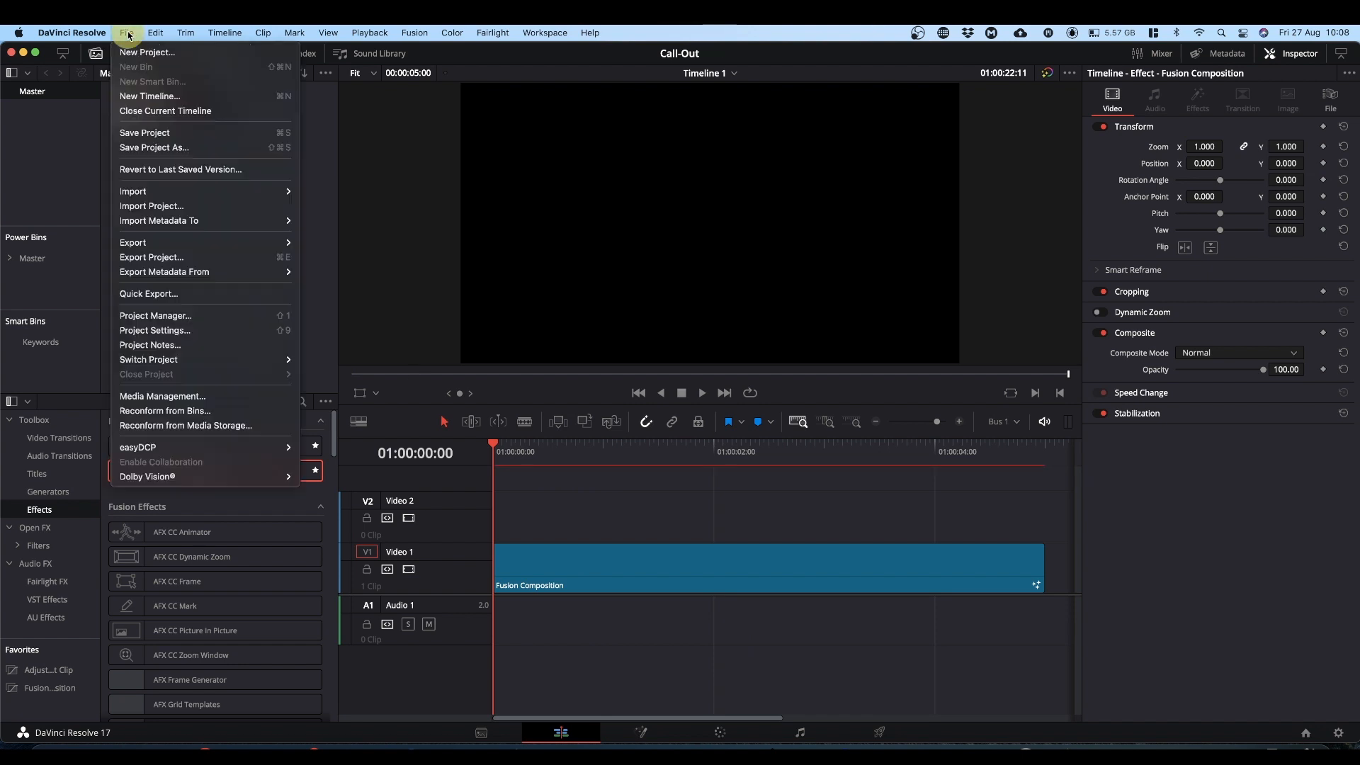
{"action": "left_click", "coordinate": [168, 334]}
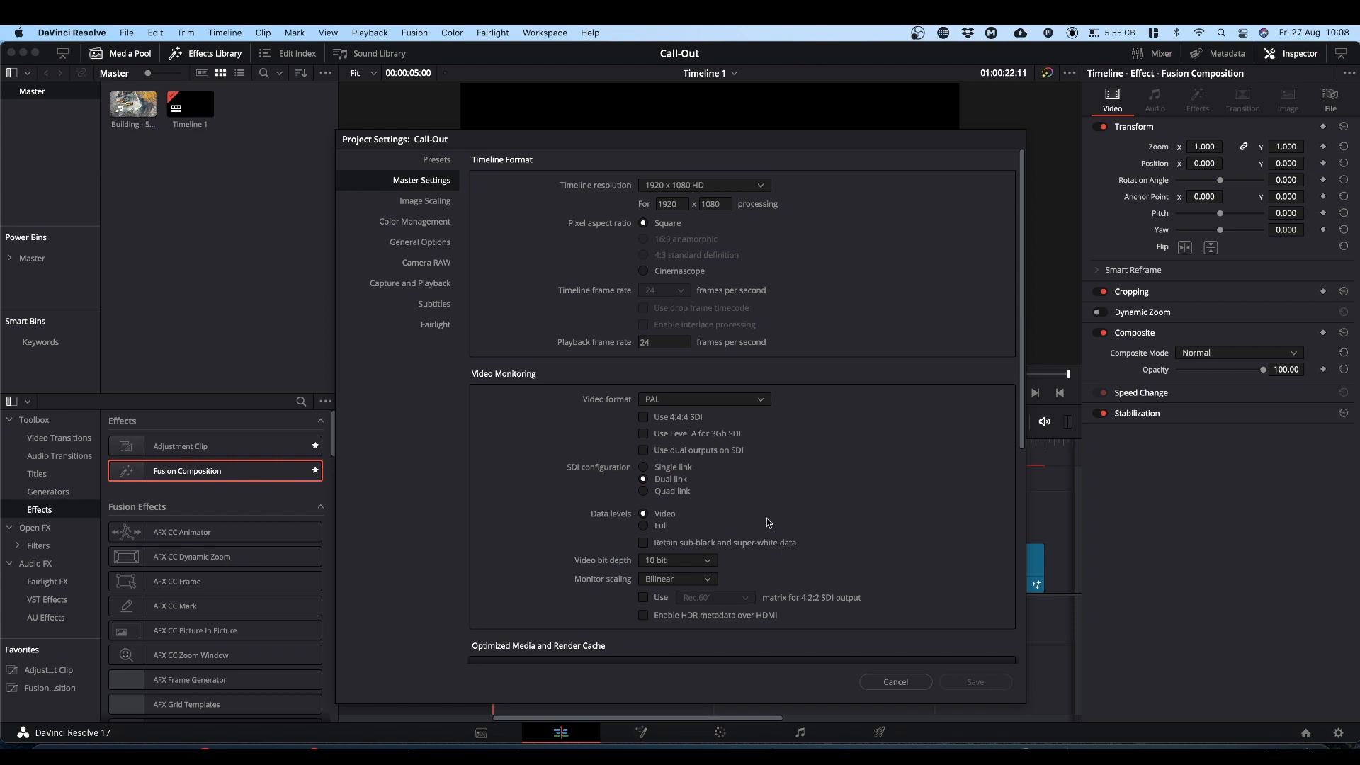
{"action": "left_click", "coordinate": [878, 686]}
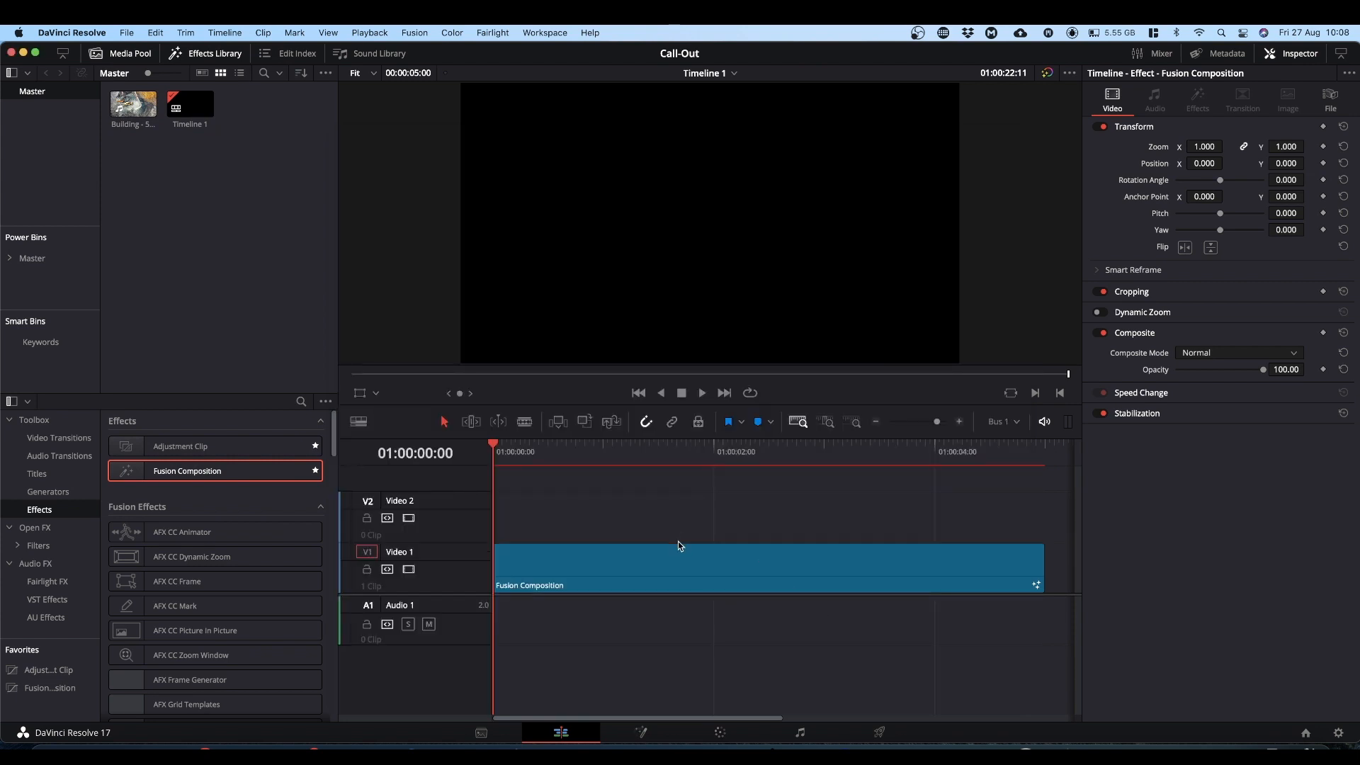
Change the Fusion Composition clip's duration to 4 seconds
{"action": "right_click", "coordinate": [711, 571]}
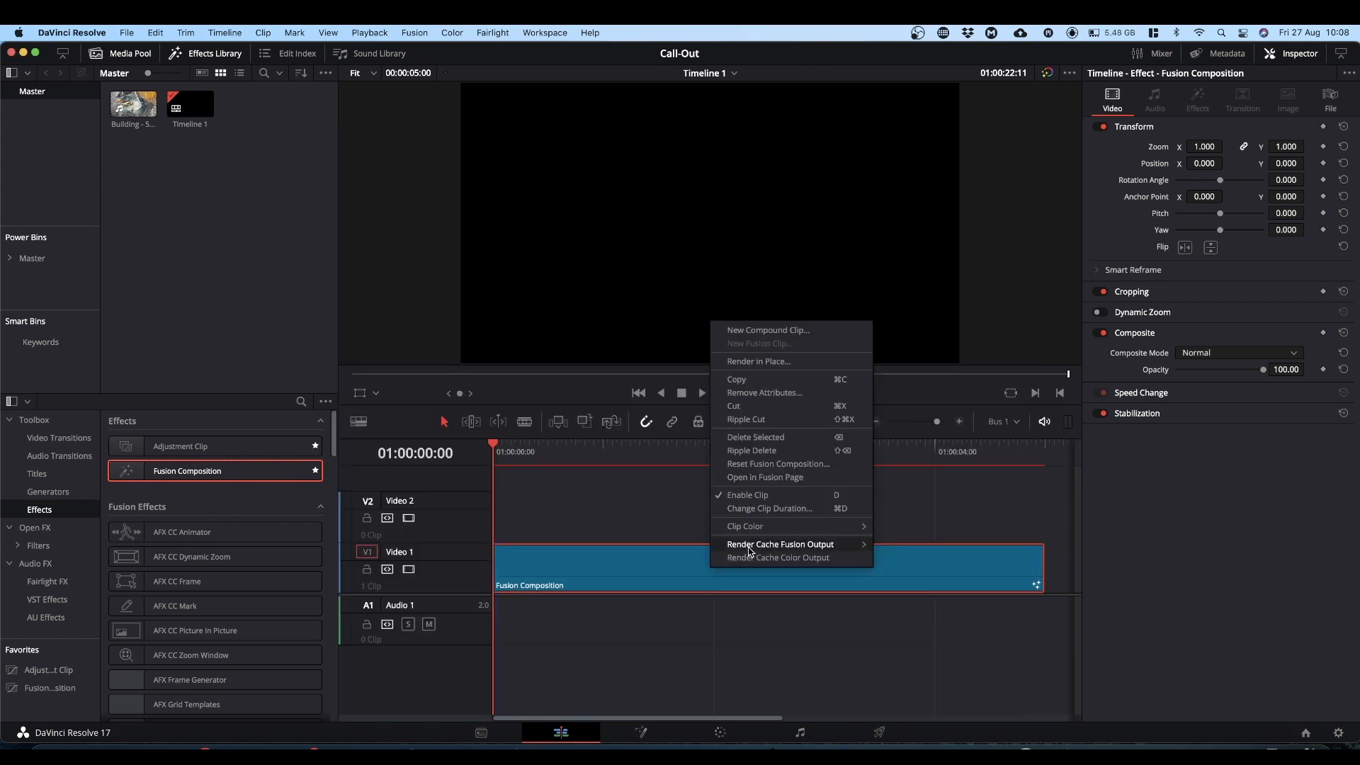
{"action": "left_click", "coordinate": [765, 509]}
{"action": "left_click", "coordinate": [763, 456]}
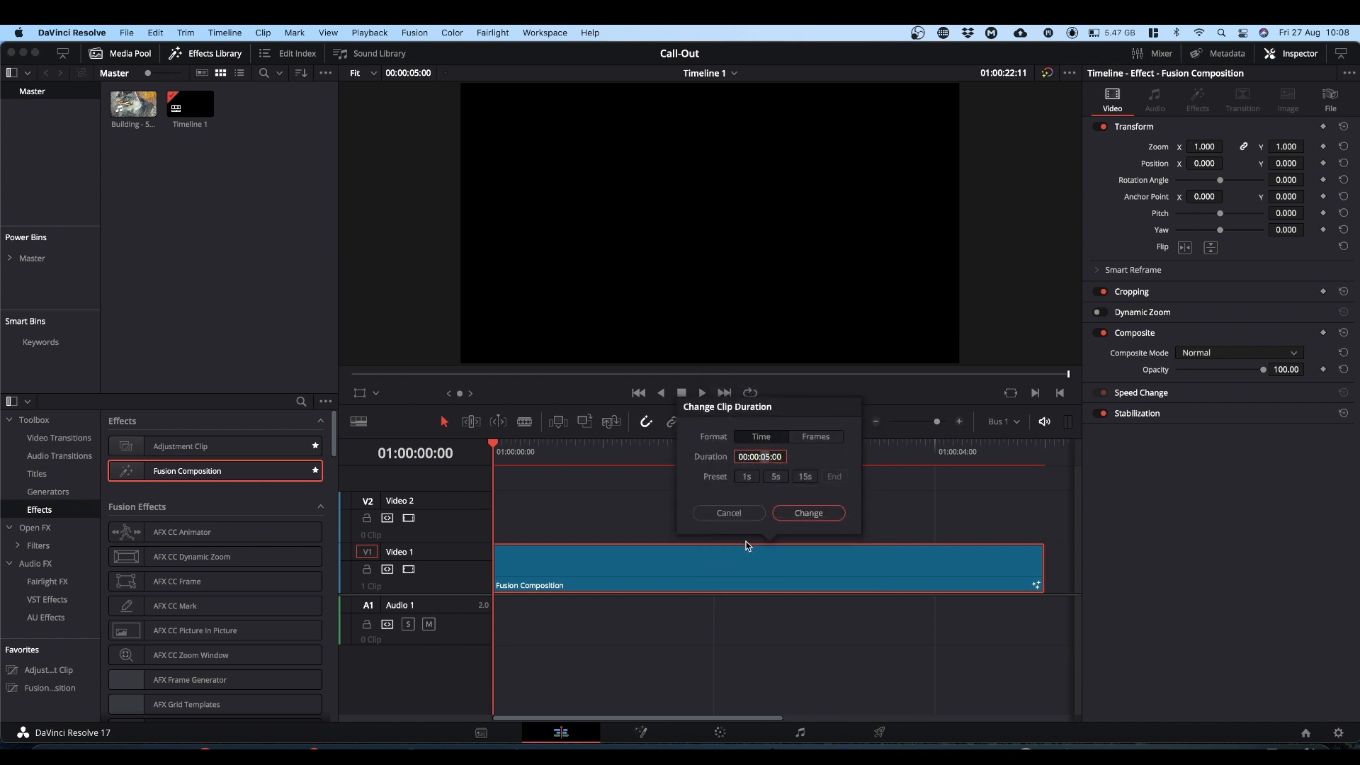
{"action": "key", "text": "BackSpace"}
{"action": "key", "text": "BackSpace"}
{"action": "type", "text": "4"}
{"action": "left_click", "coordinate": [806, 514]}
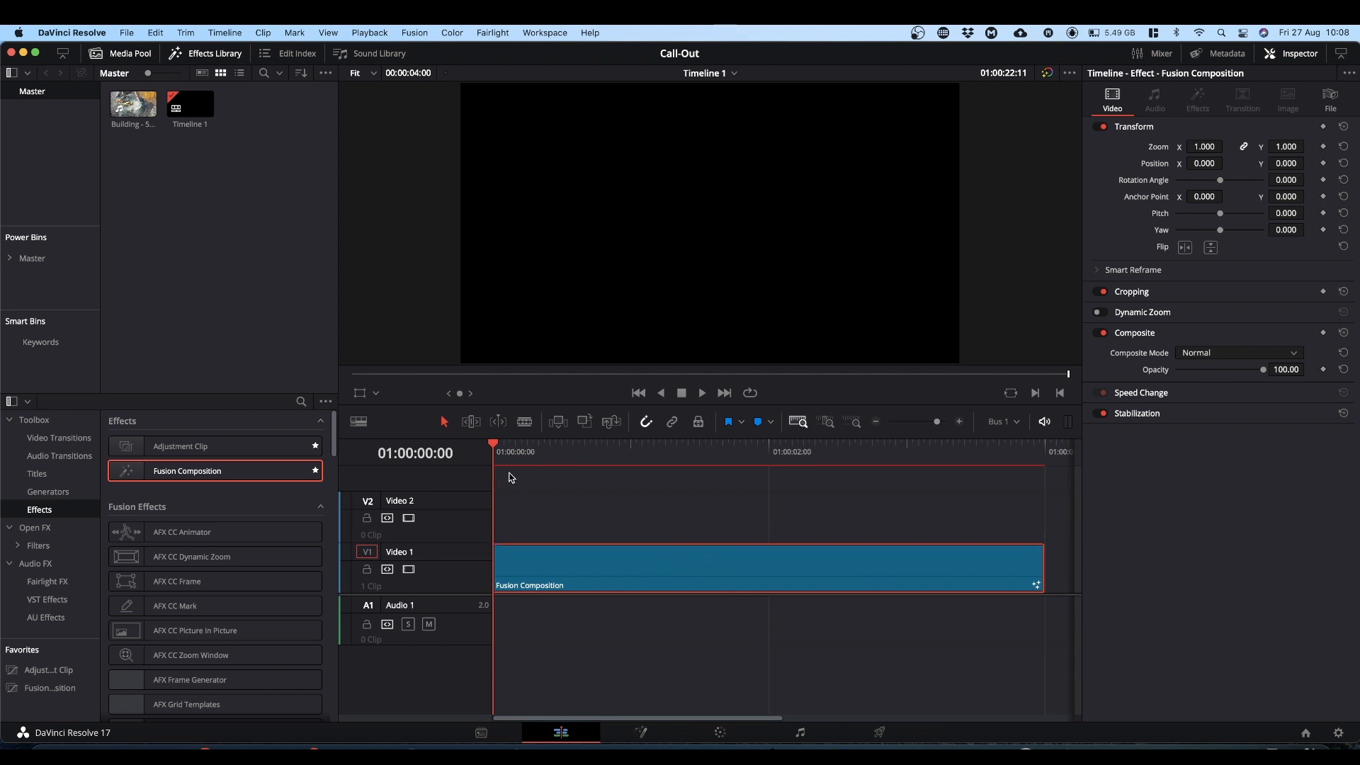
Open the composition on the Fusion page at frame 14 and move MediaOut1 to the lower right of the node graph
{"action": "left_click_drag", "start_coordinate": [494, 444], "coordinate": [573, 453]}
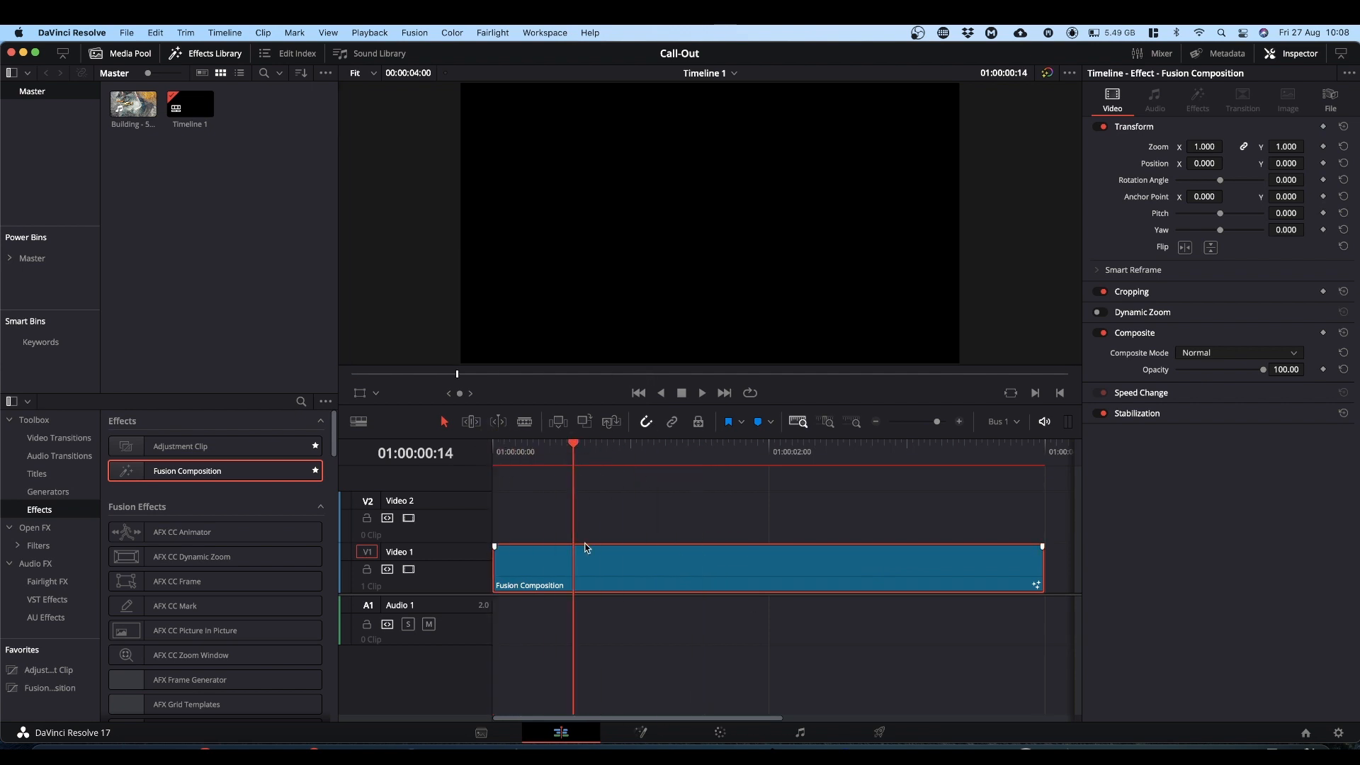
{"action": "left_click", "coordinate": [644, 733]}
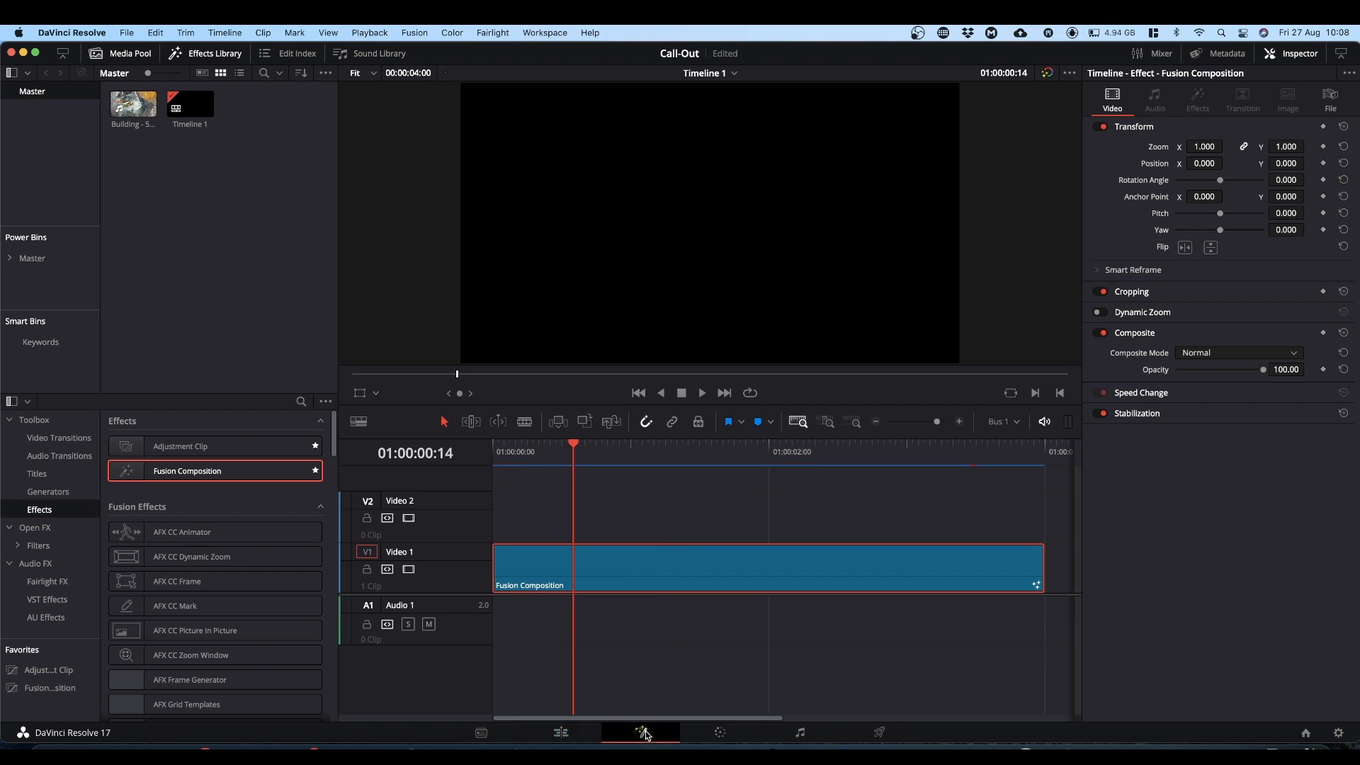
{"action": "left_click_drag", "start_coordinate": [563, 500], "coordinate": [999, 651]}
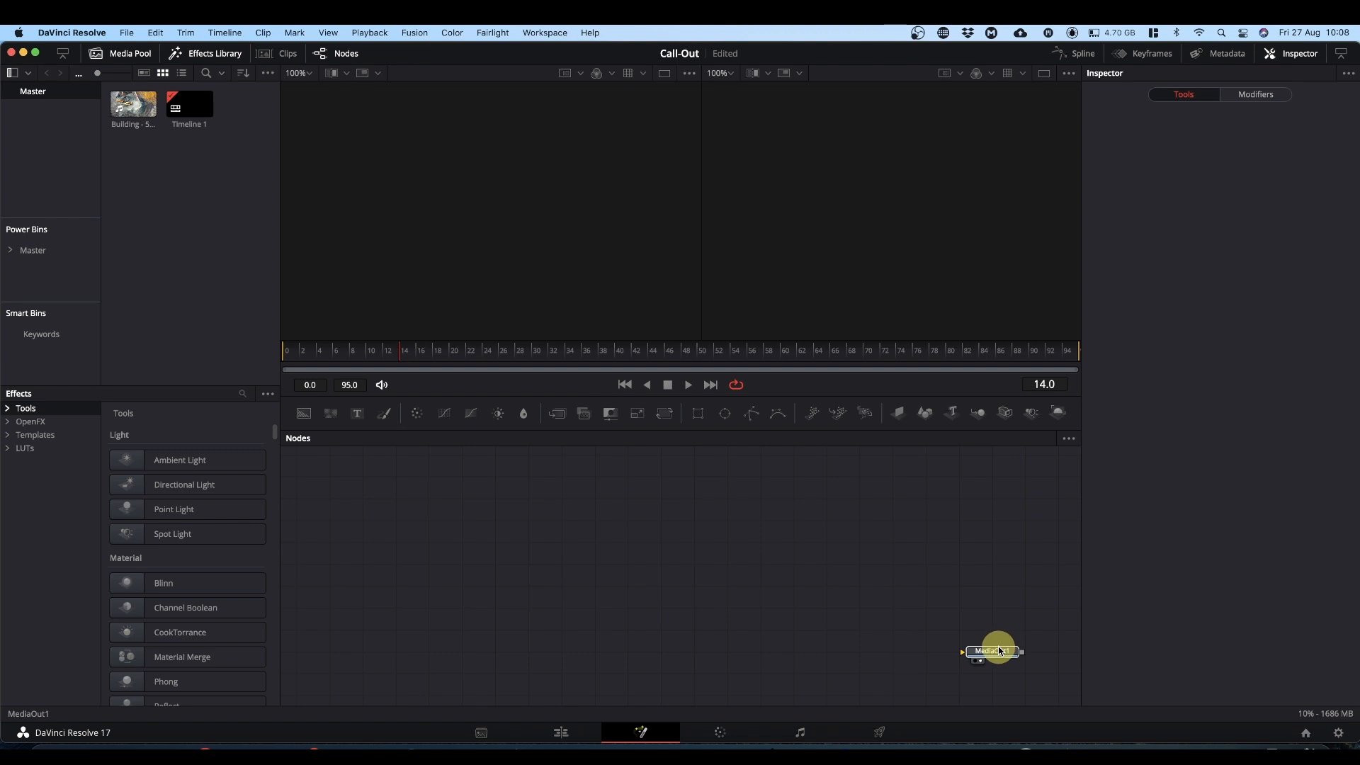
{"action": "left_click", "coordinate": [999, 651]}
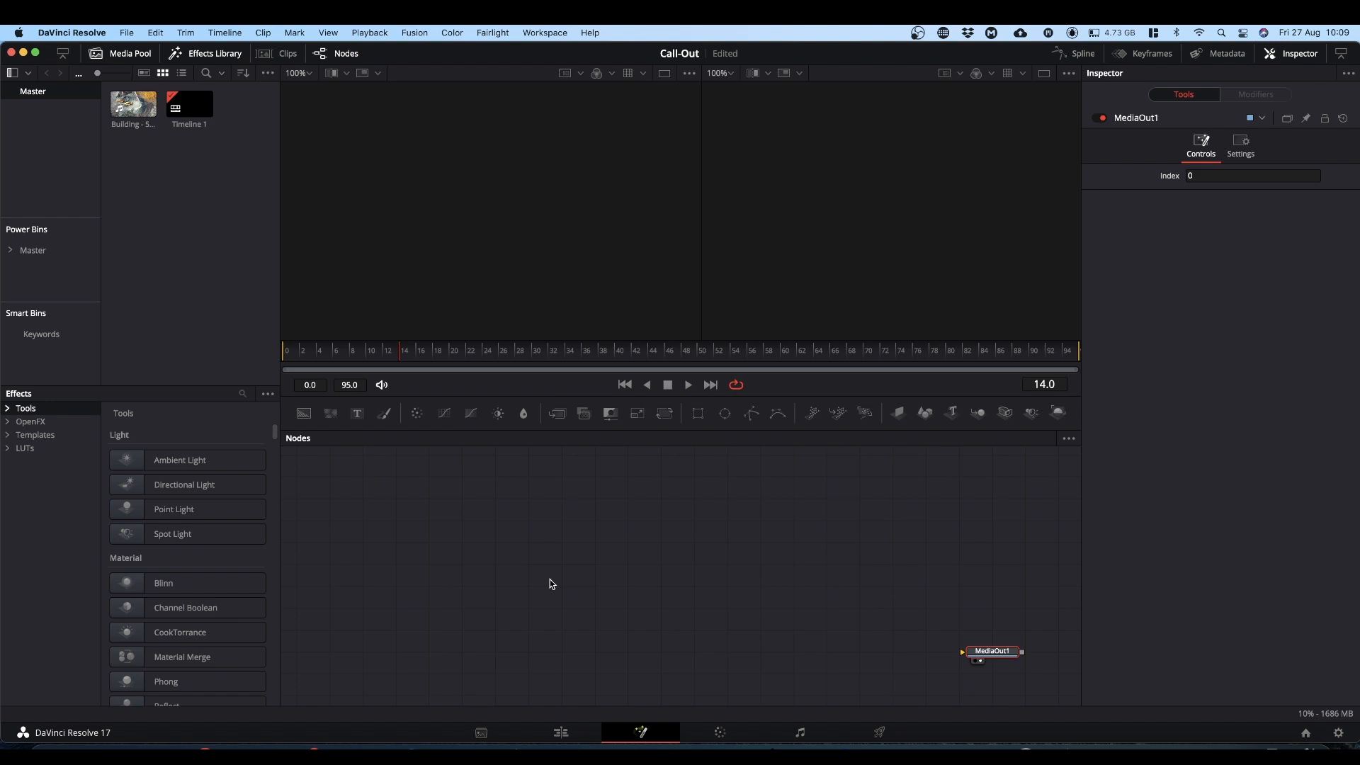
Add an sRectangle node and place it at the far left of the node graph
{"action": "key", "text": "shift+space"}
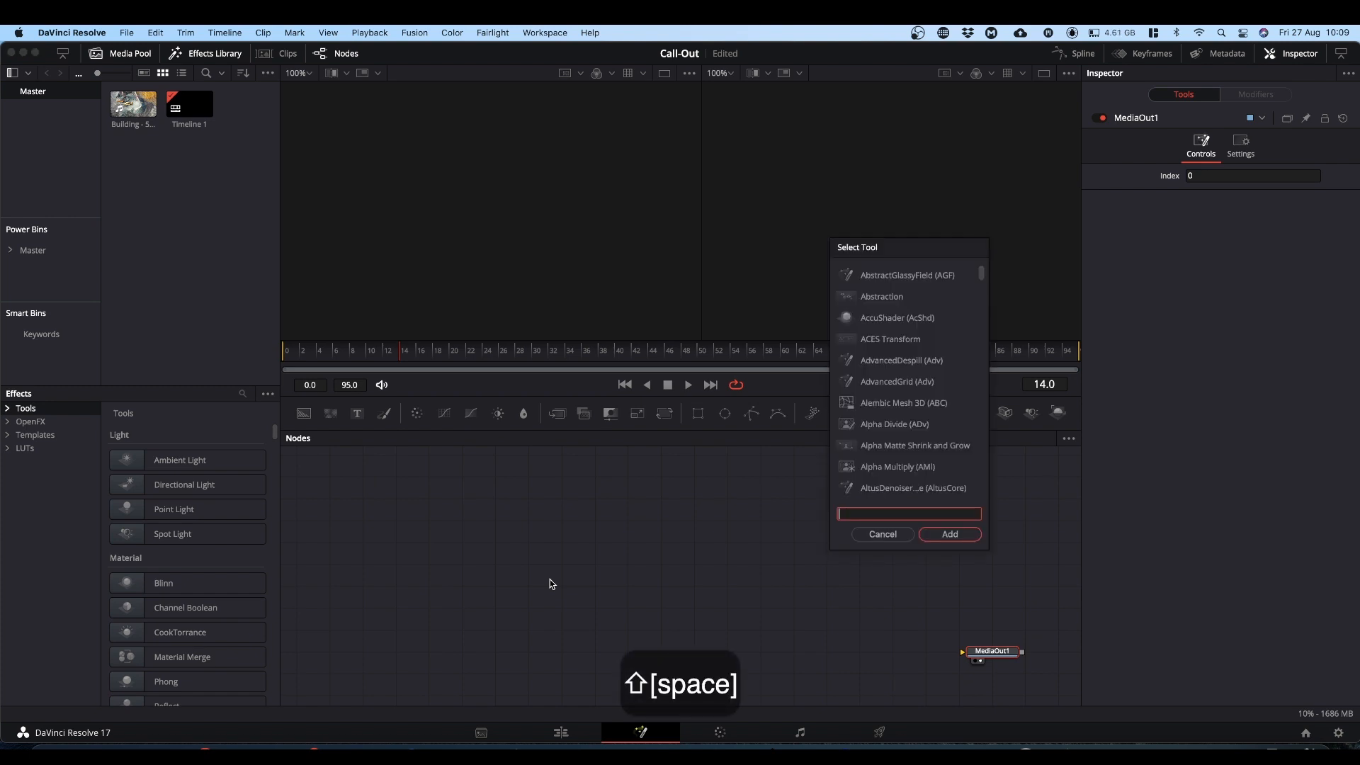
{"action": "type", "text": "sr"}
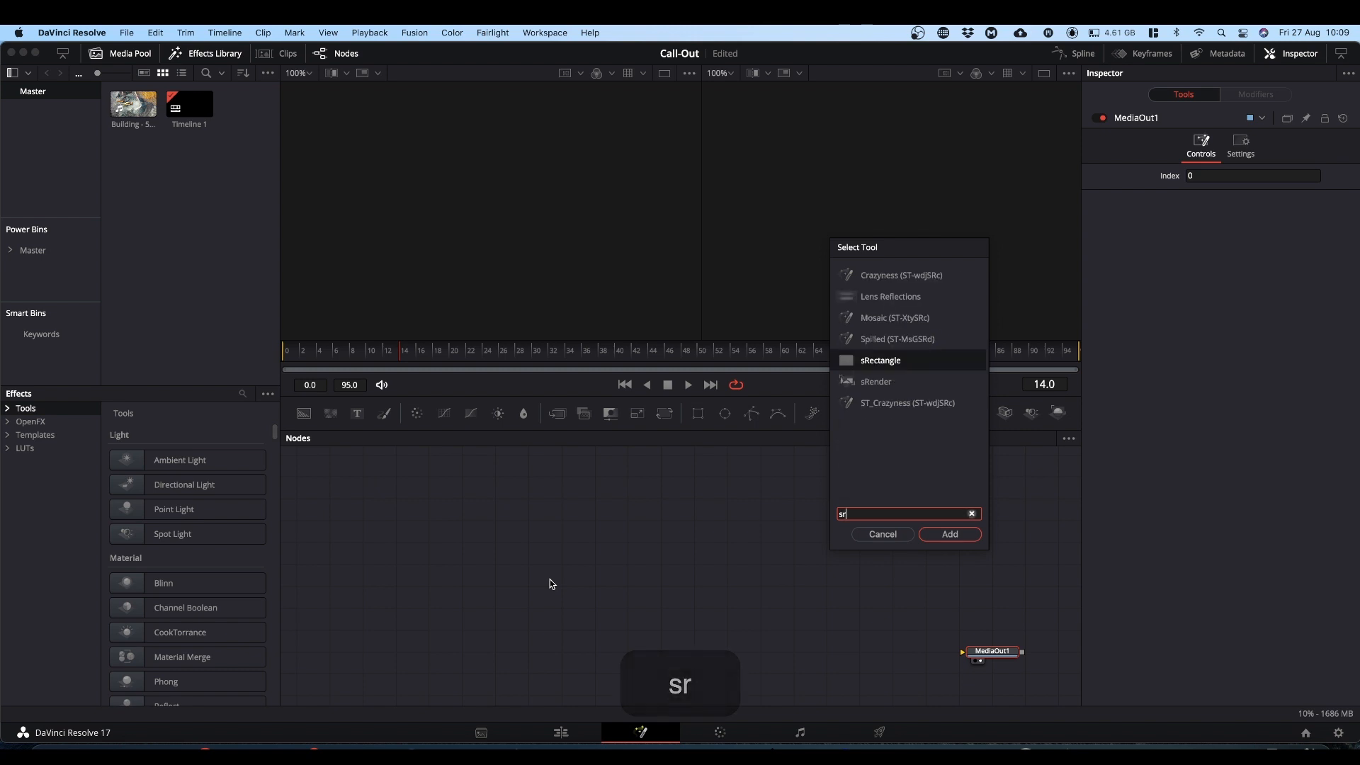
{"action": "key", "text": "Return"}
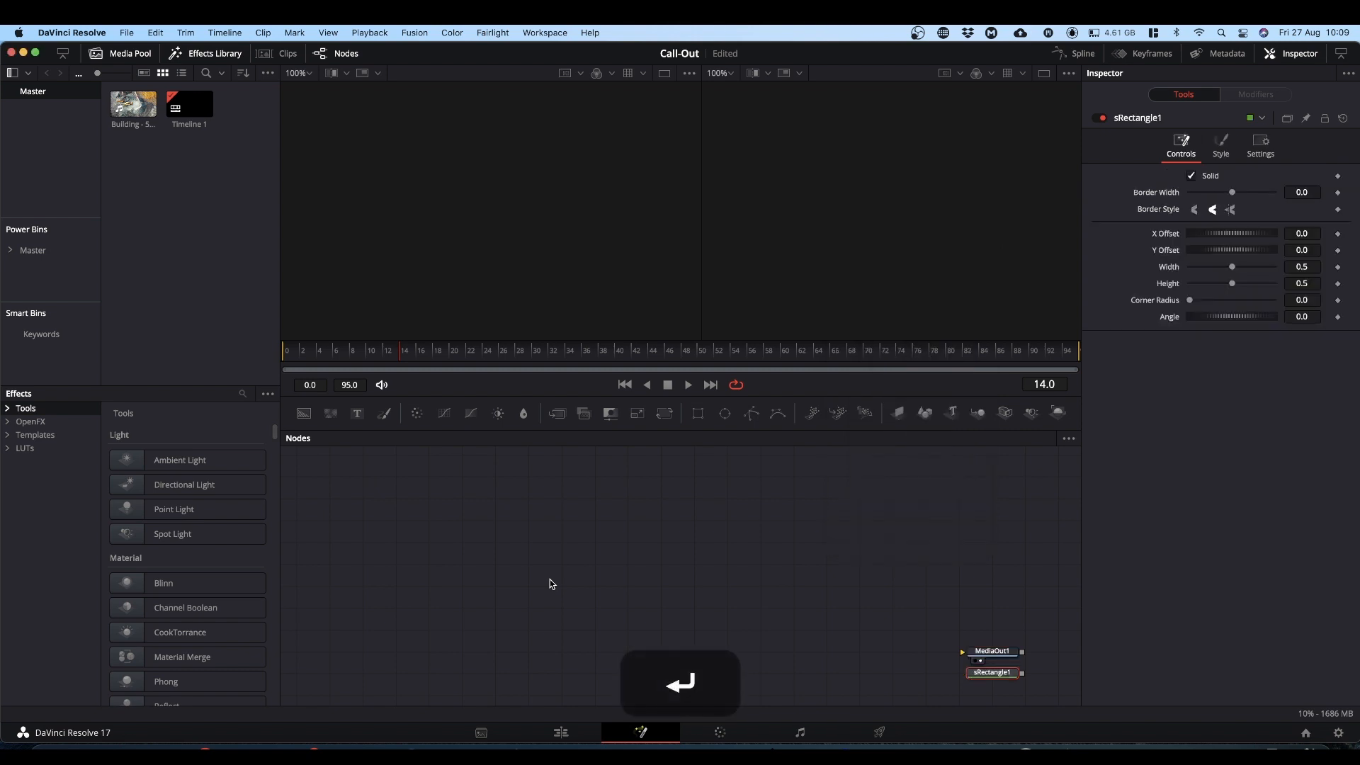
{"action": "left_click_drag", "start_coordinate": [1014, 673], "coordinate": [428, 582]}
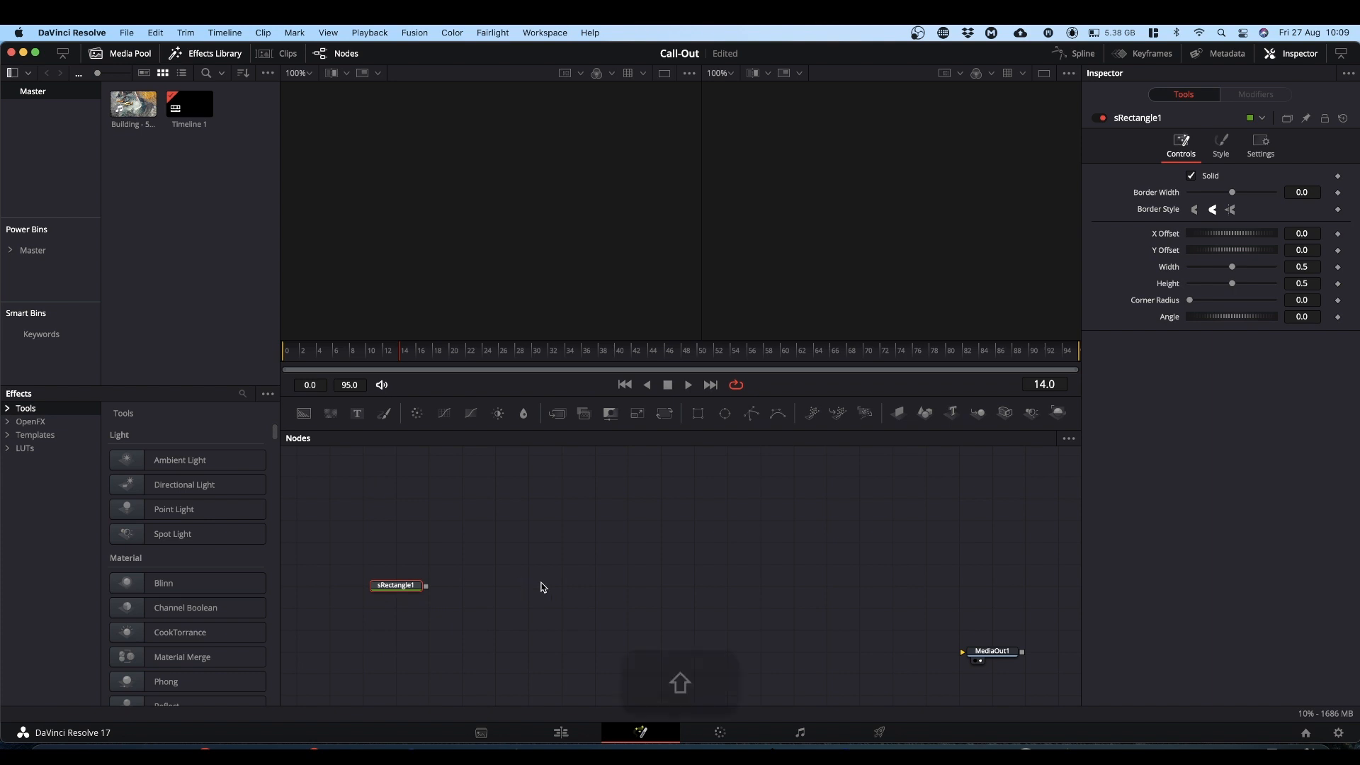
Add an sRender node fed by sRectangle1 and move it further right to leave a gap between them
{"action": "key", "text": "shift+space"}
{"action": "type", "text": "sr"}
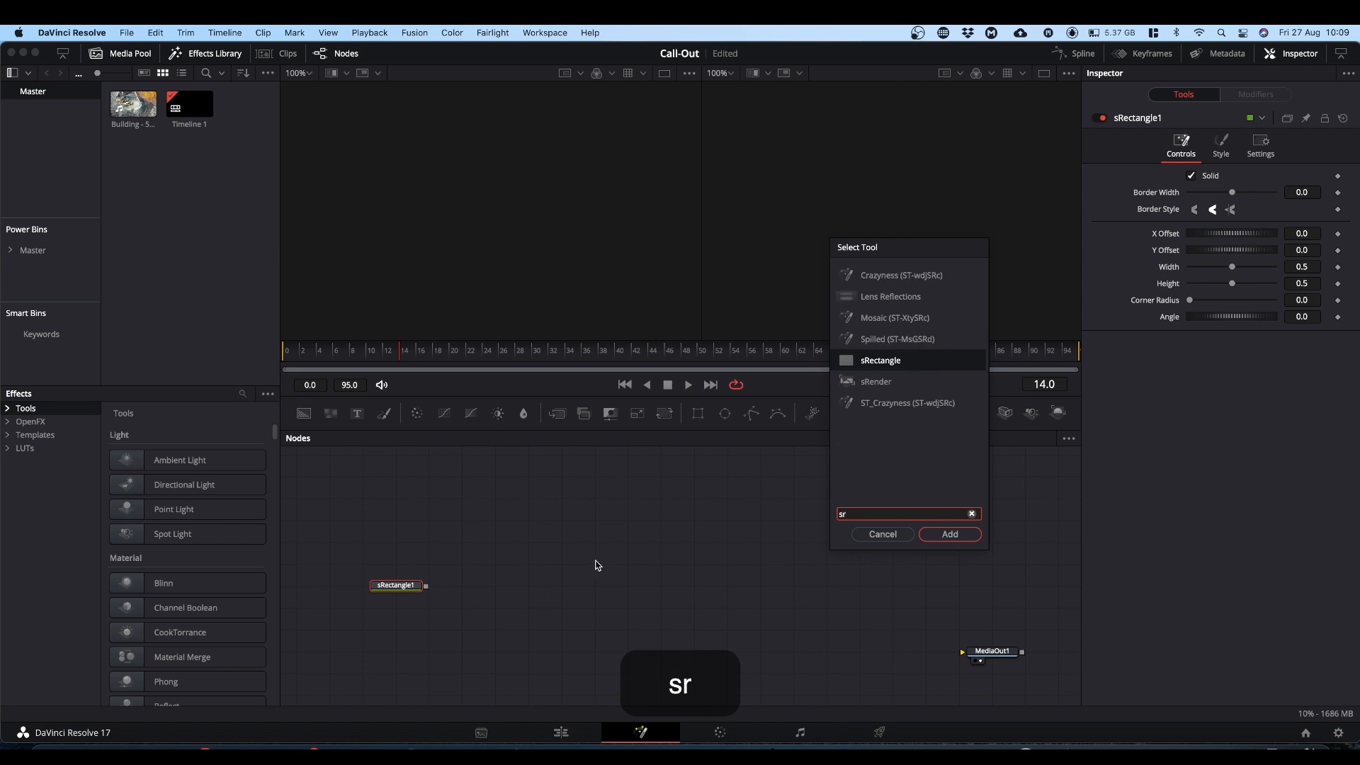
{"action": "left_click", "coordinate": [885, 381]}
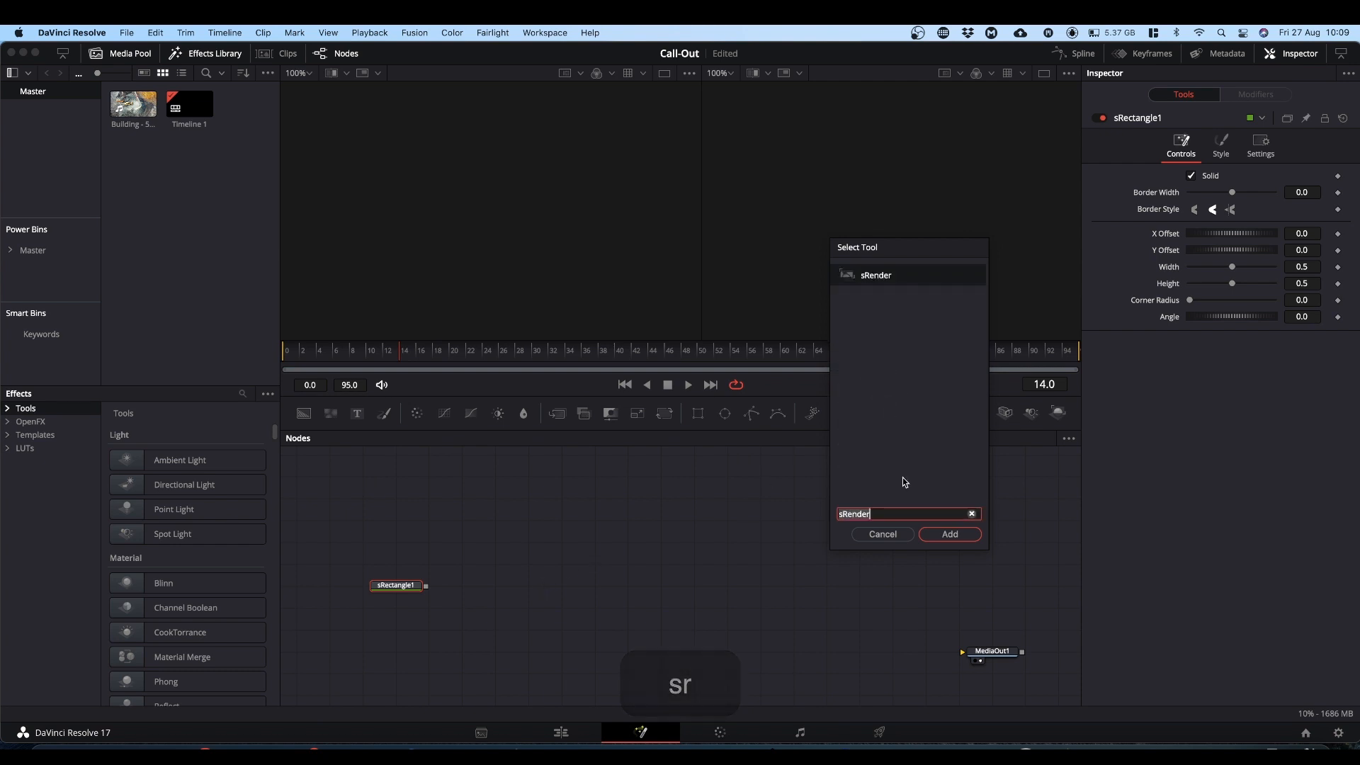
{"action": "left_click", "coordinate": [950, 534]}
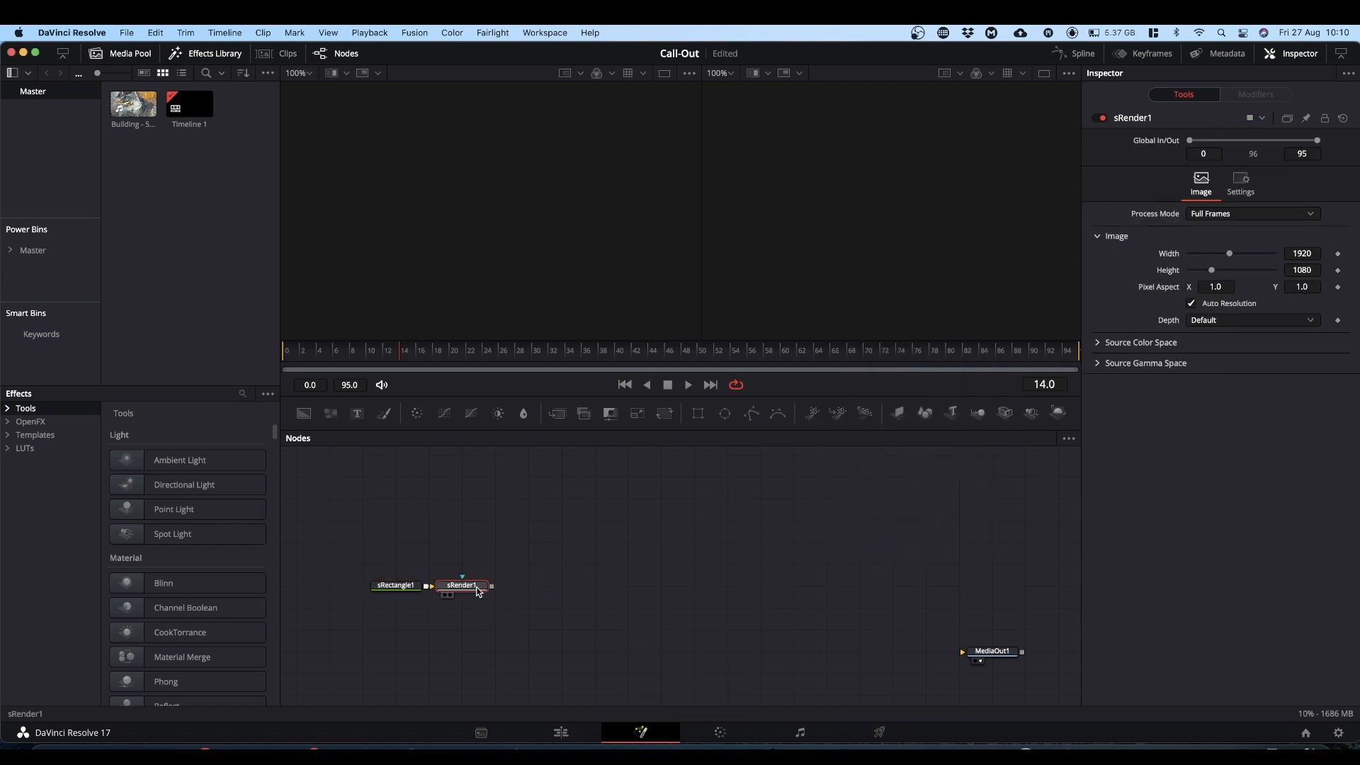
{"action": "left_click_drag", "start_coordinate": [464, 586], "coordinate": [597, 586]}
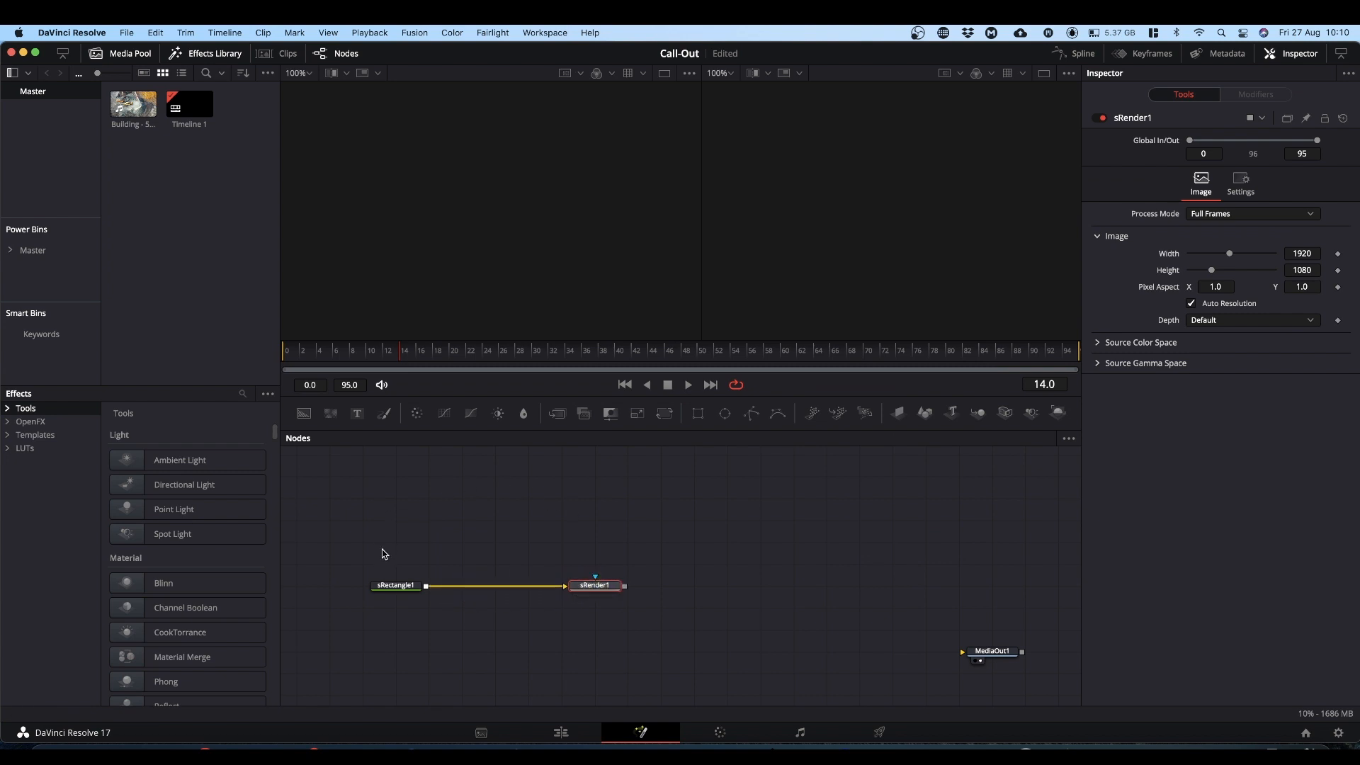
Add a second, unconnected sRectangle node directly above sRectangle1
{"action": "left_click", "coordinate": [394, 590]}
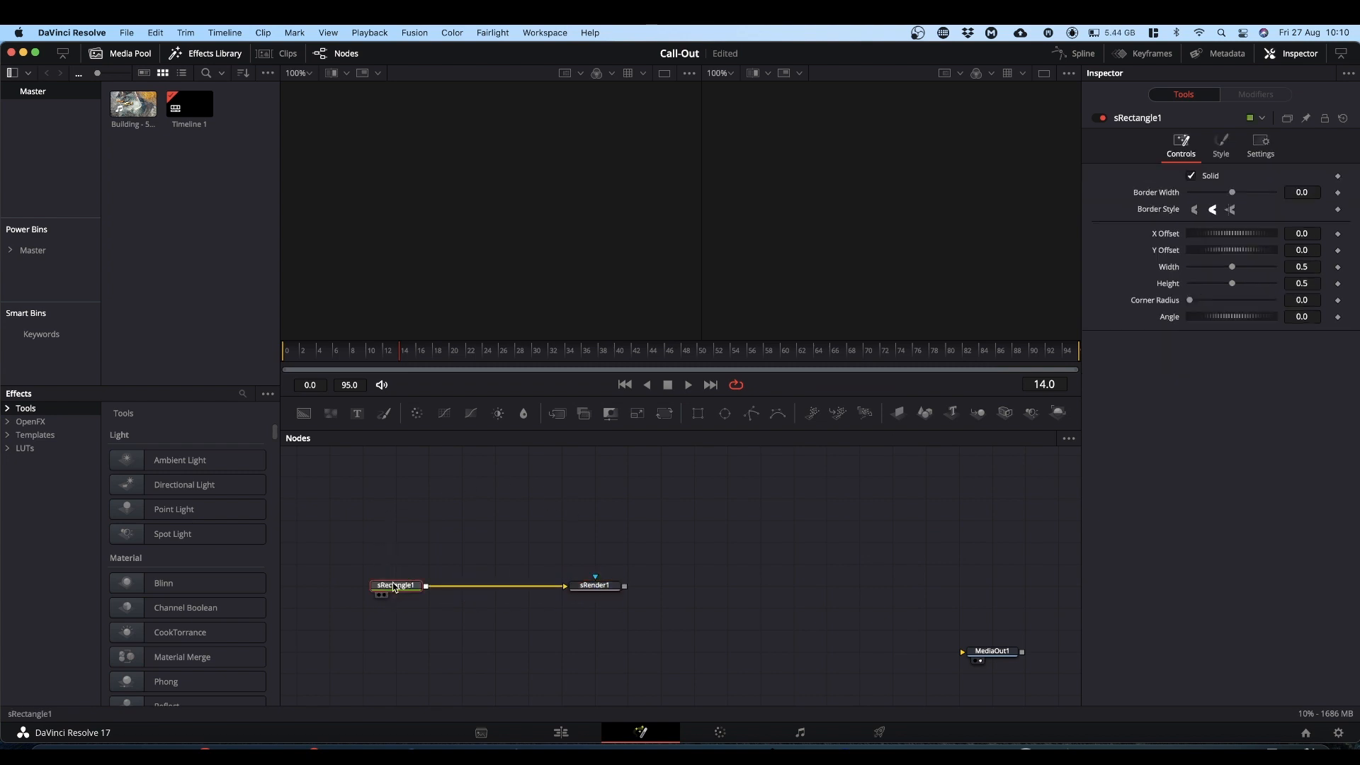
{"action": "left_click", "coordinate": [394, 538]}
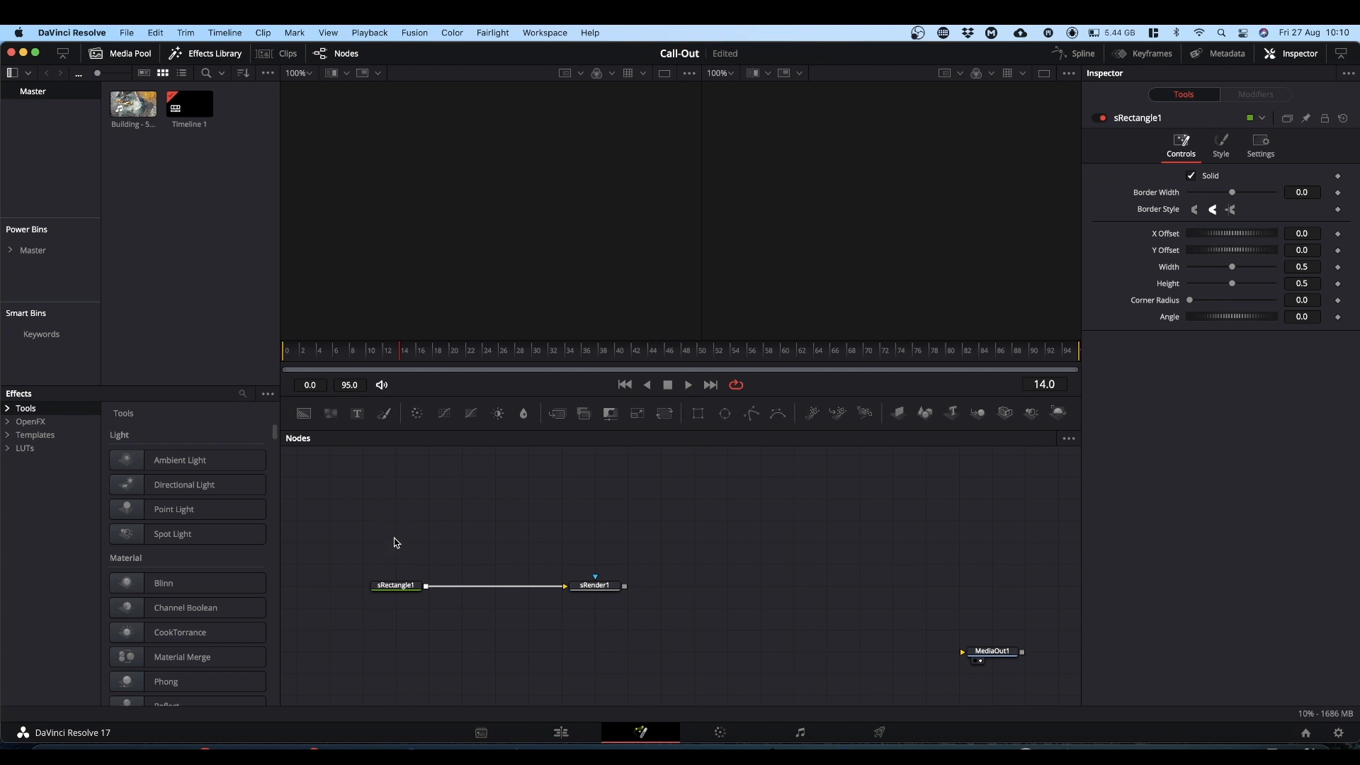
{"action": "key", "text": "shift+space"}
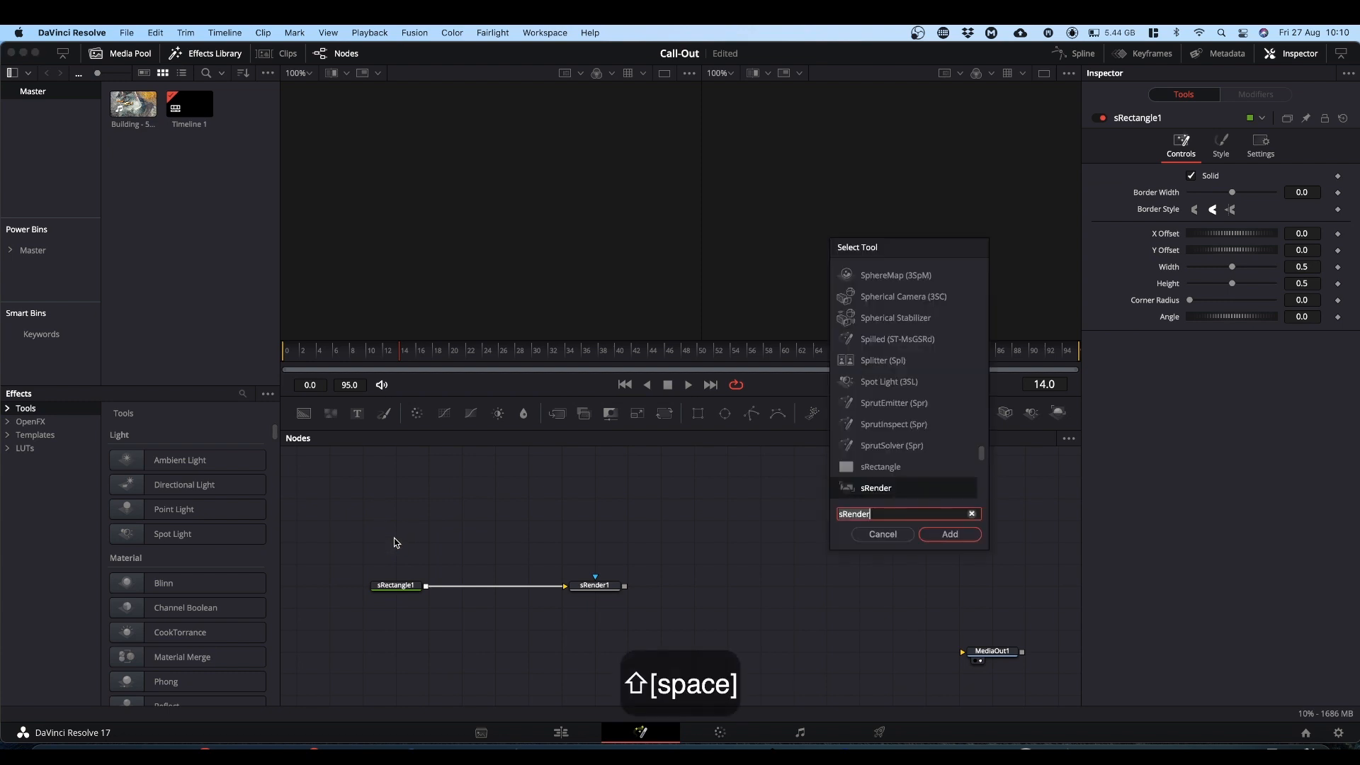
{"action": "type", "text": "sr"}
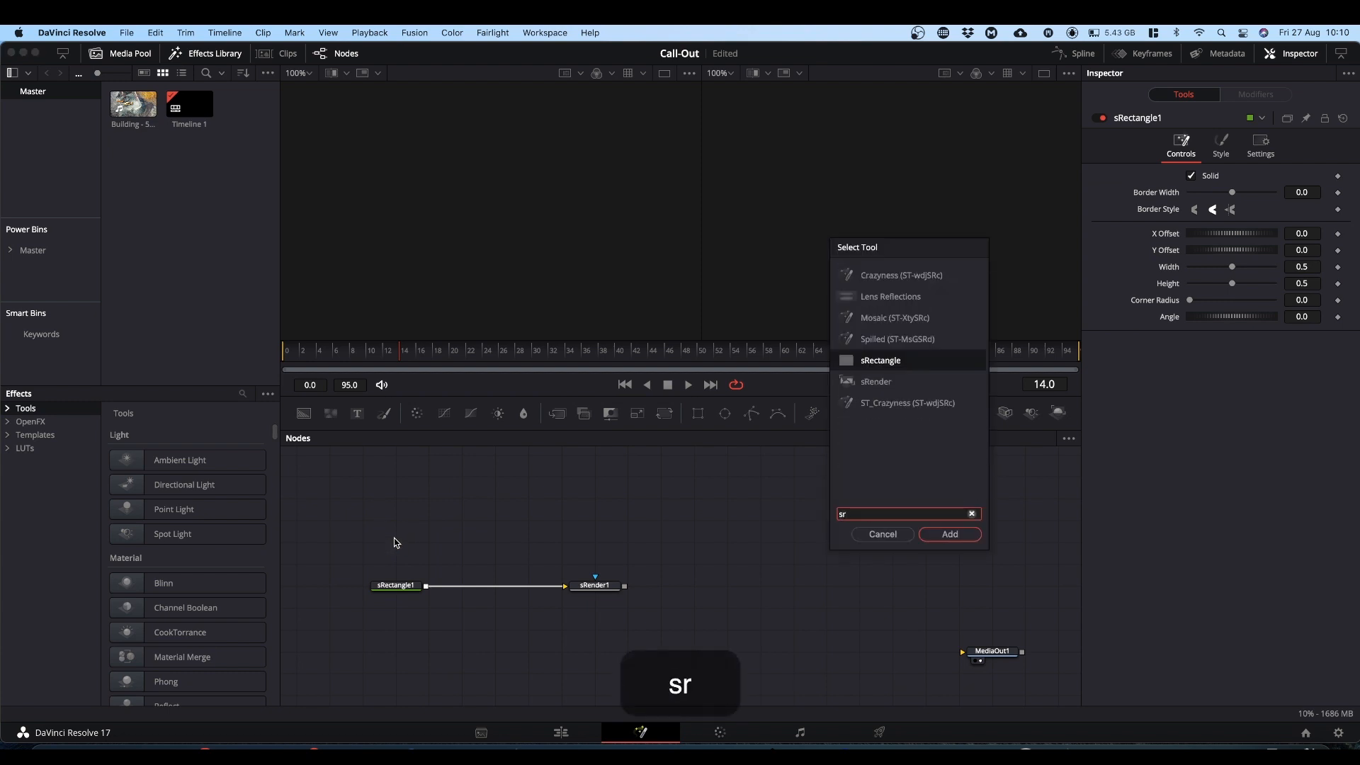
{"action": "key", "text": "Return"}
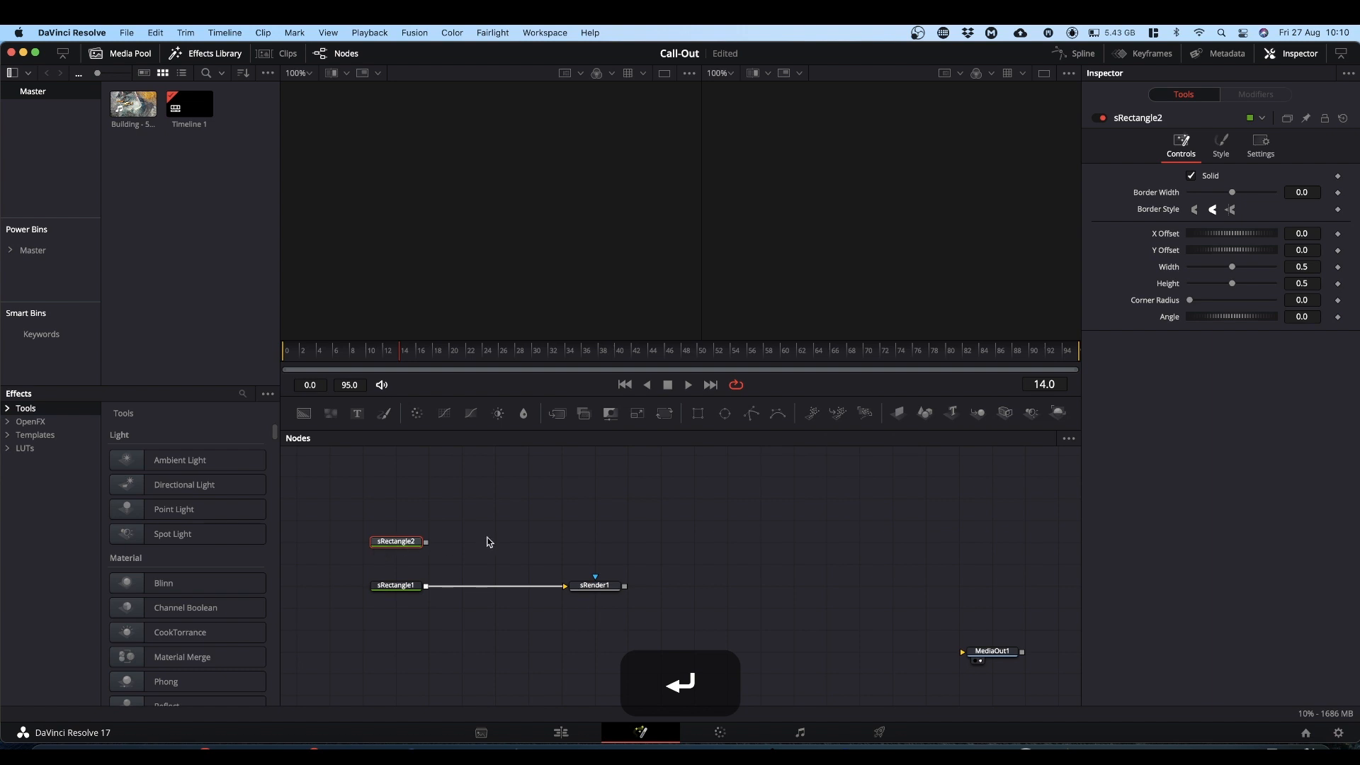
Merge sRectangle2 with sRectangle1 ahead of sRender1, and show sRender1 in the first viewer
{"action": "left_click_drag", "start_coordinate": [426, 541], "coordinate": [506, 251]}
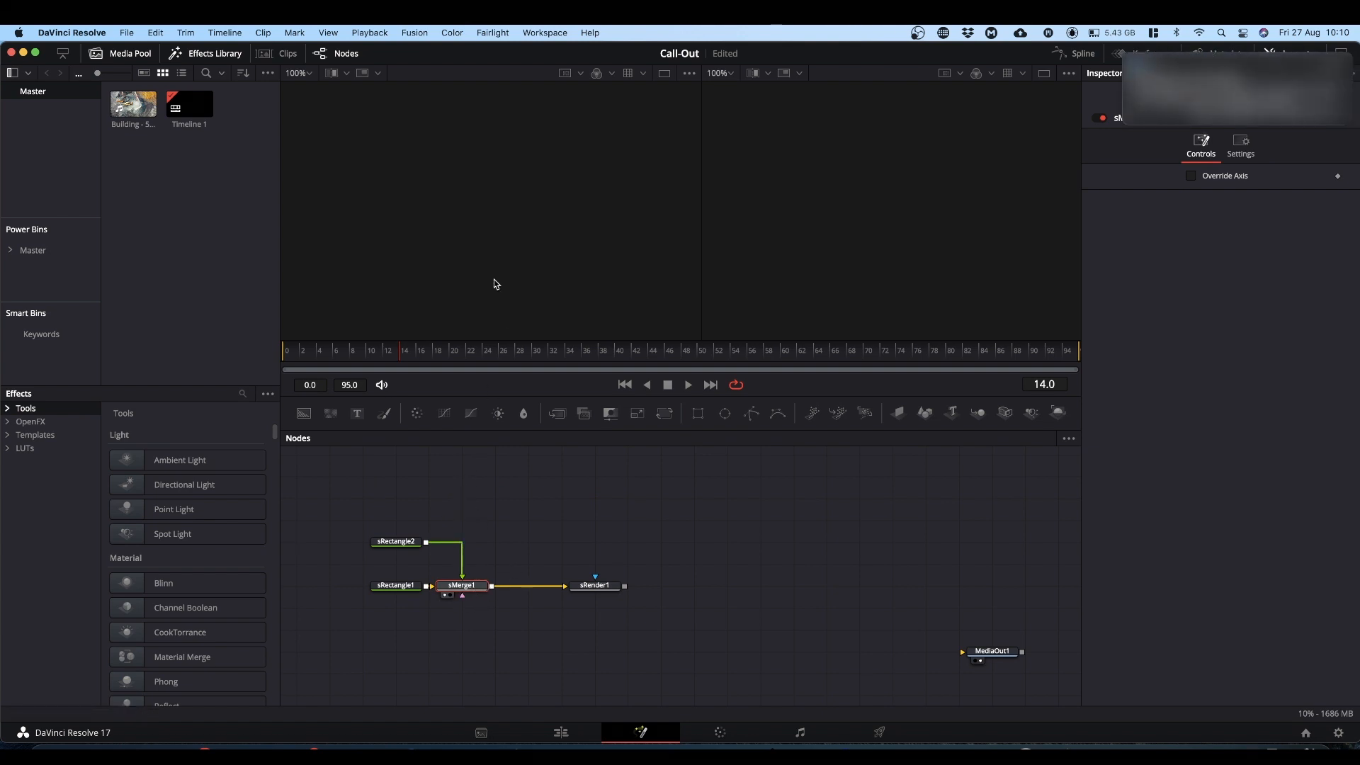
{"action": "left_click_drag", "start_coordinate": [594, 589], "coordinate": [512, 199]}
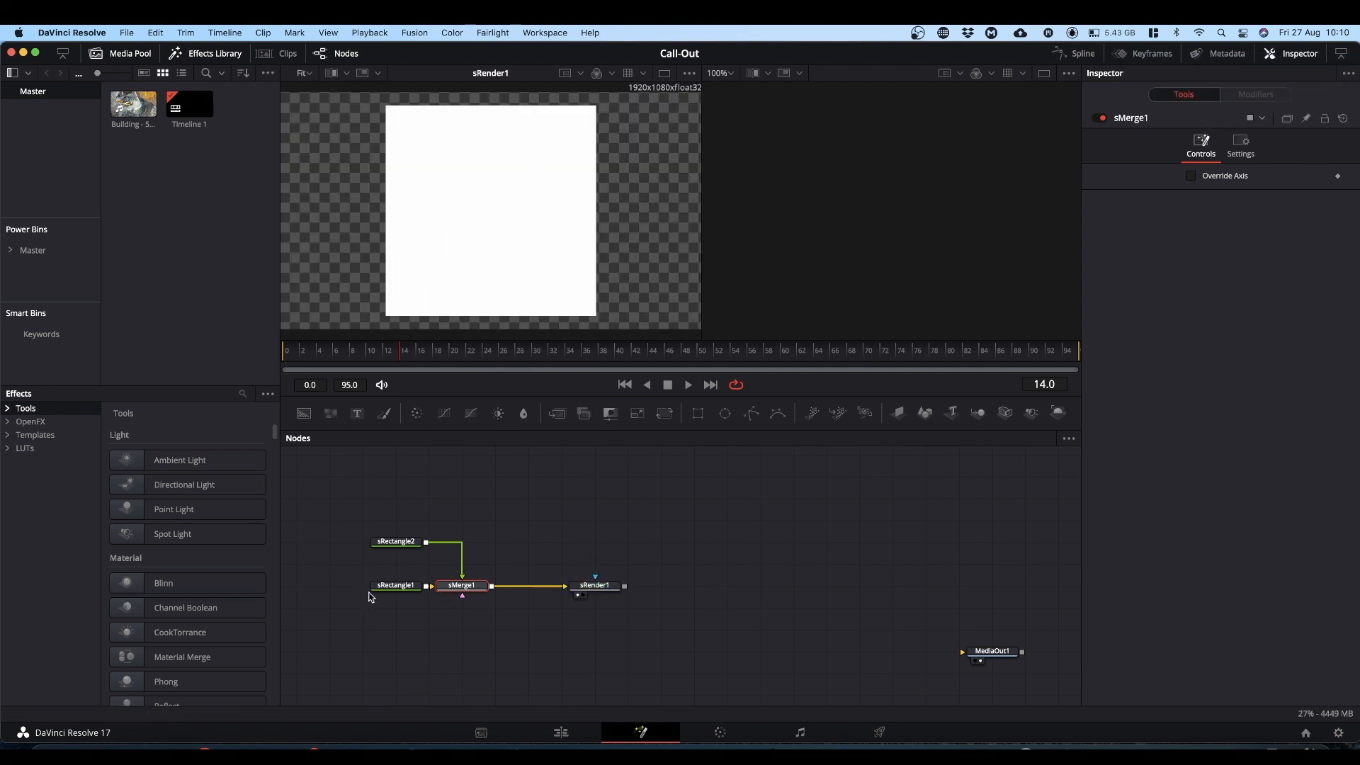
Link sRectangle1's height to its width with an expression
{"action": "left_click", "coordinate": [399, 589]}
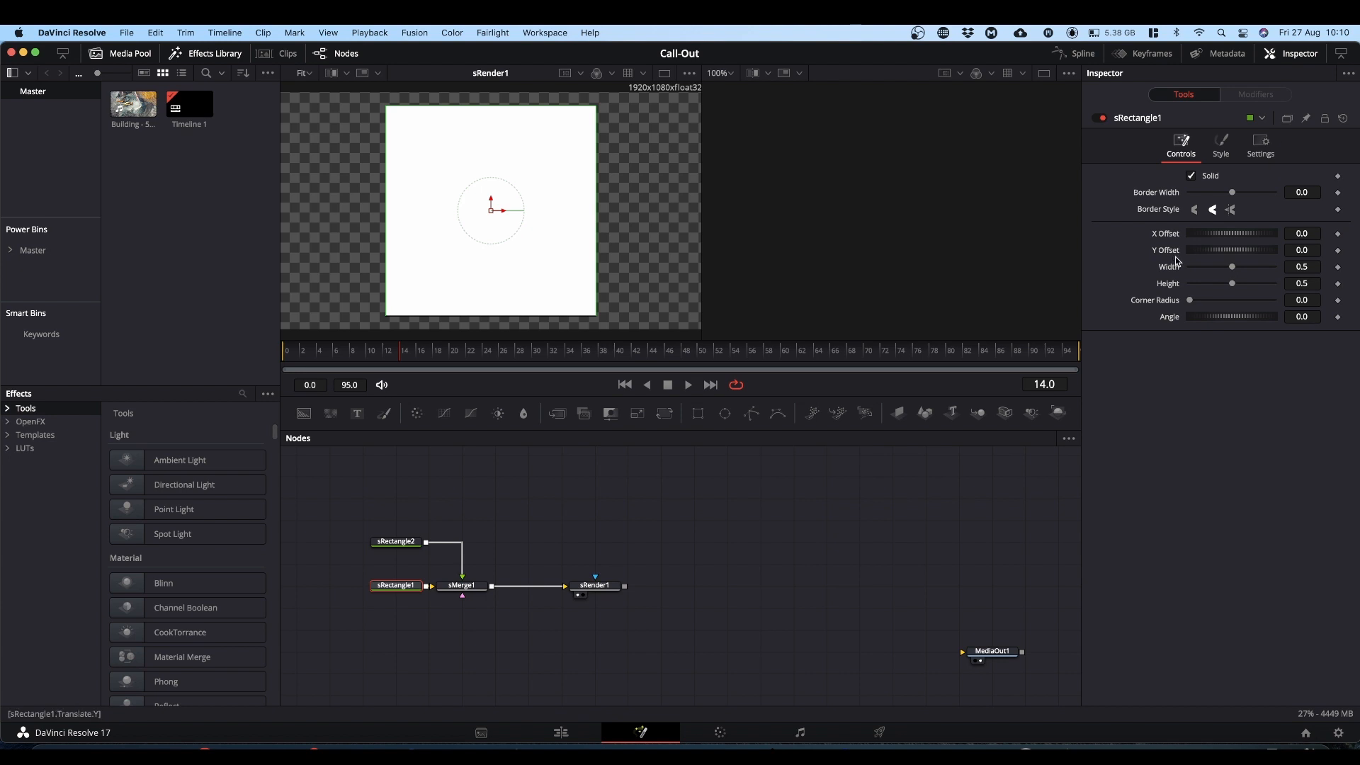
{"action": "right_click", "coordinate": [1167, 284]}
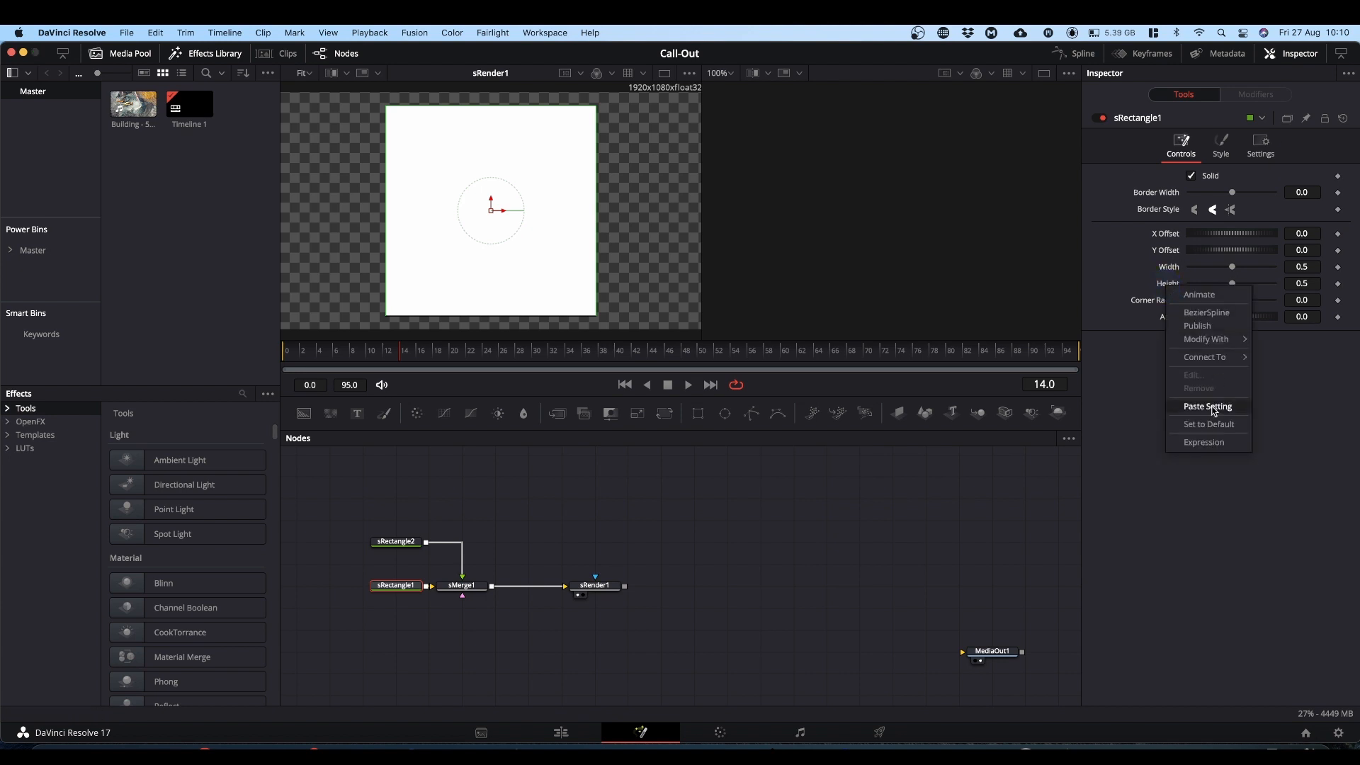
{"action": "left_click", "coordinate": [1201, 444]}
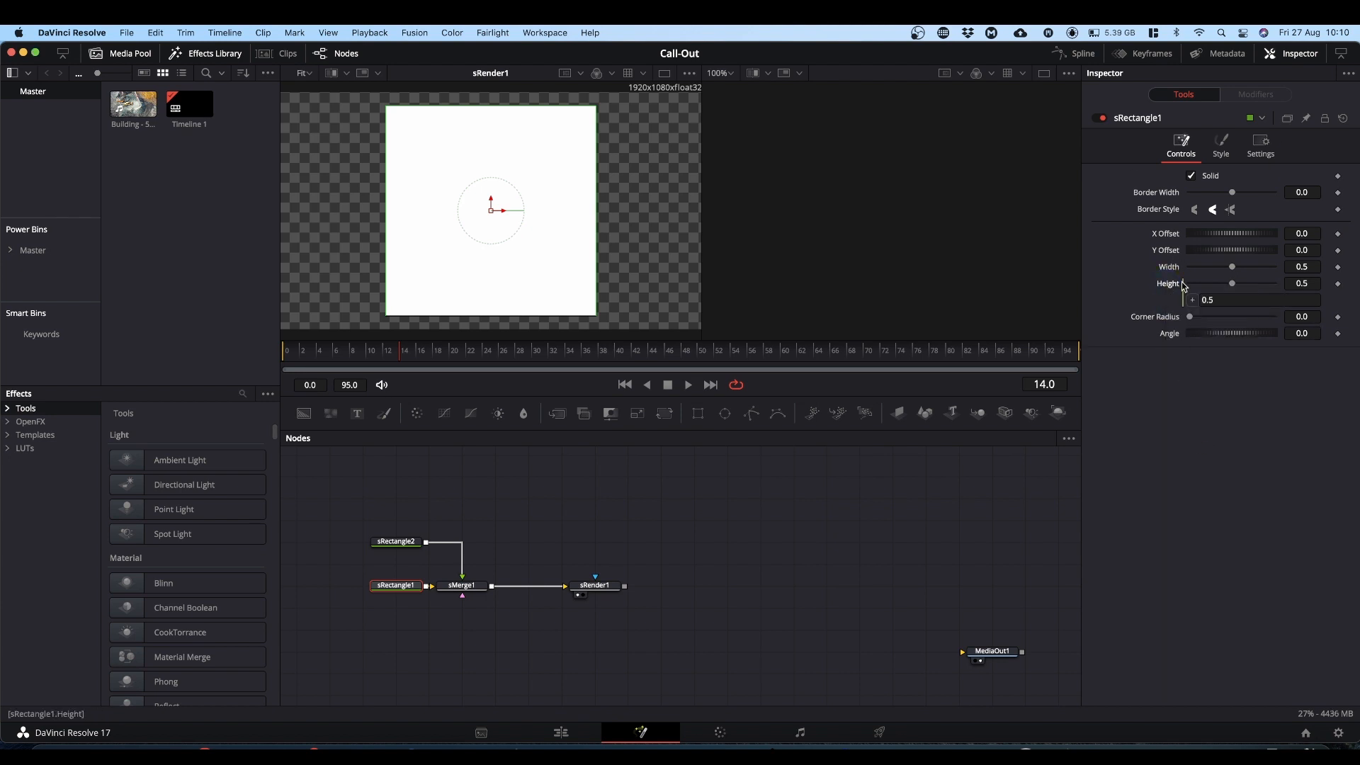
{"action": "left_click_drag", "start_coordinate": [1194, 303], "coordinate": [1168, 268]}
Set sRectangle1's width to 0.02
{"action": "left_click_drag", "start_coordinate": [1232, 269], "coordinate": [1226, 269]}
{"action": "left_click", "coordinate": [1304, 267]}
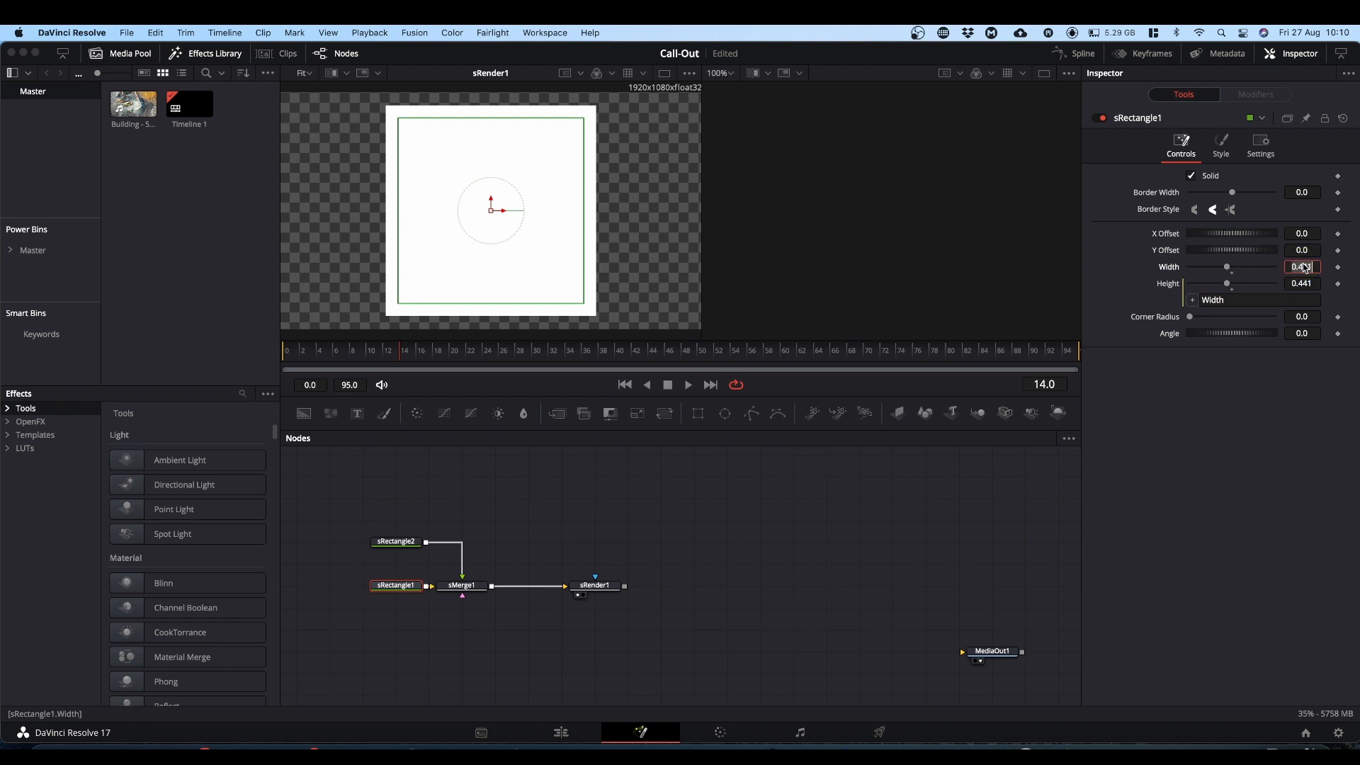
{"action": "type", "text": ".0"}
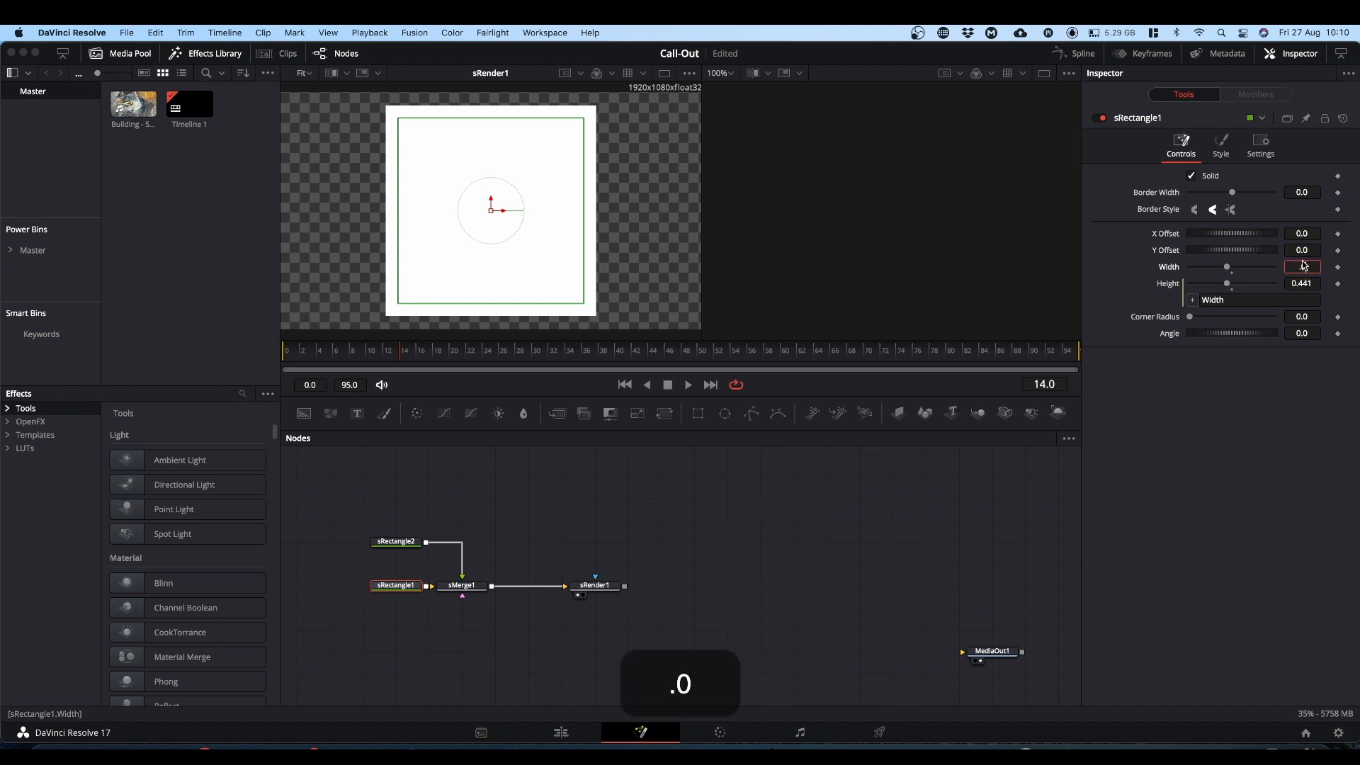
{"action": "type", "text": "2"}
{"action": "left_click", "coordinate": [1229, 465]}
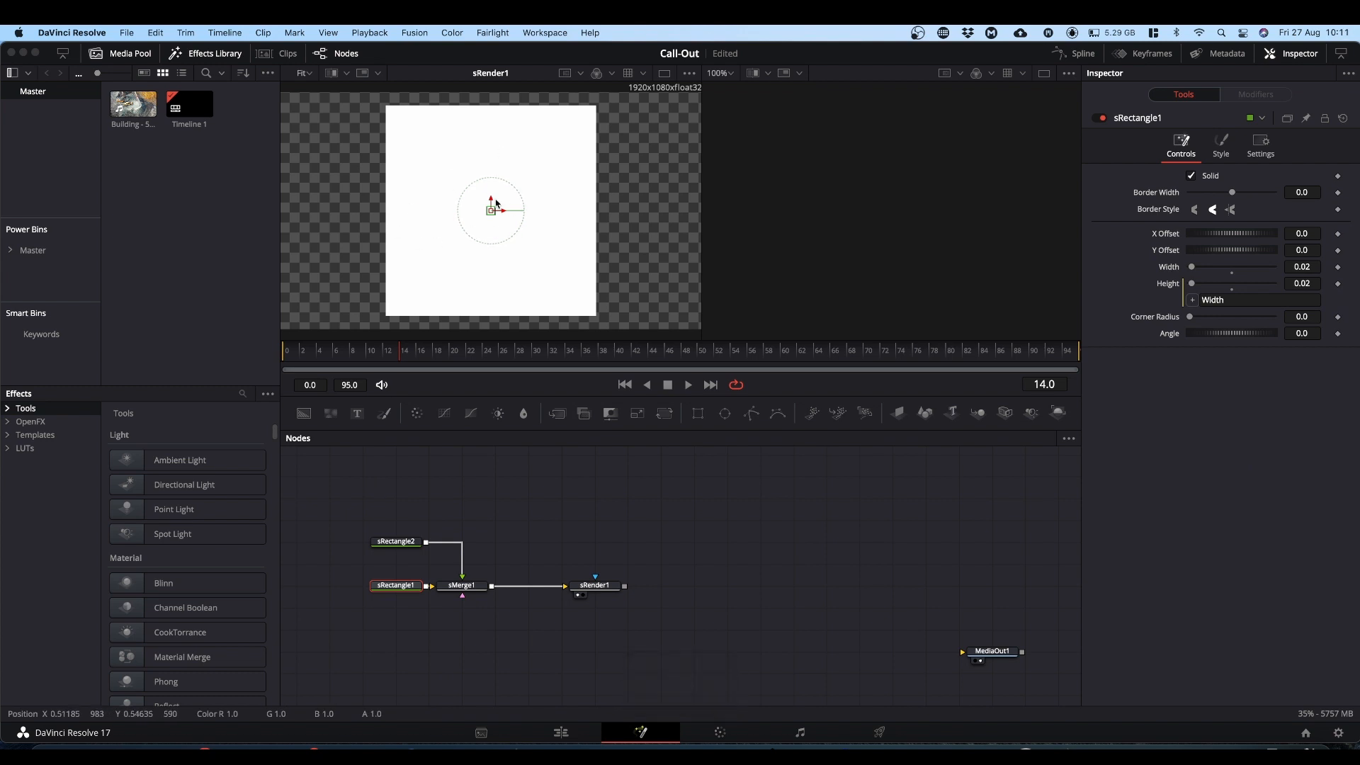
Rotate sRectangle1 to an angle of 45
{"action": "left_click", "coordinate": [1302, 333]}
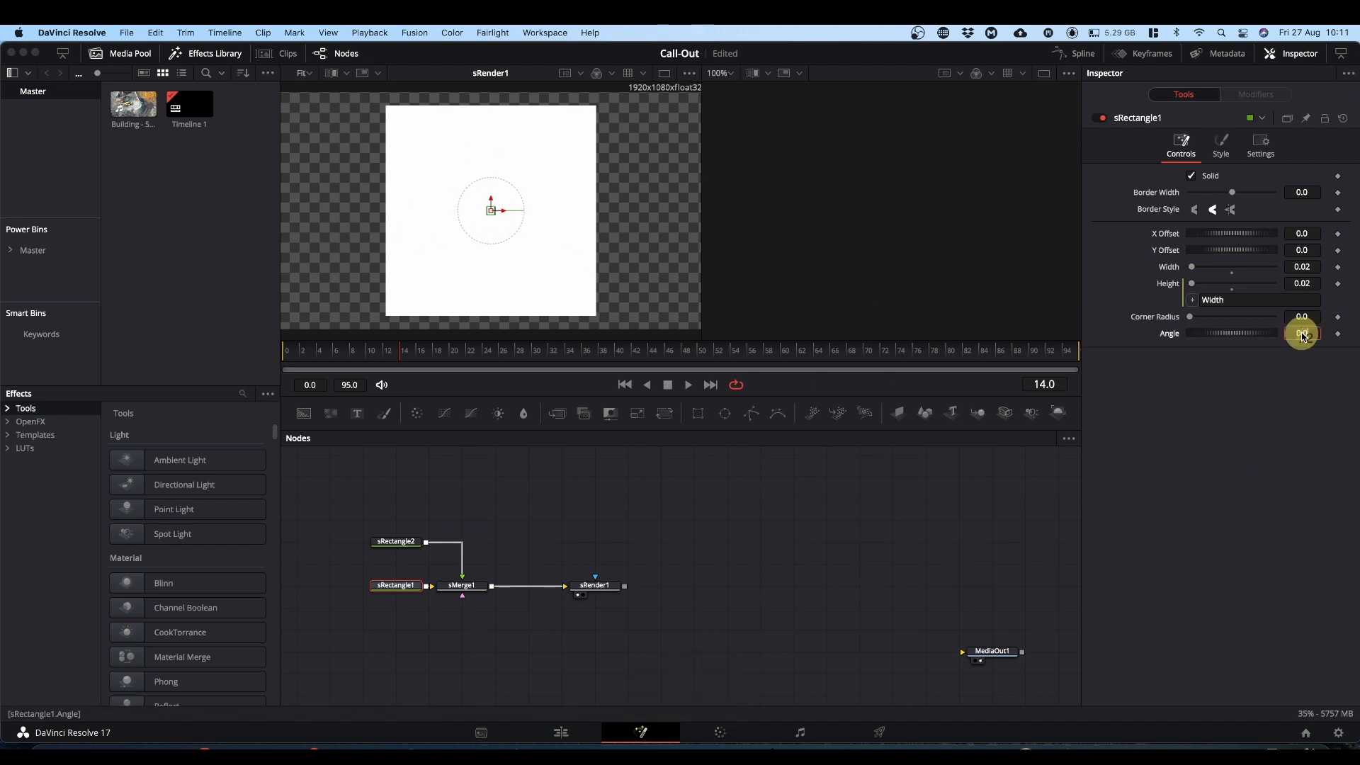
{"action": "type", "text": "45"}
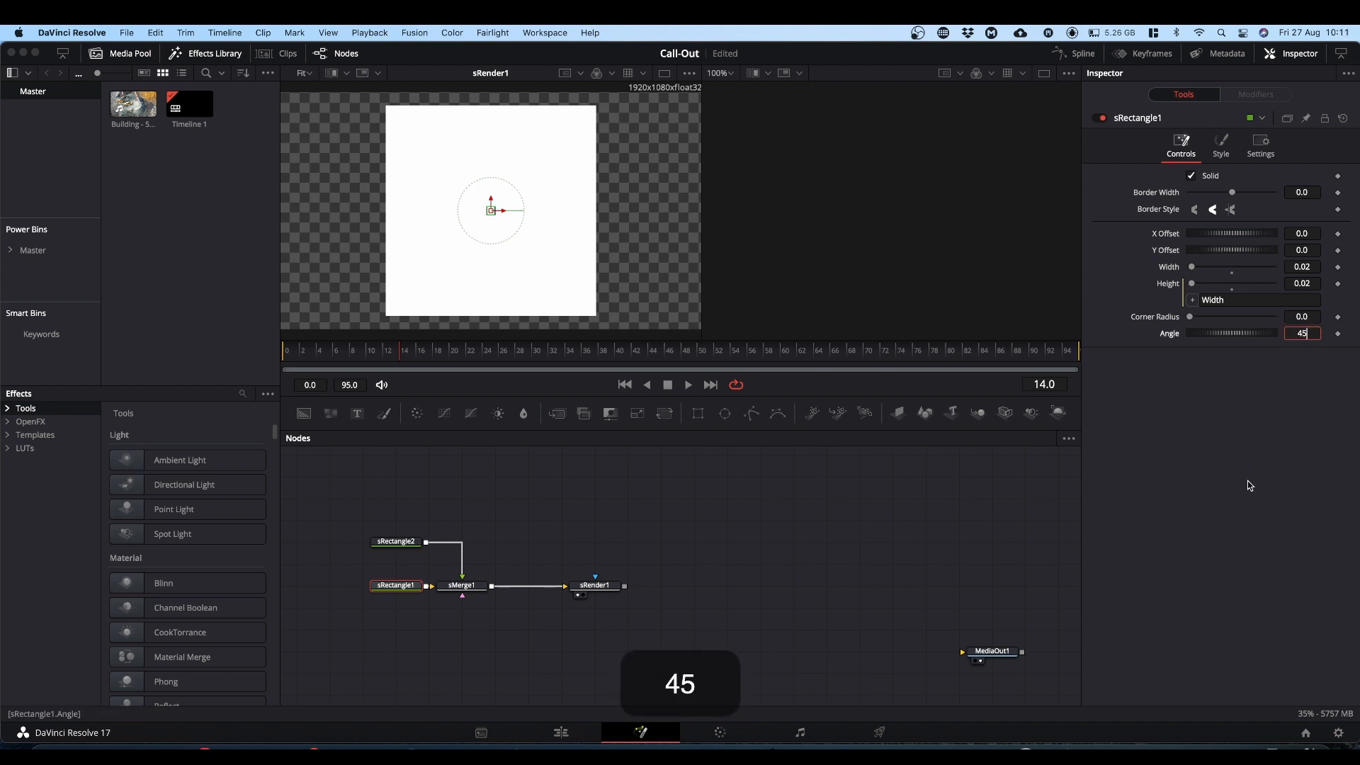
{"action": "left_click", "coordinate": [1245, 483]}
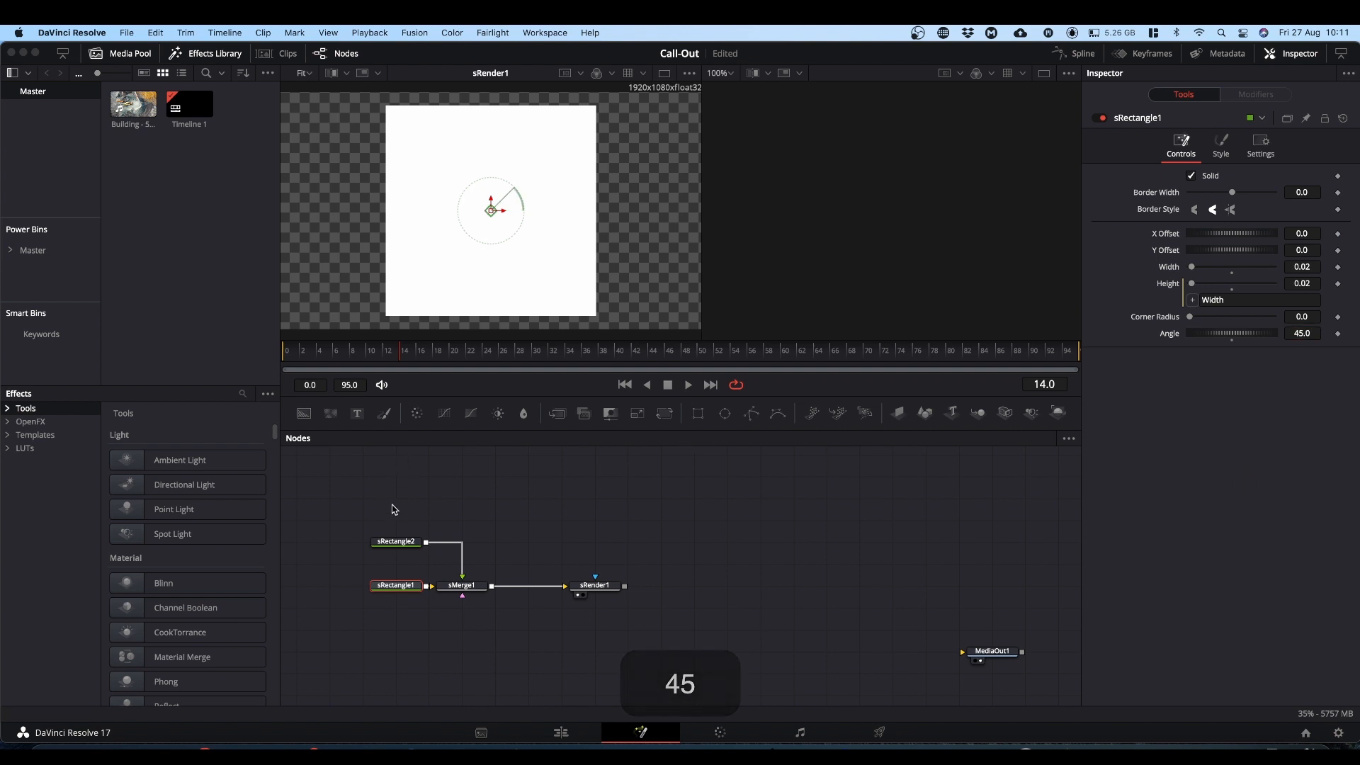
Turn off Solid on sRectangle2 and give its outline a border width of 0.006
{"action": "left_click", "coordinate": [394, 544]}
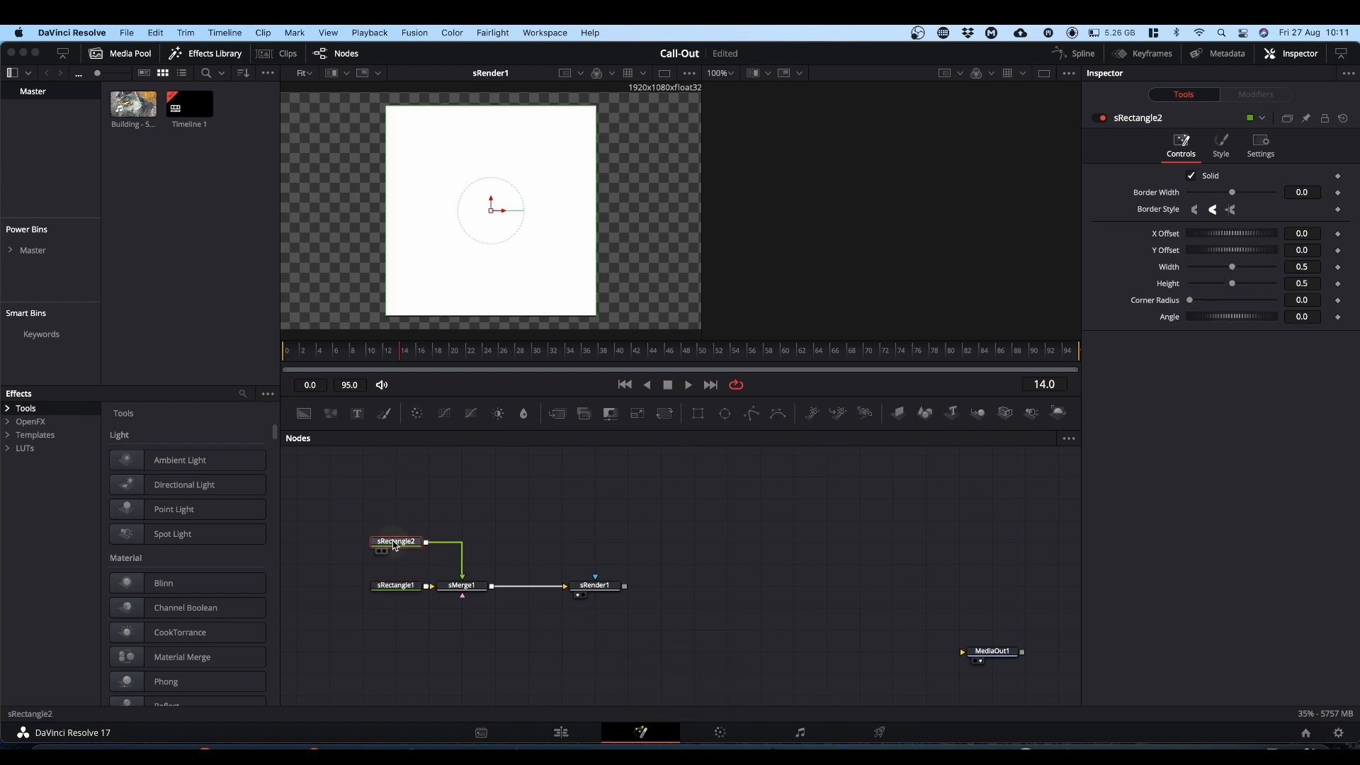
{"action": "left_click", "coordinate": [1192, 177]}
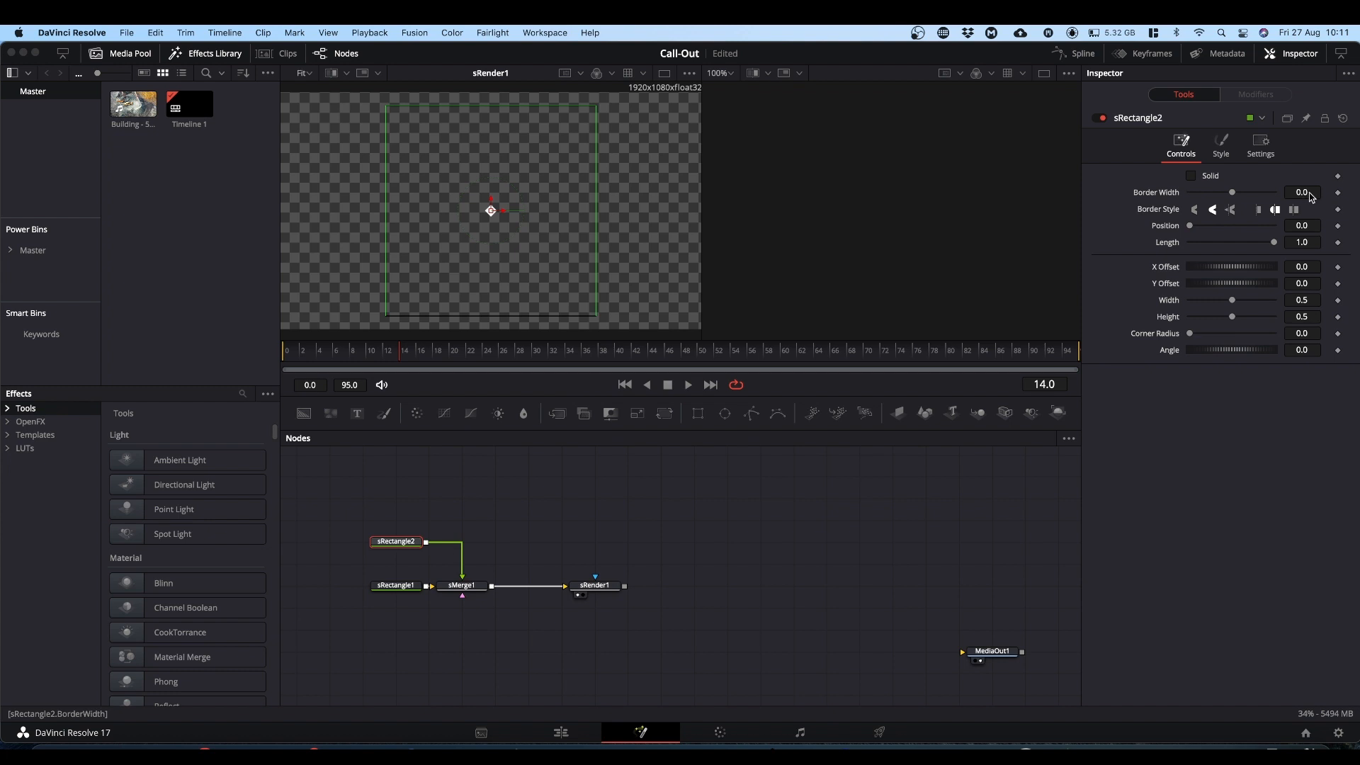
{"action": "left_click_drag", "start_coordinate": [1232, 196], "coordinate": [1234, 196]}
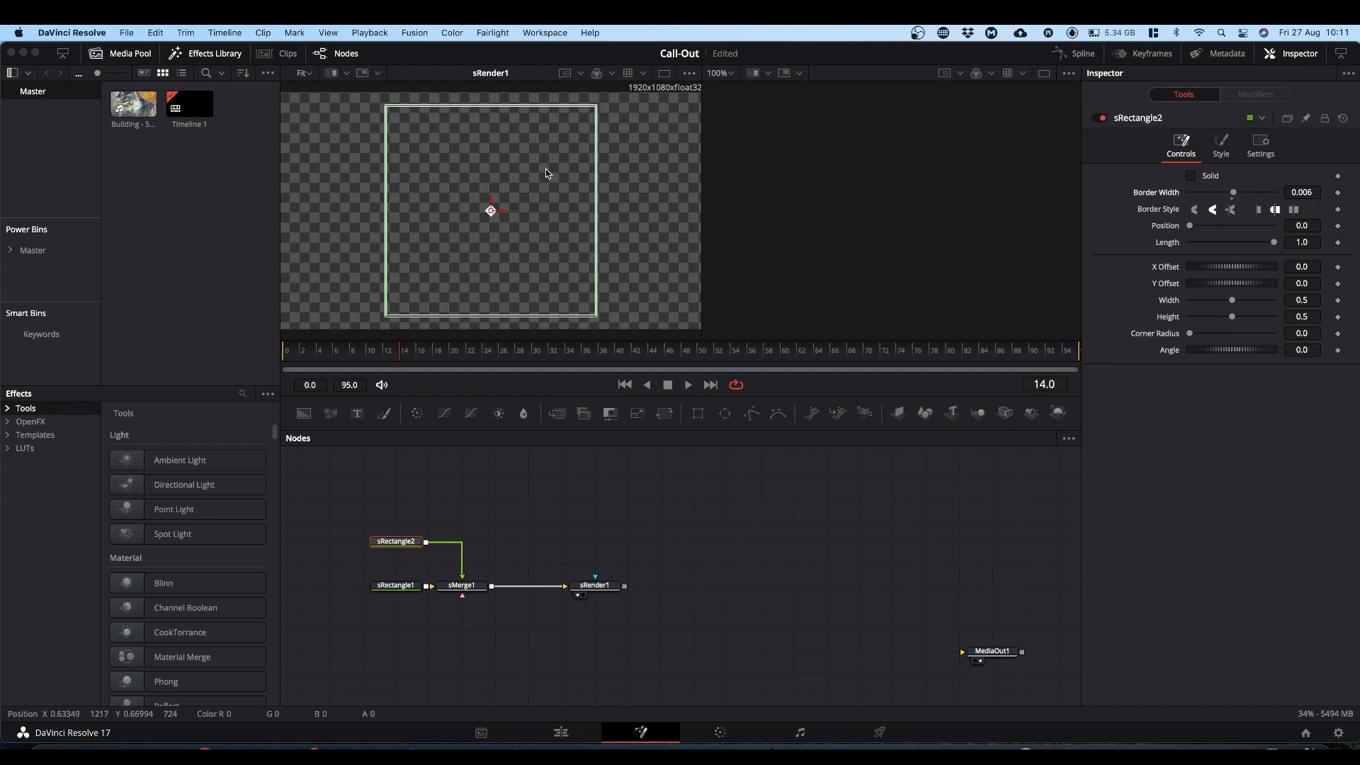
Link sRectangle2's height to its width with an expression
{"action": "right_click", "coordinate": [1167, 322]}
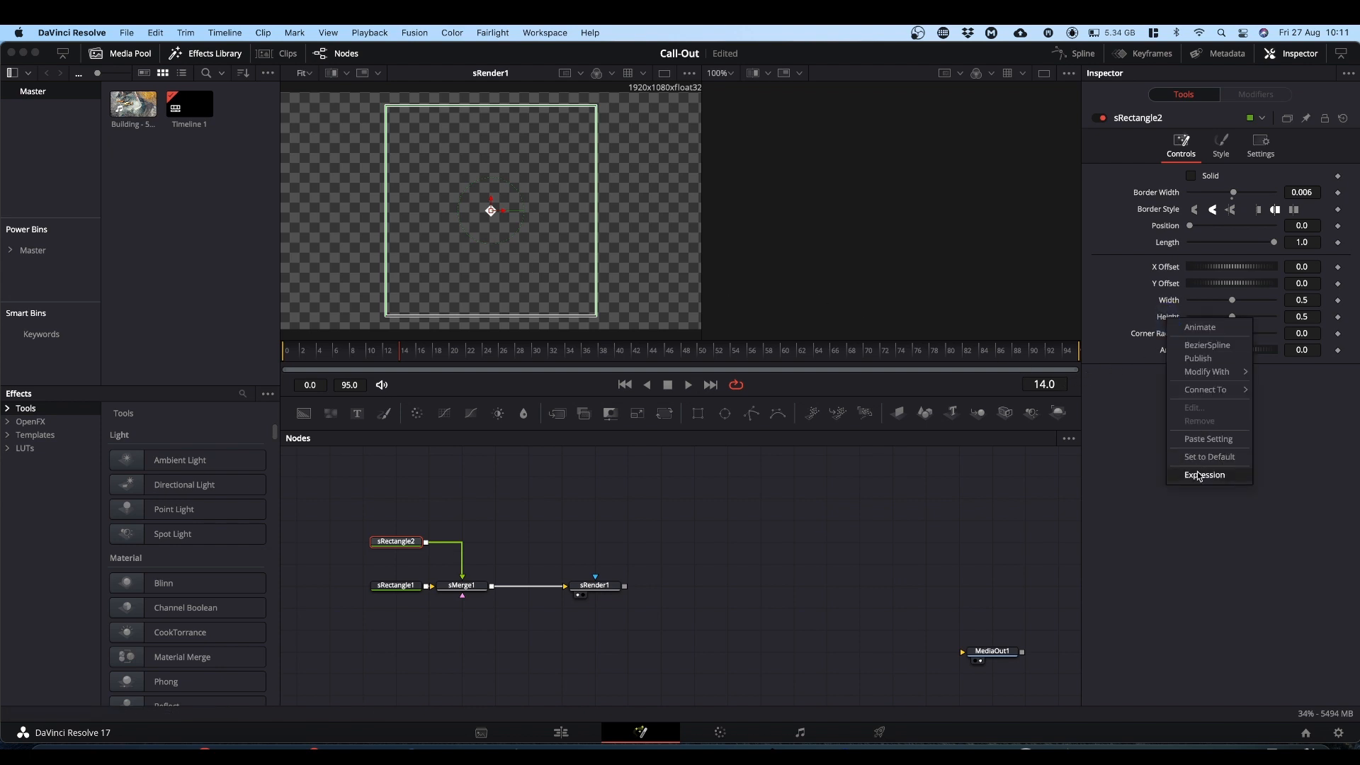
{"action": "left_click", "coordinate": [1198, 475]}
{"action": "left_click", "coordinate": [1167, 323]}
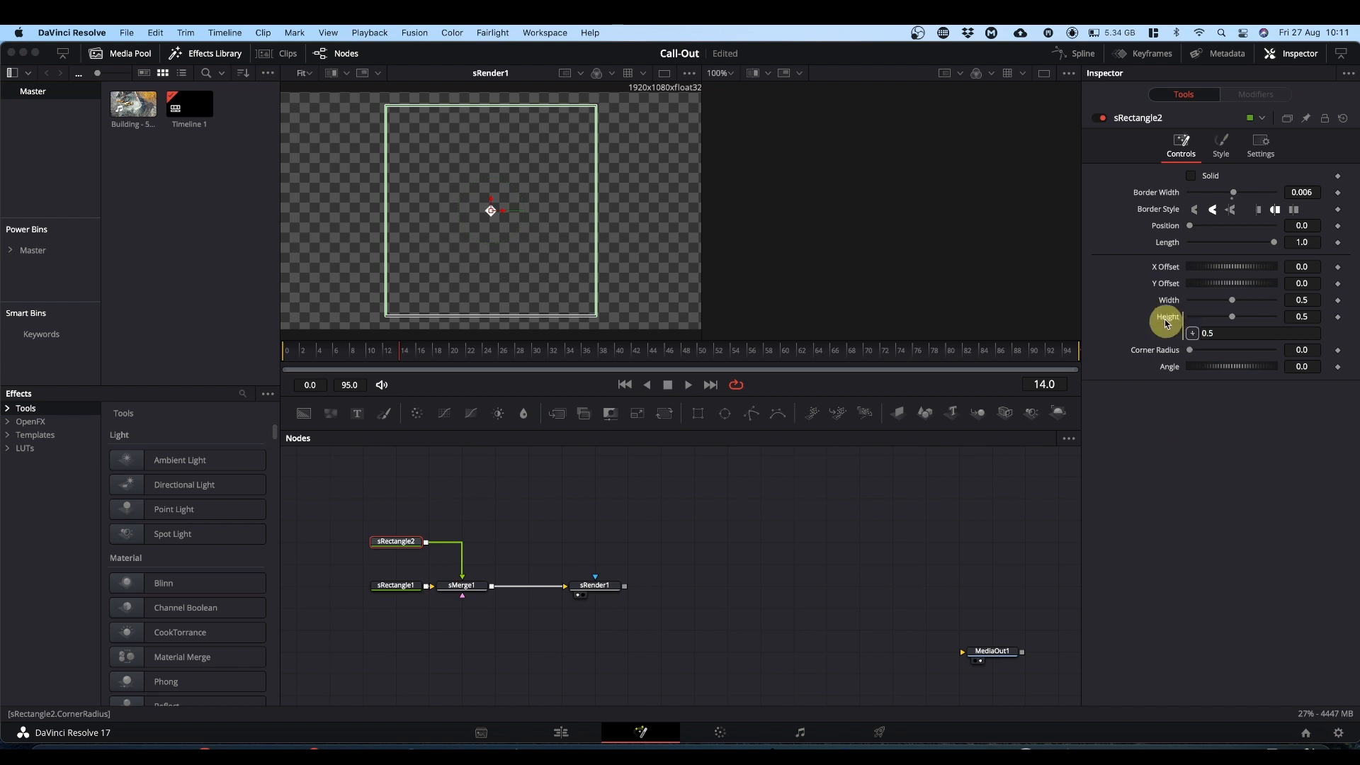
{"action": "left_click_drag", "start_coordinate": [1166, 321], "coordinate": [1167, 301]}
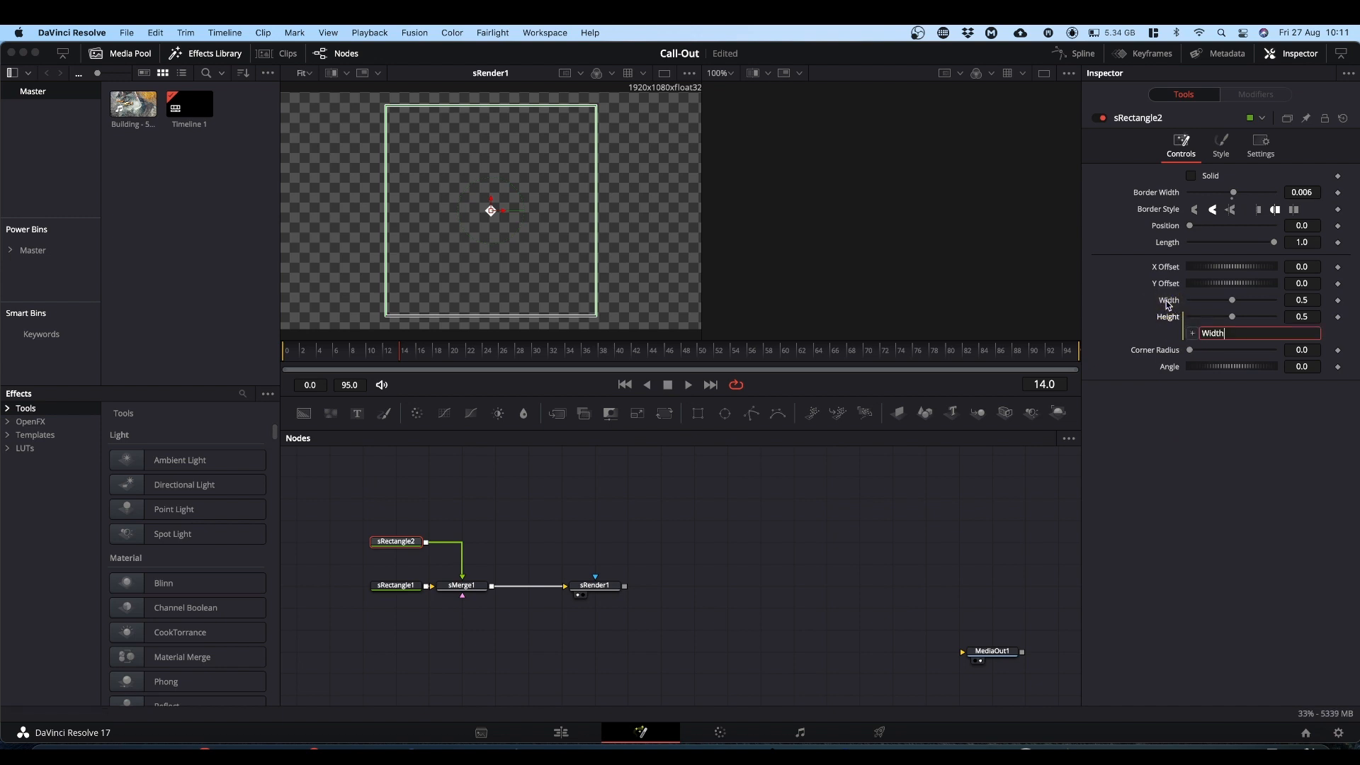
Set sRectangle2's width to 0.03 and its angle to 45
{"action": "left_click", "coordinate": [1306, 302]}
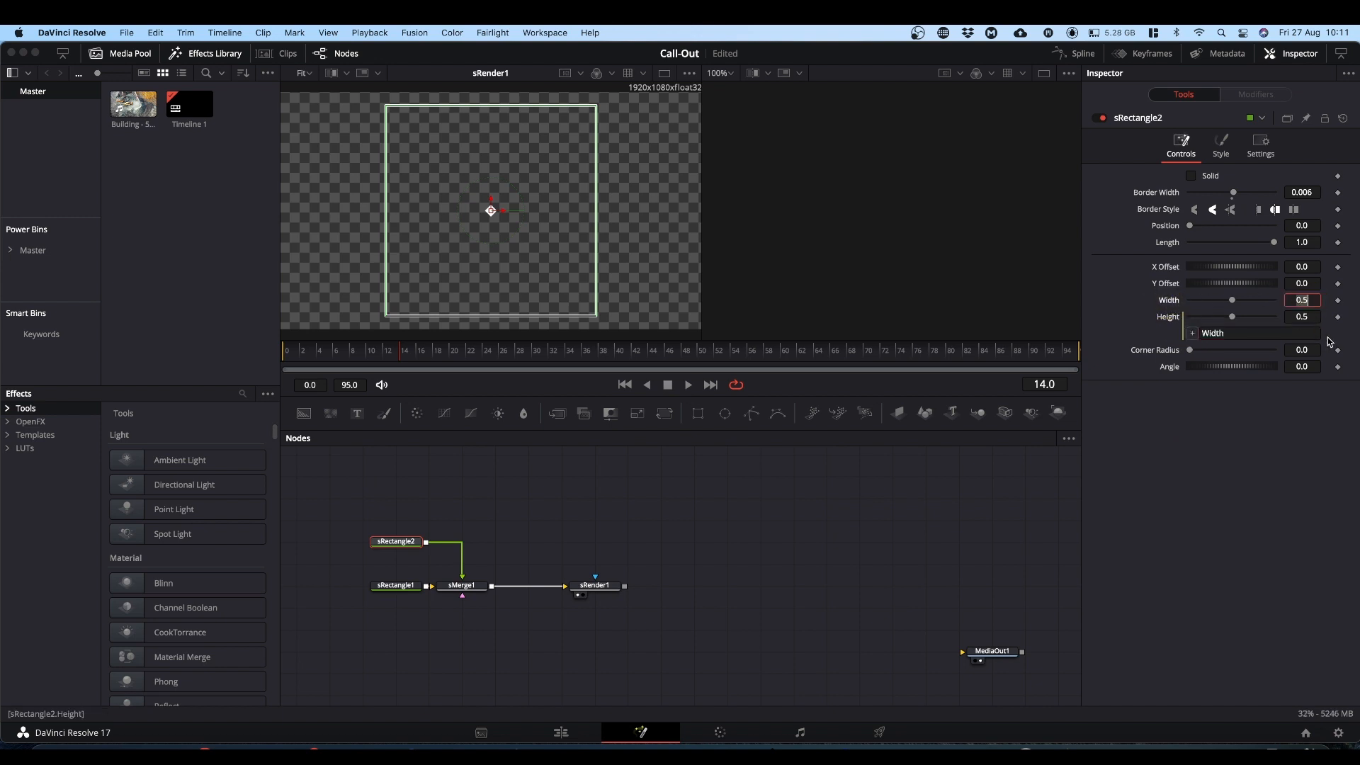
{"action": "key", "text": "BackSpace"}
{"action": "key", "text": "BackSpace"}
{"action": "type", "text": ".03"}
{"action": "key", "text": "Return"}
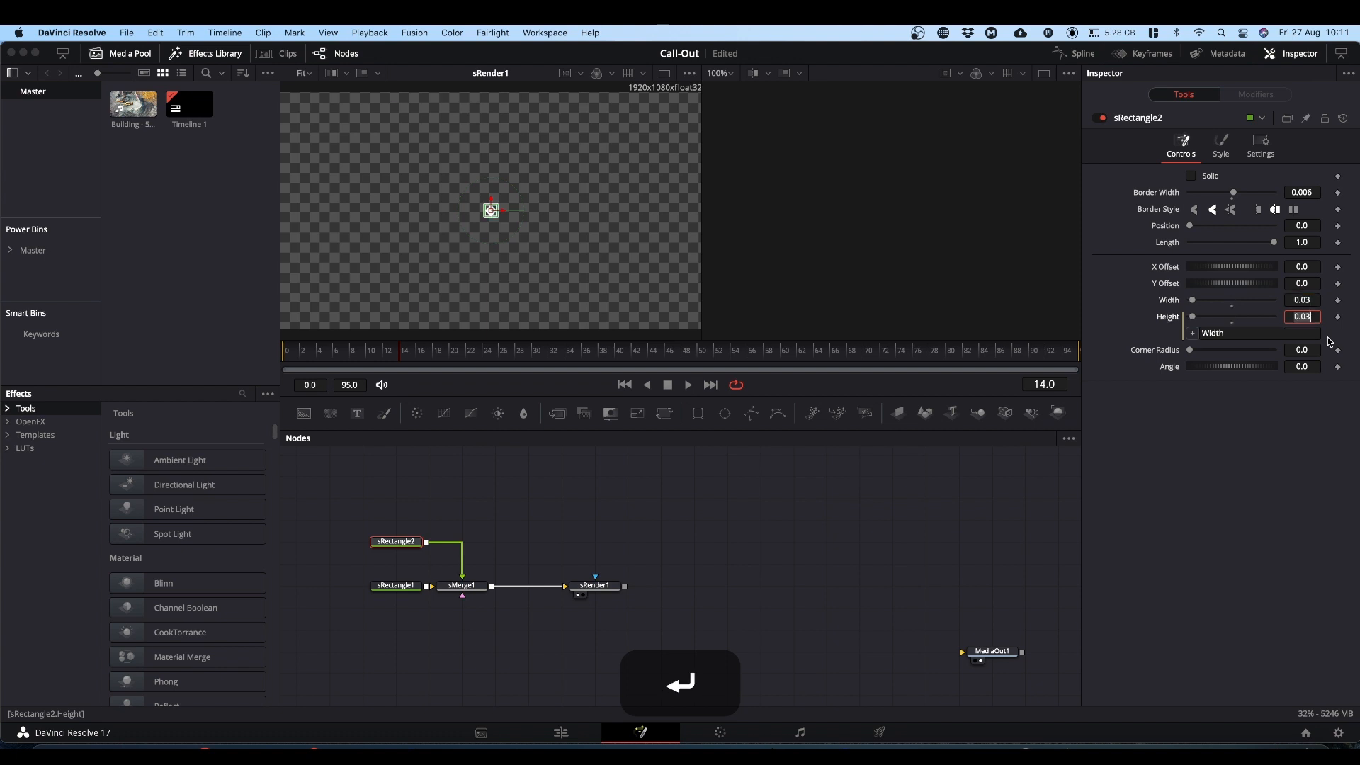
{"action": "left_click", "coordinate": [1300, 368]}
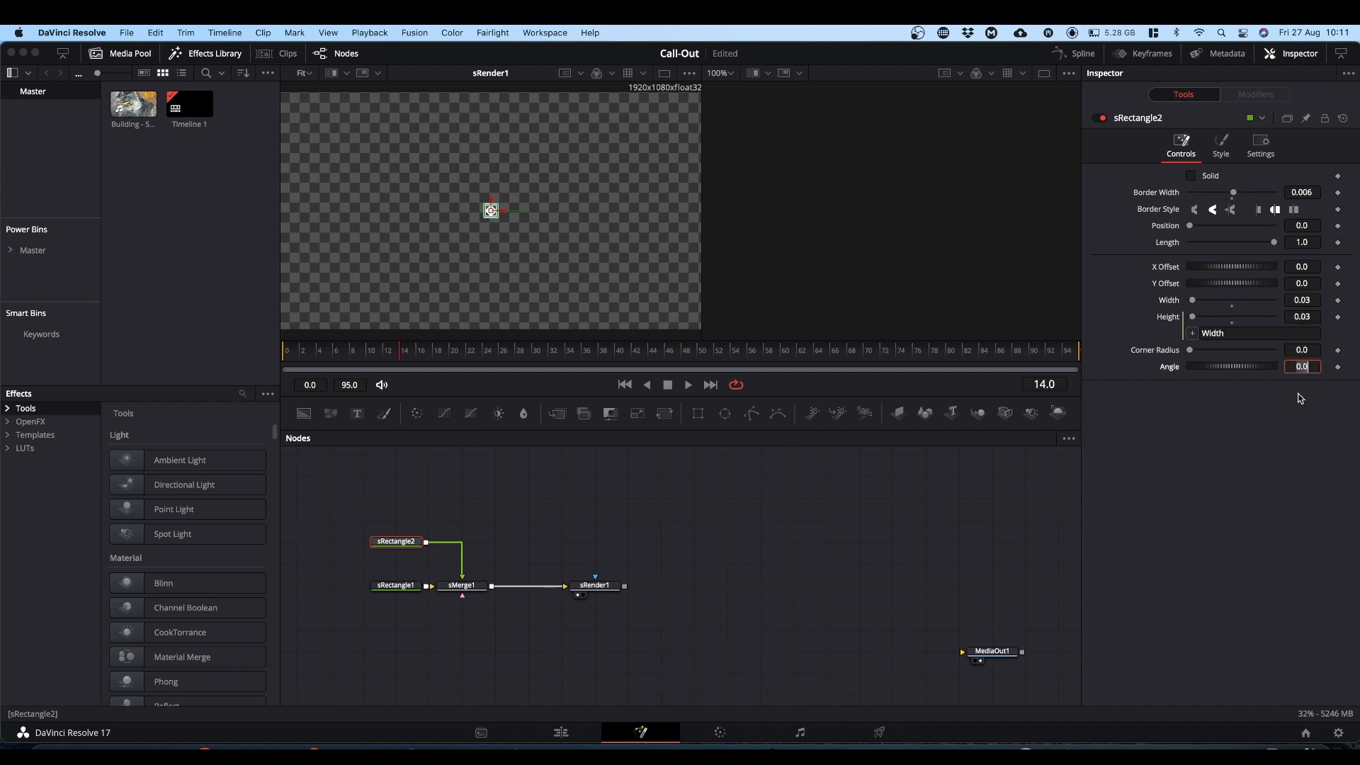
{"action": "type", "text": "45"}
{"action": "left_click", "coordinate": [1259, 452]}
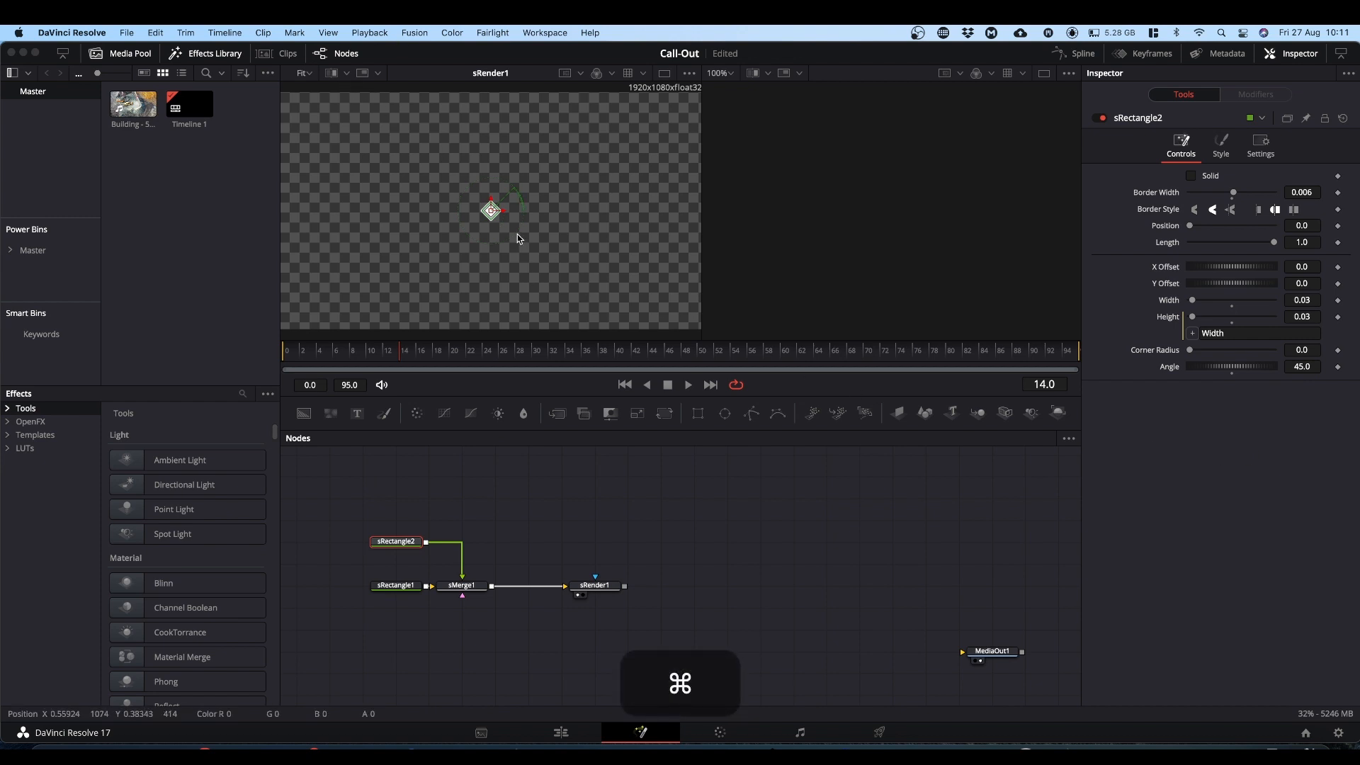
Thin sRectangle2's border width to 0.0021 so a clear gap separates the outline from the inner diamond
{"action": "scroll", "coordinate": [537, 193], "scroll_direction": "up", "scroll_amount": 2}
{"action": "scroll", "coordinate": [382, 241], "scroll_direction": "up", "scroll_amount": 2}
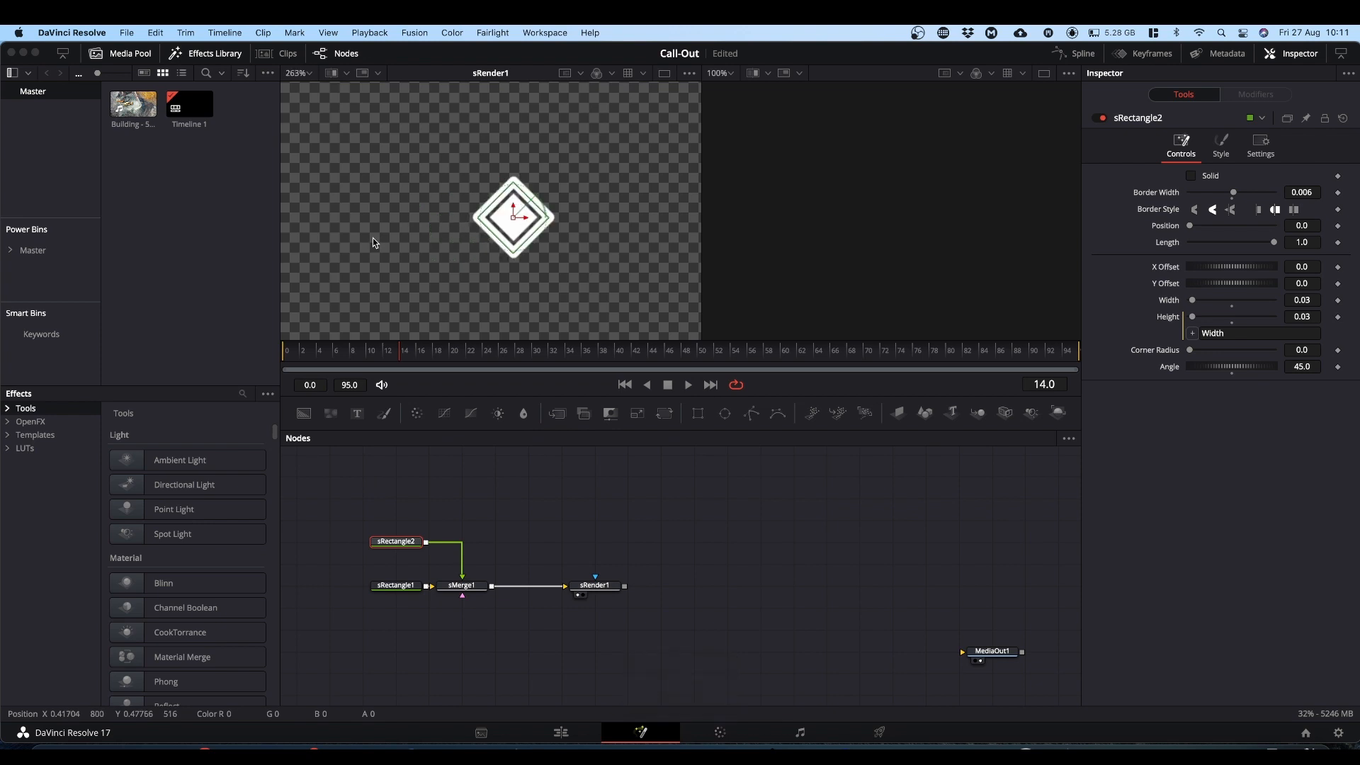
{"action": "scroll", "coordinate": [559, 234], "scroll_direction": "up", "scroll_amount": 2}
{"action": "scroll", "coordinate": [560, 230], "scroll_direction": "up", "scroll_amount": 1}
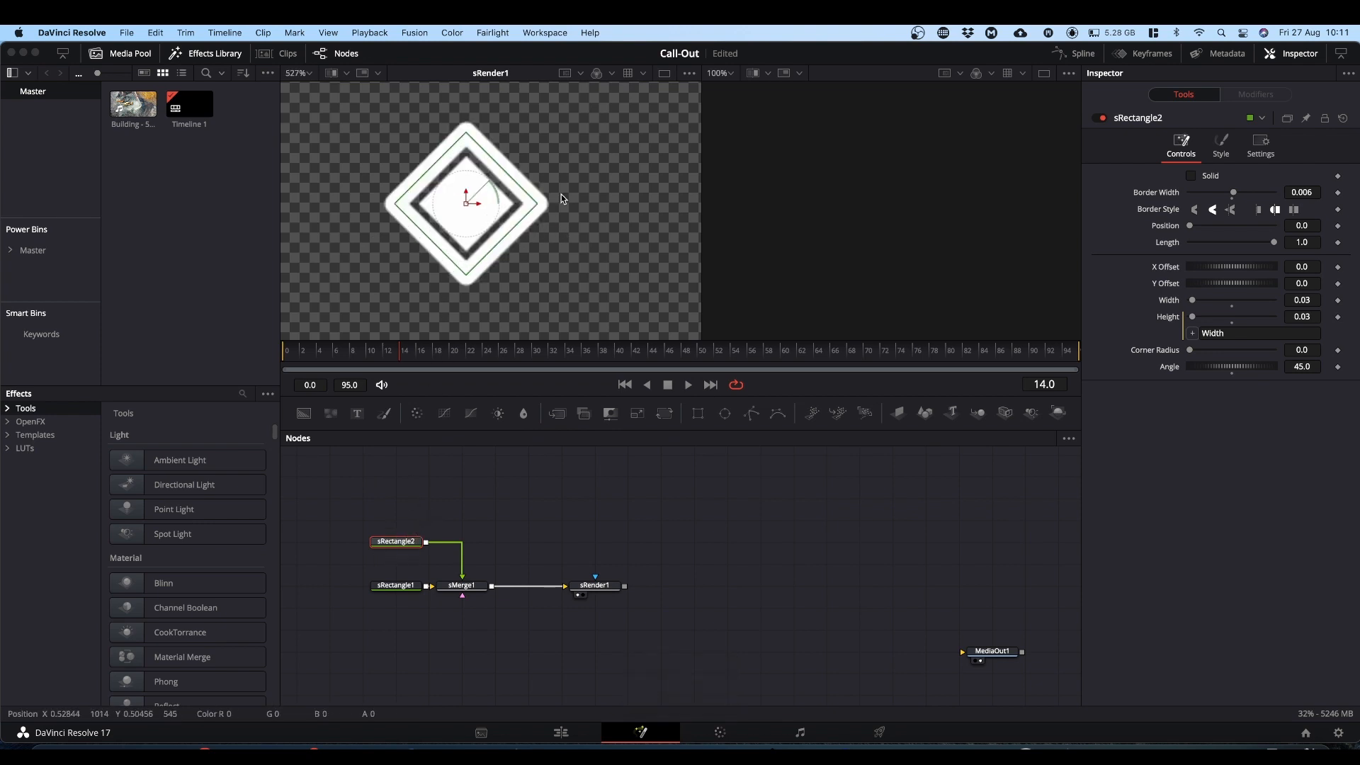
{"action": "left_click_drag", "start_coordinate": [1303, 193], "coordinate": [1284, 194]}
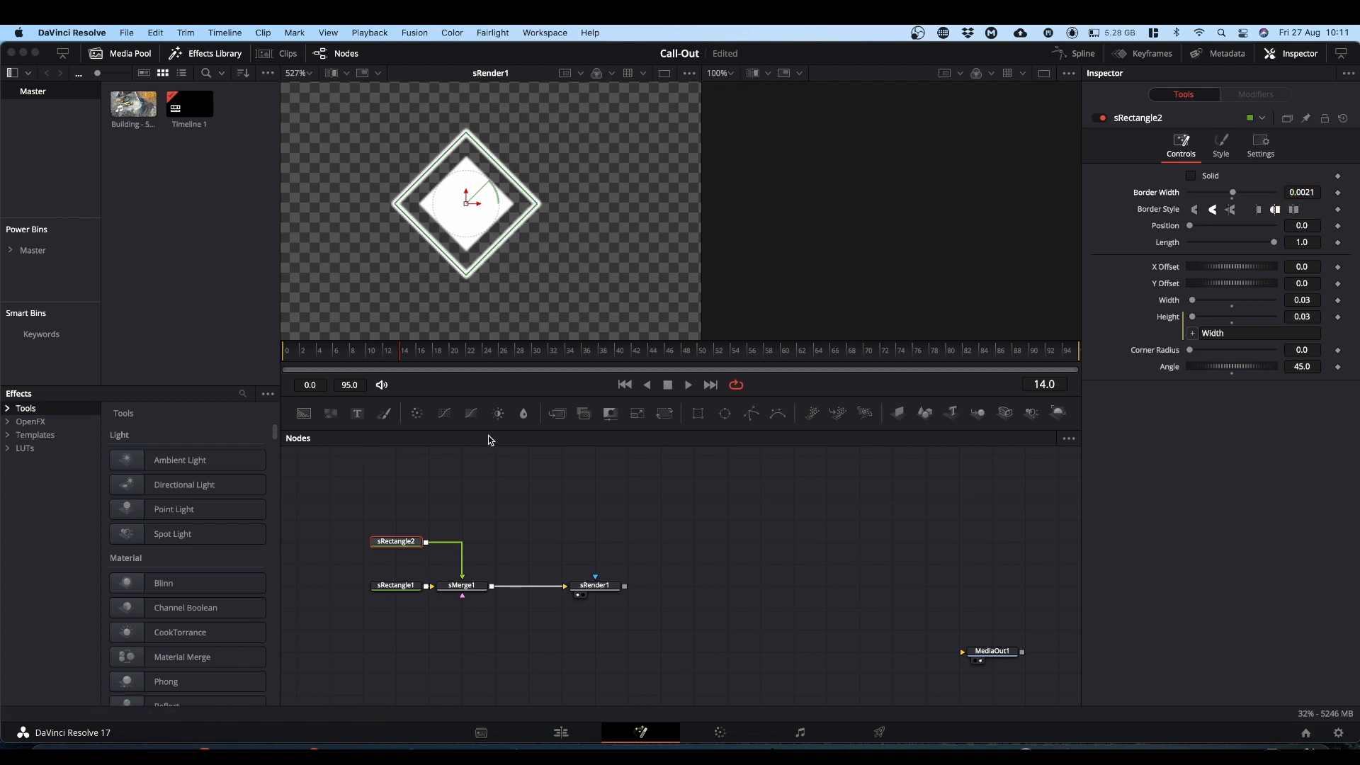
Move sRender1 and sRectangle2 closer to the merge and shift the whole shape node group upward
{"action": "left_click_drag", "start_coordinate": [595, 586], "coordinate": [525, 586]}
{"action": "left_click_drag", "start_coordinate": [394, 542], "coordinate": [389, 565]}
{"action": "left_click_drag", "start_coordinate": [356, 529], "coordinate": [530, 529]}
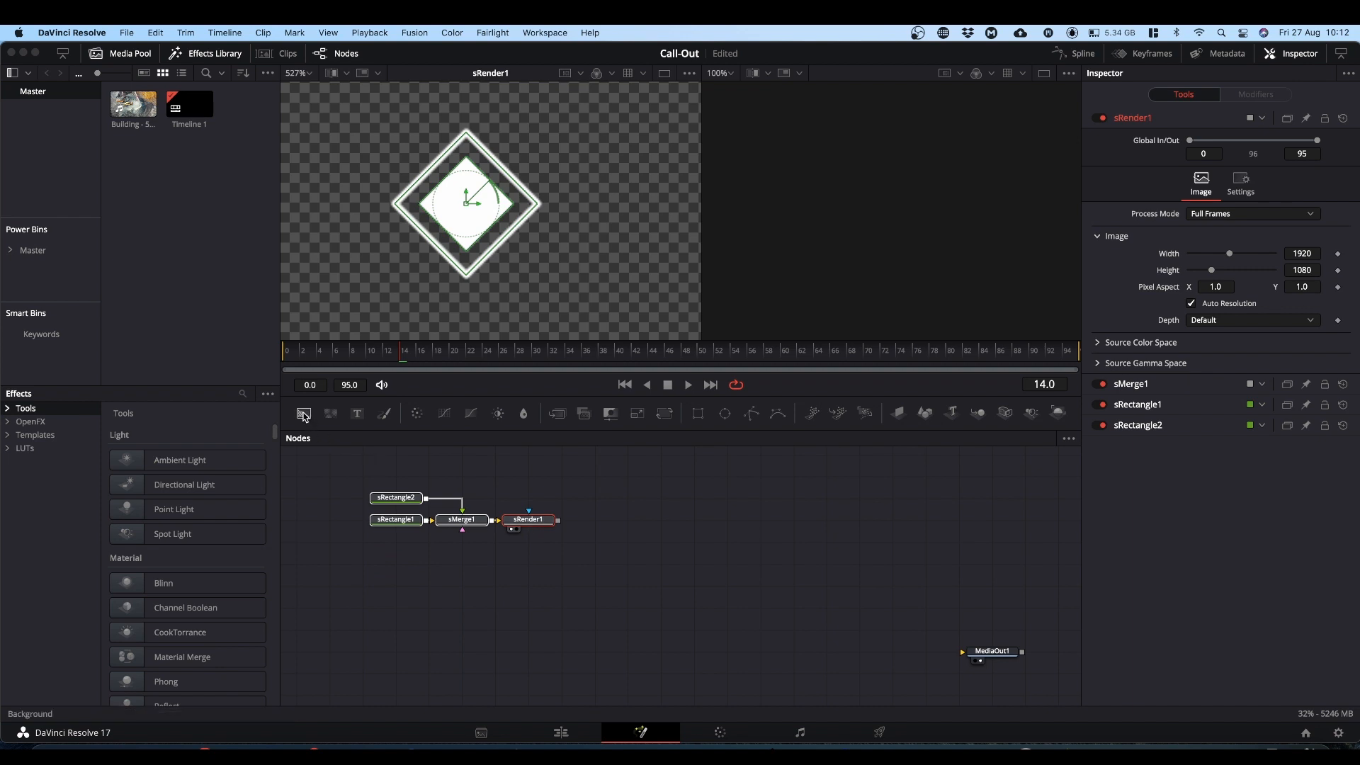
Add a Background node below the shape group and attach a Mask Paint node to it
{"action": "left_click_drag", "start_coordinate": [303, 415], "coordinate": [542, 581]}
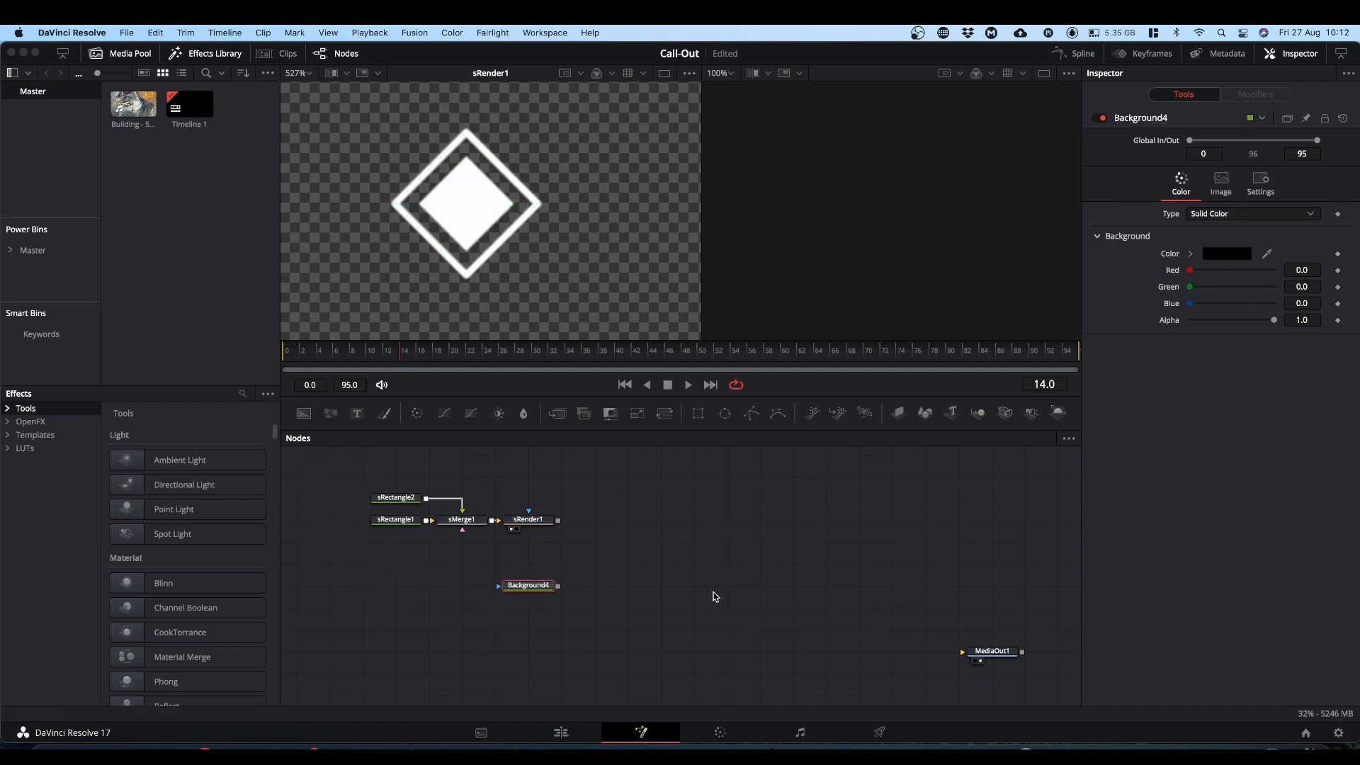
{"action": "key", "text": "shift+space"}
{"action": "type", "text": "sr"}
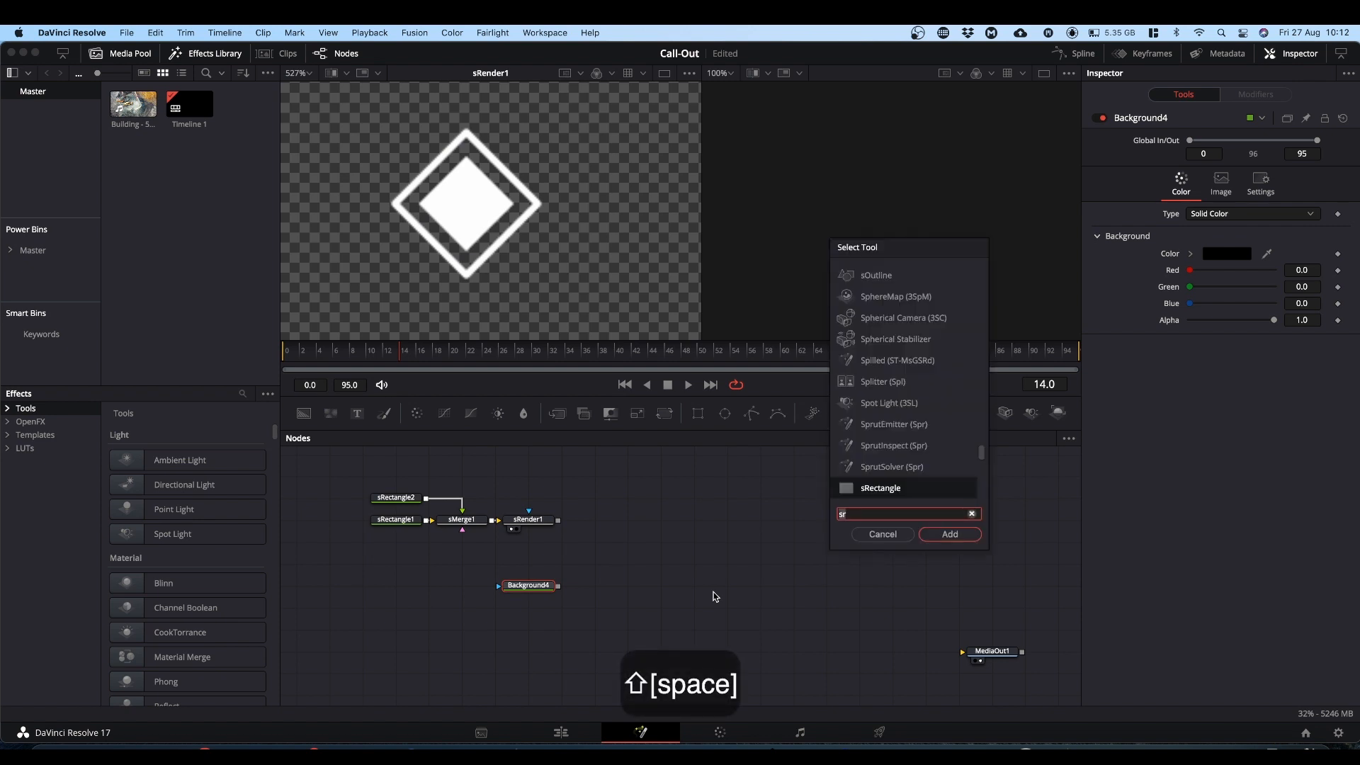
{"action": "key", "text": "BackSpace"}
{"action": "key", "text": "BackSpace"}
{"action": "type", "text": "mask"}
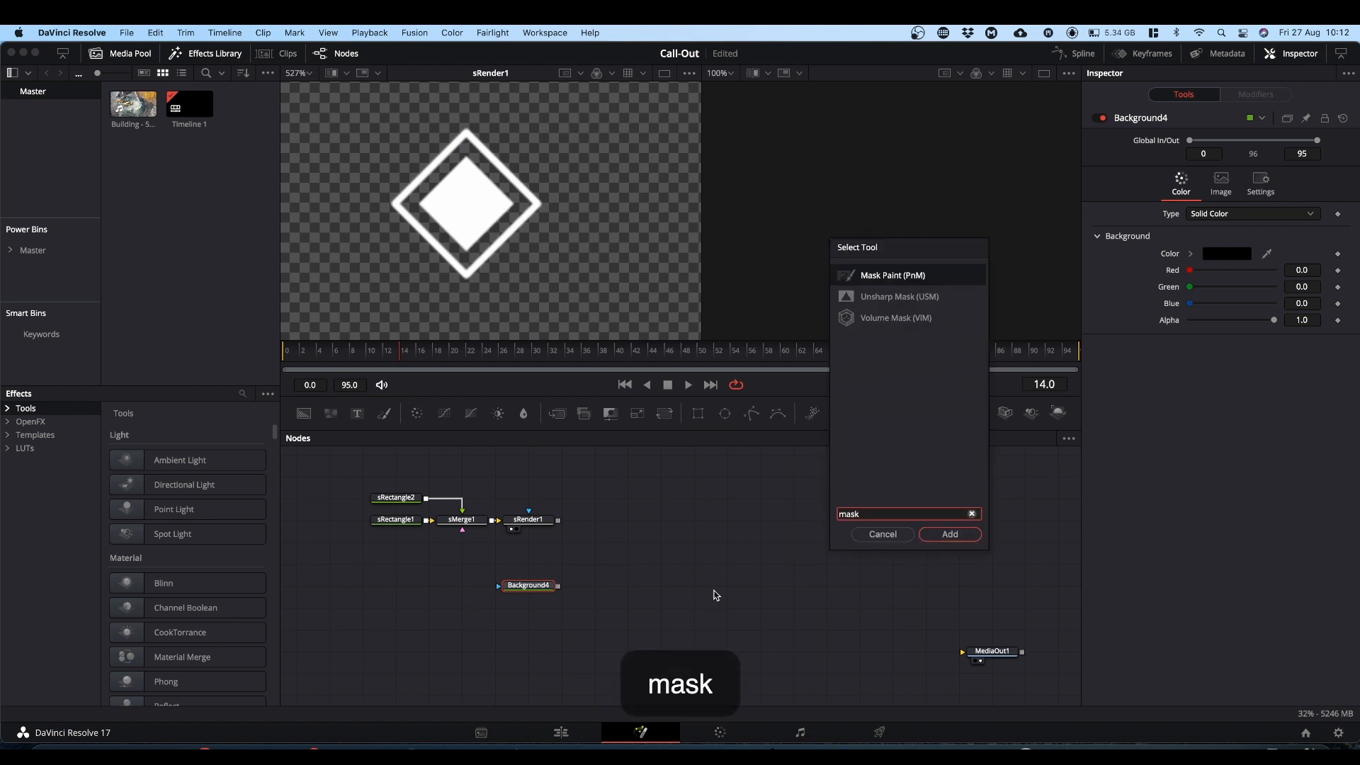
{"action": "left_click", "coordinate": [875, 276]}
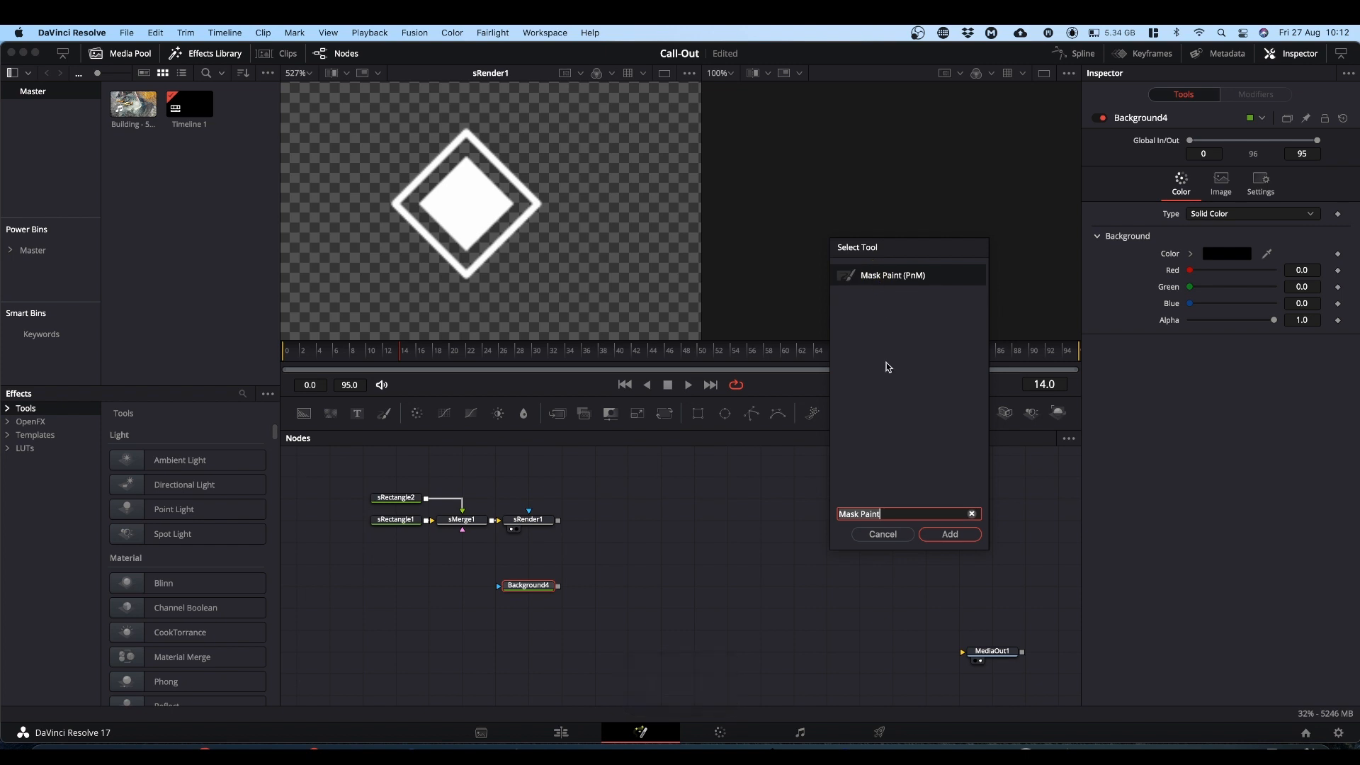
{"action": "left_click", "coordinate": [950, 535]}
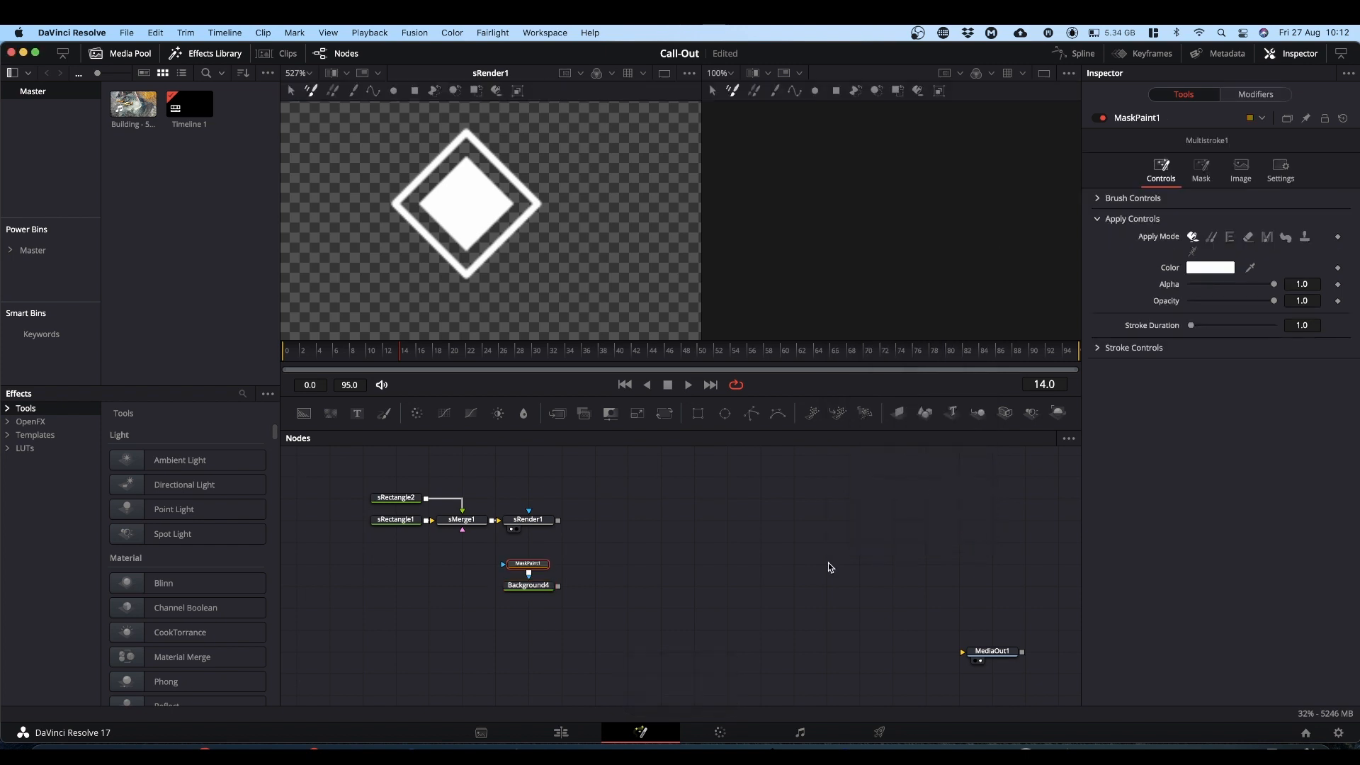
Place MaskPaint1 in line before Background4, under sRectangle1, and show Background4 in the second viewer
{"action": "left_click", "coordinate": [528, 566]}
{"action": "left_click_drag", "start_coordinate": [527, 567], "coordinate": [428, 587]}
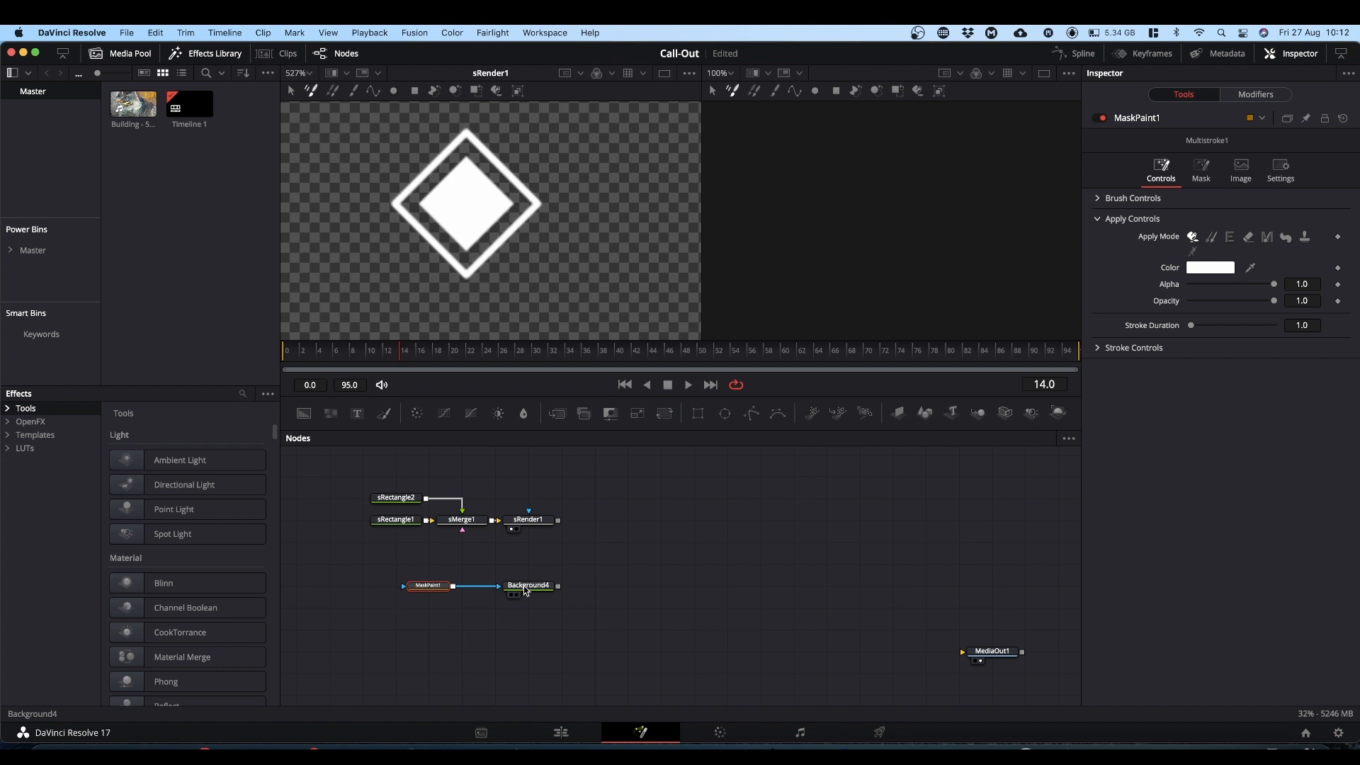
{"action": "left_click_drag", "start_coordinate": [539, 590], "coordinate": [829, 221]}
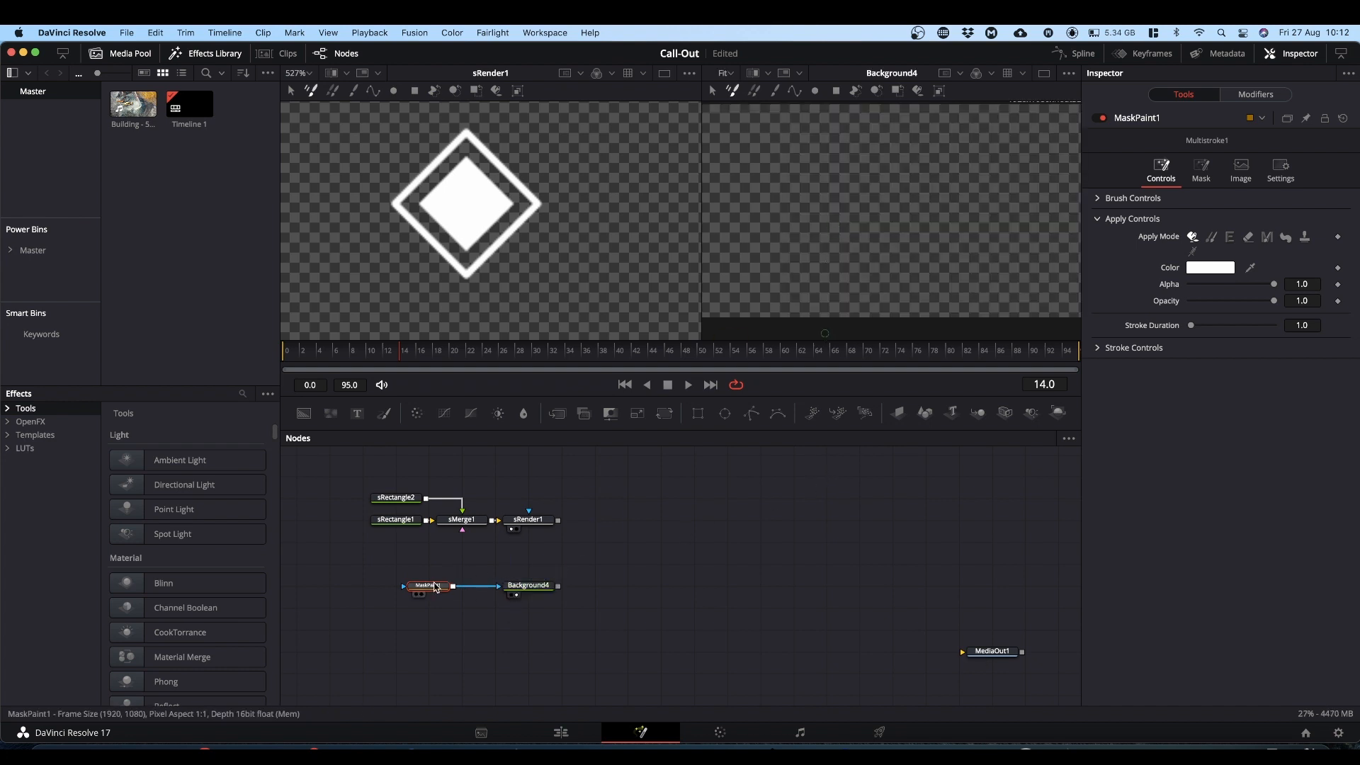
{"action": "left_click_drag", "start_coordinate": [418, 583], "coordinate": [379, 589]}
{"action": "left_click", "coordinate": [395, 580]}
{"action": "left_click", "coordinate": [398, 586]}
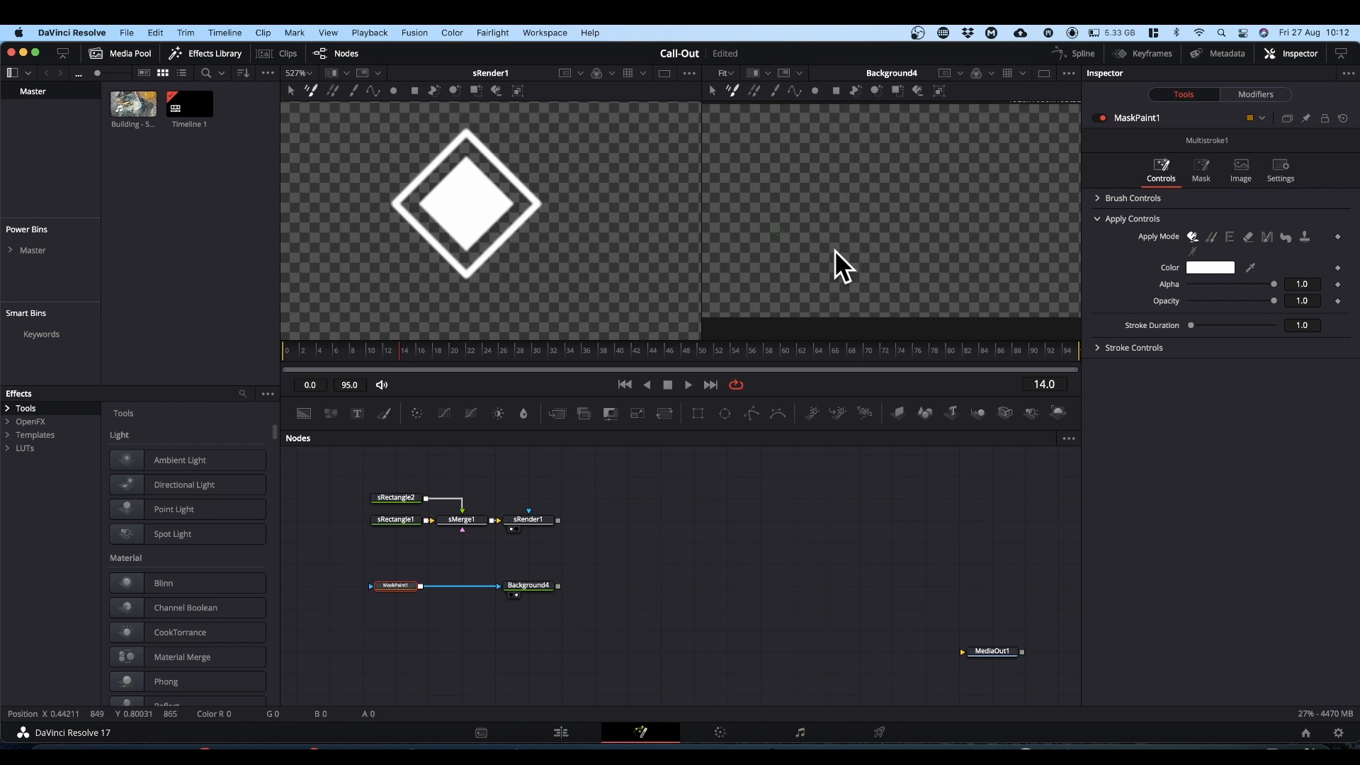
Start a polyline stroke in MaskPaint1 with its first point at the exact centre of the frame
{"action": "left_click", "coordinate": [793, 90]}
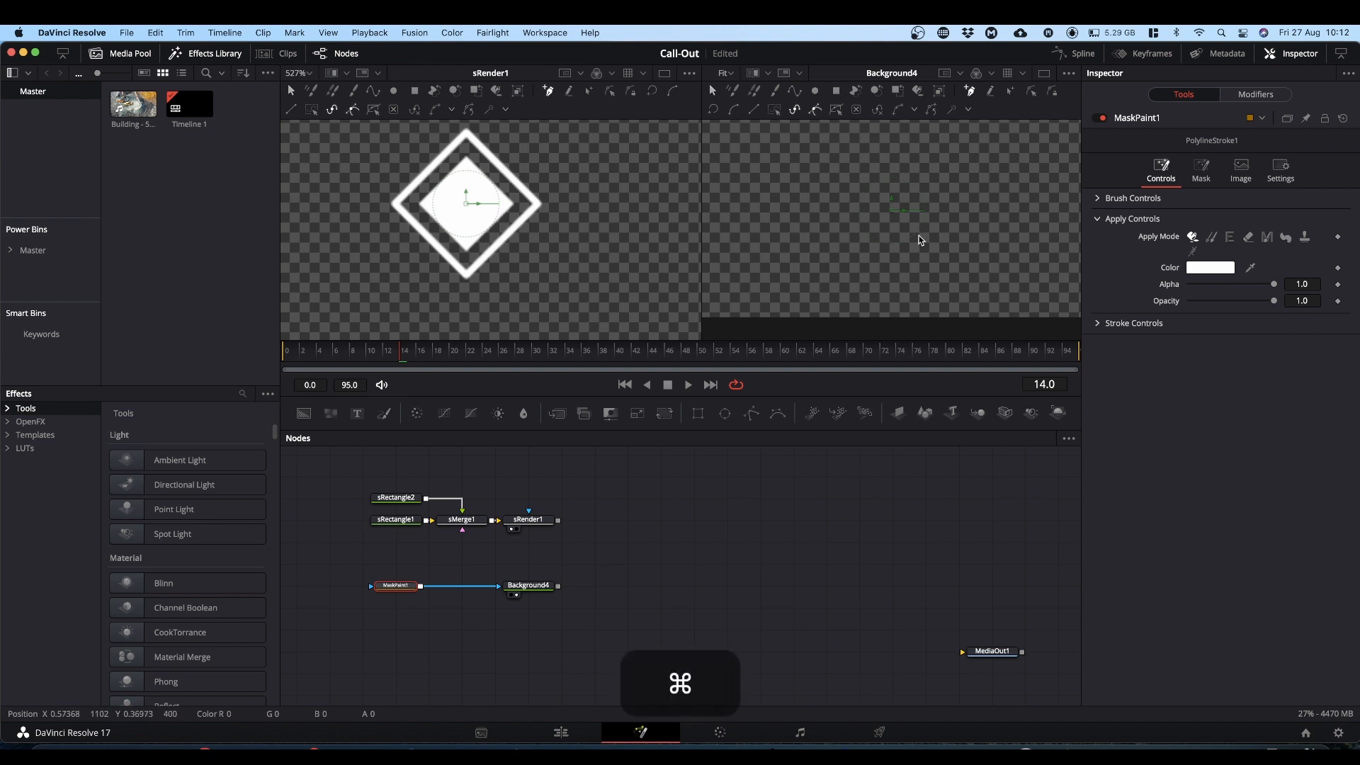
{"action": "scroll", "coordinate": [932, 239], "scroll_direction": "up", "scroll_amount": 3}
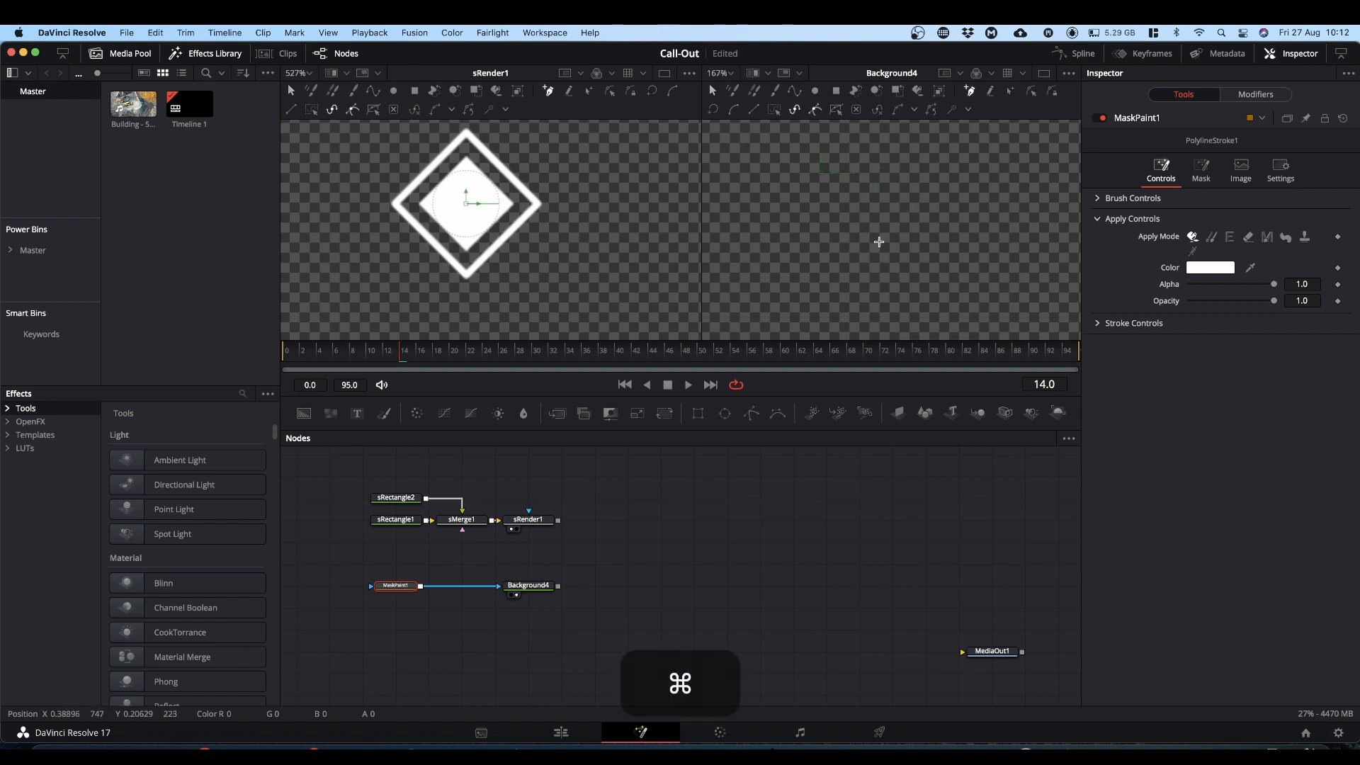
{"action": "scroll", "coordinate": [879, 241], "scroll_direction": "up", "scroll_amount": 5}
{"action": "scroll", "coordinate": [942, 282], "scroll_direction": "up", "scroll_amount": 3}
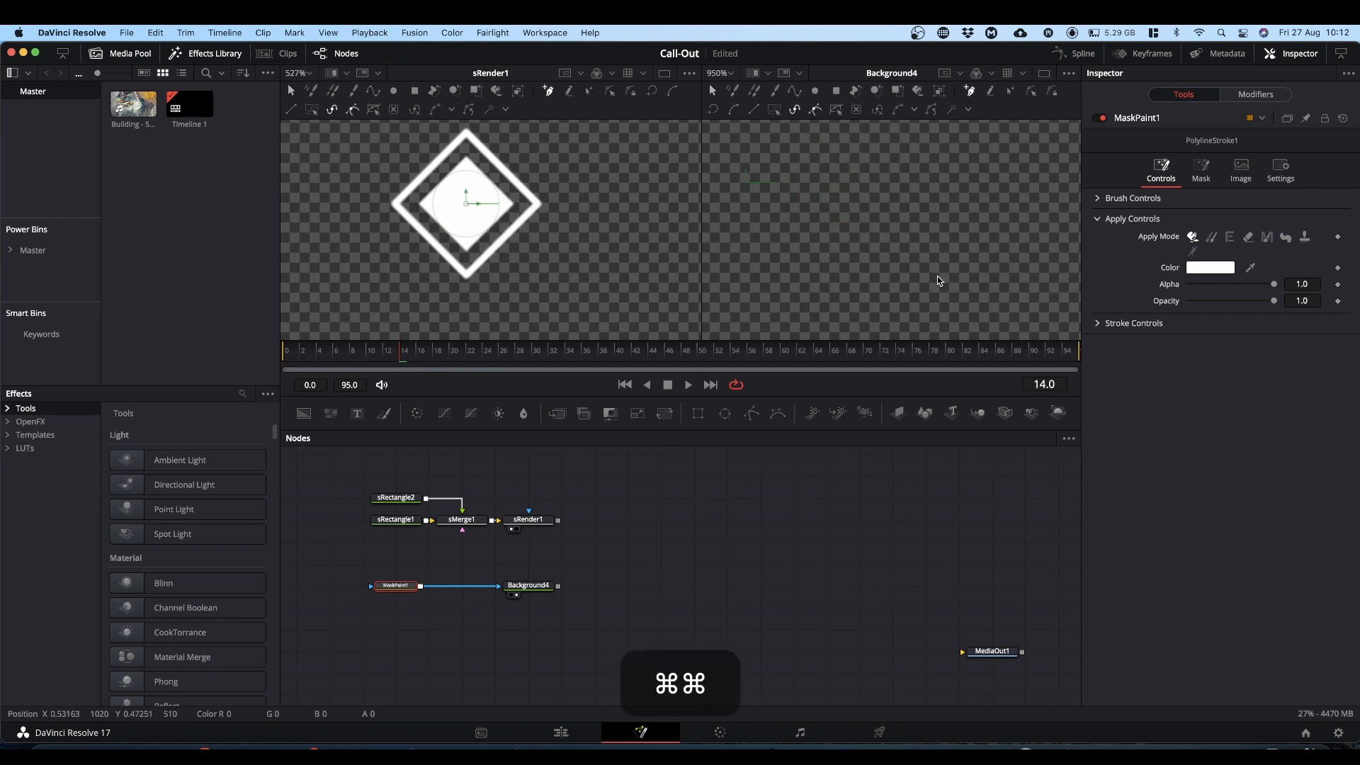
{"action": "left_click_drag", "start_coordinate": [787, 257], "coordinate": [899, 297]}
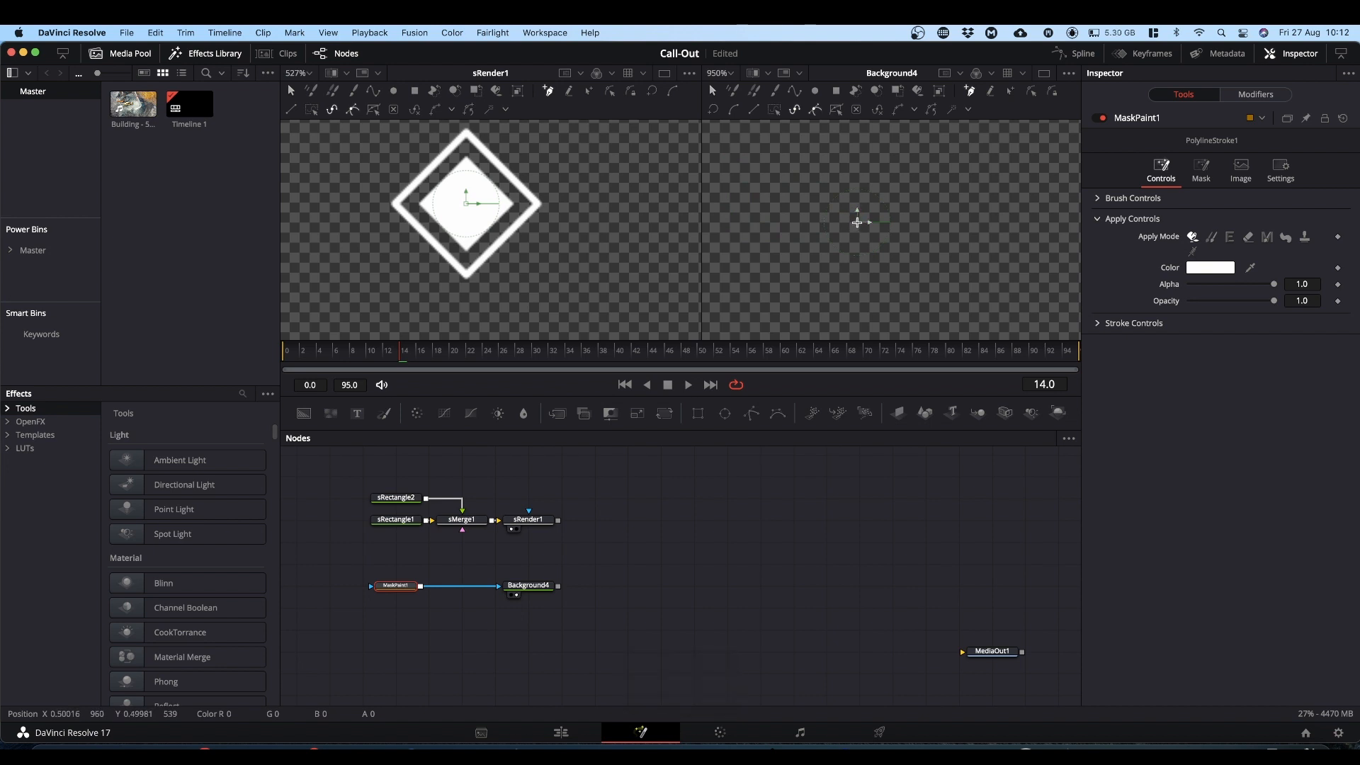
{"action": "left_click", "coordinate": [858, 223]}
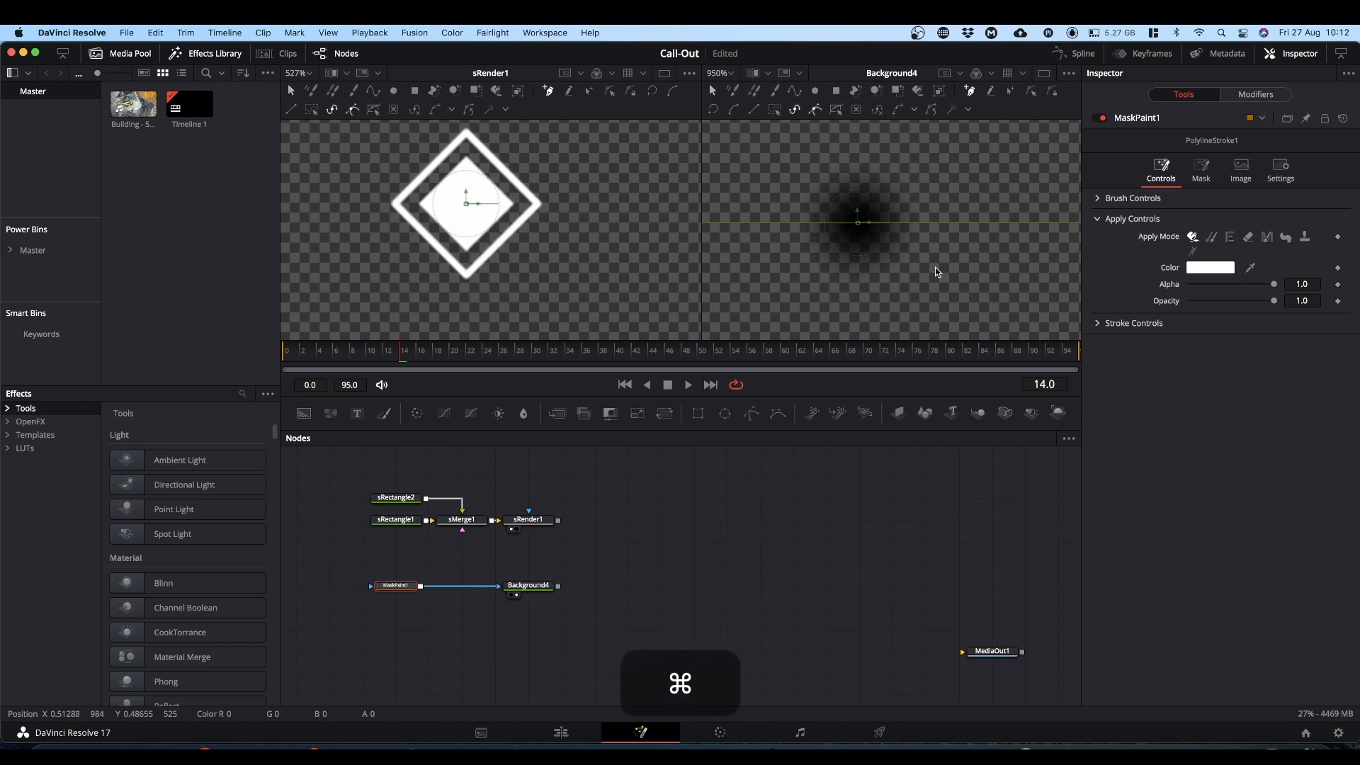
Extend the polyline stroke diagonally up to the right at 45 degrees, then horizontally to the right as the call-out line
{"action": "scroll", "coordinate": [935, 271], "scroll_direction": "down", "scroll_amount": 5}
{"action": "scroll", "coordinate": [935, 270], "scroll_direction": "down", "scroll_amount": 3}
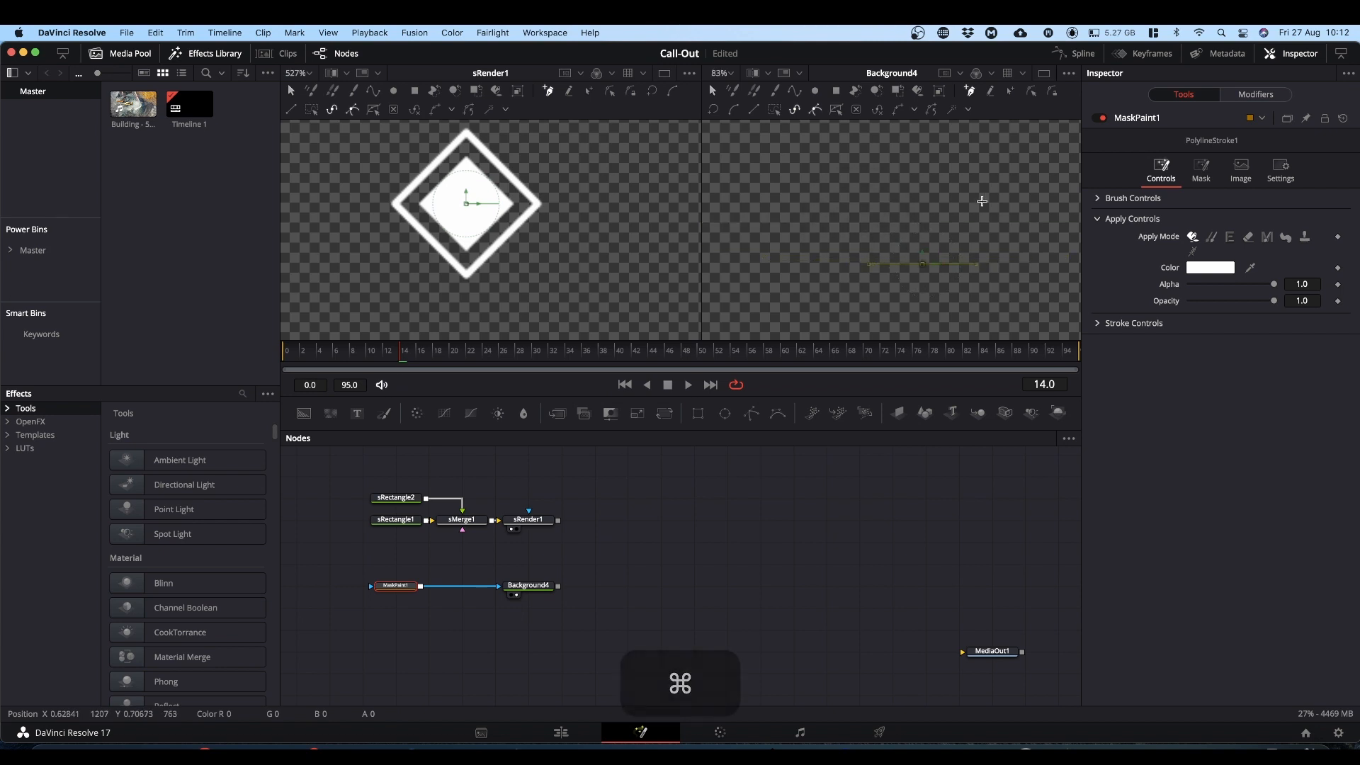
{"action": "scroll", "coordinate": [940, 287], "scroll_direction": "down", "scroll_amount": 2}
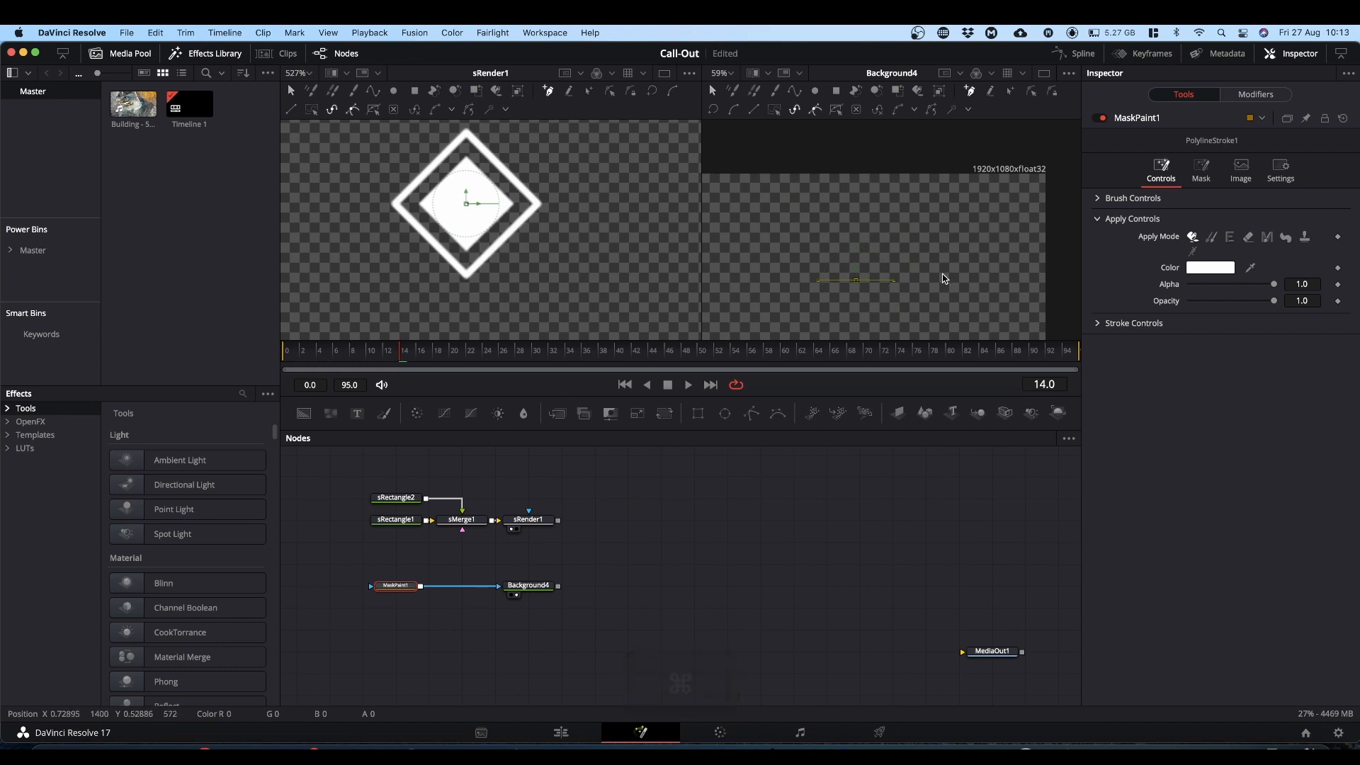
{"action": "left_click_drag", "start_coordinate": [942, 278], "coordinate": [942, 225]}
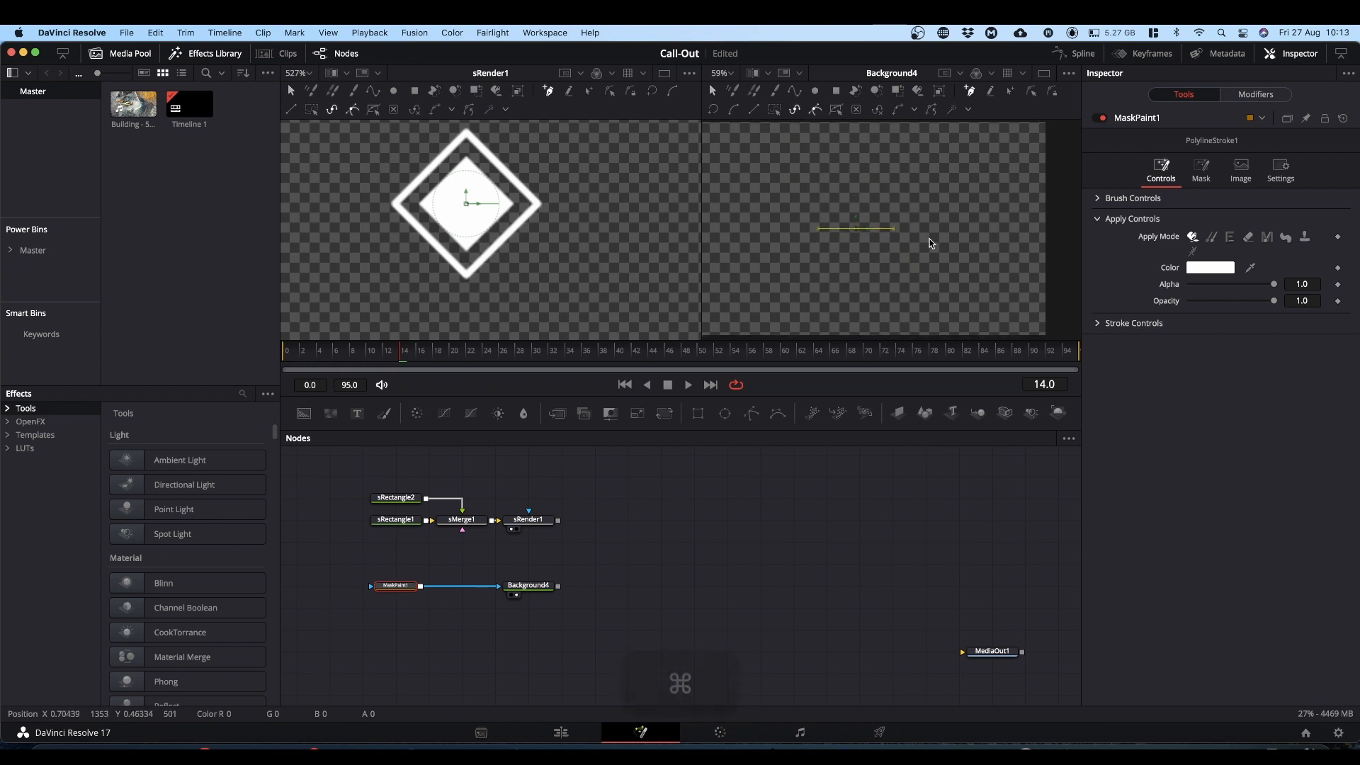
{"action": "scroll", "coordinate": [931, 238], "scroll_direction": "up", "scroll_amount": 2}
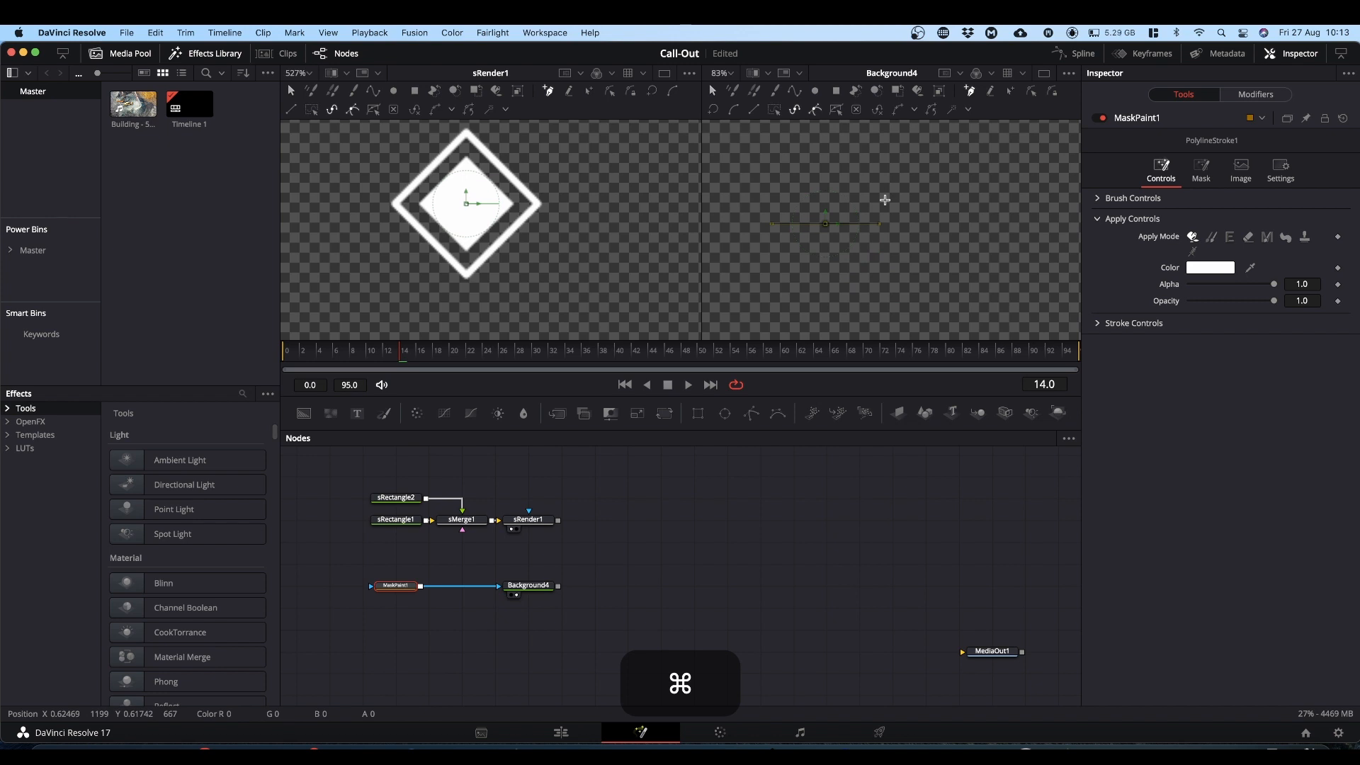
{"action": "key", "text": "shift"}
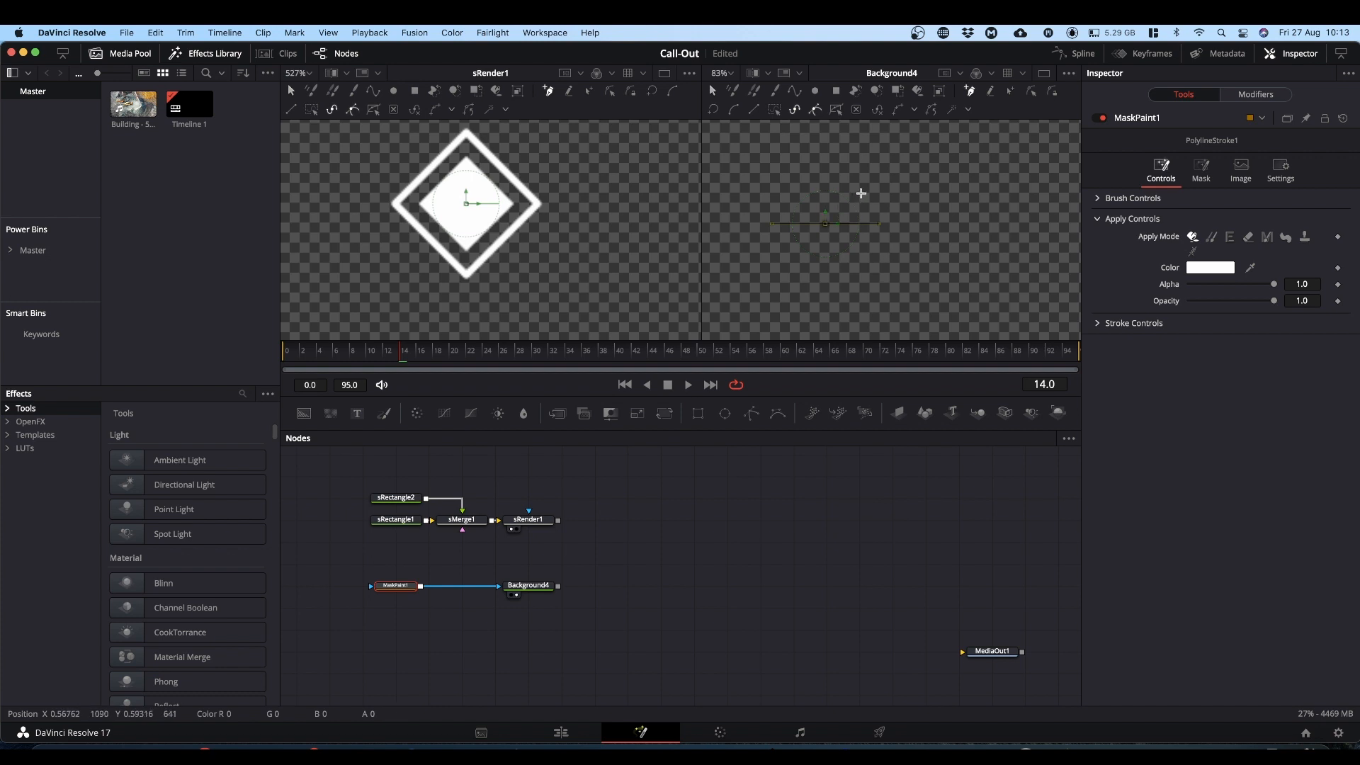
{"action": "left_click", "coordinate": [861, 192]}
{"action": "left_click", "coordinate": [984, 189]}
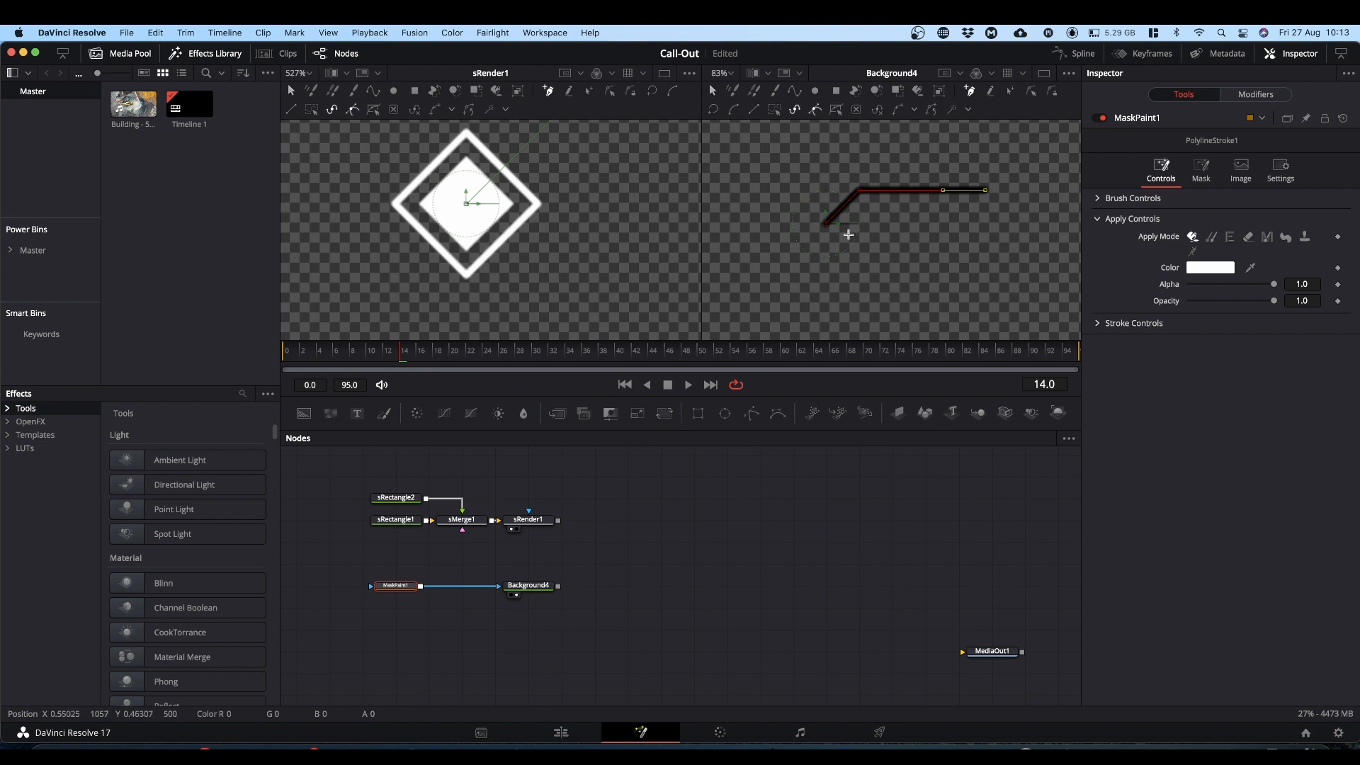
Color Background4 red by setting its Red value to 1.0
{"action": "left_click", "coordinate": [528, 585]}
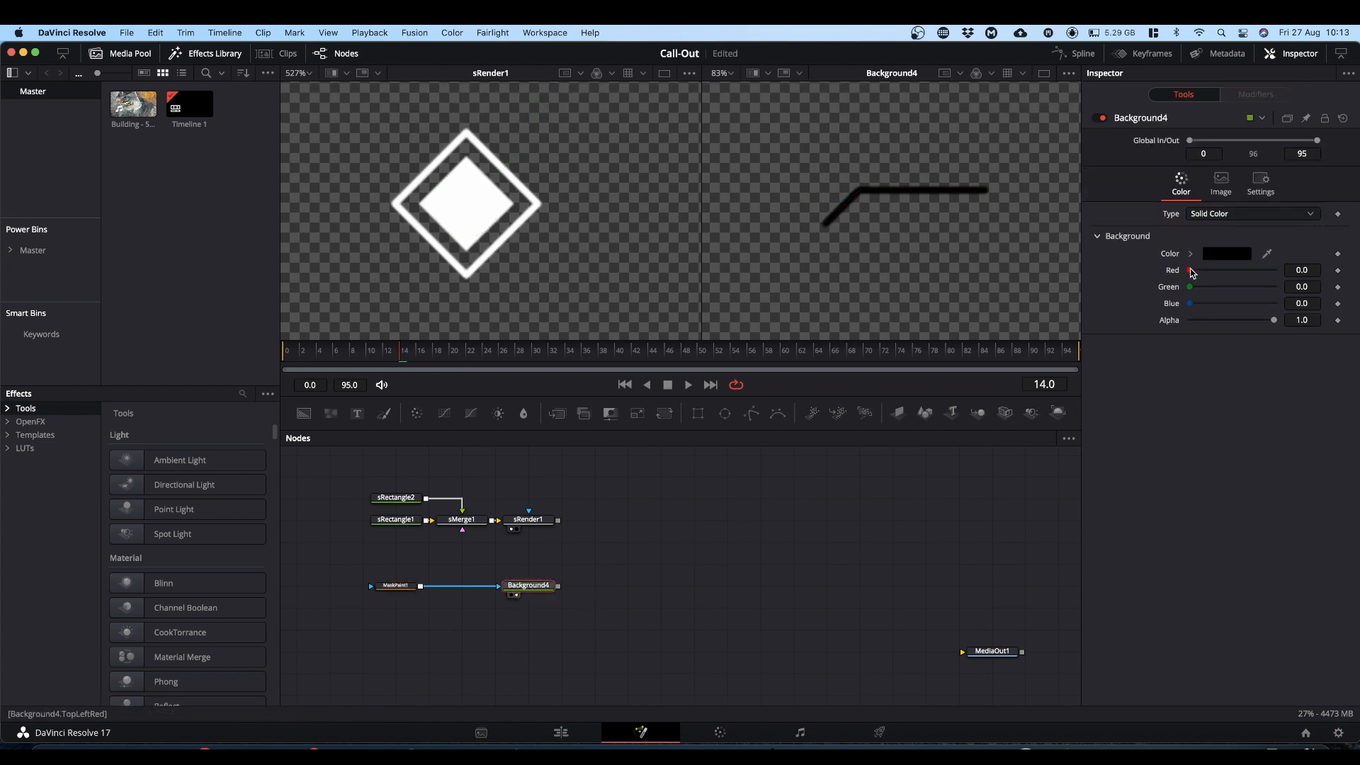
{"action": "left_click_drag", "start_coordinate": [1189, 270], "coordinate": [1316, 268]}
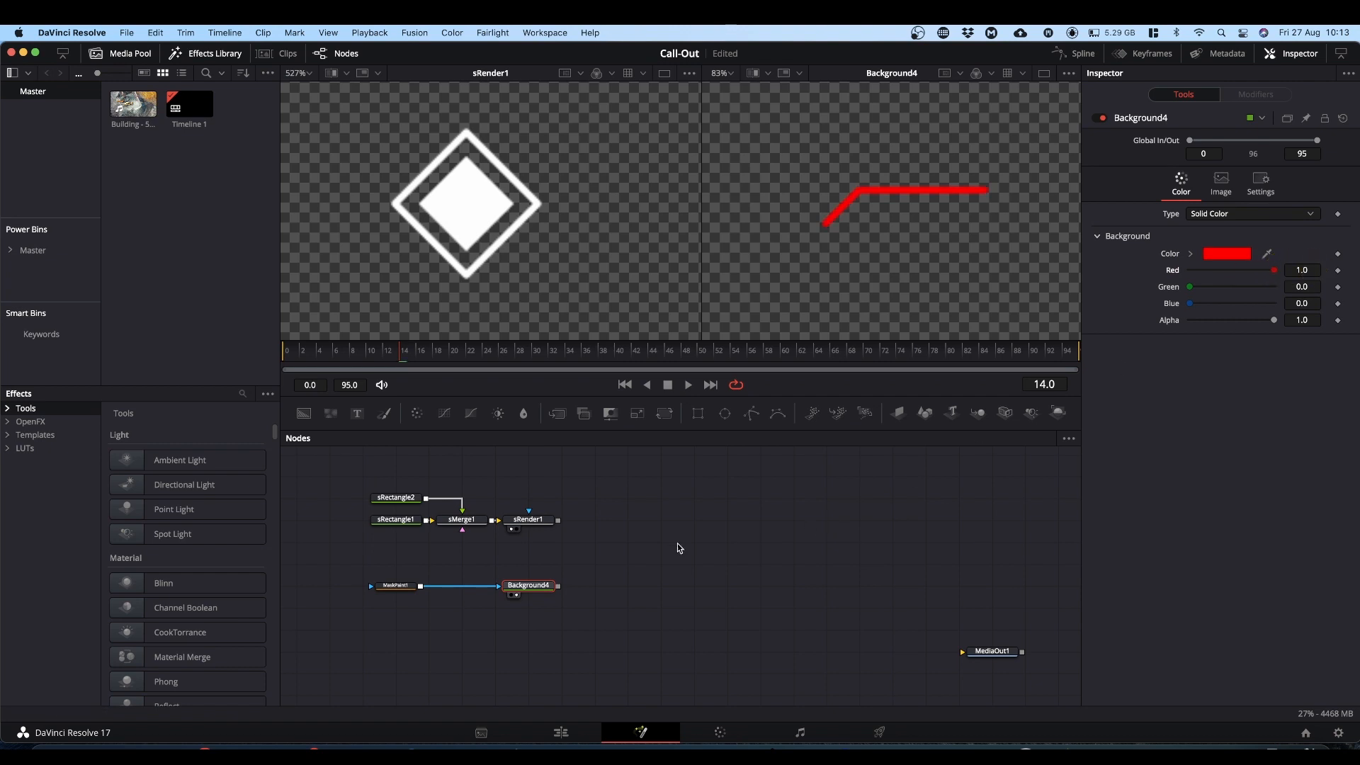
Give MaskPaint1's polyline stroke the hard-edged circular brush shape and reduce its size to 0.0063
{"action": "left_click", "coordinate": [397, 585]}
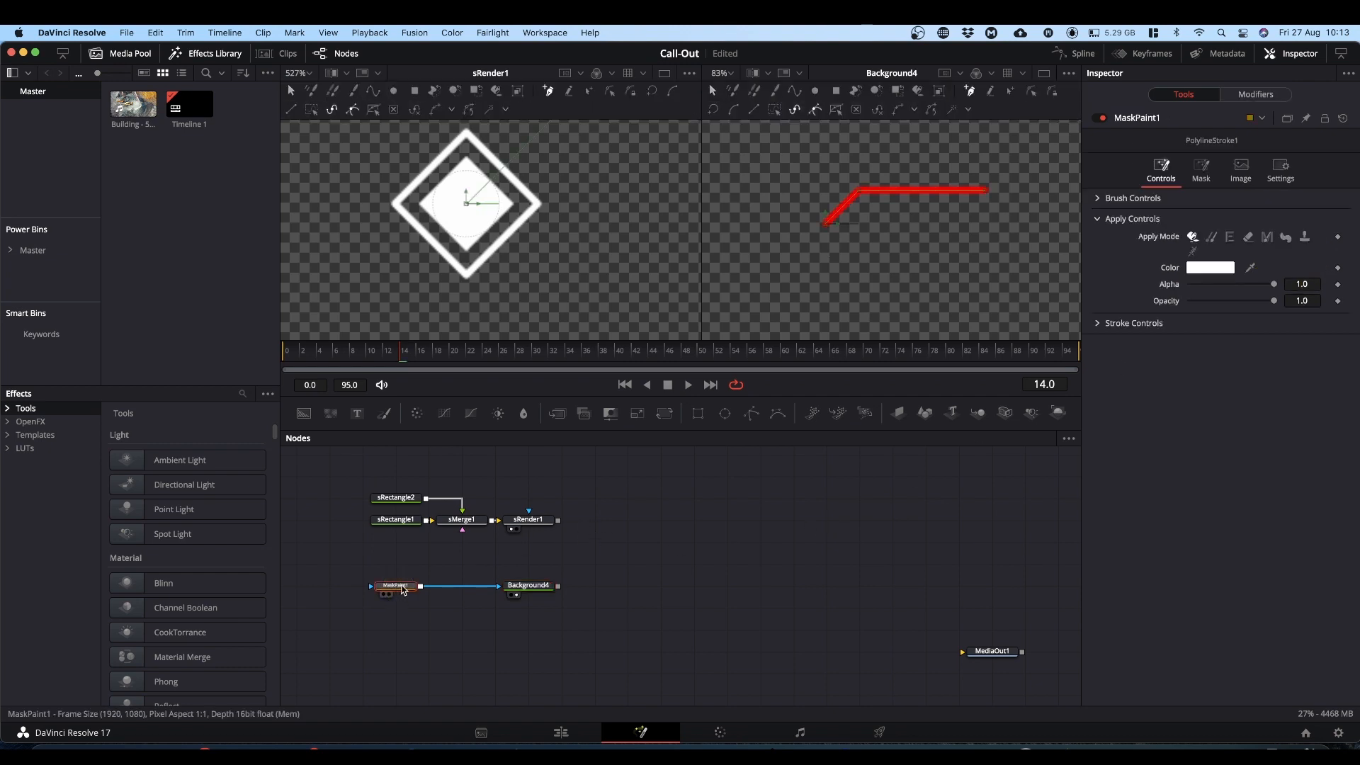
{"action": "left_click", "coordinate": [1098, 199]}
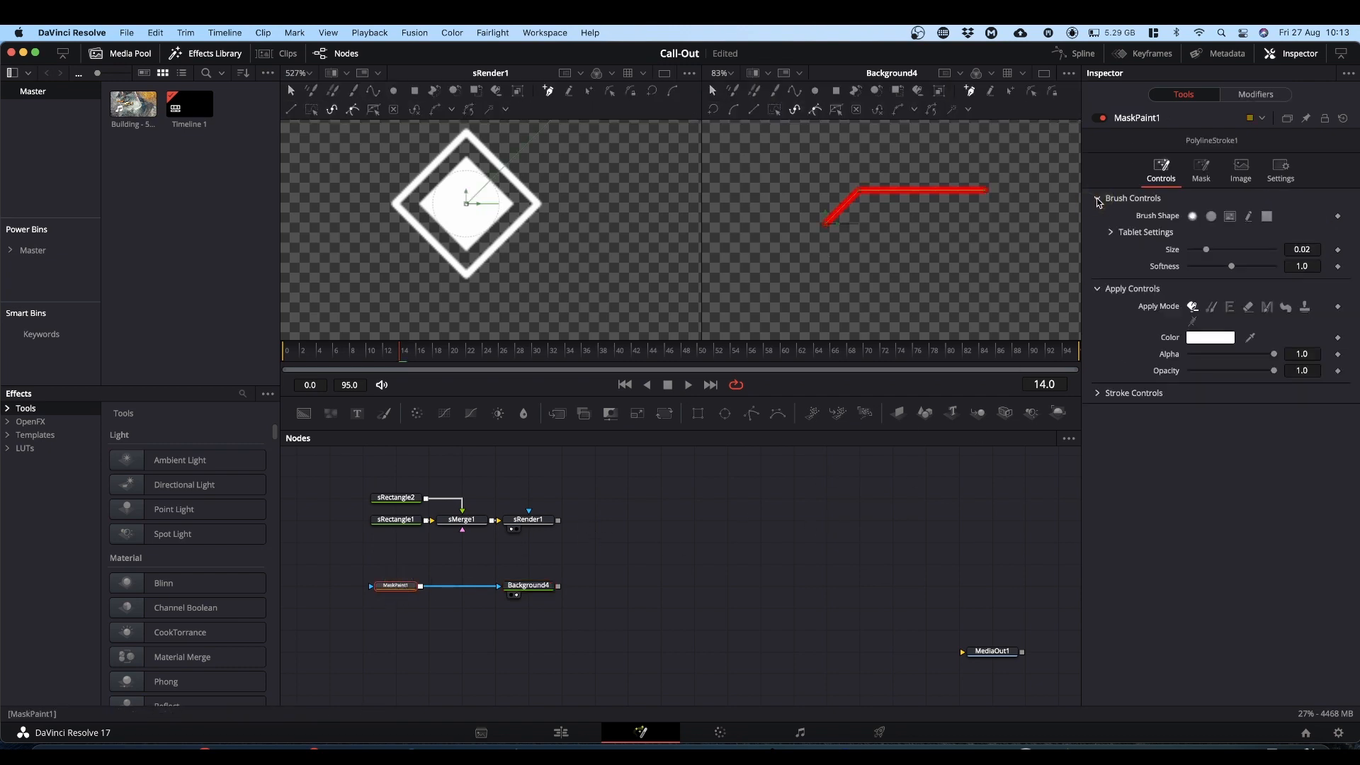
{"action": "left_click", "coordinate": [1211, 216]}
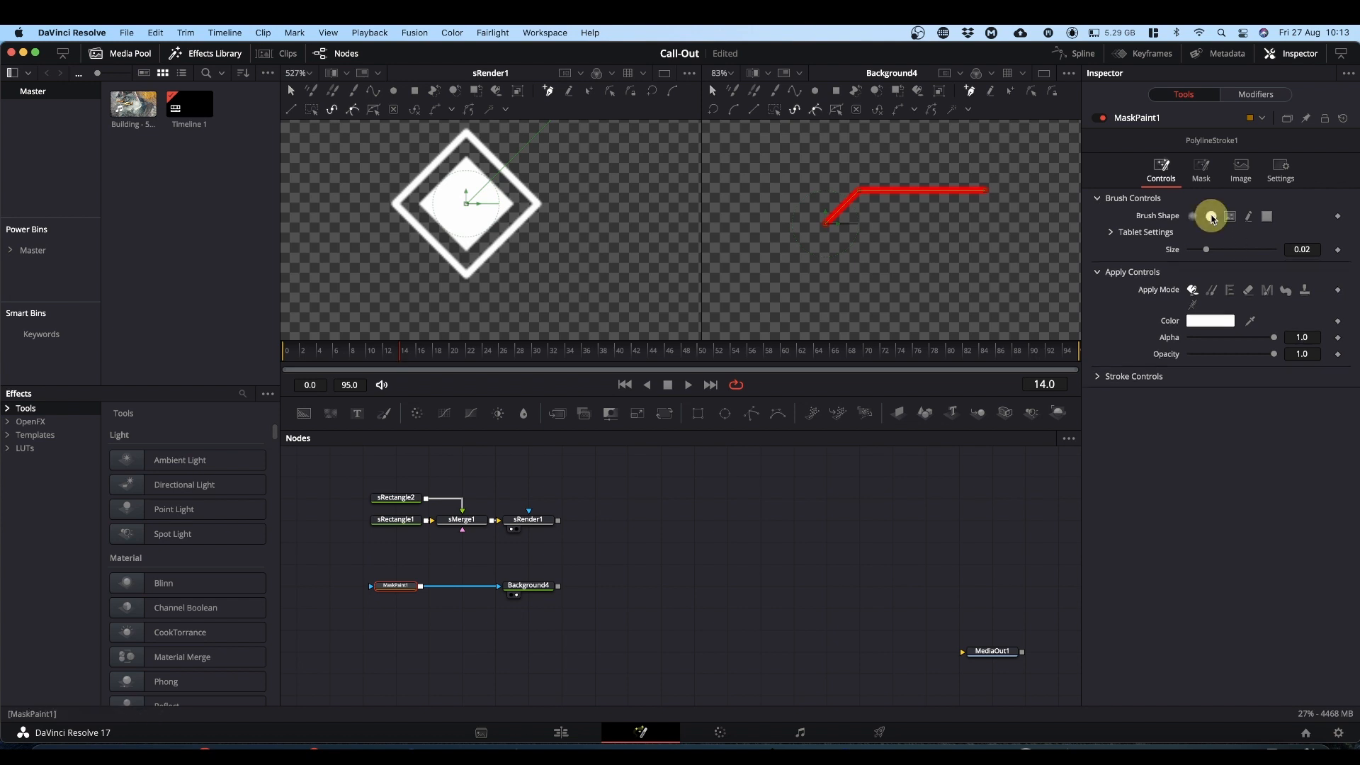
{"action": "left_click_drag", "start_coordinate": [1311, 248], "coordinate": [1215, 250]}
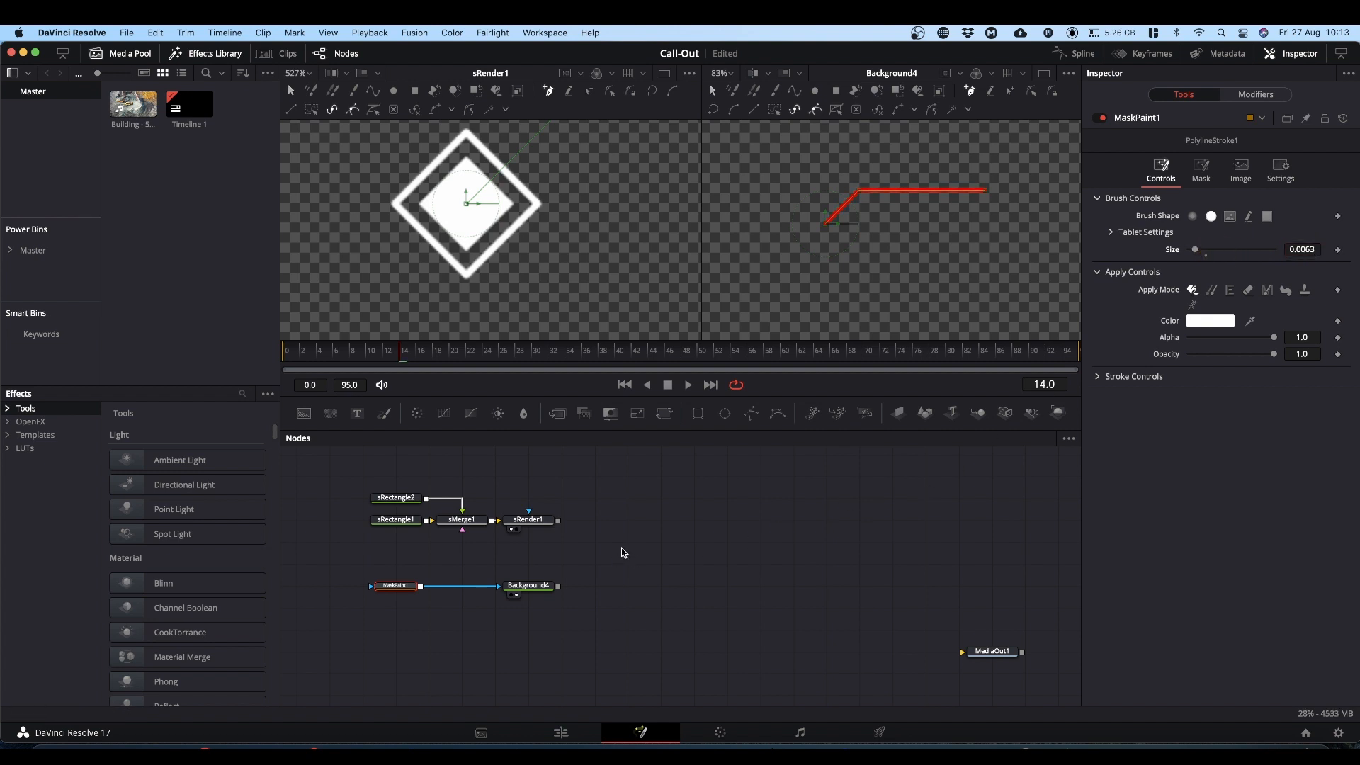
Merge the sRender1 diamond over the Background4 call-out line and show the merge in the second viewer
{"action": "left_click_drag", "start_coordinate": [559, 522], "coordinate": [558, 588]}
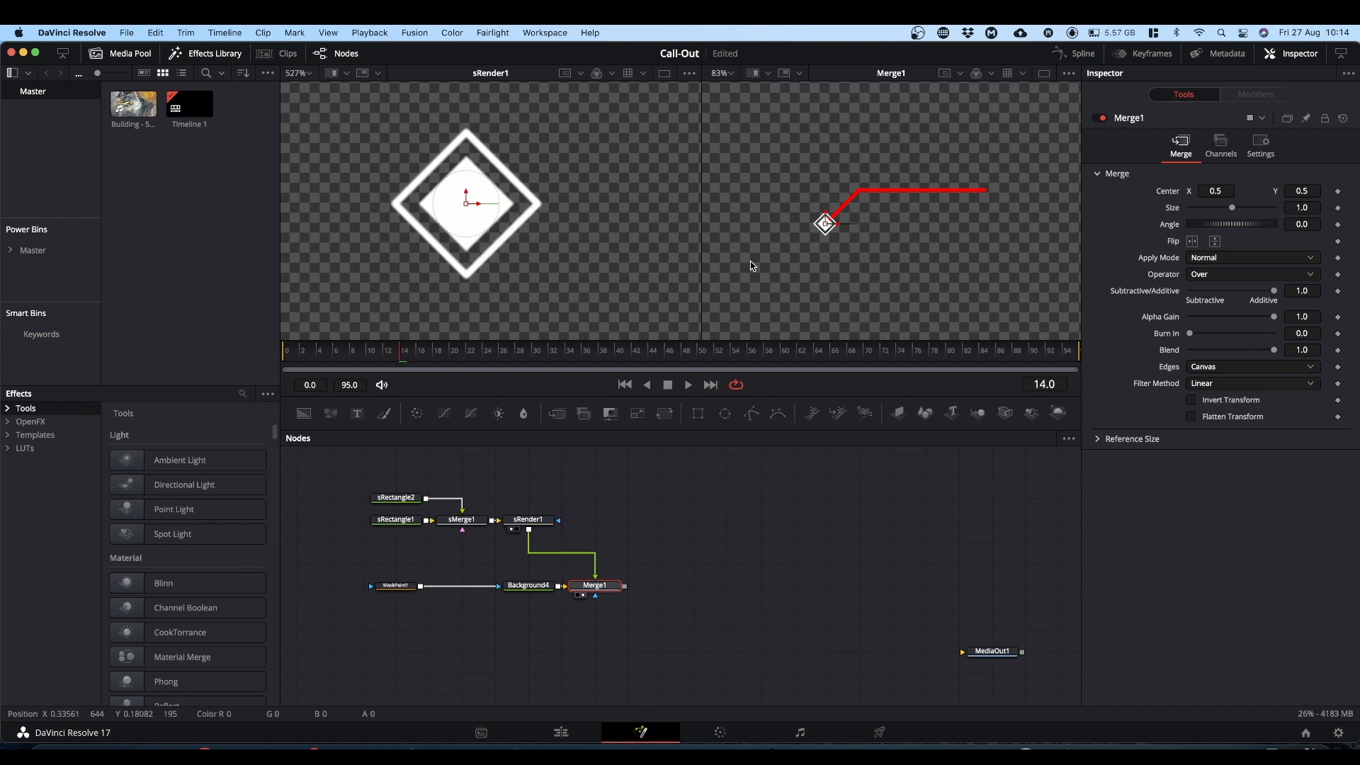
Publish Background4's Red, Green and Blue values so that other nodes can link to them
{"action": "left_click", "coordinate": [531, 587]}
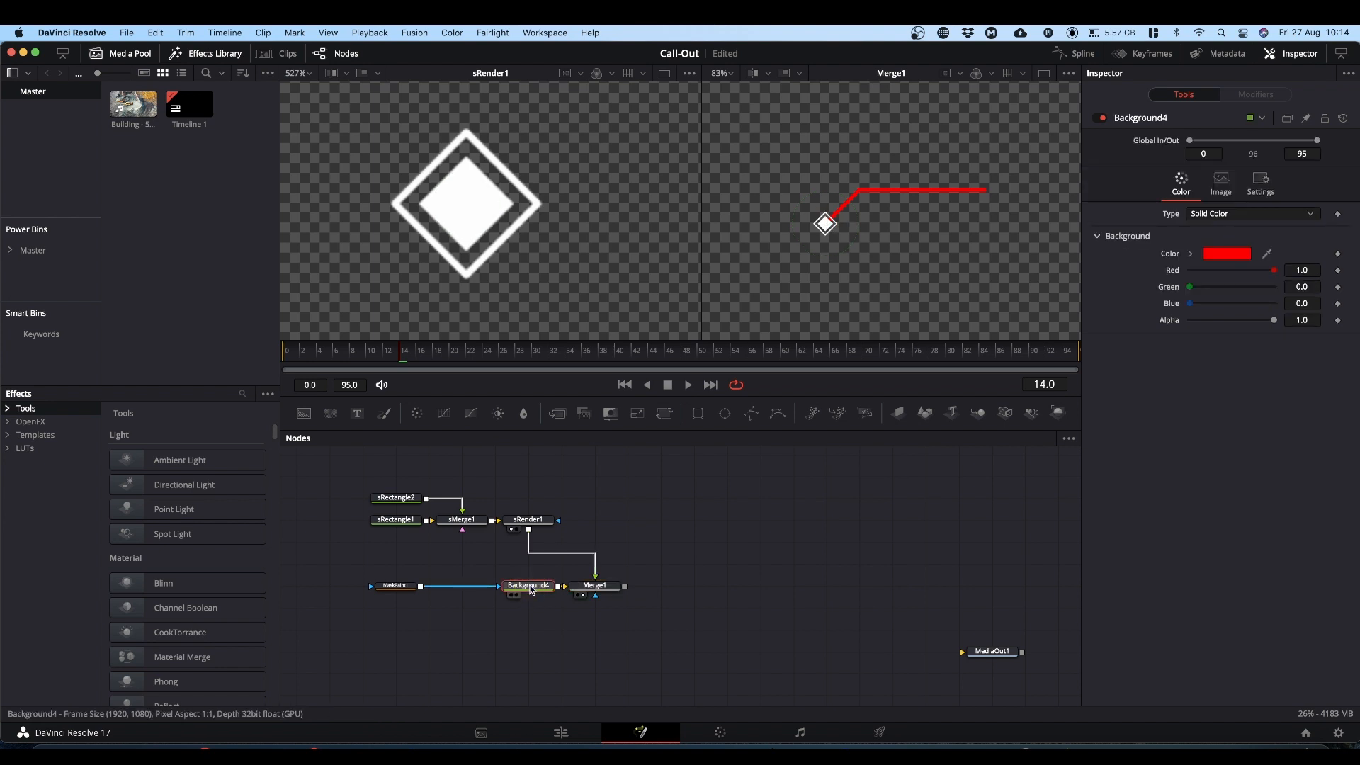
{"action": "right_click", "coordinate": [1174, 274]}
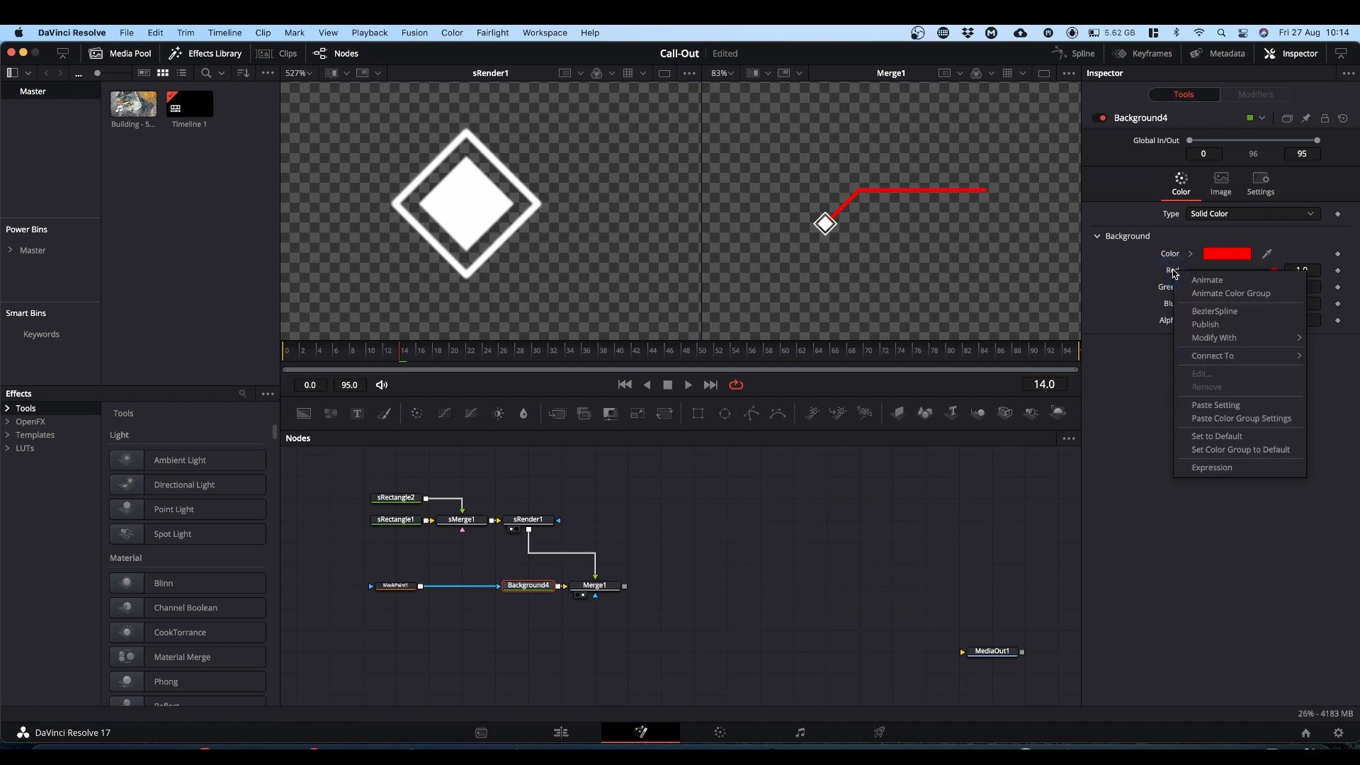
{"action": "left_click", "coordinate": [1200, 326]}
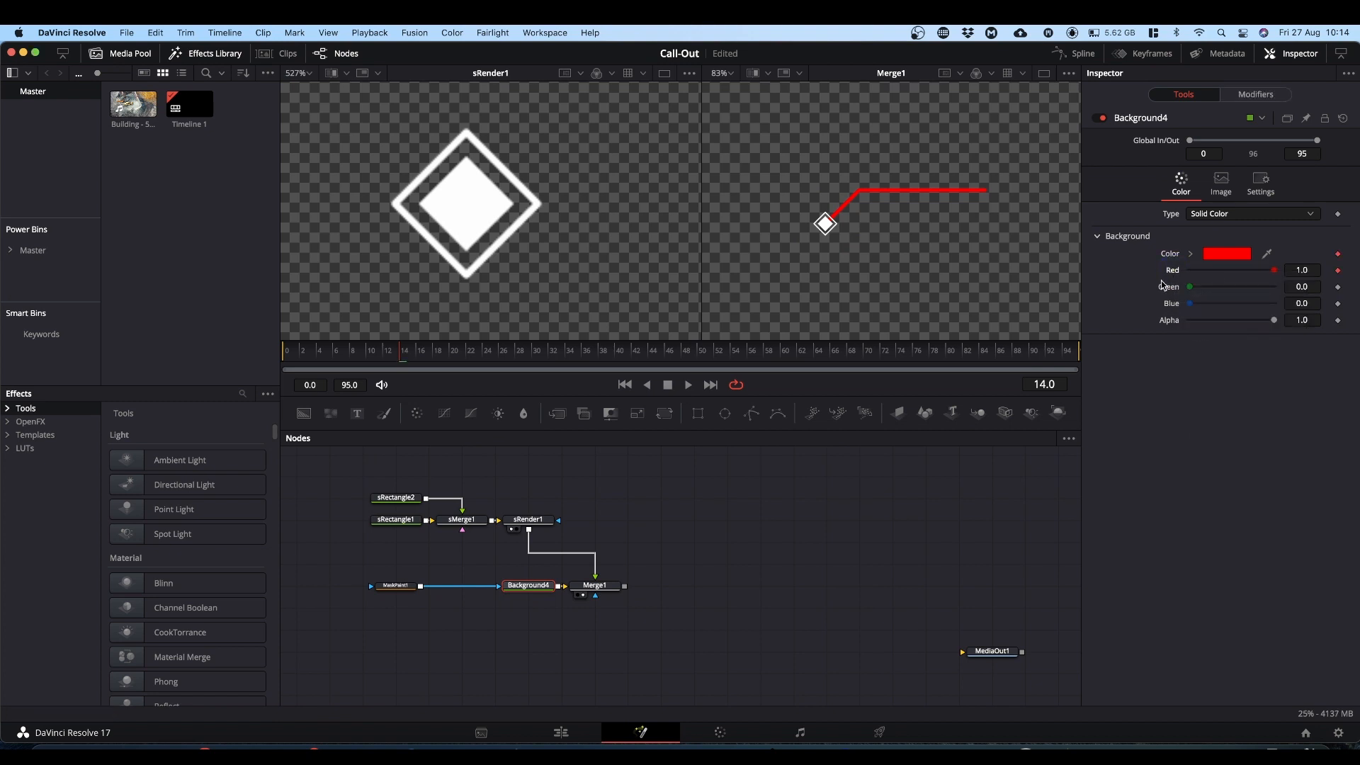
{"action": "right_click", "coordinate": [1167, 288]}
{"action": "left_click", "coordinate": [1204, 340]}
{"action": "right_click", "coordinate": [1170, 305]}
{"action": "left_click", "coordinate": [1201, 356]}
Connect sRectangle1's Red style value to Background4's published Top Left Red
{"action": "left_click", "coordinate": [391, 523]}
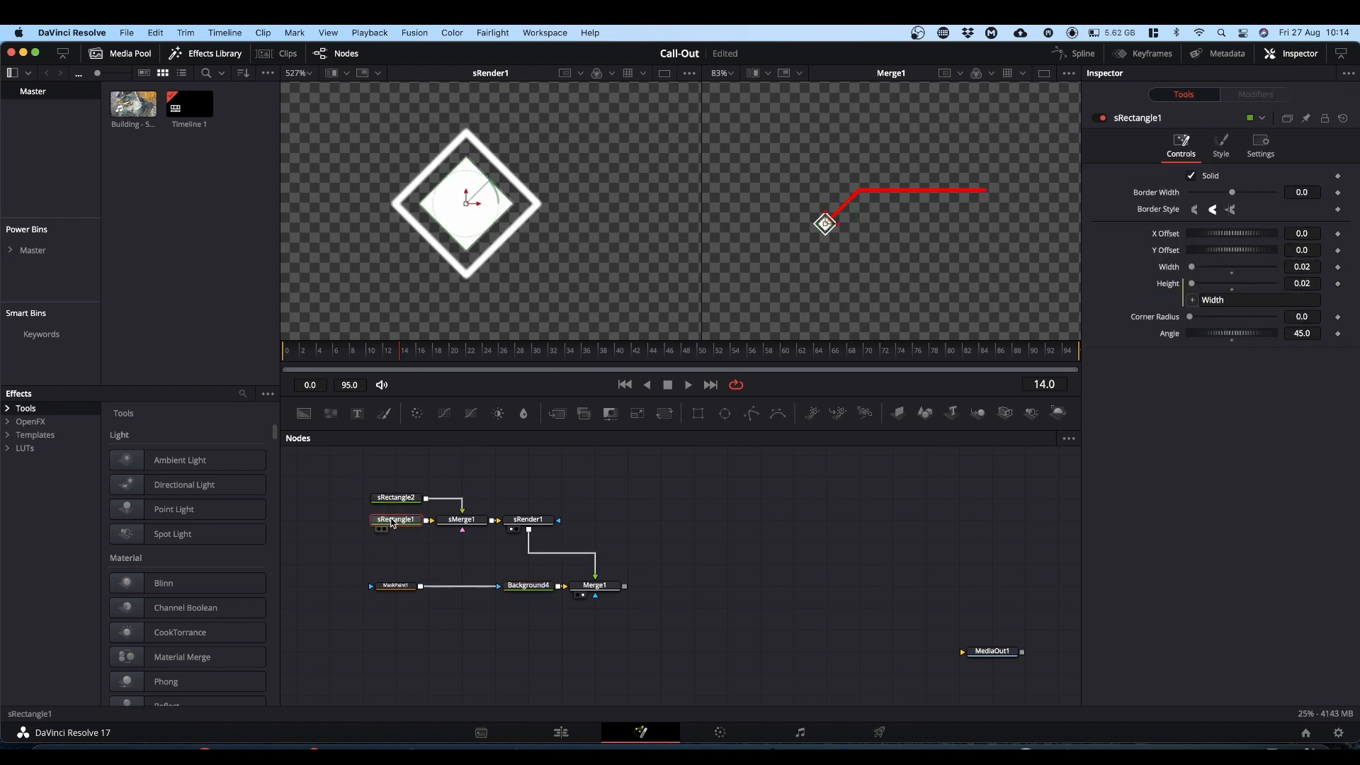
{"action": "left_click", "coordinate": [1219, 145]}
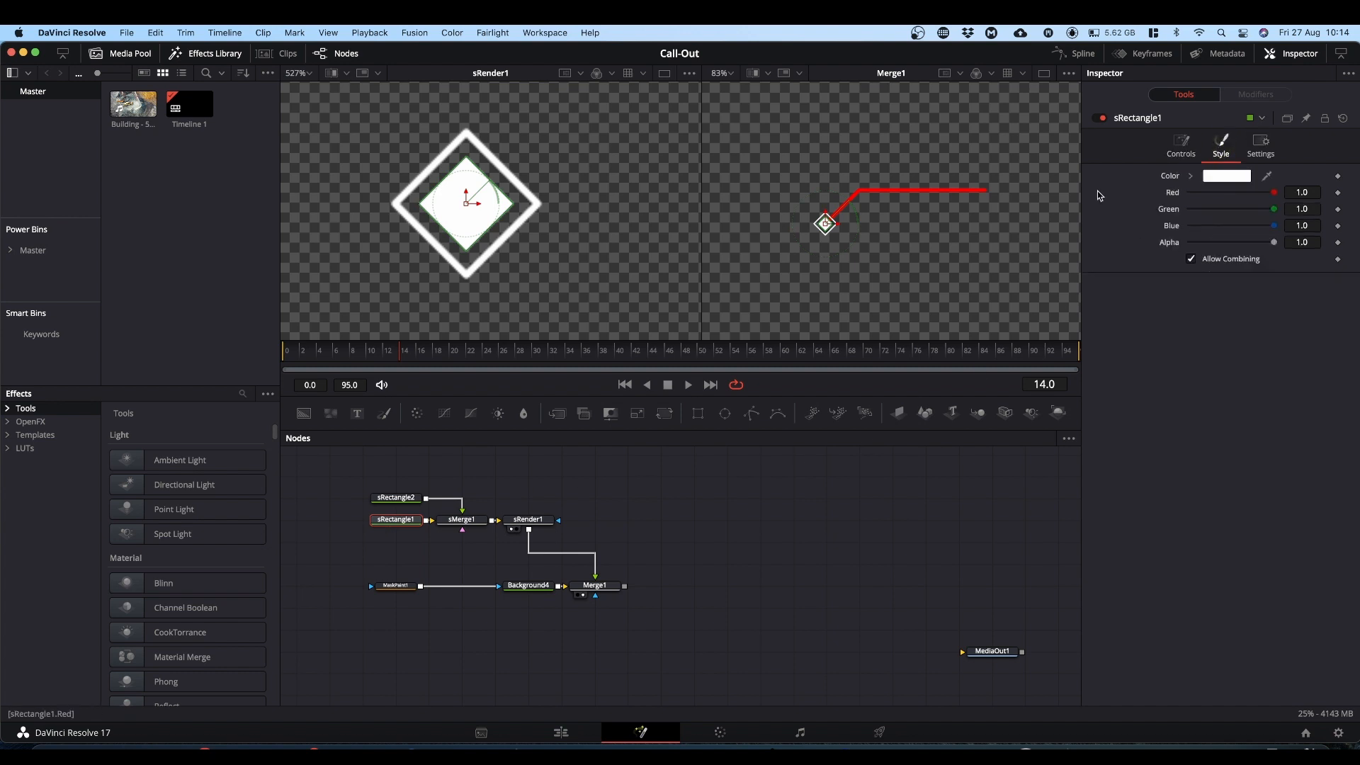
{"action": "right_click", "coordinate": [1174, 197]}
{"action": "mouse_move", "coordinate": [1220, 282]}
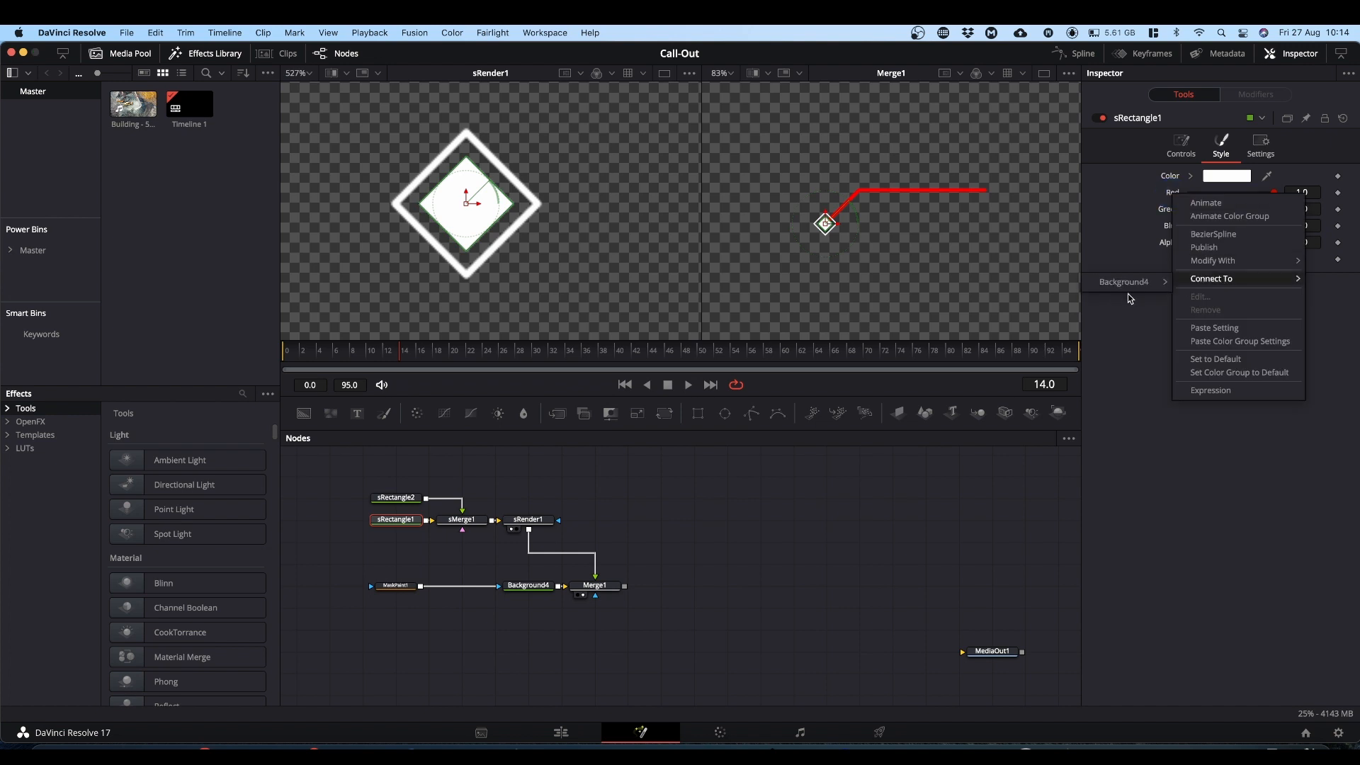
{"action": "mouse_move", "coordinate": [1123, 287]}
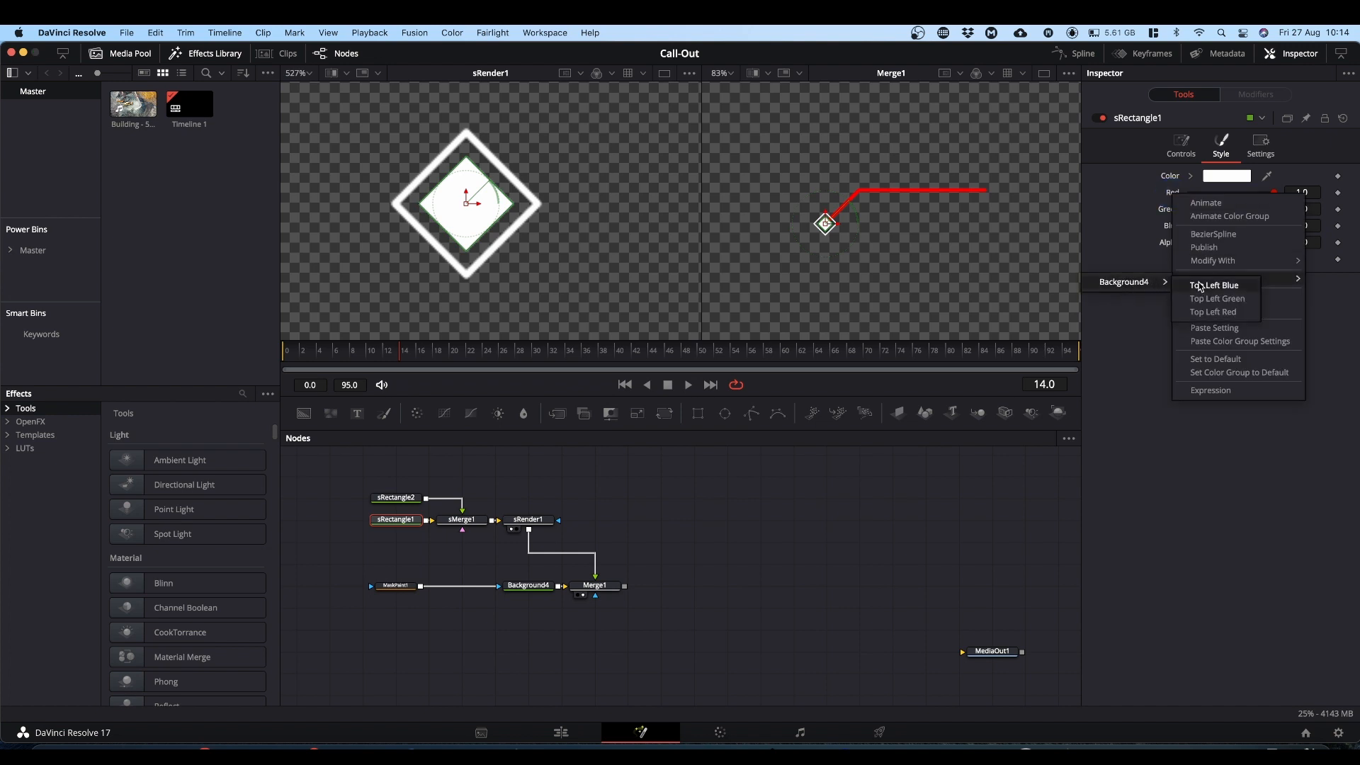
{"action": "left_click", "coordinate": [1211, 315]}
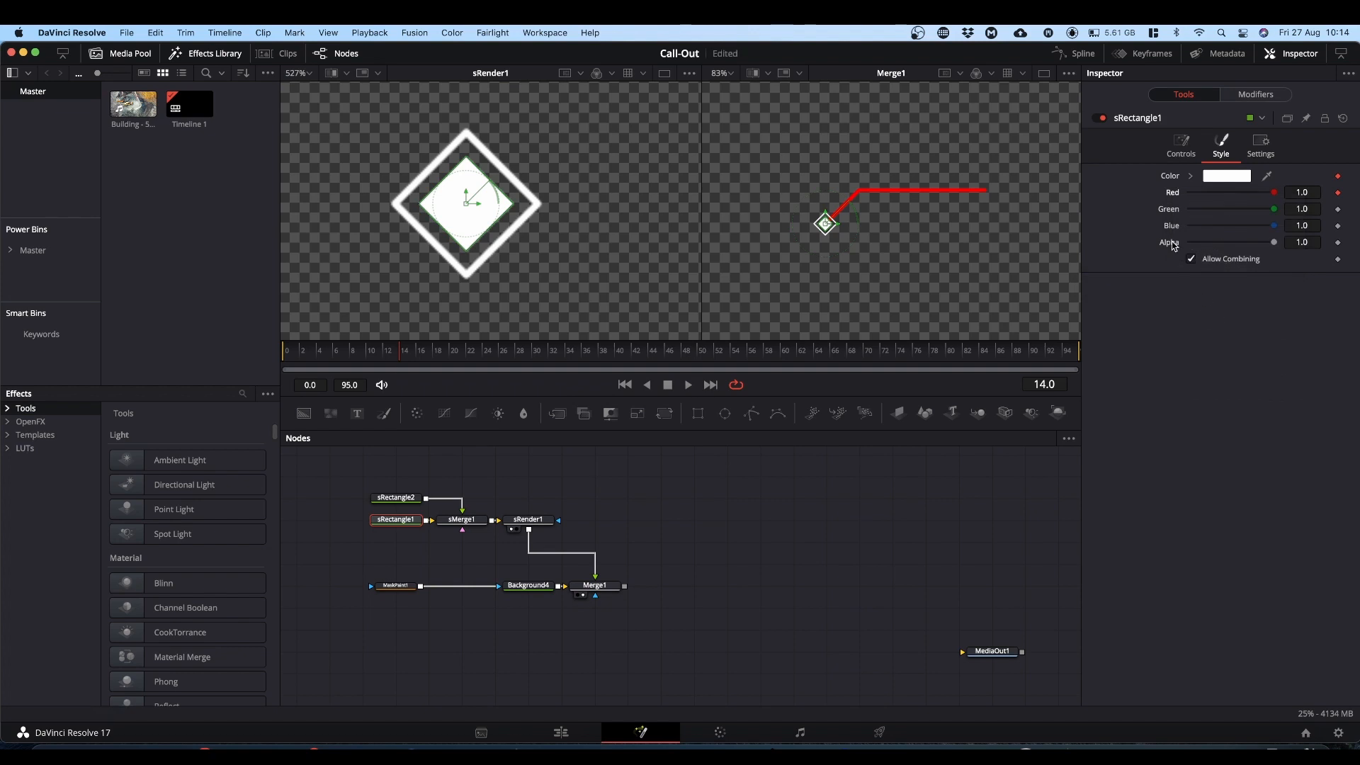
Connect sRectangle1's Green and Blue values to Background4's Top Left Green and Top Left Blue
{"action": "right_click", "coordinate": [1167, 210]}
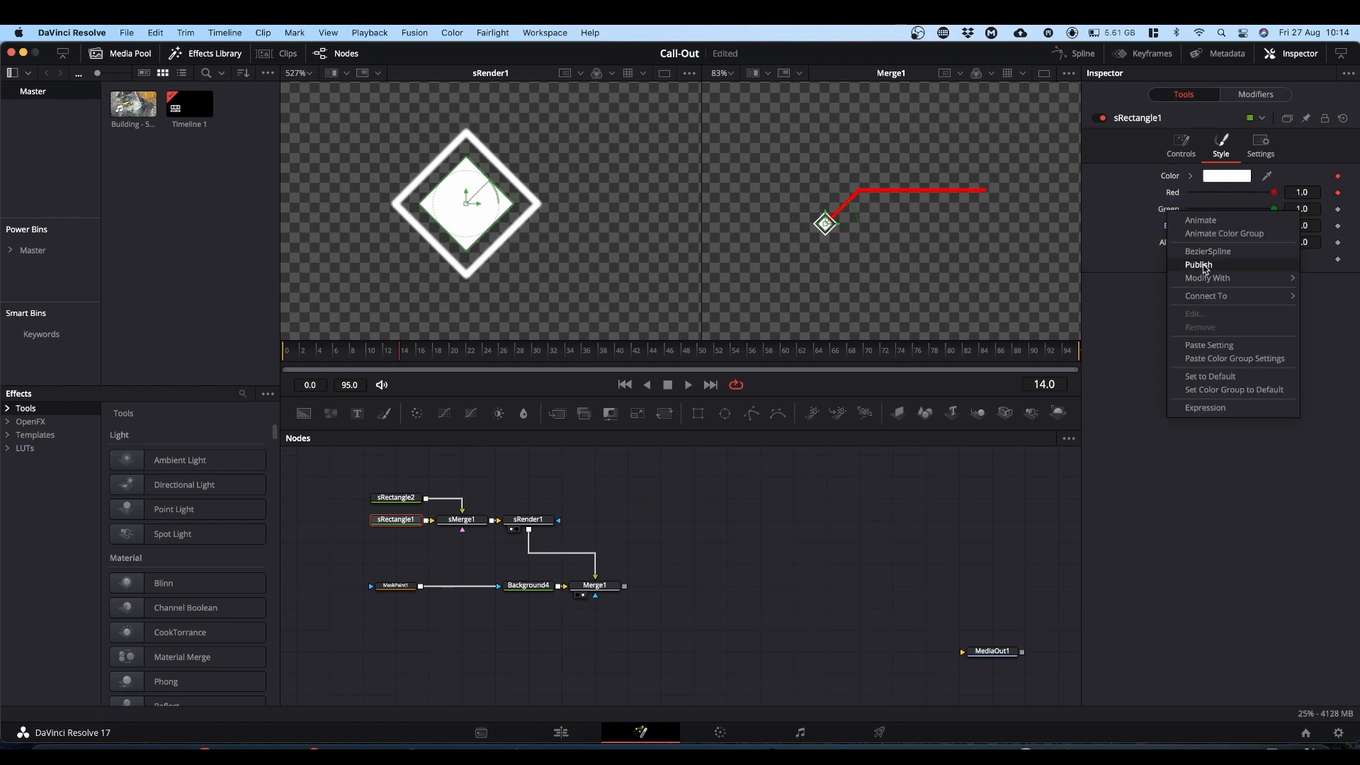
{"action": "mouse_move", "coordinate": [1180, 296]}
{"action": "mouse_move", "coordinate": [1123, 303]}
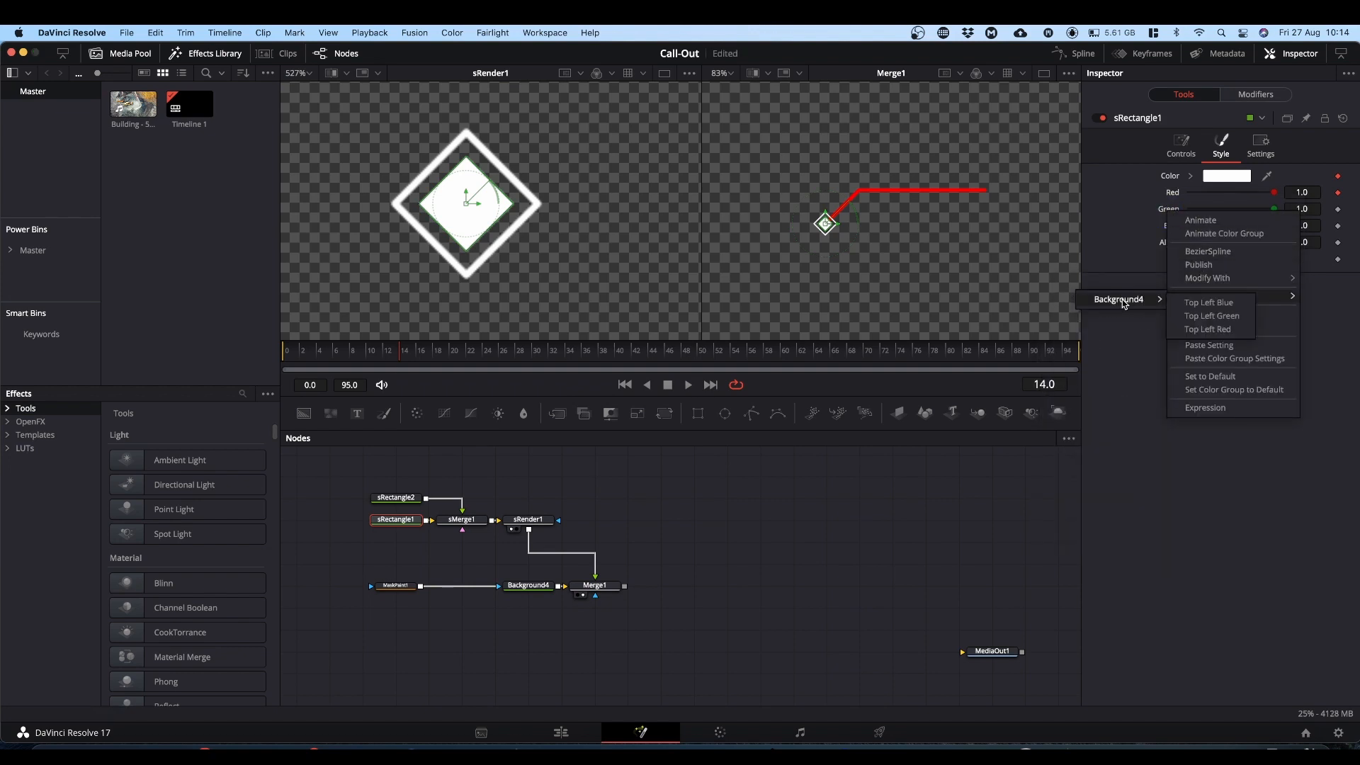
{"action": "left_click", "coordinate": [1197, 316]}
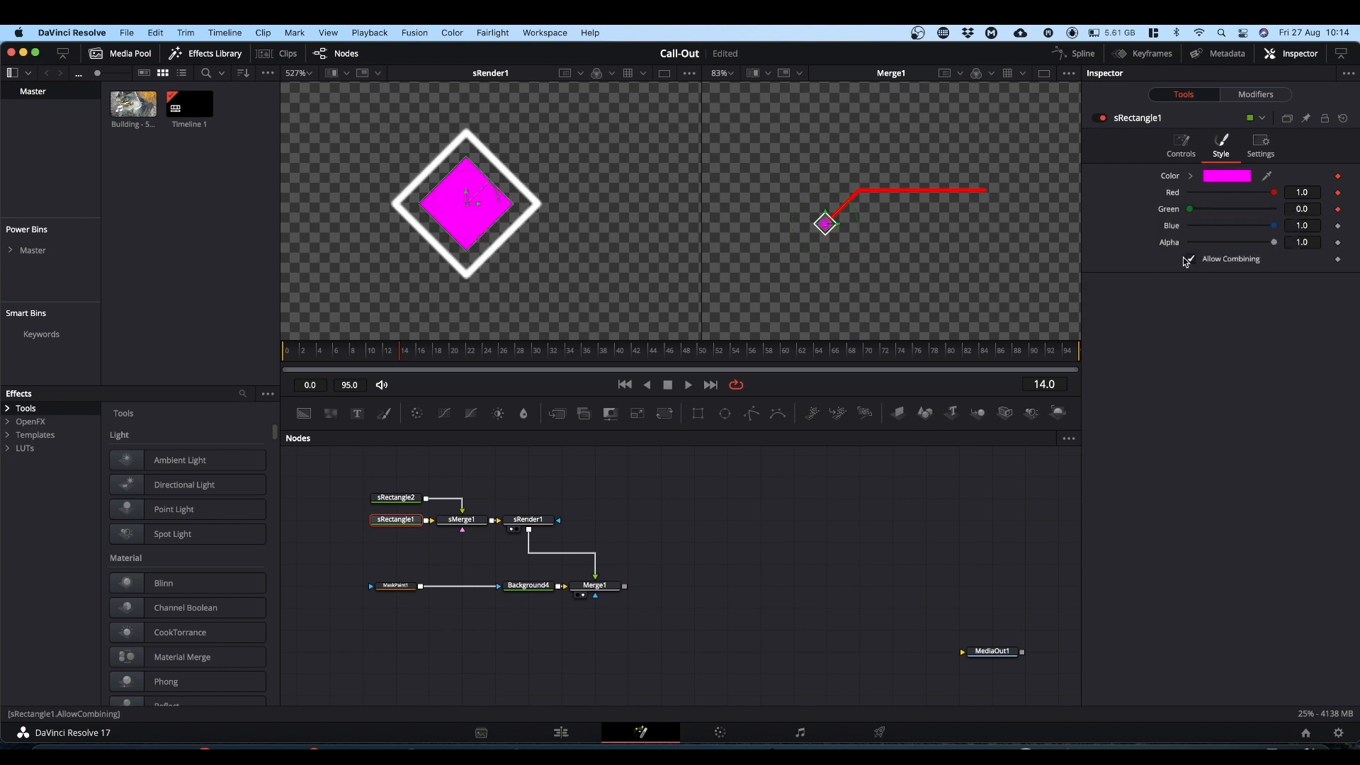
{"action": "right_click", "coordinate": [1171, 226]}
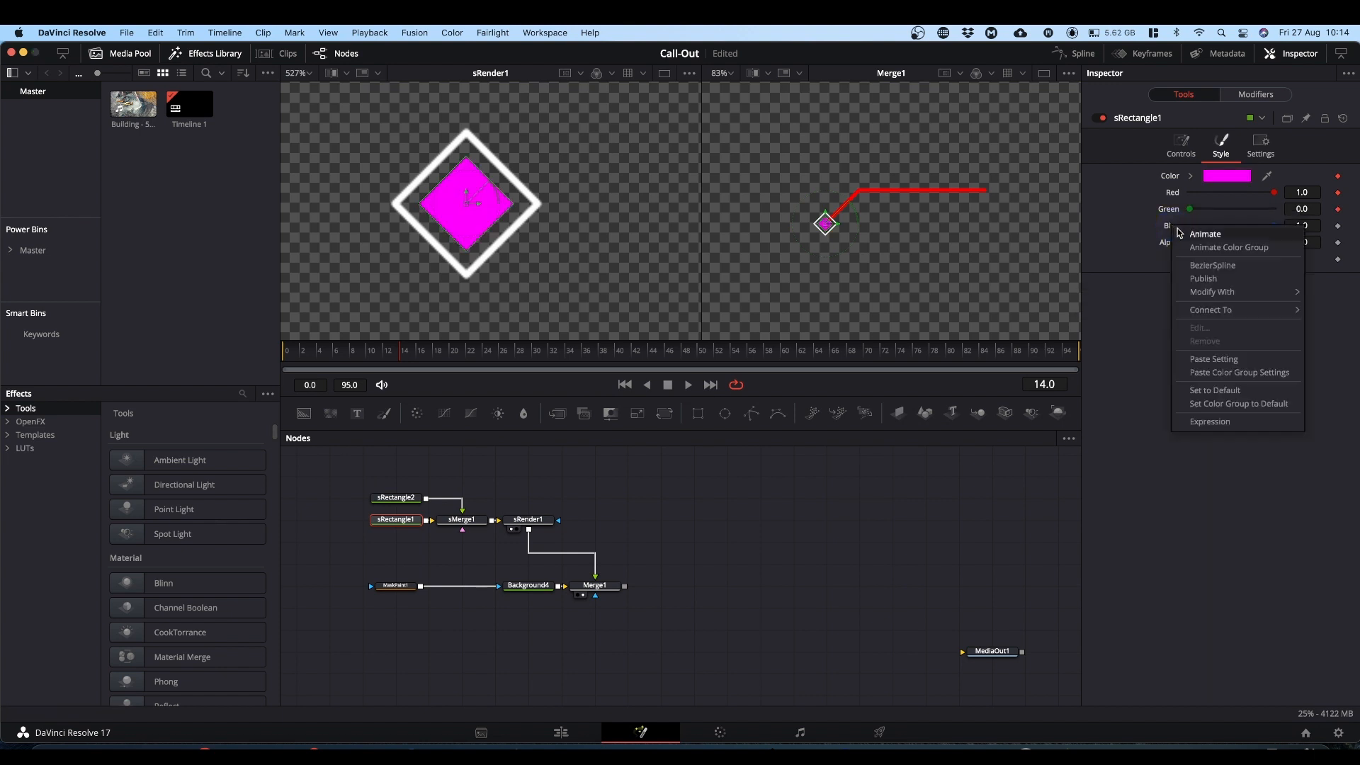
{"action": "mouse_move", "coordinate": [1206, 309]}
{"action": "mouse_move", "coordinate": [1124, 313]}
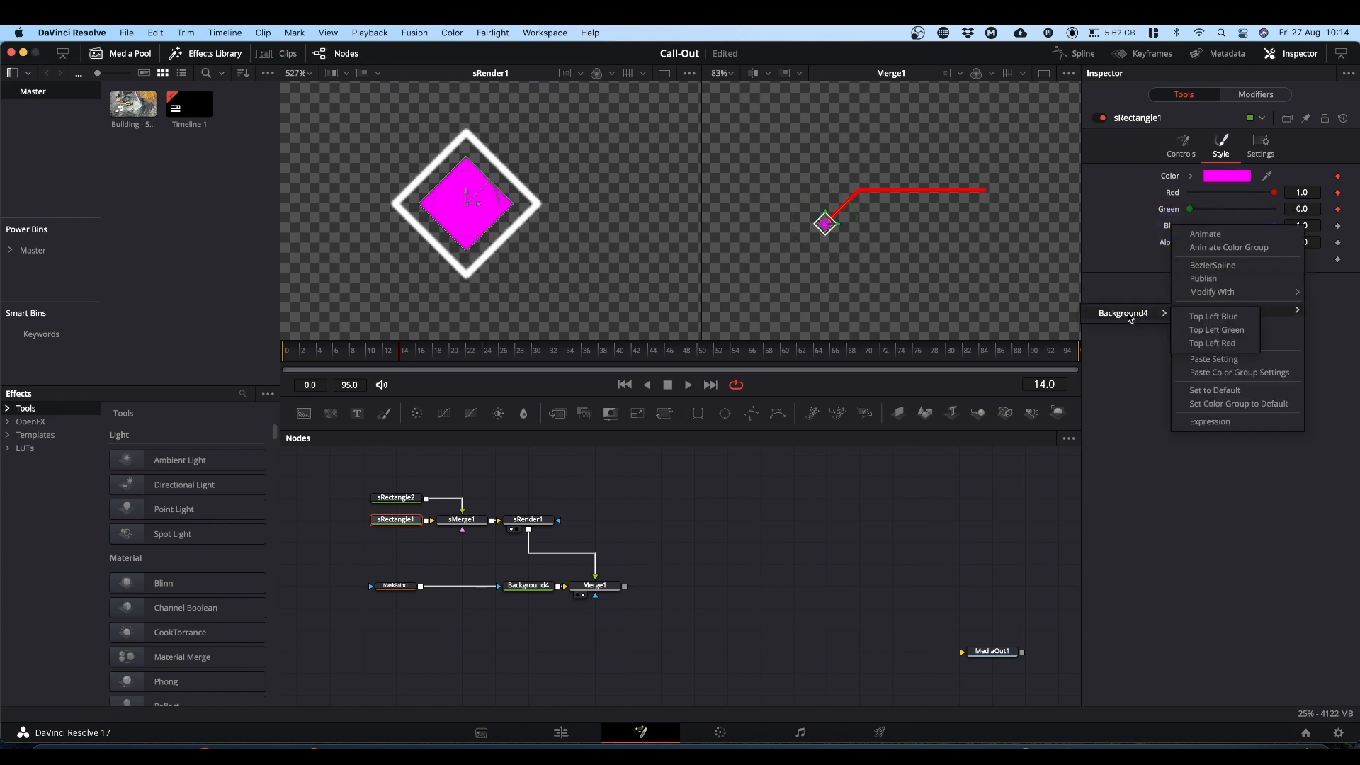
{"action": "left_click", "coordinate": [1222, 317]}
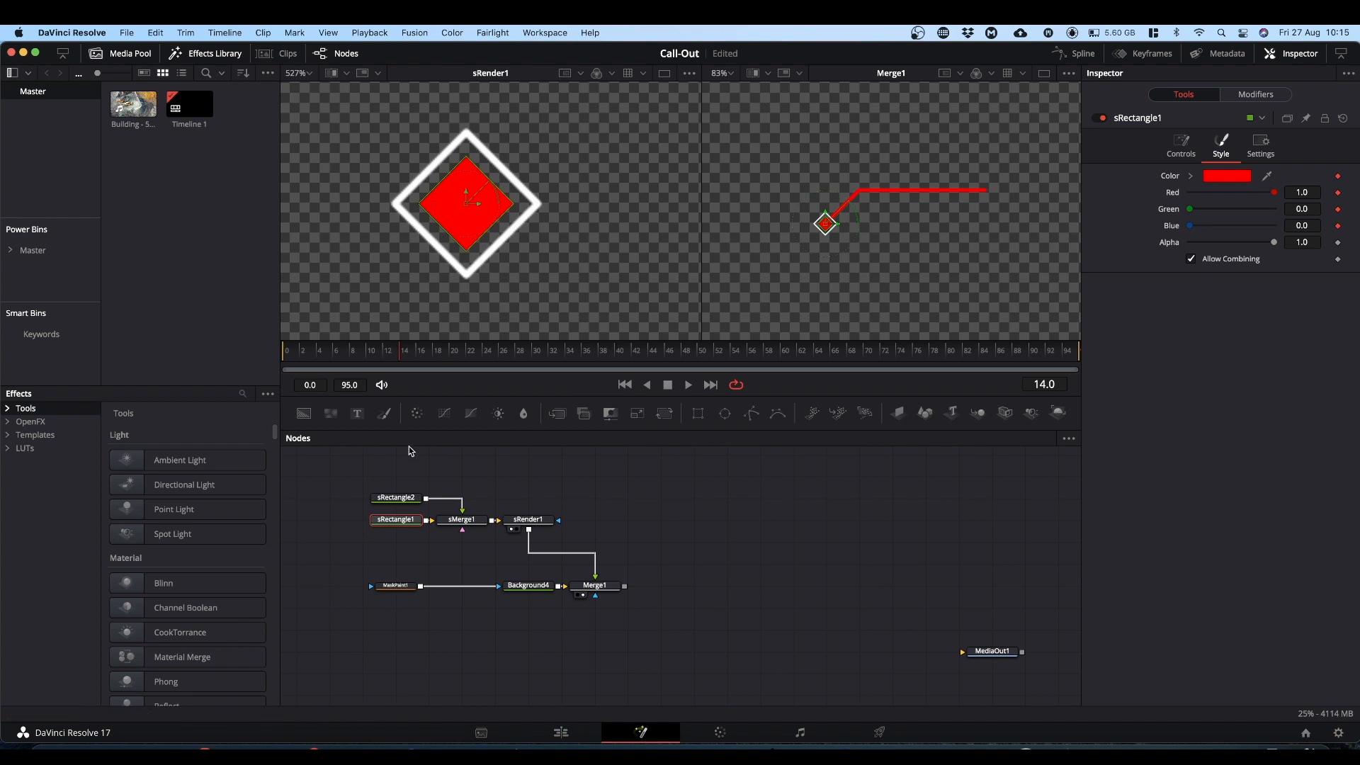
Connect sRectangle2's Red, Green and Blue style values to the matching published Background4 colors
{"action": "left_click", "coordinate": [394, 498]}
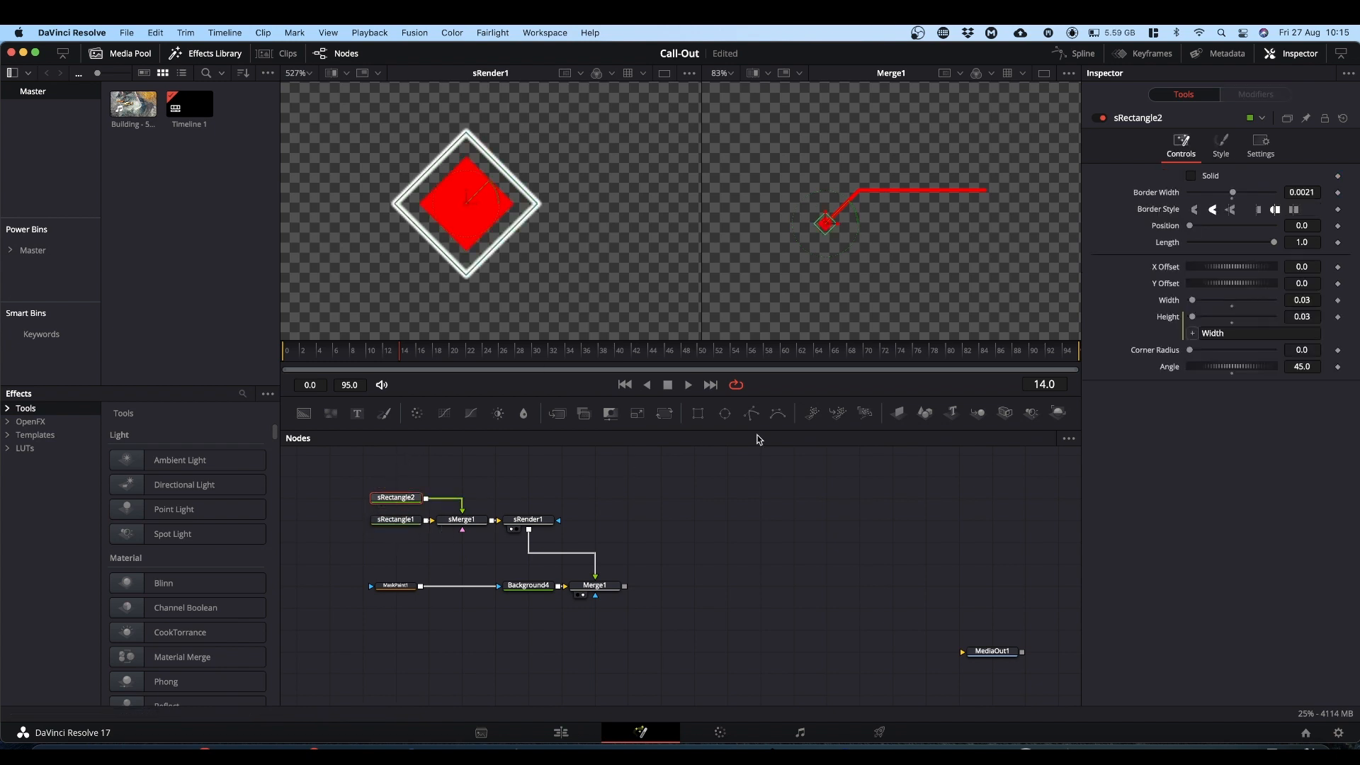
{"action": "left_click", "coordinate": [1221, 143]}
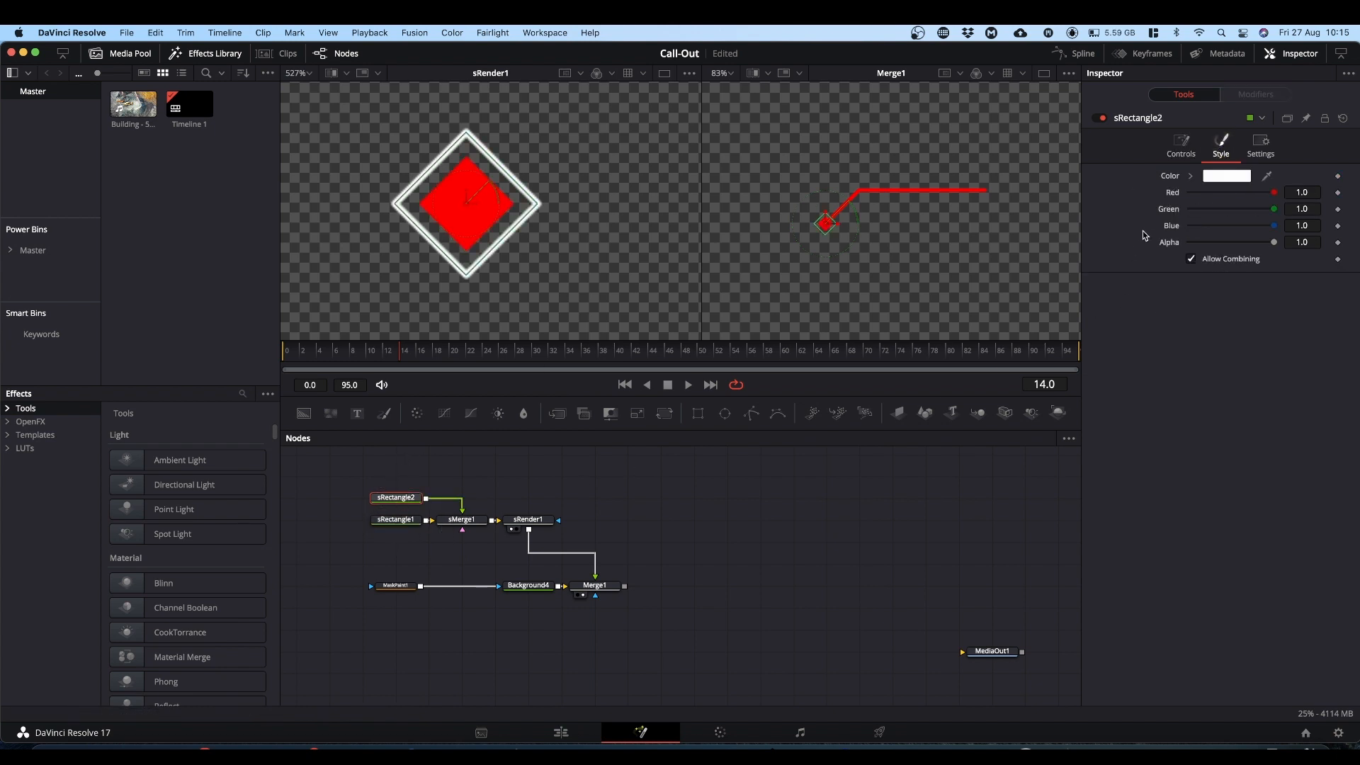
{"action": "right_click", "coordinate": [1146, 236]}
{"action": "mouse_move", "coordinate": [1135, 300]}
{"action": "left_click", "coordinate": [1205, 328]}
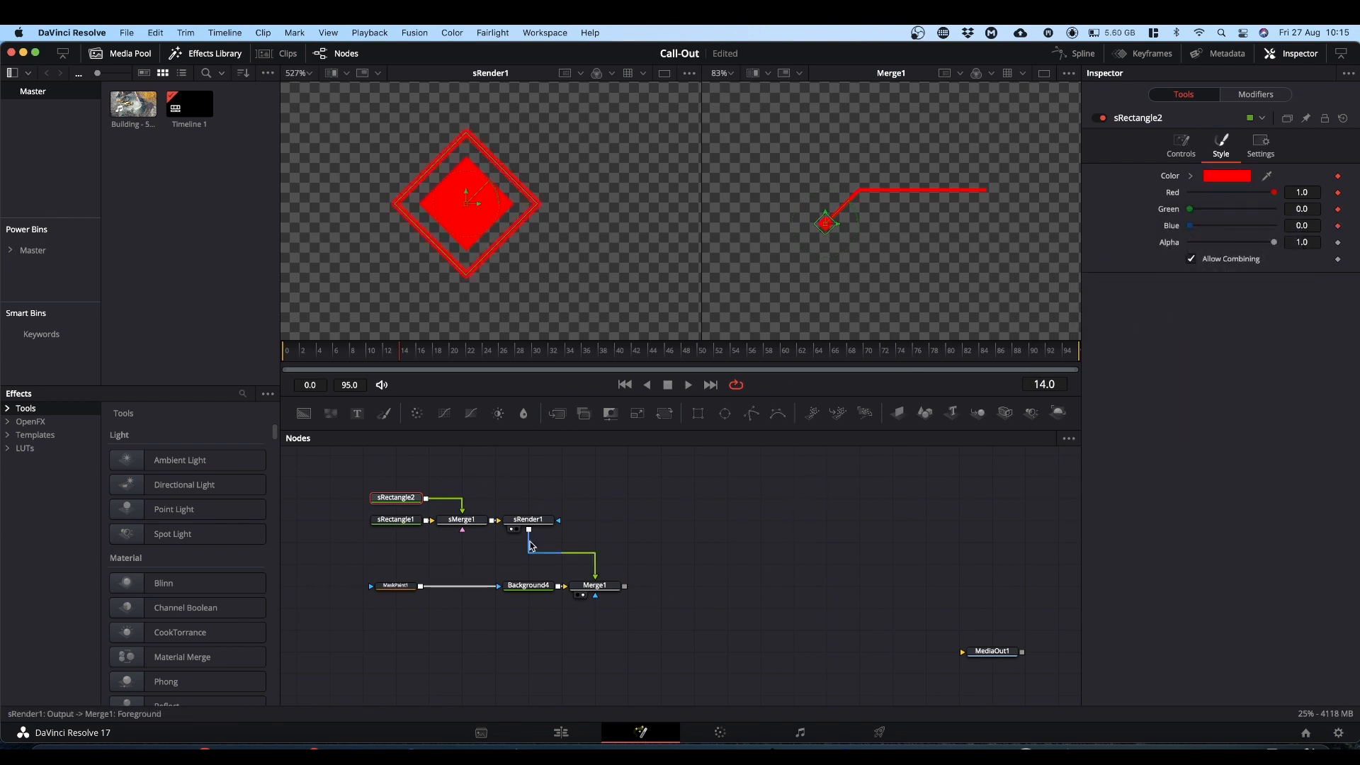
Vary Background4's color in the color picker to test the linked diamond colors, ending on red
{"action": "left_click", "coordinate": [535, 592]}
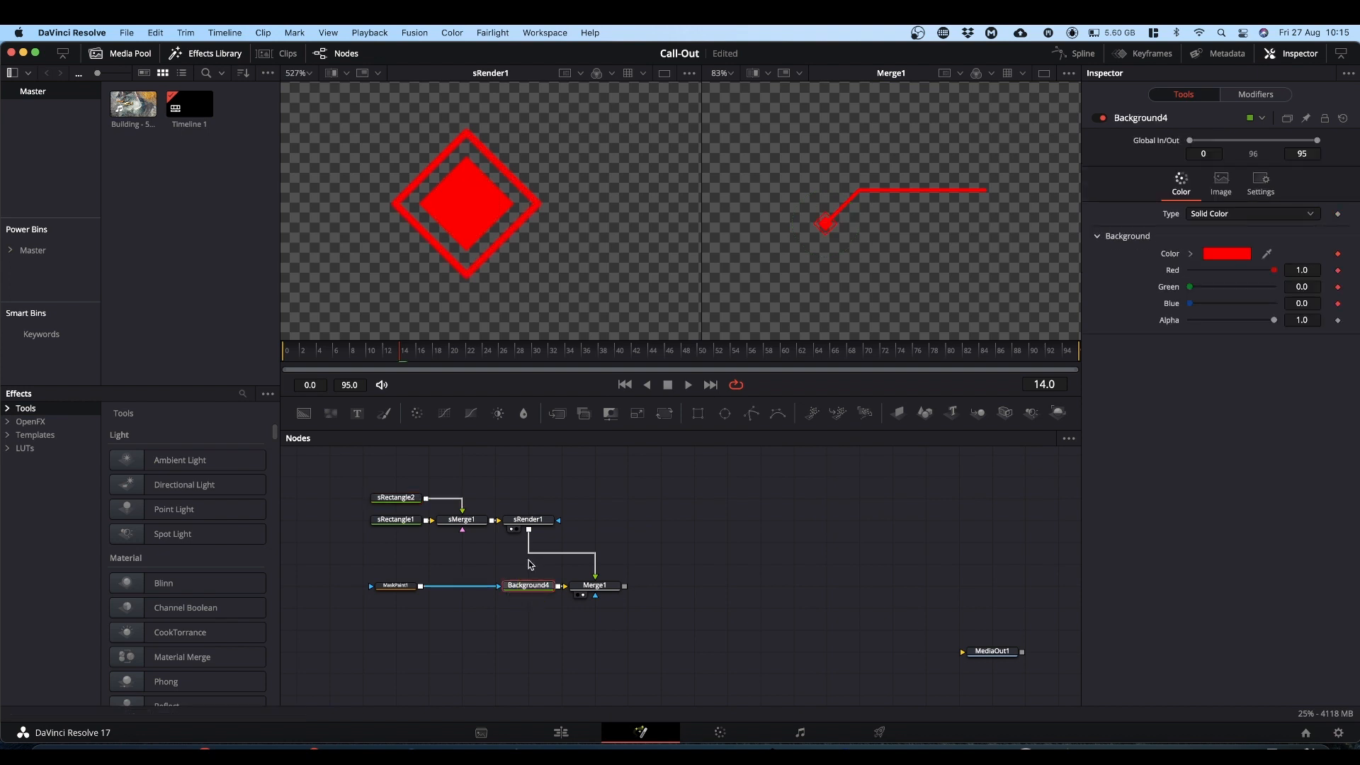
{"action": "left_click", "coordinate": [1190, 254]}
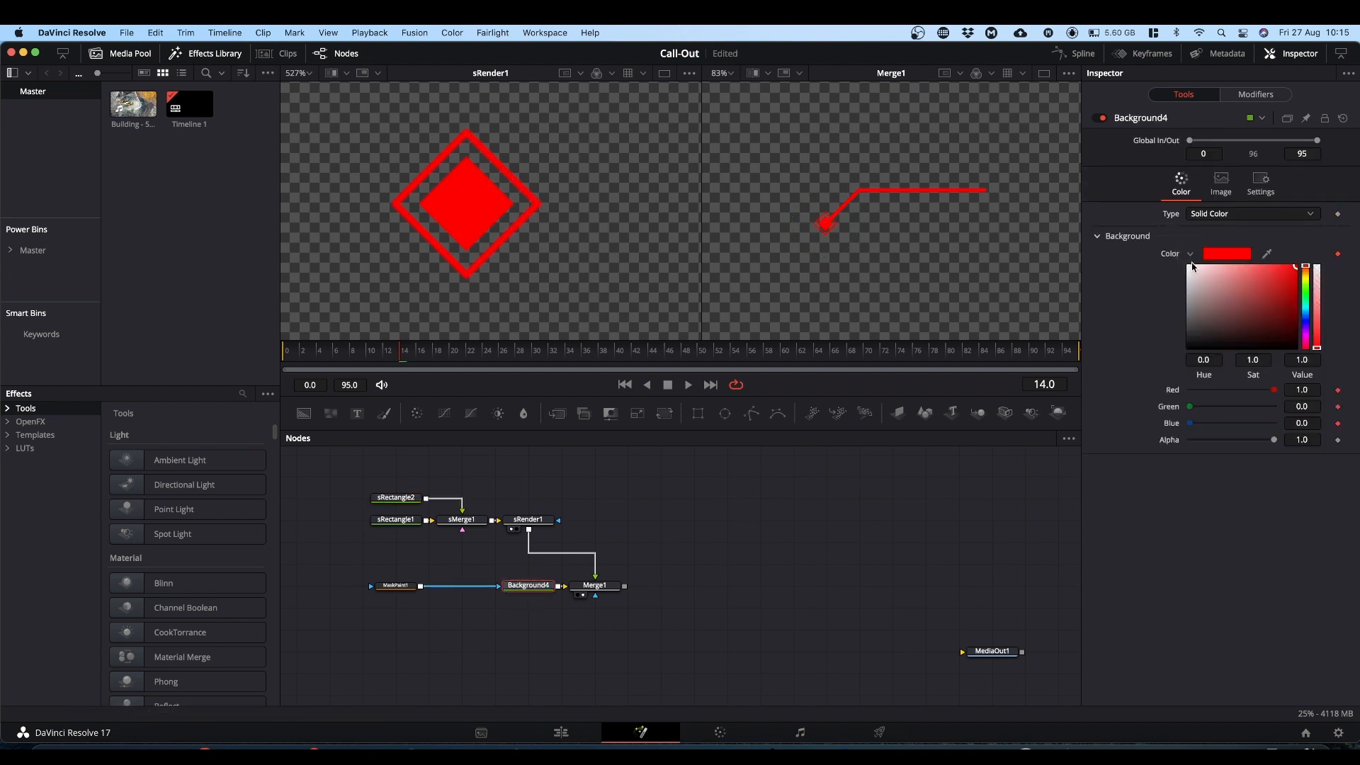
{"action": "mouse_move", "coordinate": [1308, 270]}
{"action": "left_mouse_down"}
{"action": "mouse_move", "coordinate": [1302, 319]}
{"action": "mouse_move", "coordinate": [1293, 266]}
{"action": "left_mouse_up"}
Rearrange the call-out line nodes so Merge1 sits beneath sRender1 and MaskPaint1 beneath sRectangle1
{"action": "left_click_drag", "start_coordinate": [375, 557], "coordinate": [532, 568]}
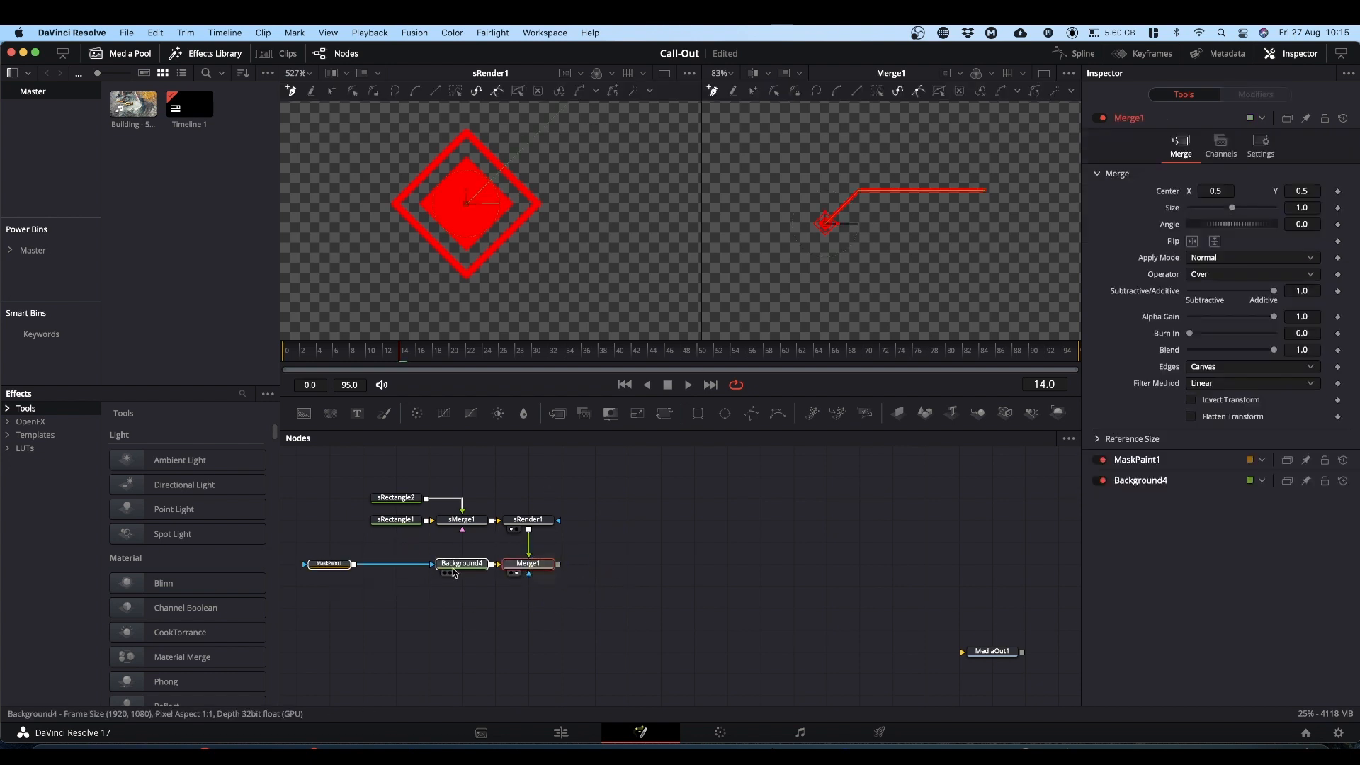
{"action": "left_click", "coordinate": [371, 597]}
{"action": "left_click_drag", "start_coordinate": [336, 569], "coordinate": [402, 567]}
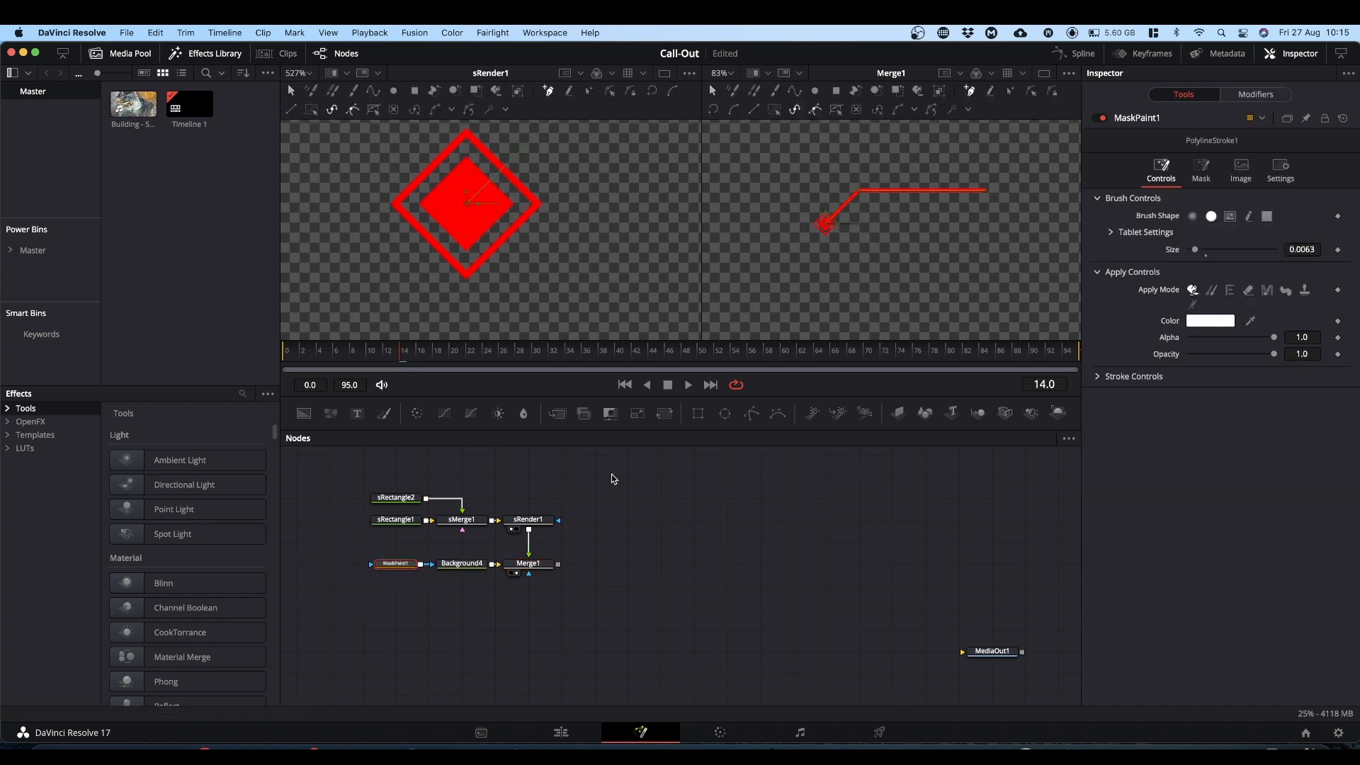
Add a Text+ node beneath MaskPaint1 and enter "Driver" as its text
{"action": "left_click_drag", "start_coordinate": [357, 417], "coordinate": [400, 604]}
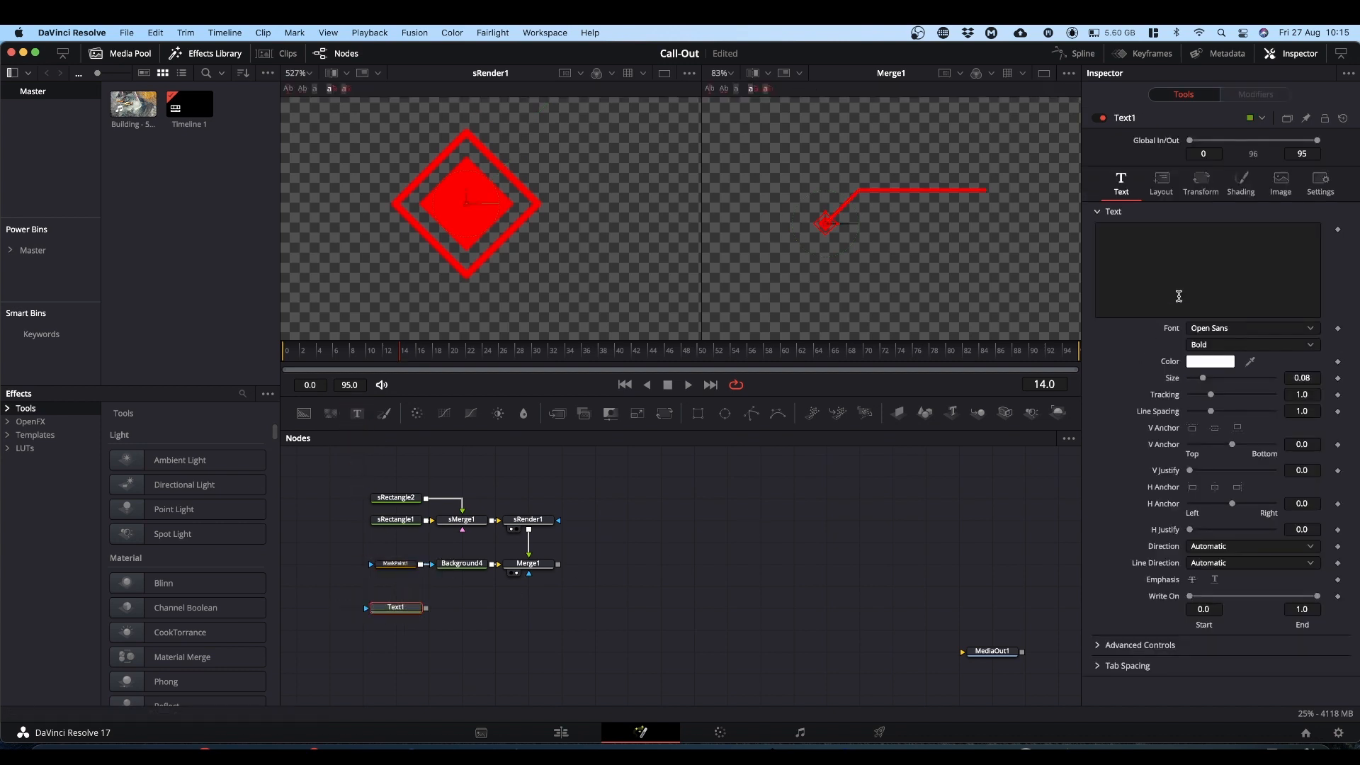
{"action": "left_click", "coordinate": [1150, 259]}
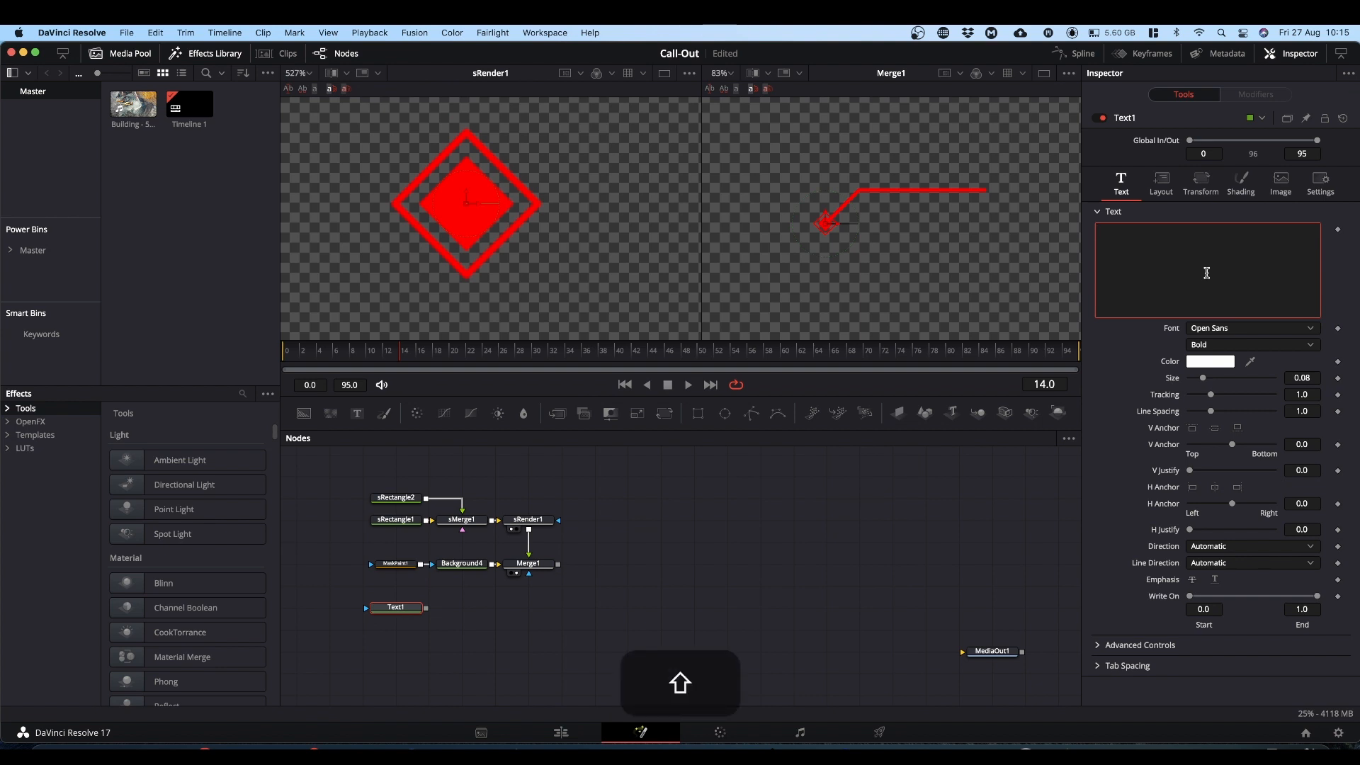
{"action": "type", "text": "Driver"}
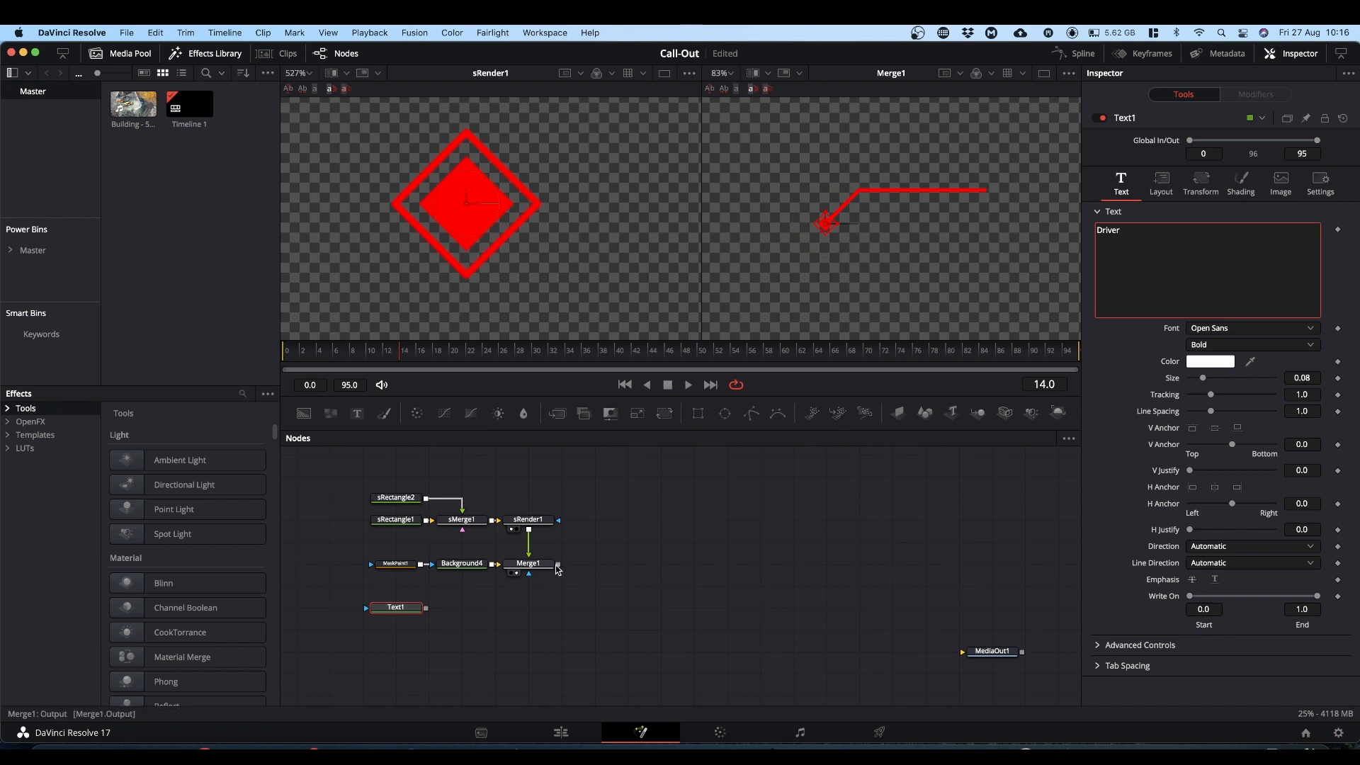
Merge Merge1's output over Text1 and show Merge2 in the second viewer
{"action": "left_click_drag", "start_coordinate": [559, 569], "coordinate": [425, 609]}
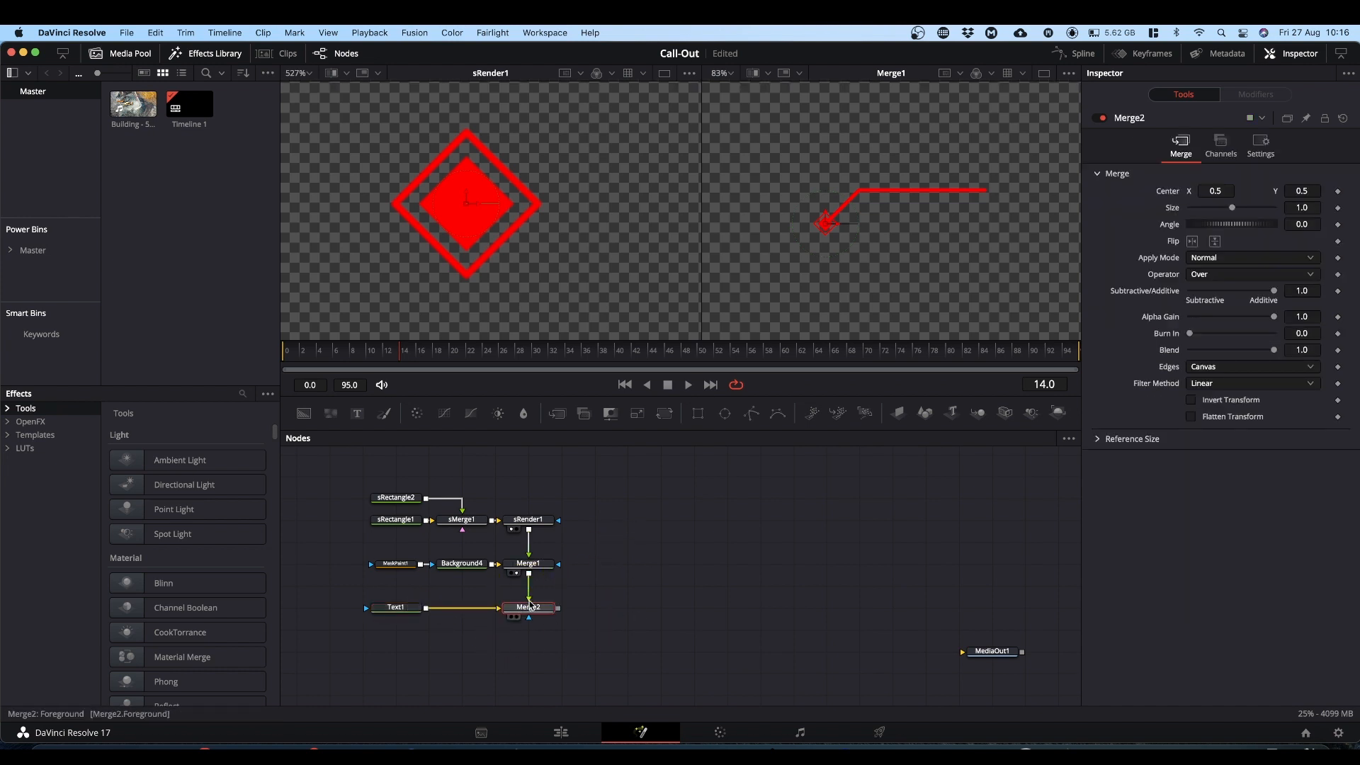
{"action": "left_click_drag", "start_coordinate": [536, 612], "coordinate": [865, 284]}
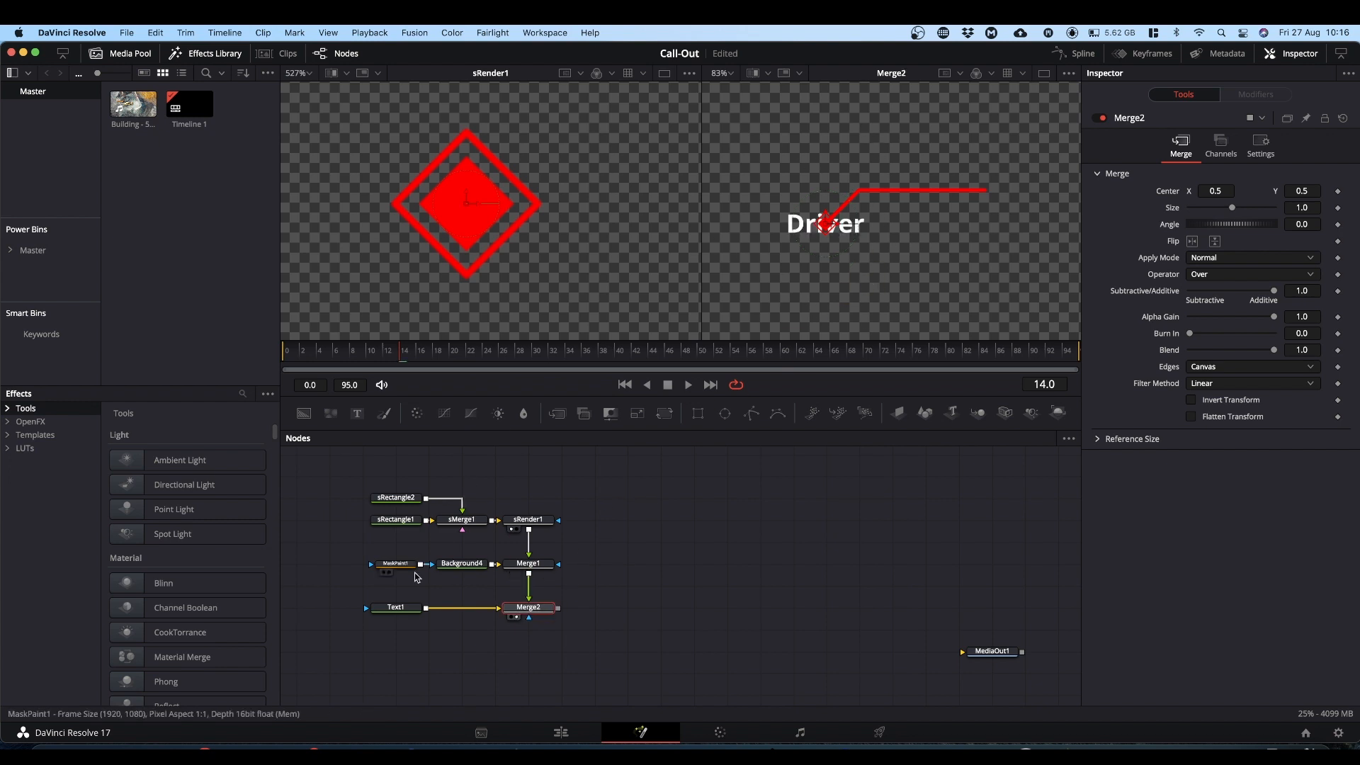
Move the "Driver" text so it sits centred just above the horizontal part of the call-out line
{"action": "left_click", "coordinate": [397, 609]}
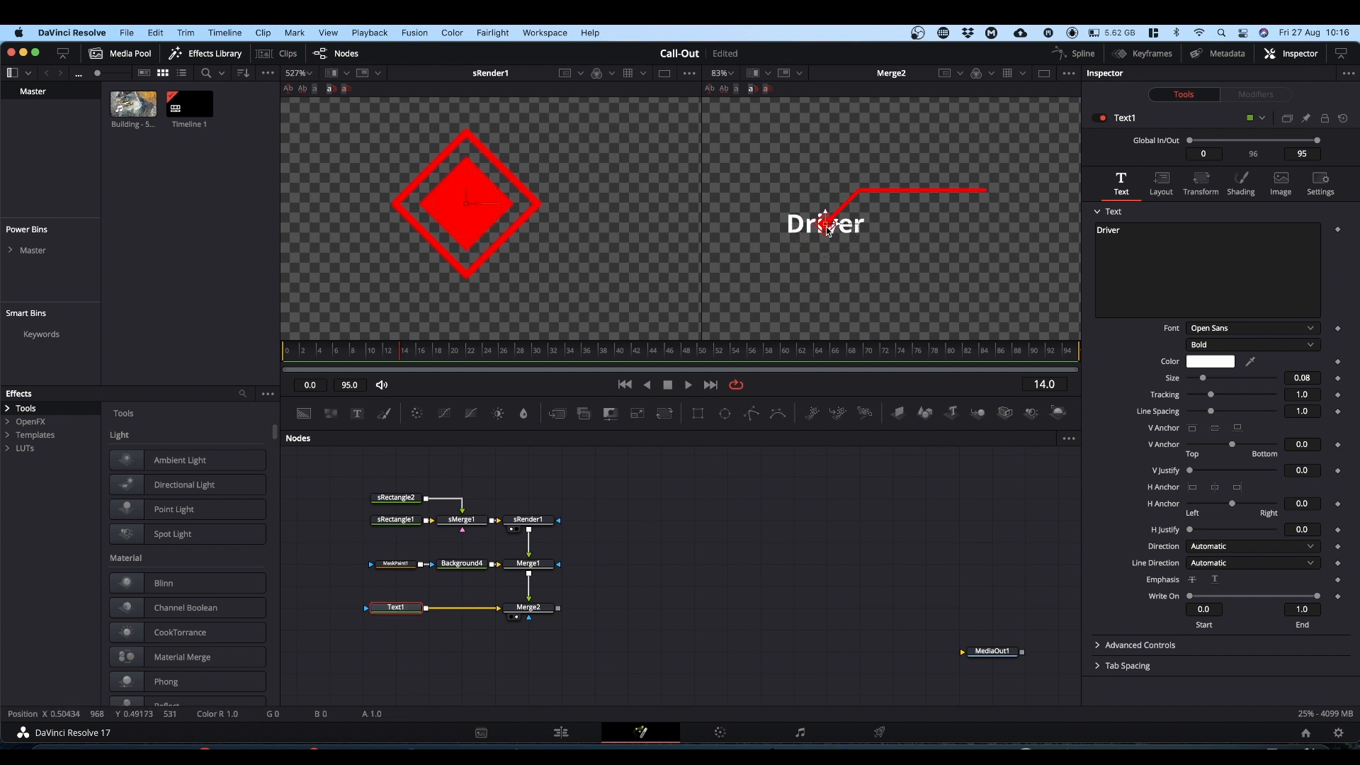
{"action": "left_click_drag", "start_coordinate": [826, 224], "coordinate": [930, 177]}
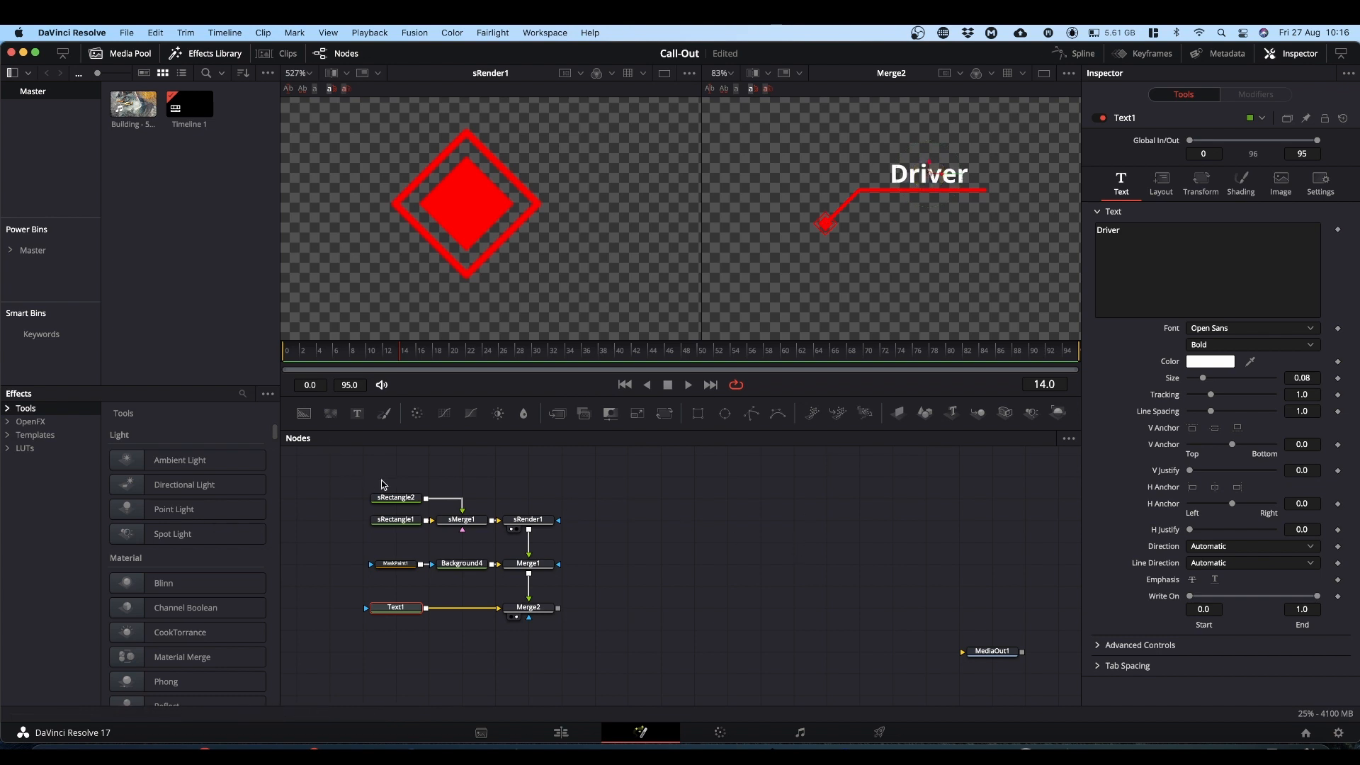
{"action": "left_click_drag", "start_coordinate": [349, 471], "coordinate": [626, 648]}
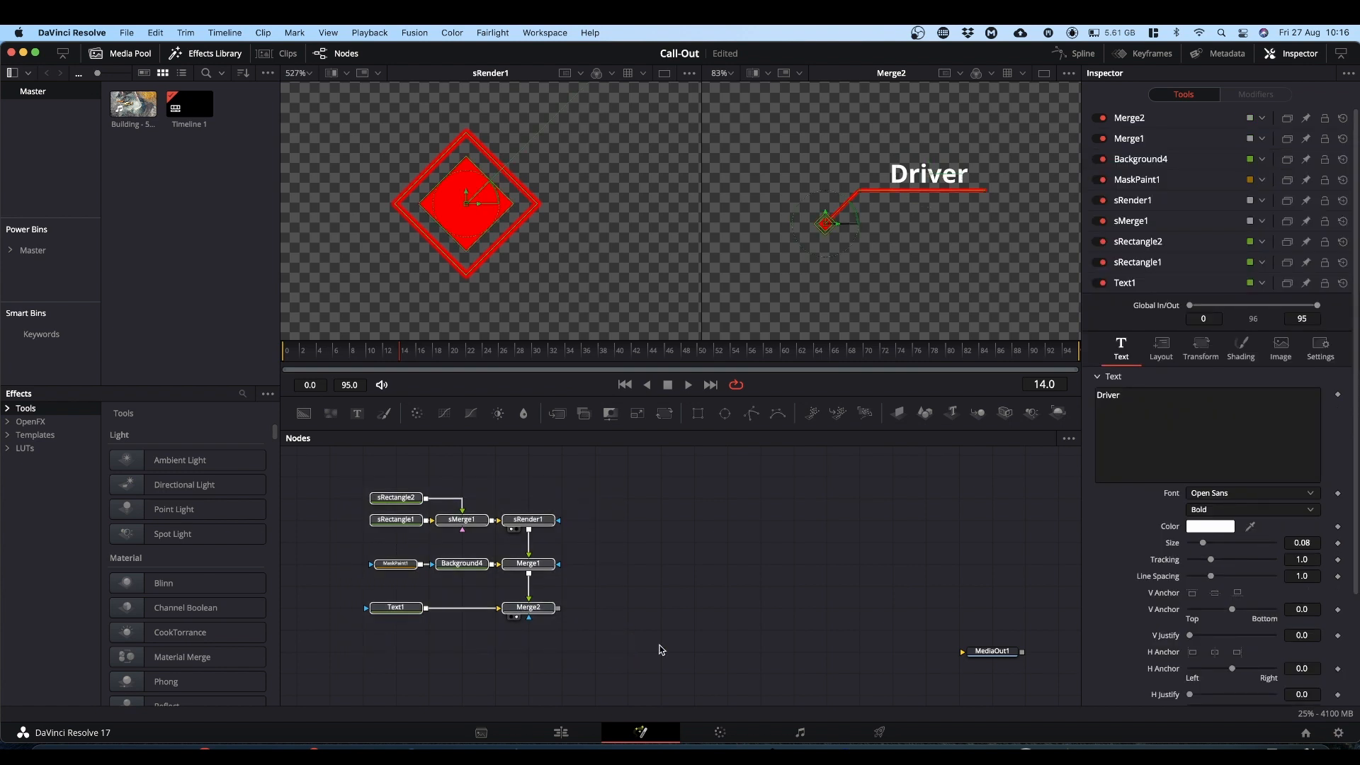
{"action": "left_click", "coordinate": [678, 600]}
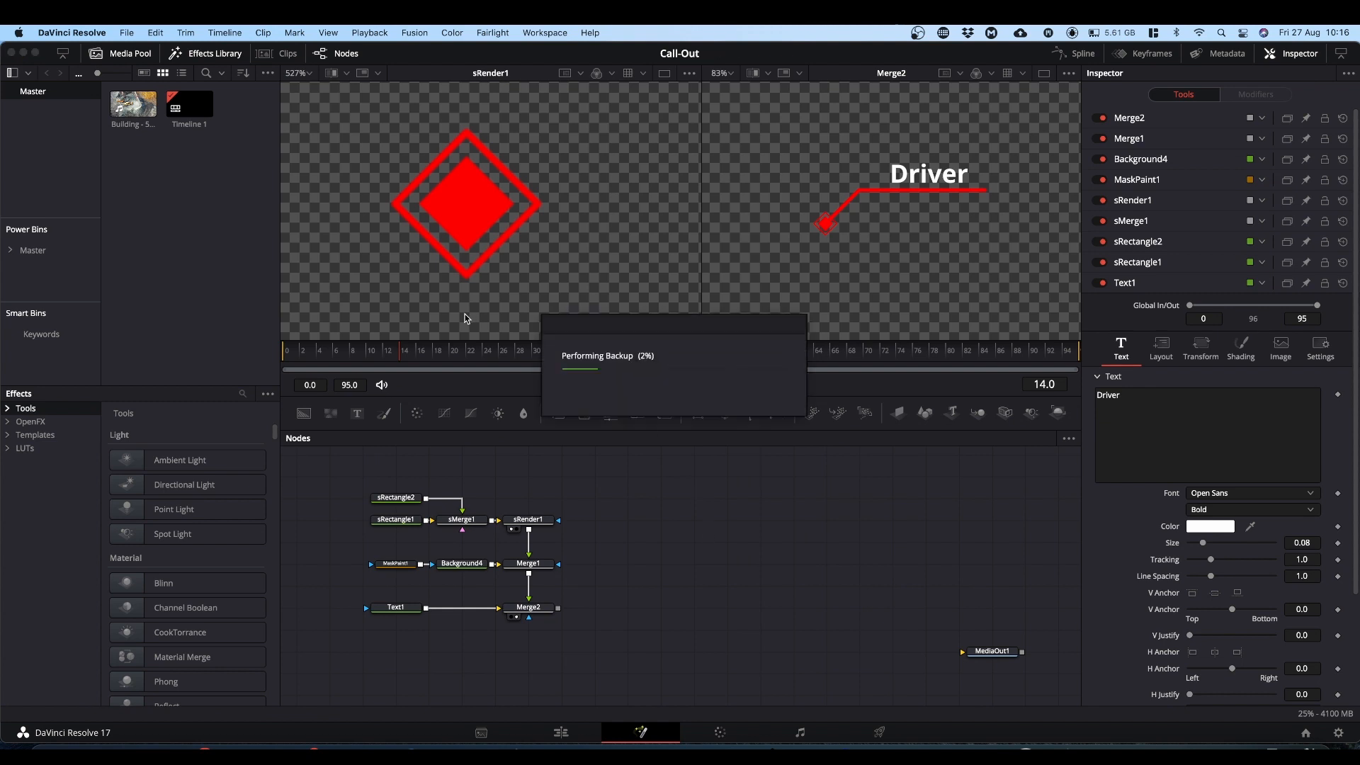
Keyframe sRectangle1's Width from 0.0 at frame 0 to 0.02 at frame 6
{"action": "left_click_drag", "start_coordinate": [401, 356], "coordinate": [283, 363]}
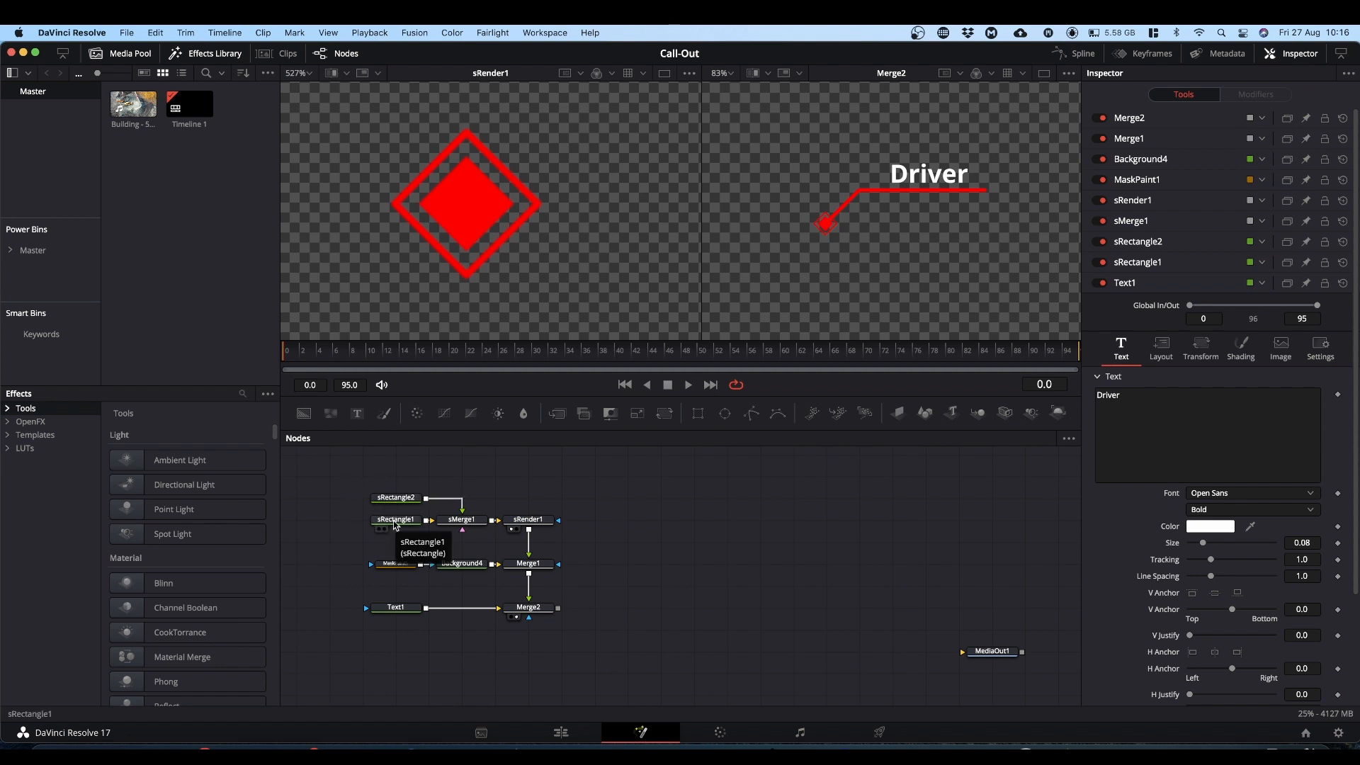
{"action": "left_click", "coordinate": [395, 522]}
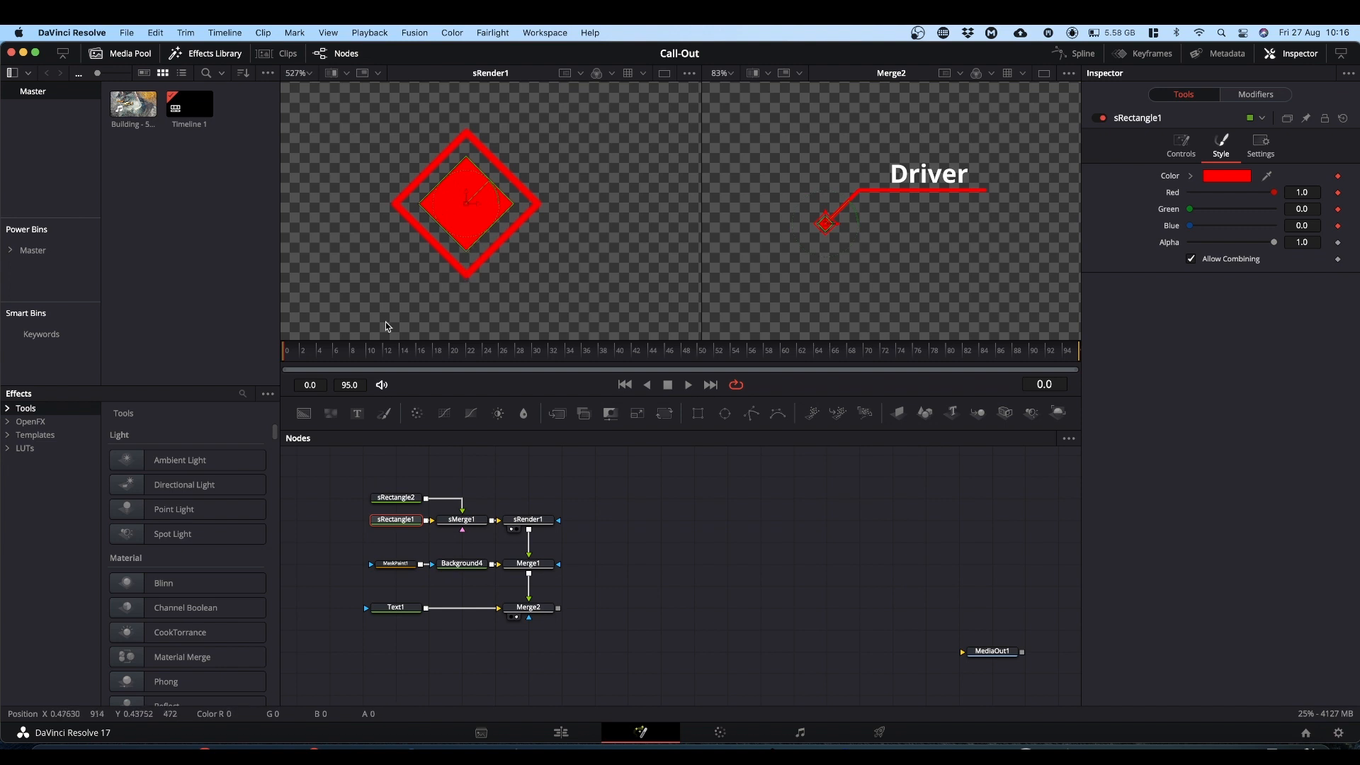
{"action": "left_click", "coordinate": [1181, 145]}
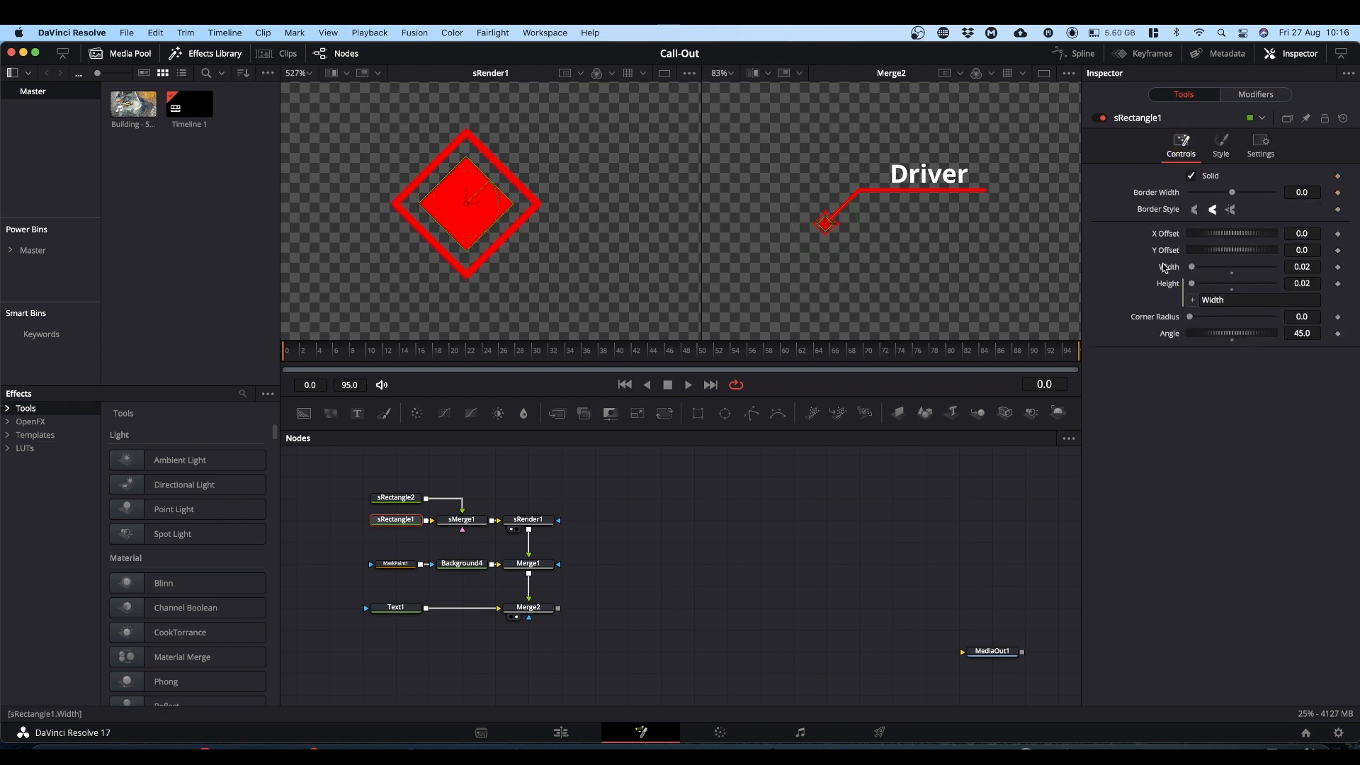
{"action": "left_click", "coordinate": [1338, 267]}
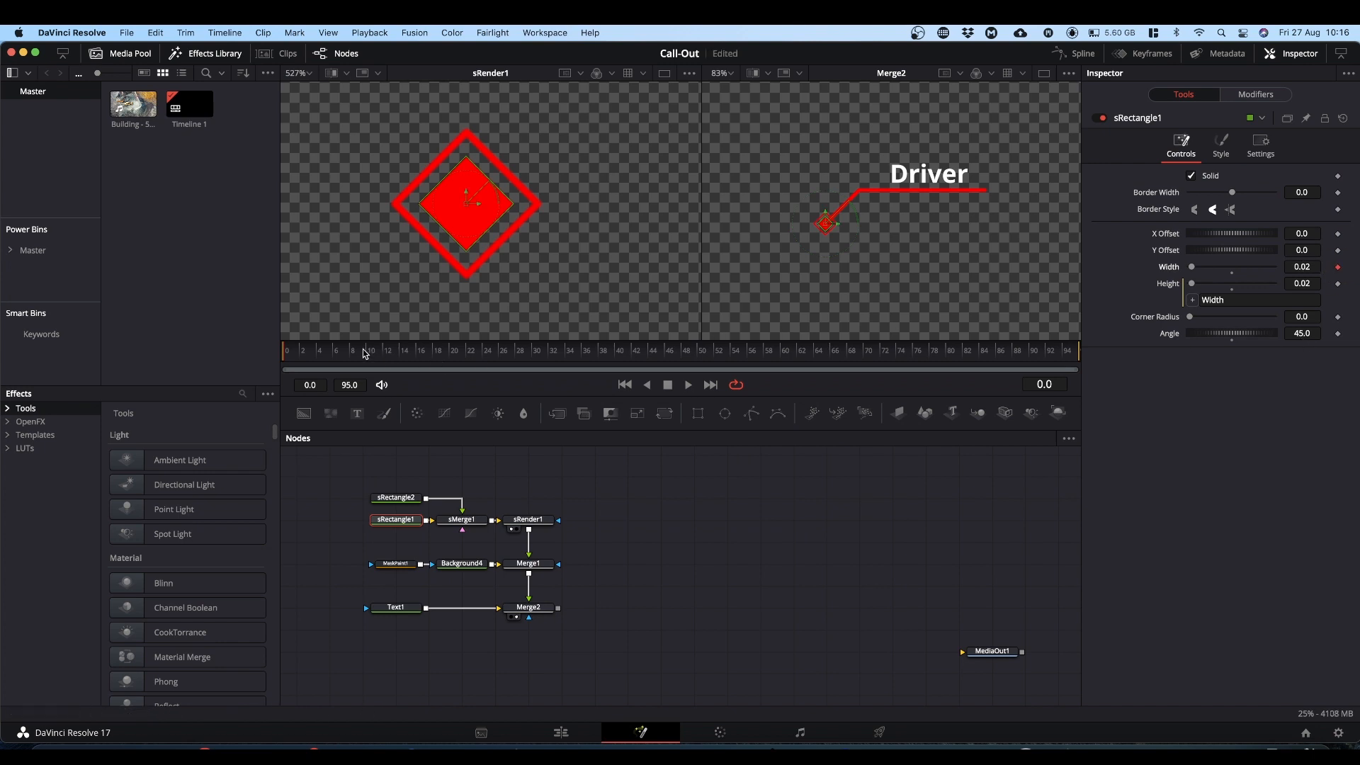
{"action": "left_click_drag", "start_coordinate": [325, 355], "coordinate": [336, 361]}
{"action": "left_click", "coordinate": [1339, 268]}
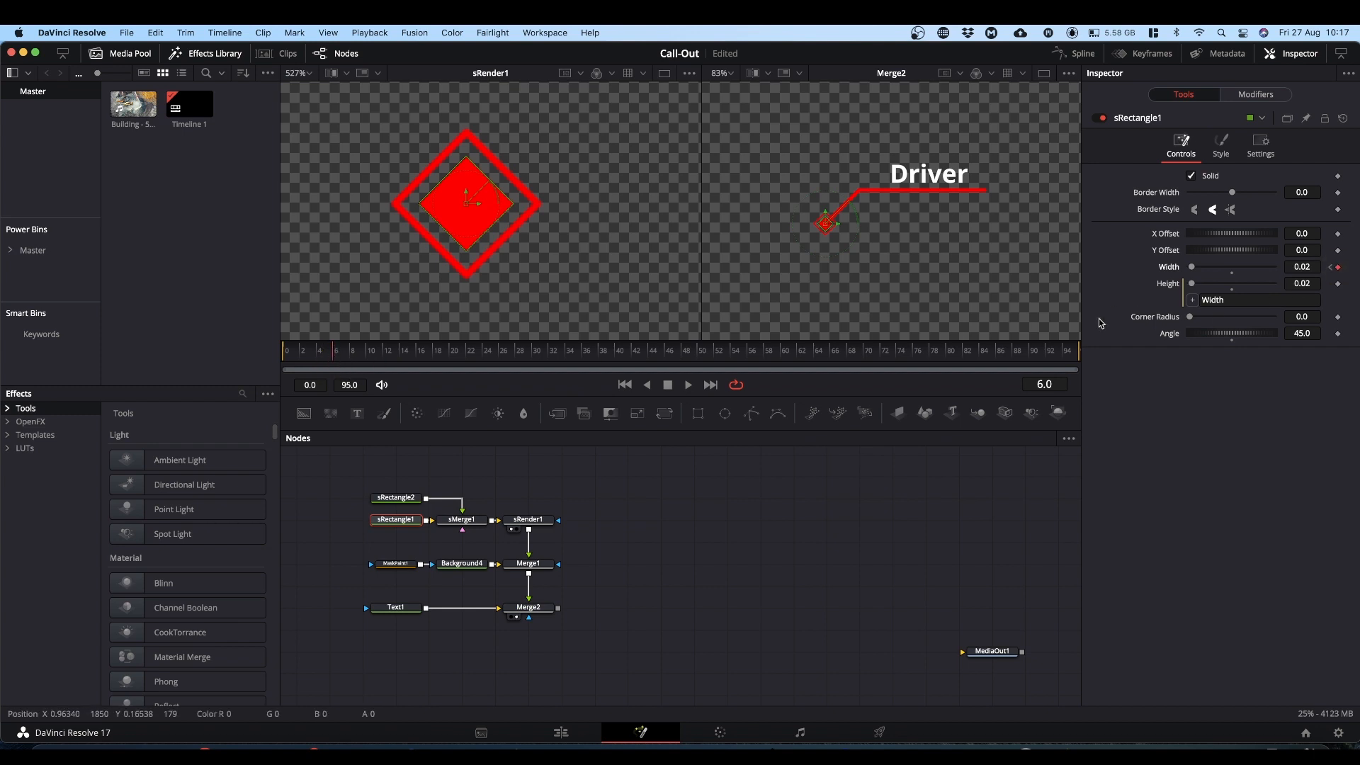
{"action": "left_click", "coordinate": [1331, 268]}
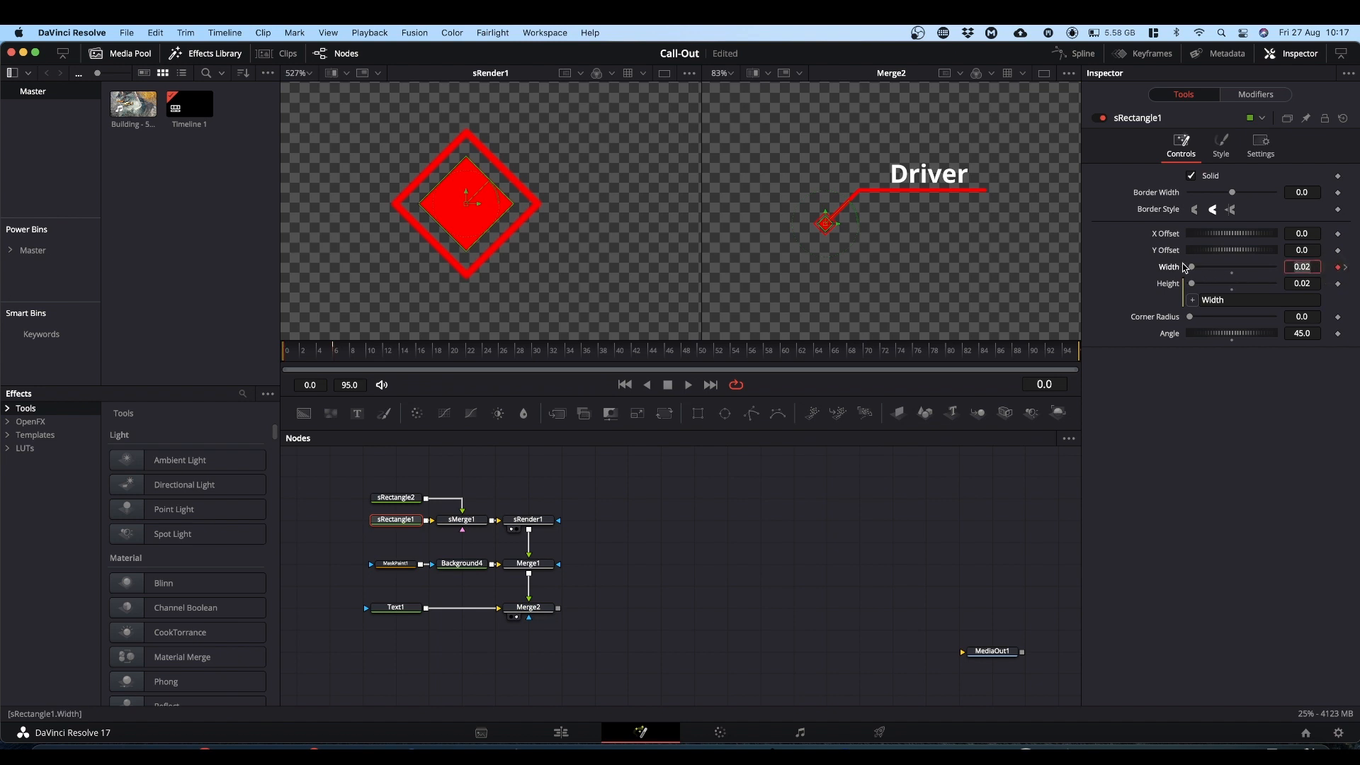
{"action": "left_click_drag", "start_coordinate": [1194, 270], "coordinate": [1095, 266]}
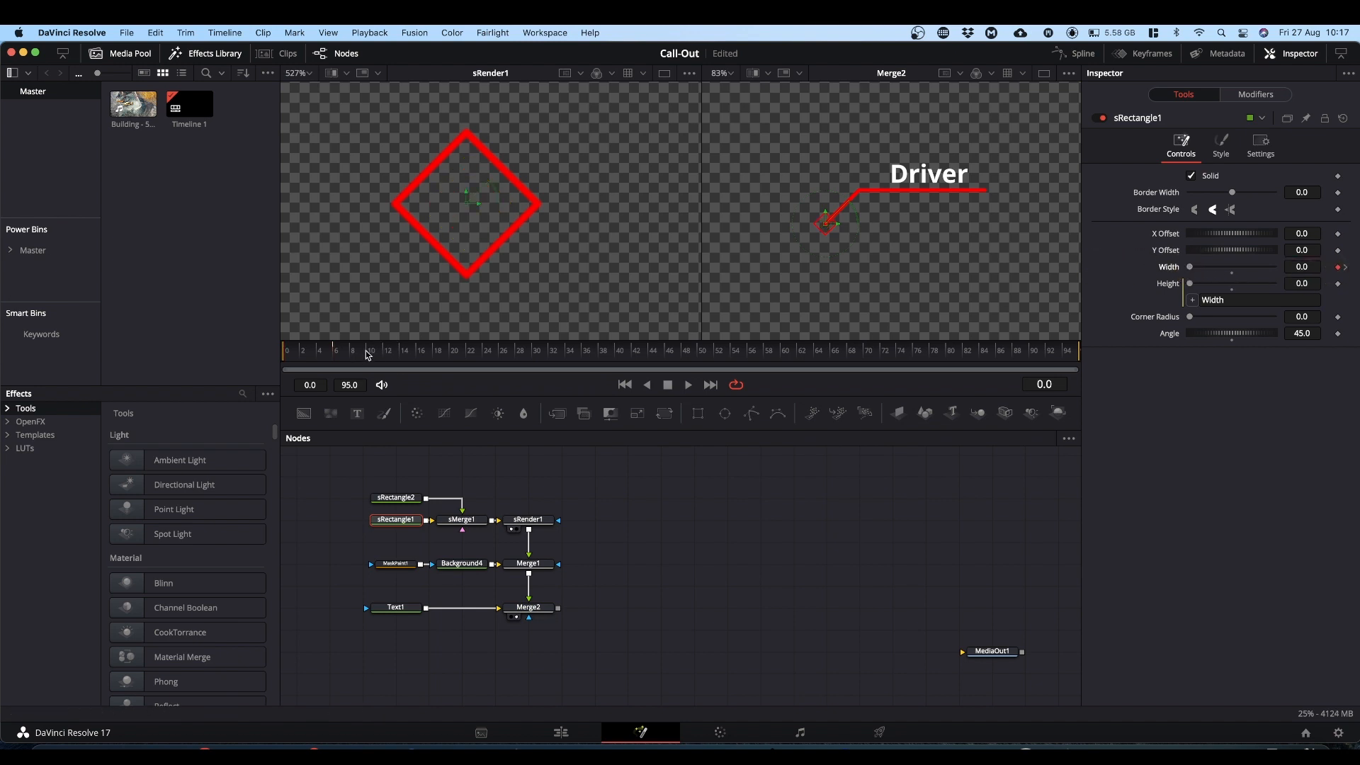
Keyframe sRectangle2's Width from 0.0 at frame 0 to 0.03 at frame 12
{"action": "left_click", "coordinate": [398, 499]}
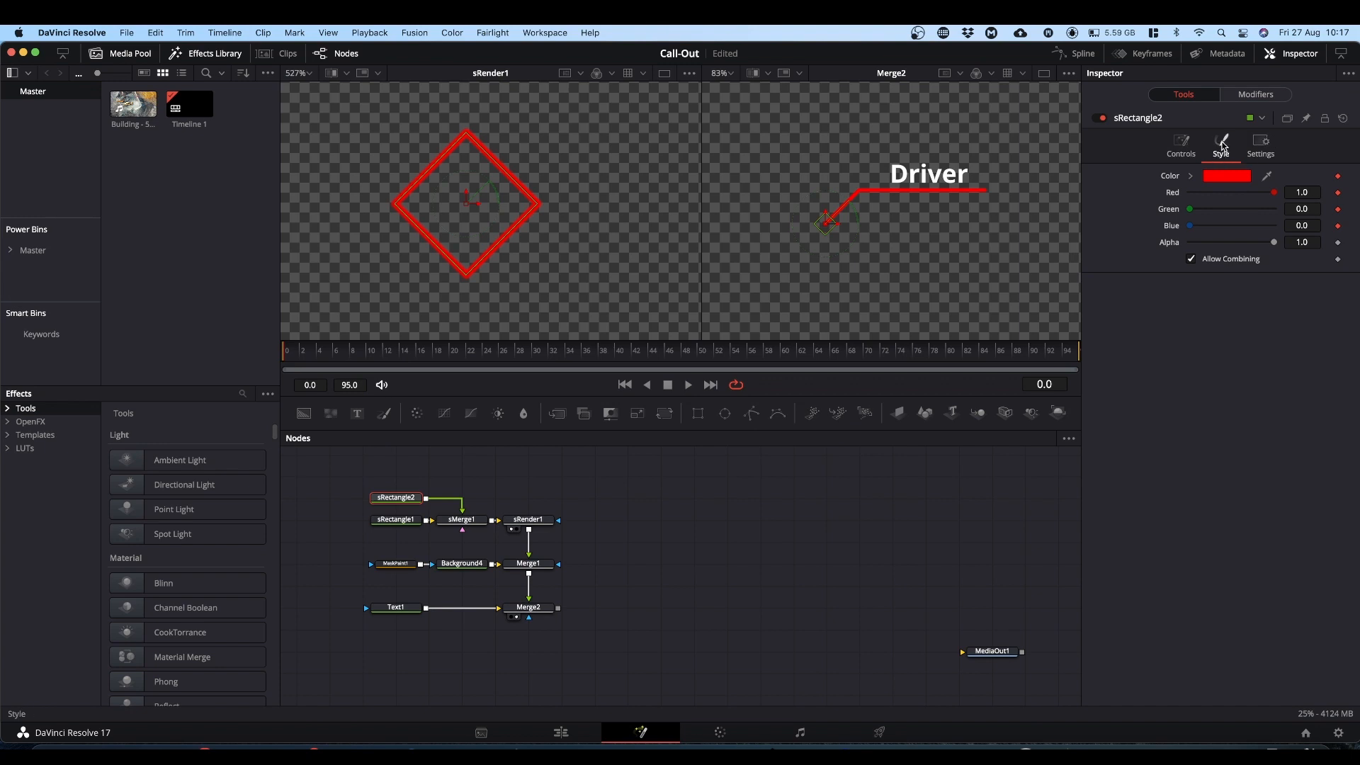
{"action": "left_click", "coordinate": [1181, 145]}
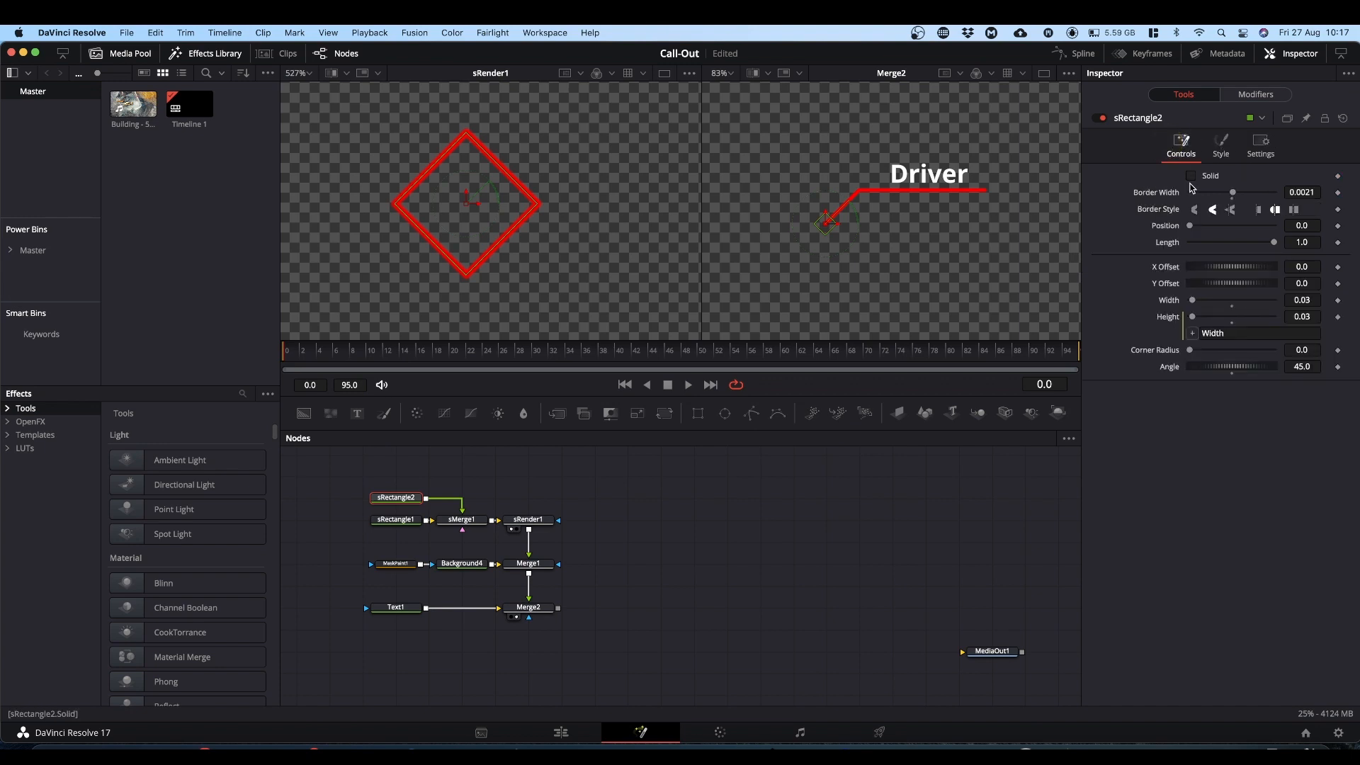
{"action": "left_click", "coordinate": [1338, 300]}
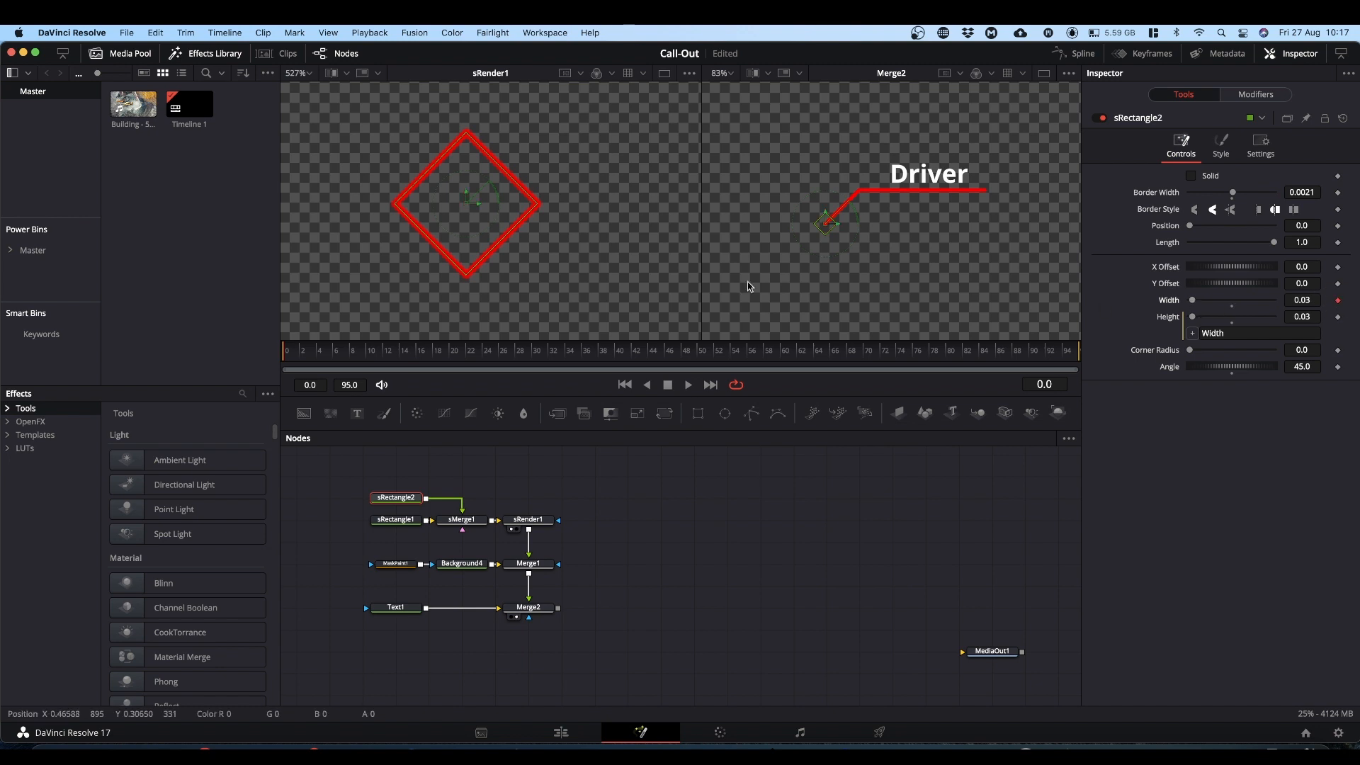
{"action": "left_click", "coordinate": [383, 359]}
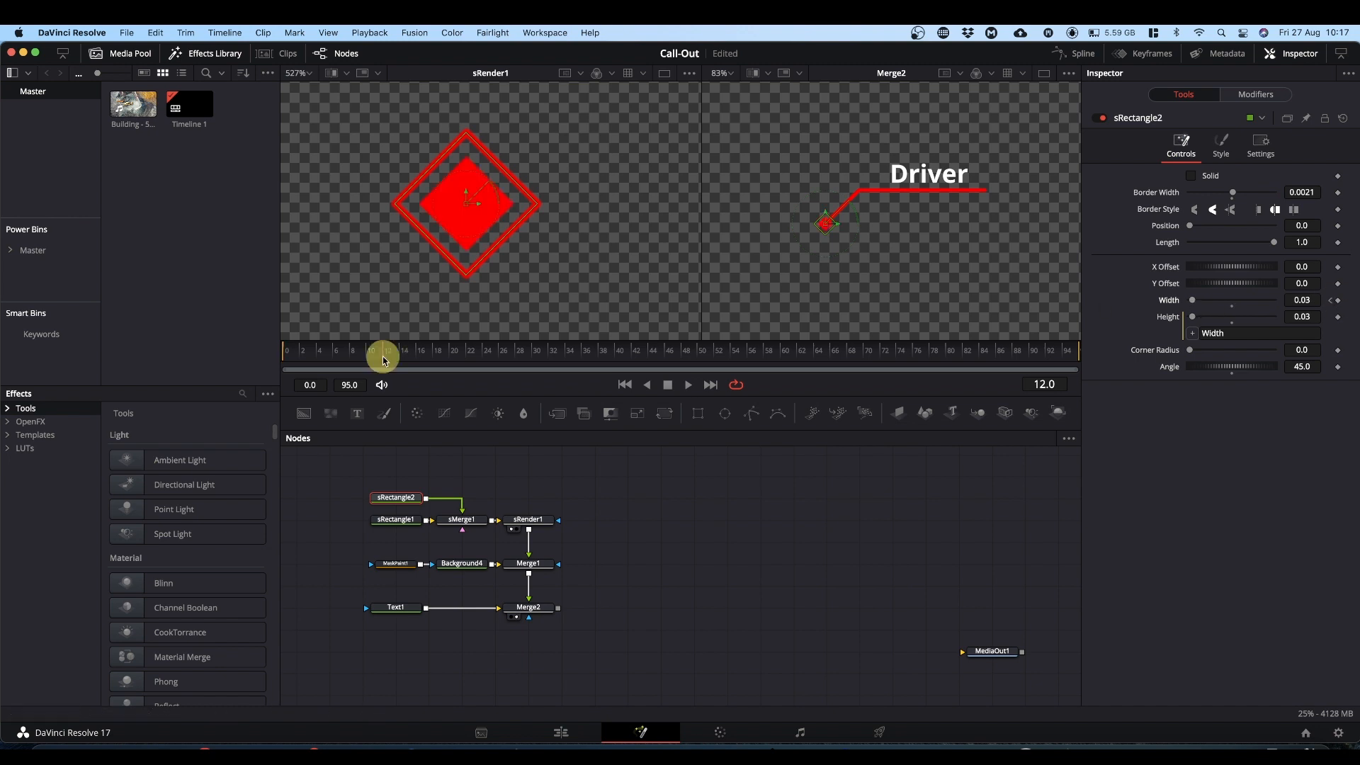
{"action": "left_click", "coordinate": [1338, 300]}
{"action": "left_click_drag", "start_coordinate": [340, 350], "coordinate": [241, 365]}
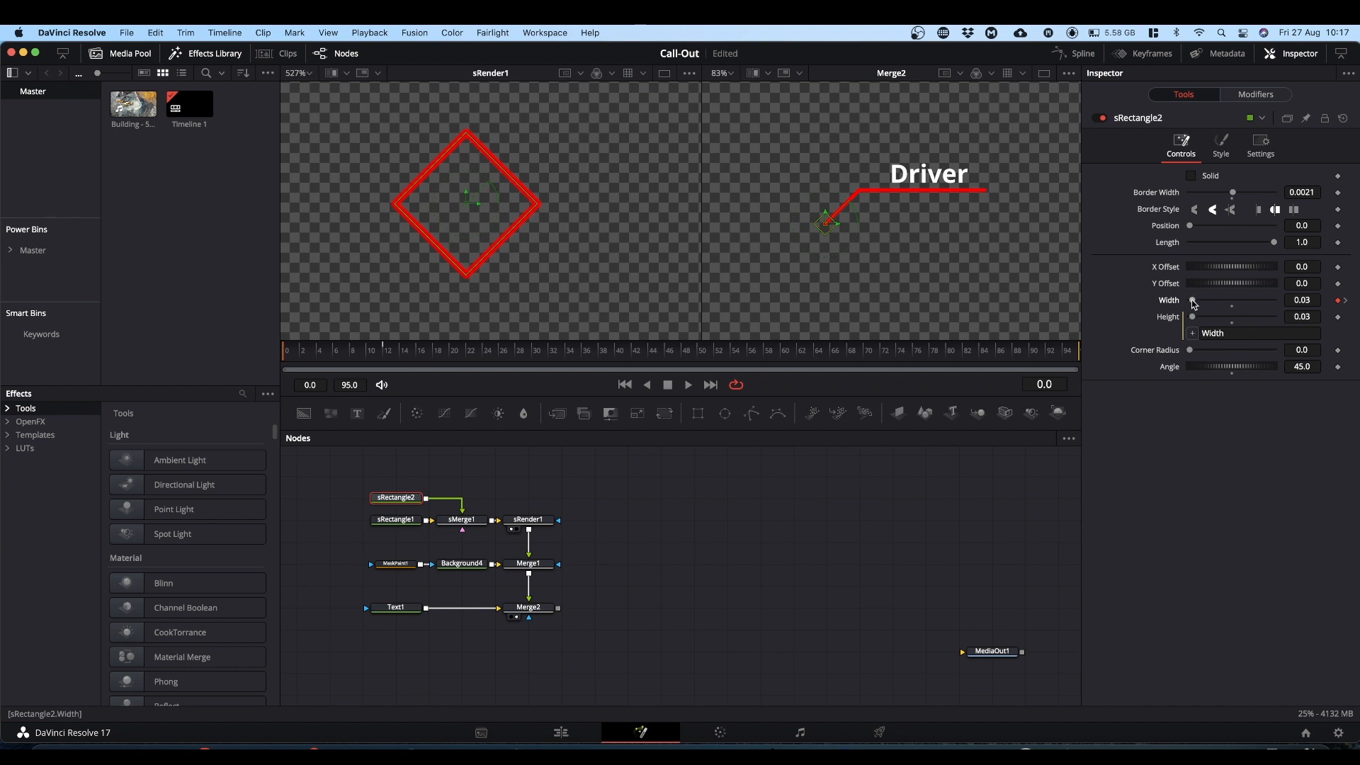
{"action": "left_click_drag", "start_coordinate": [1194, 301], "coordinate": [1083, 300]}
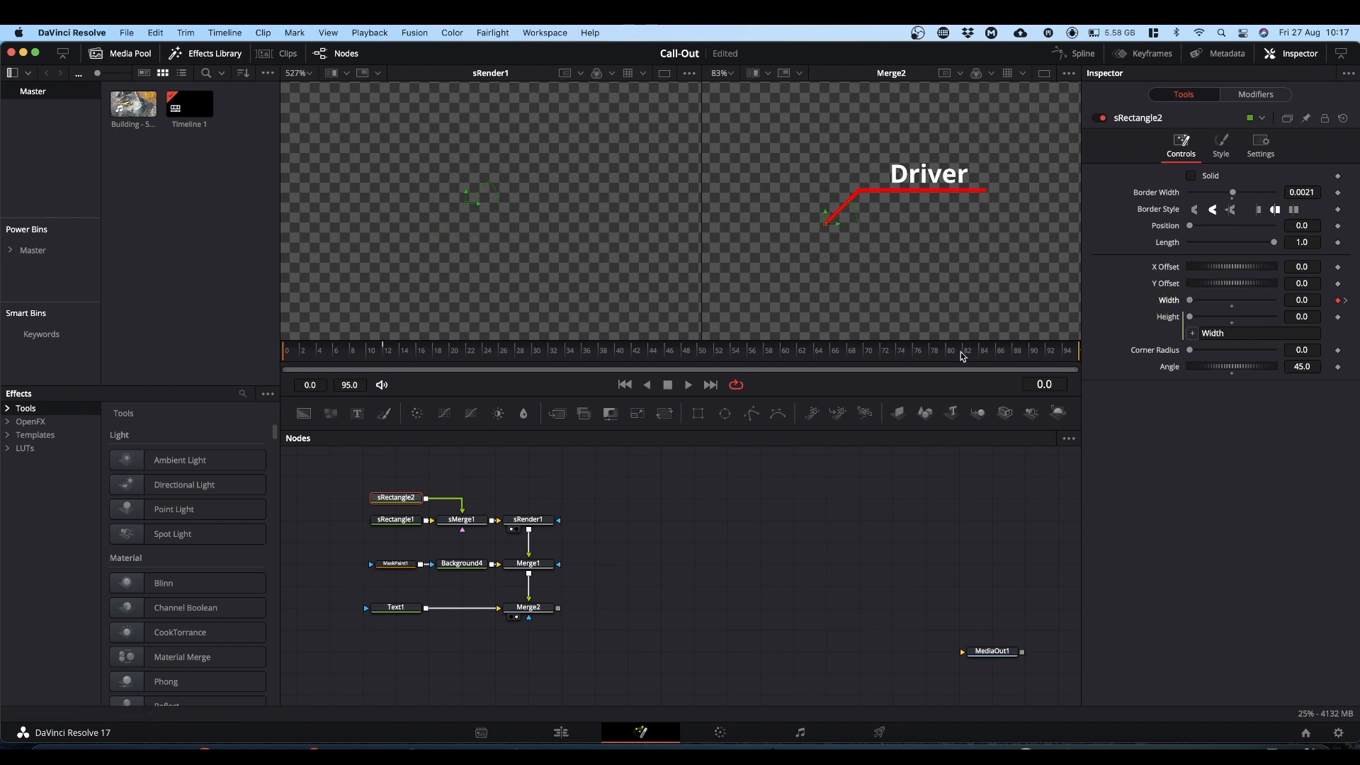
Play back the diamond's growth animation from the start and return to frame 0
{"action": "key", "text": "space"}
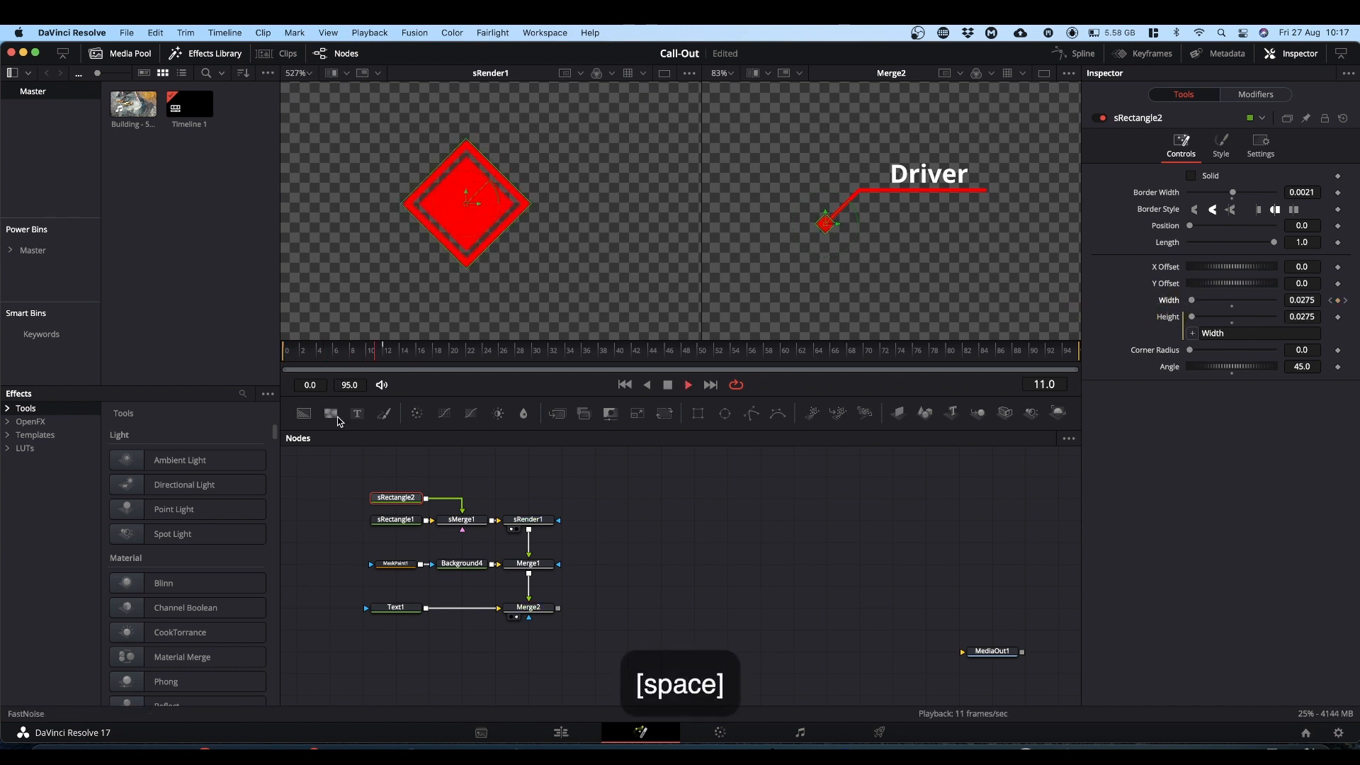
{"action": "key", "text": "space"}
{"action": "left_click_drag", "start_coordinate": [465, 355], "coordinate": [248, 370]}
{"action": "key", "text": "space"}
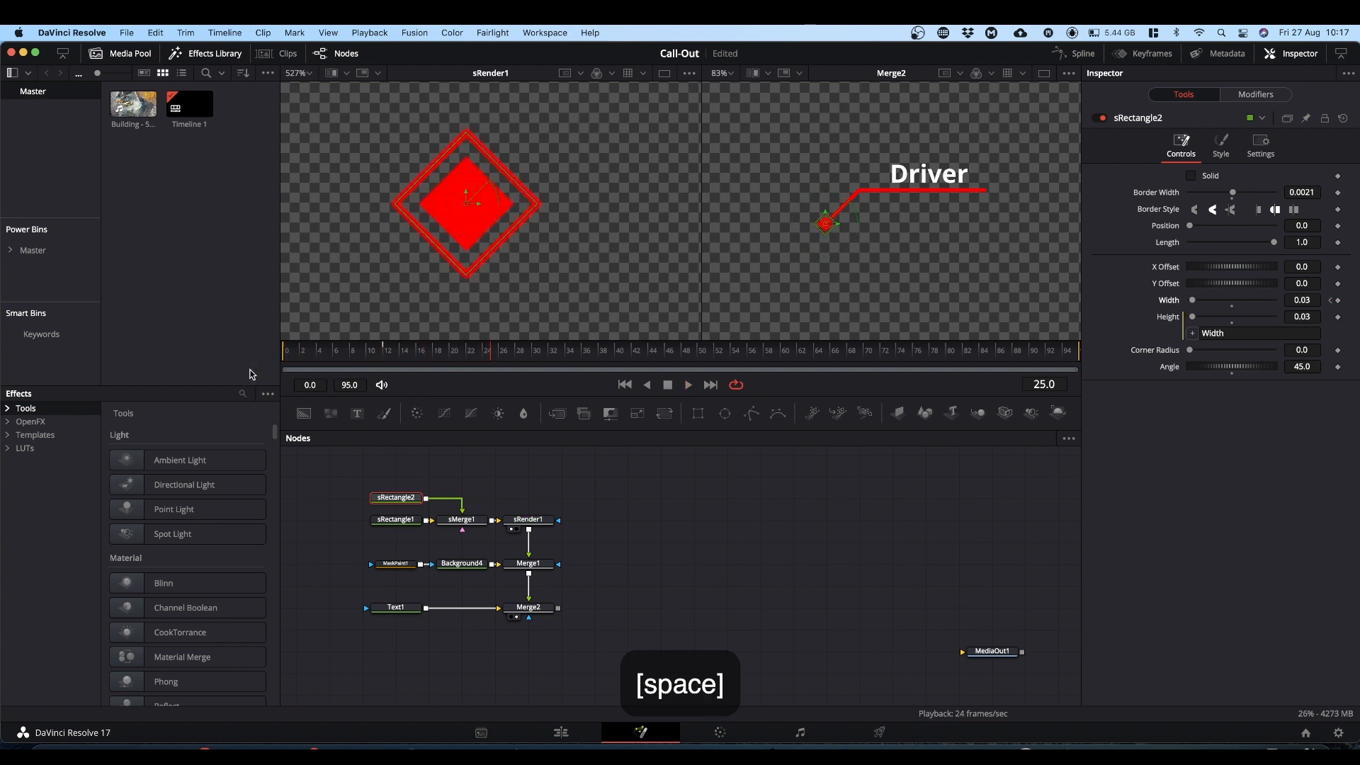
{"action": "left_click_drag", "start_coordinate": [489, 360], "coordinate": [230, 380]}
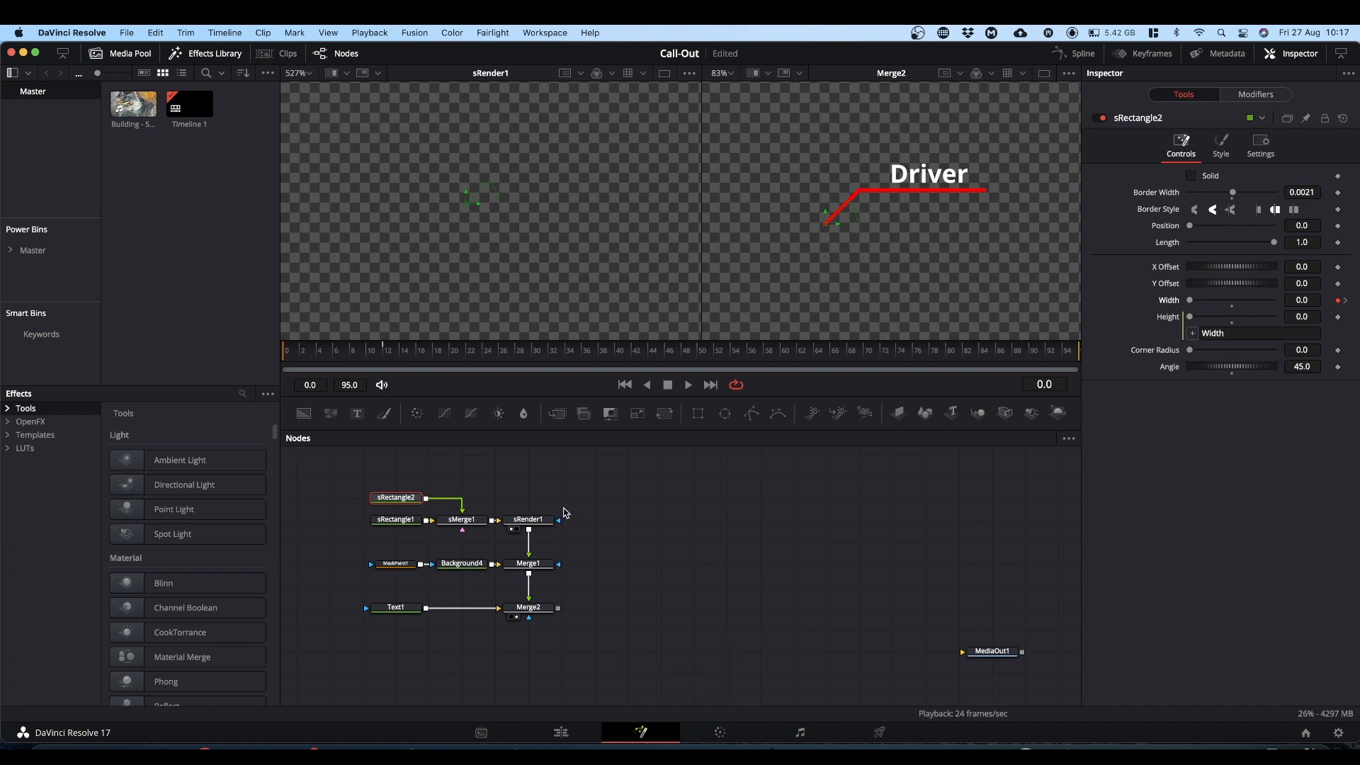
Open the Spline editor for sRectangle1 and display only its Width curve, with Height and the published colour channels switched off
{"action": "left_click", "coordinate": [1077, 57]}
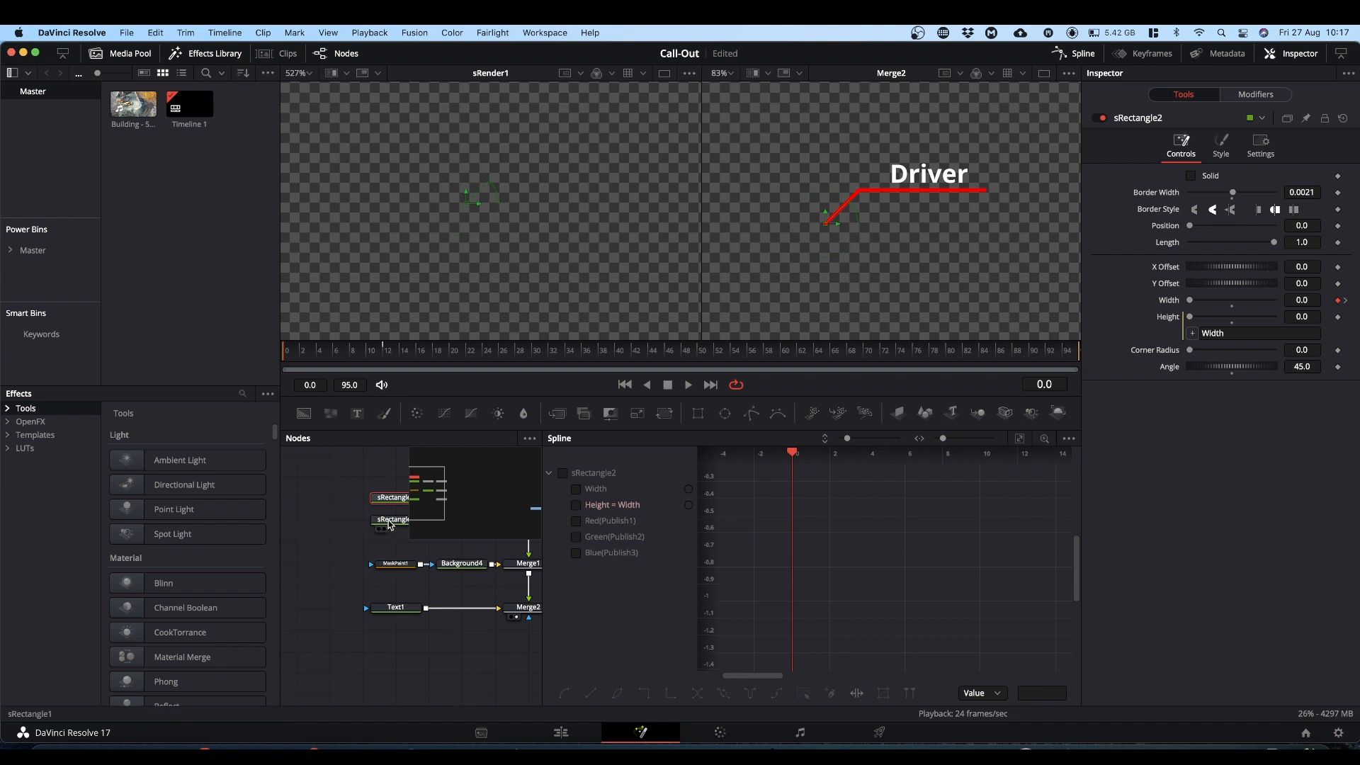
{"action": "left_click", "coordinate": [388, 519]}
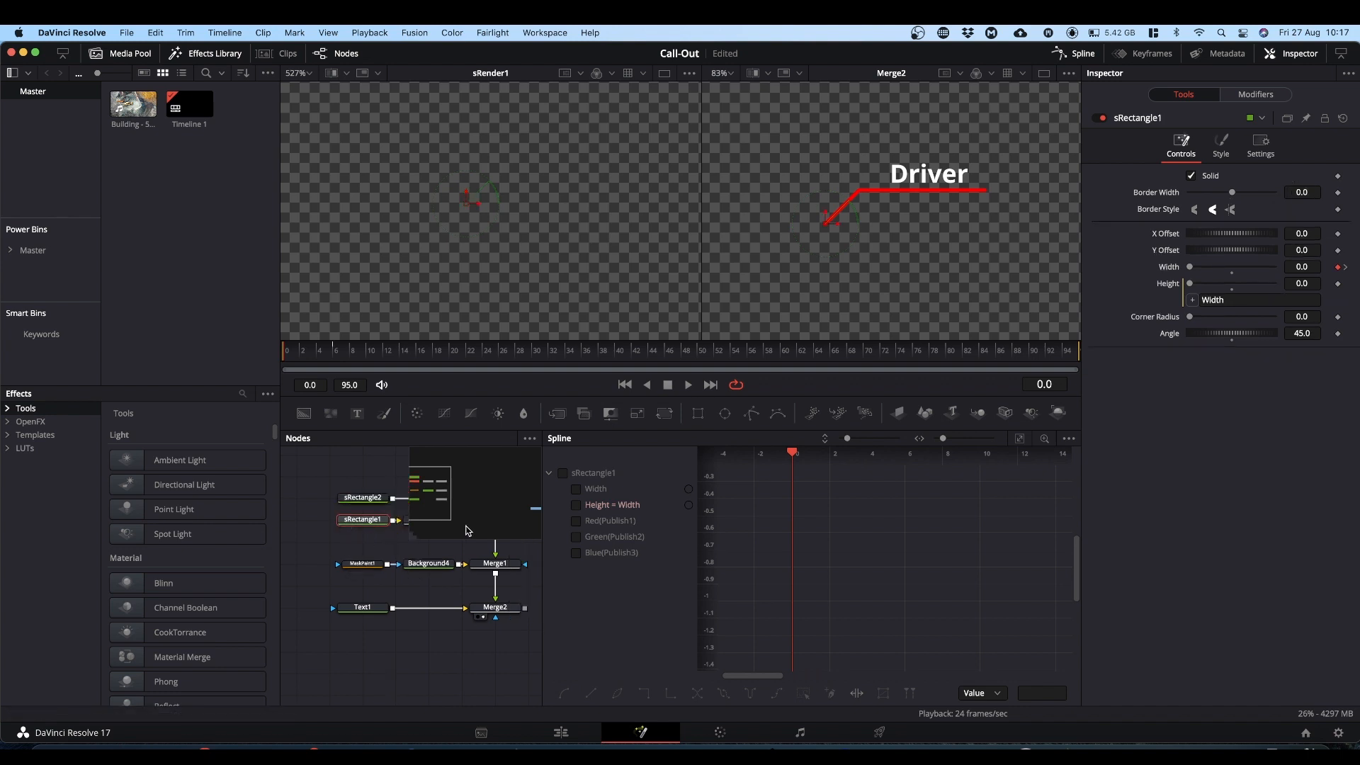
{"action": "left_click", "coordinate": [565, 473]}
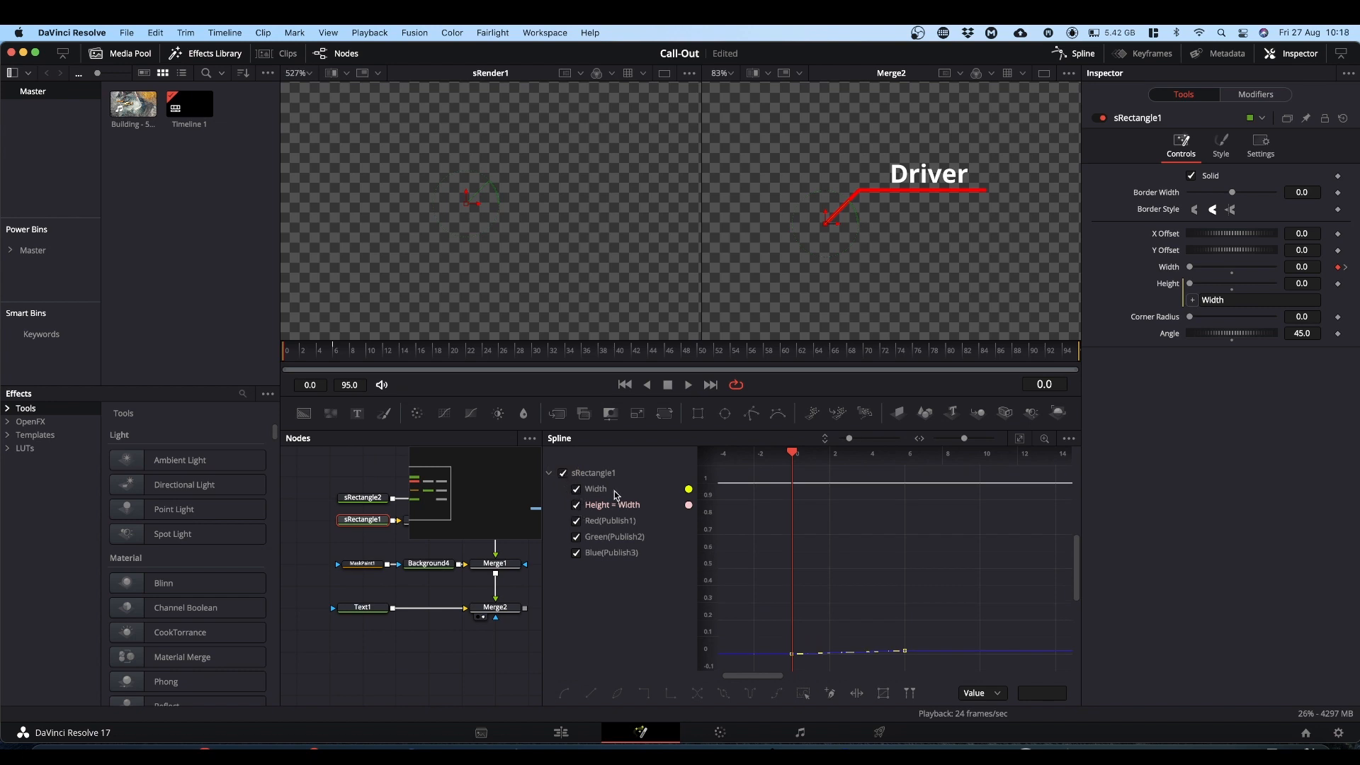
{"action": "left_click", "coordinate": [575, 506]}
{"action": "left_click", "coordinate": [576, 520]}
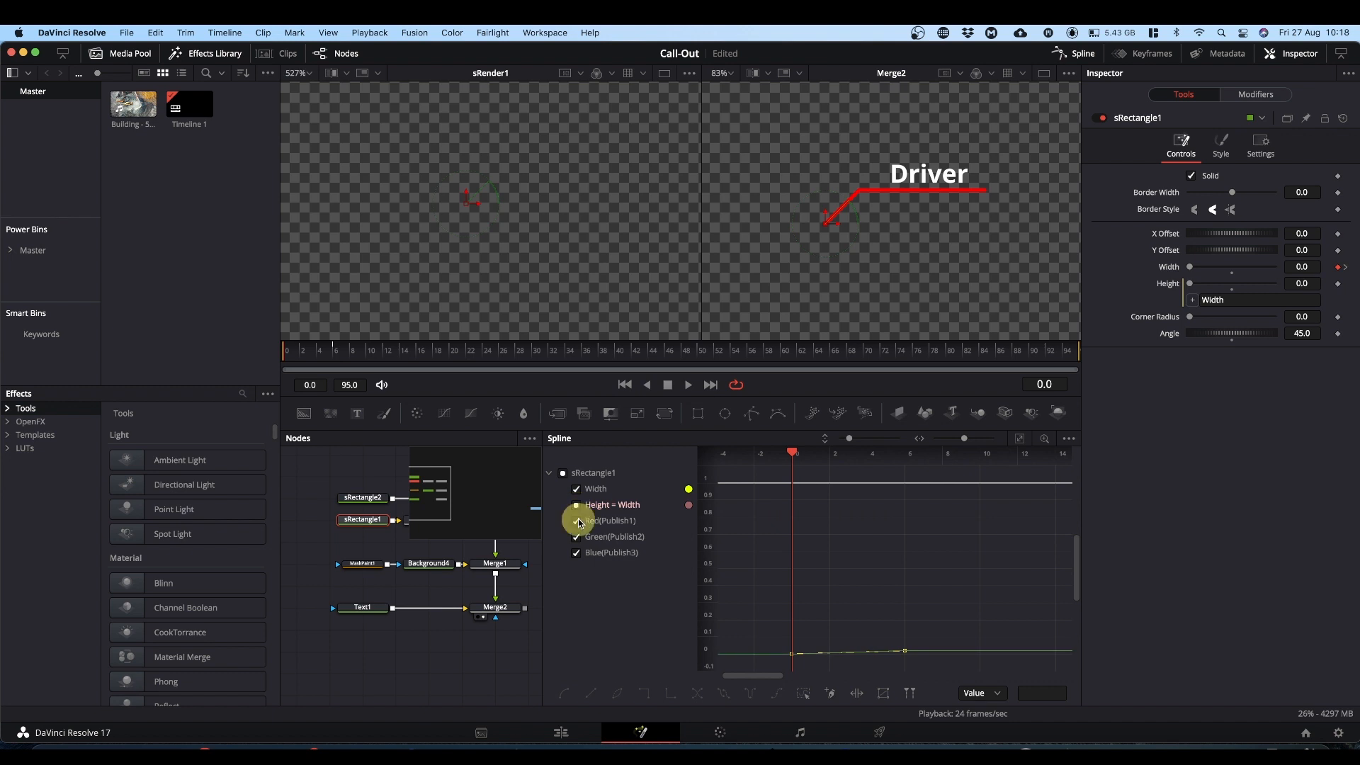
{"action": "left_click", "coordinate": [576, 539]}
{"action": "left_click", "coordinate": [576, 551]}
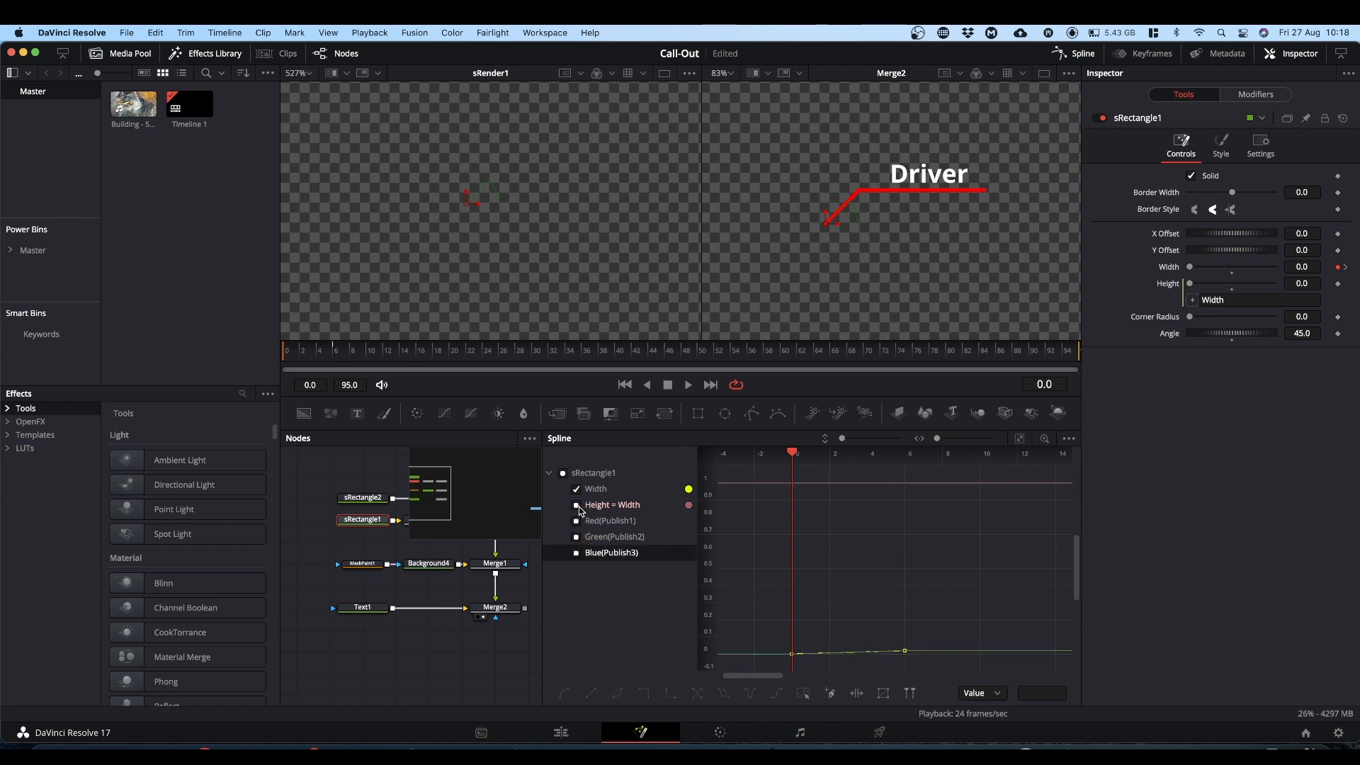
{"action": "left_click", "coordinate": [578, 505]}
{"action": "left_click", "coordinate": [576, 522]}
{"action": "left_click", "coordinate": [575, 537]}
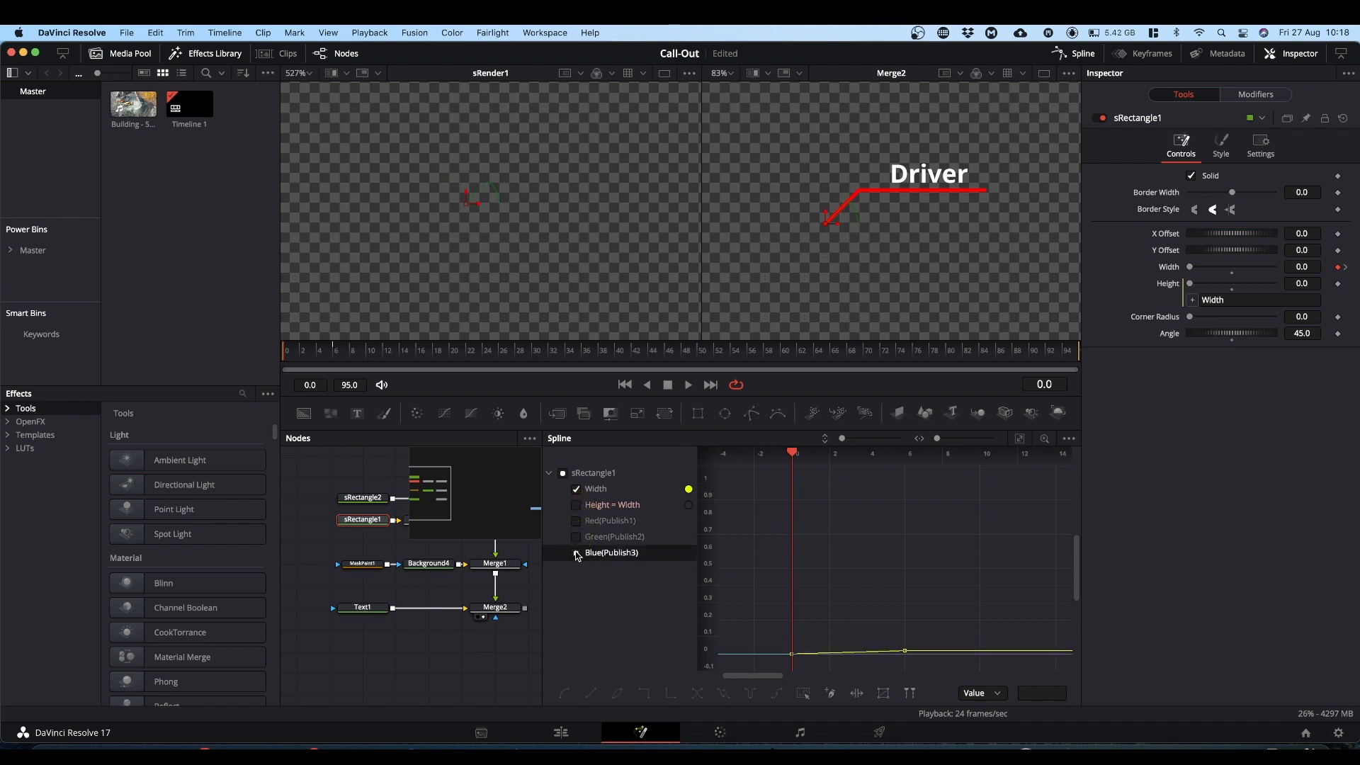
{"action": "left_click", "coordinate": [576, 553]}
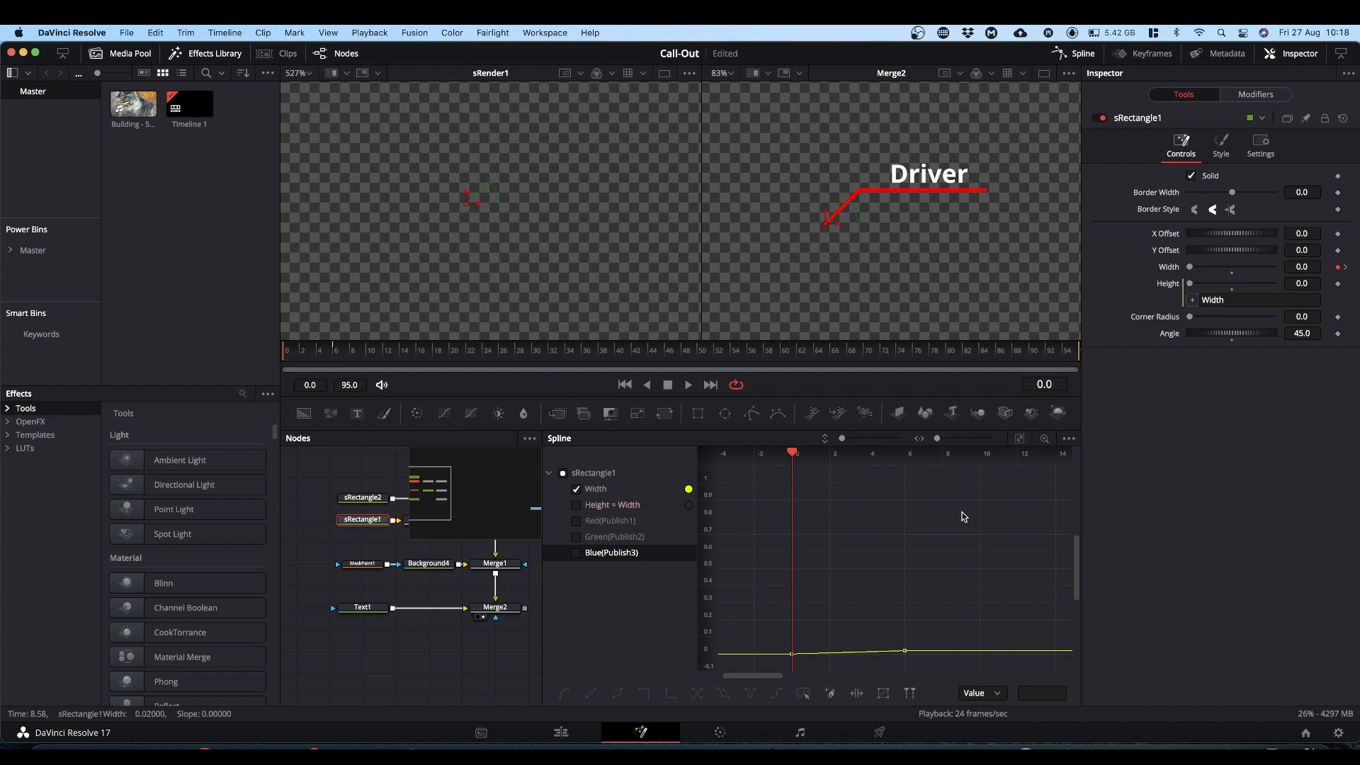
Smooth both keyframes of sRectangle1's Width curve and extend the end keyframe's incoming handle back to about frame 0
{"action": "left_click", "coordinate": [1020, 440]}
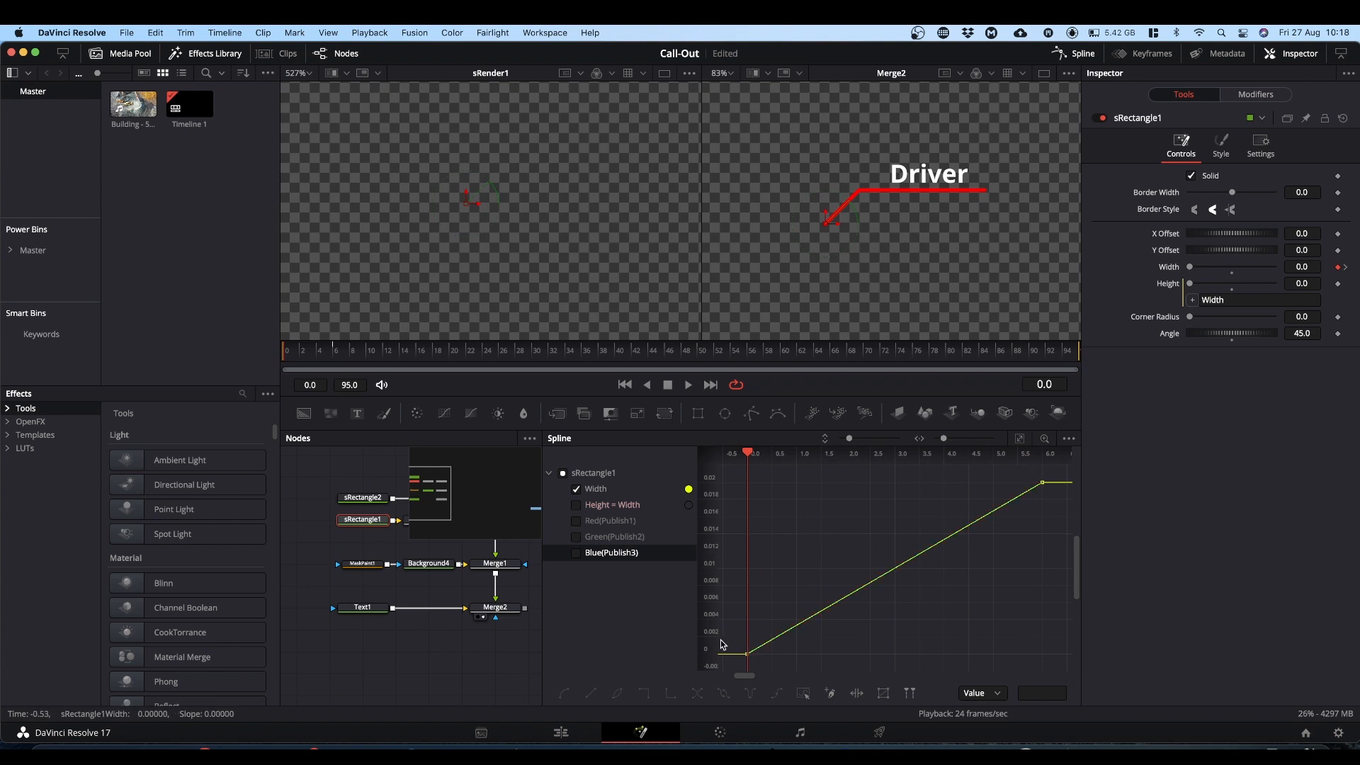
{"action": "left_click_drag", "start_coordinate": [733, 667], "coordinate": [1059, 475]}
{"action": "key", "text": "s"}
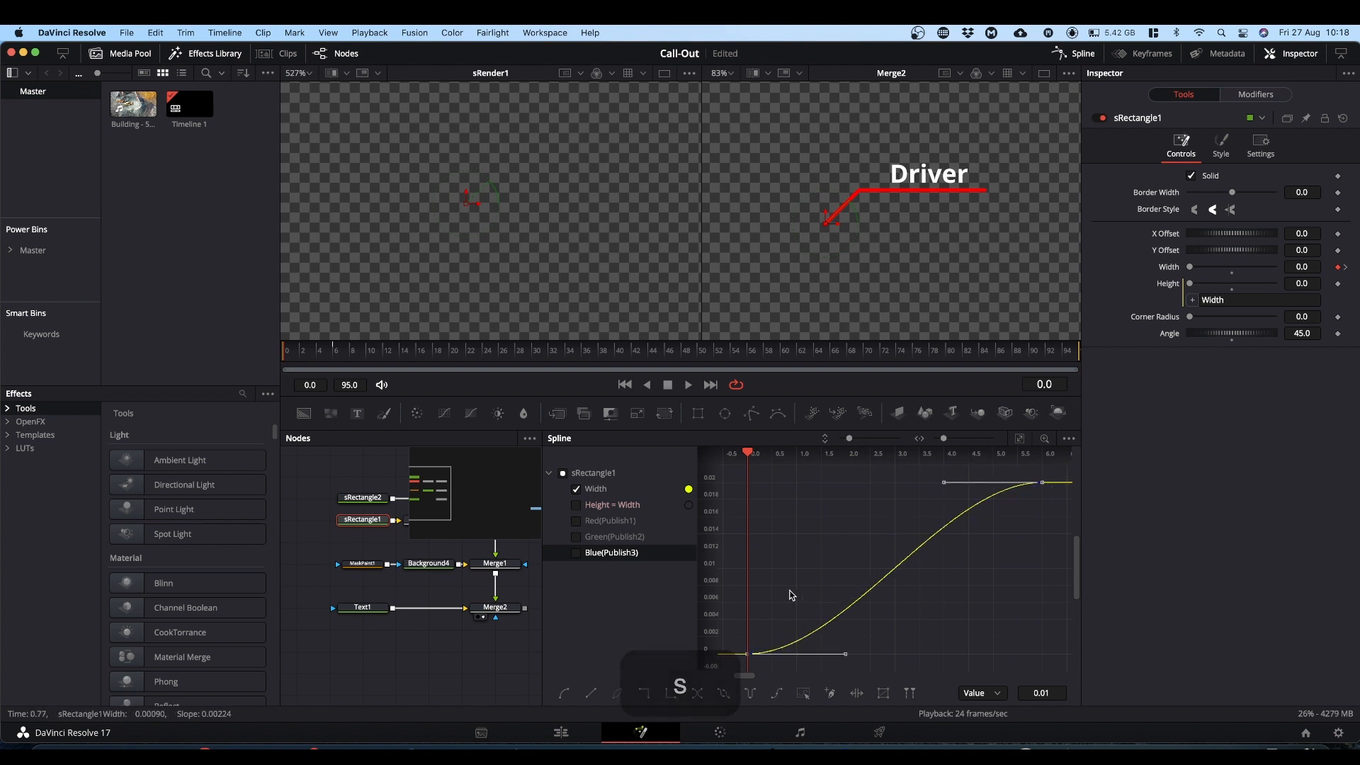
{"action": "key", "text": "alt"}
{"action": "left_click_drag", "start_coordinate": [942, 484], "coordinate": [744, 490]}
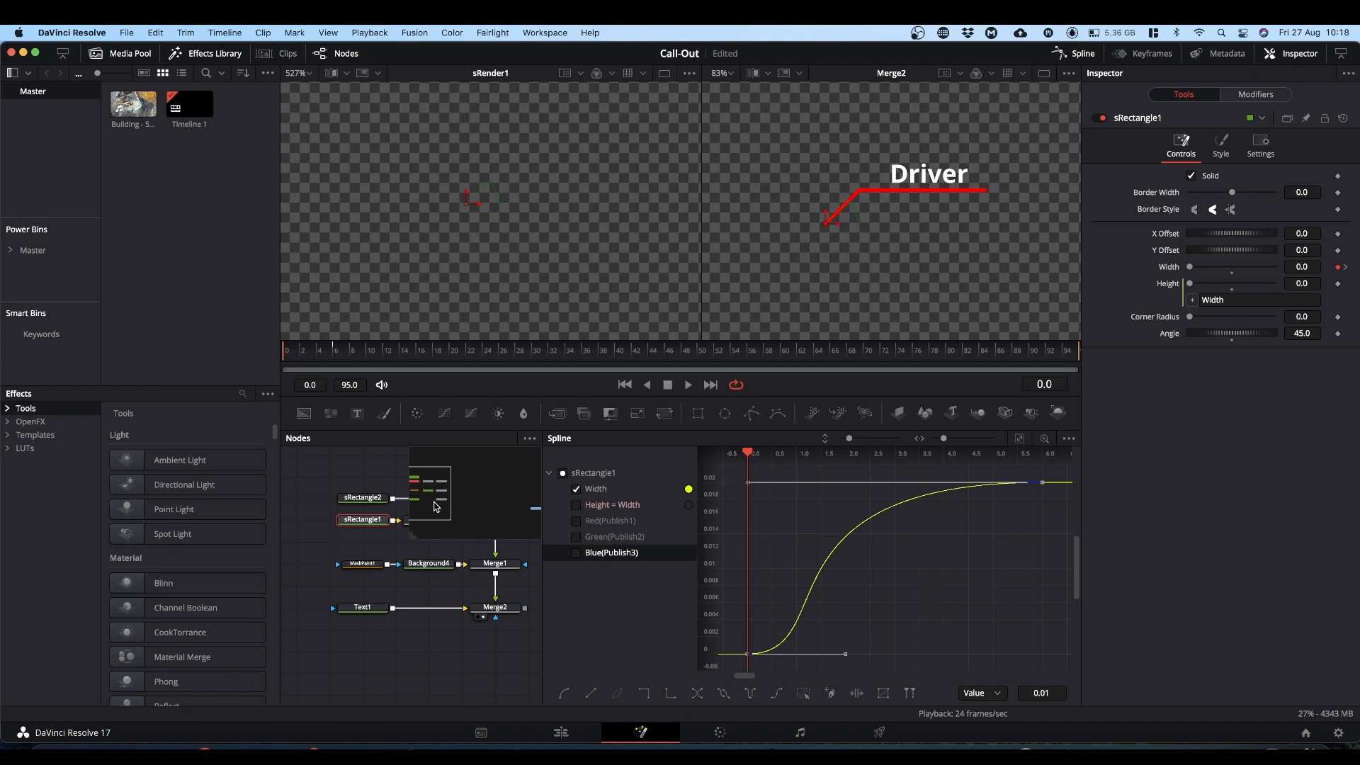
Display only sRectangle2's Width curve in the Spline editor, with Height and the published colour channels switched off
{"action": "left_click", "coordinate": [363, 498]}
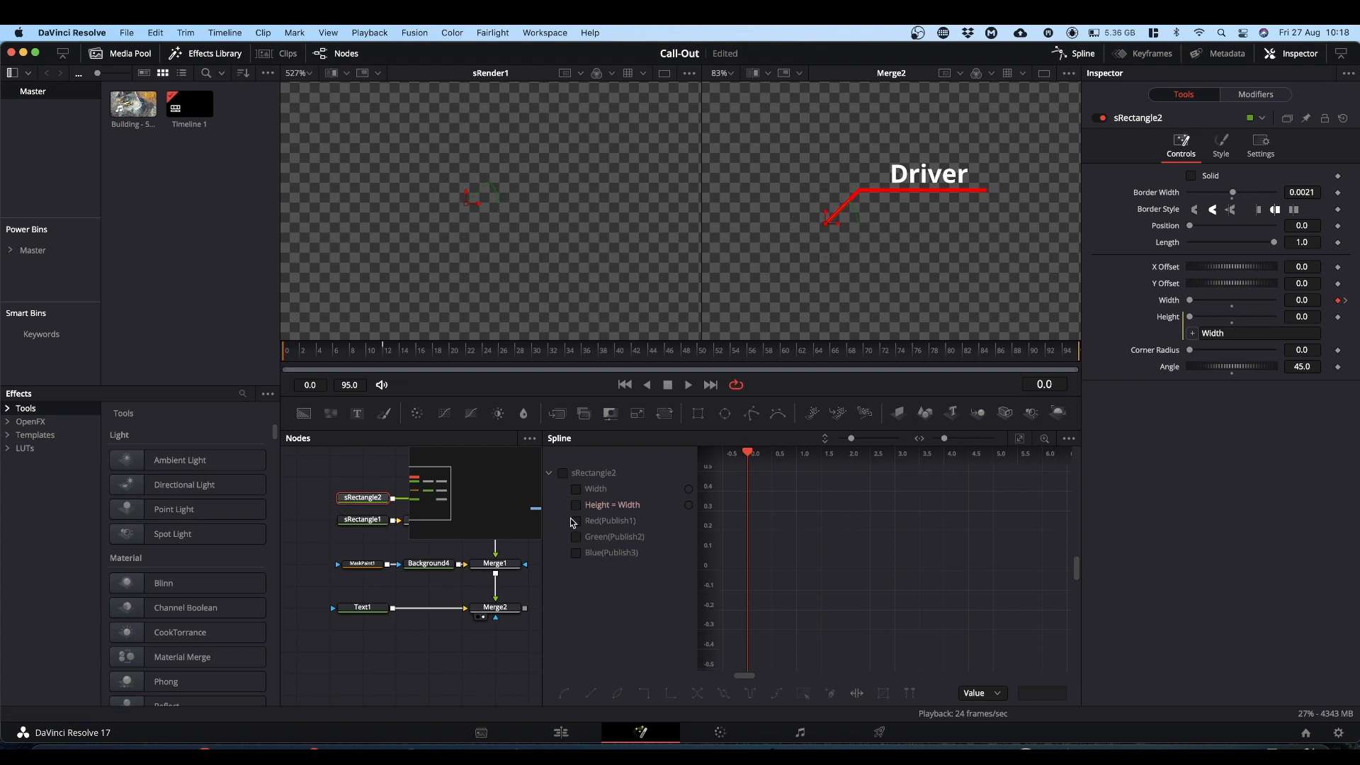
{"action": "left_click", "coordinate": [562, 474]}
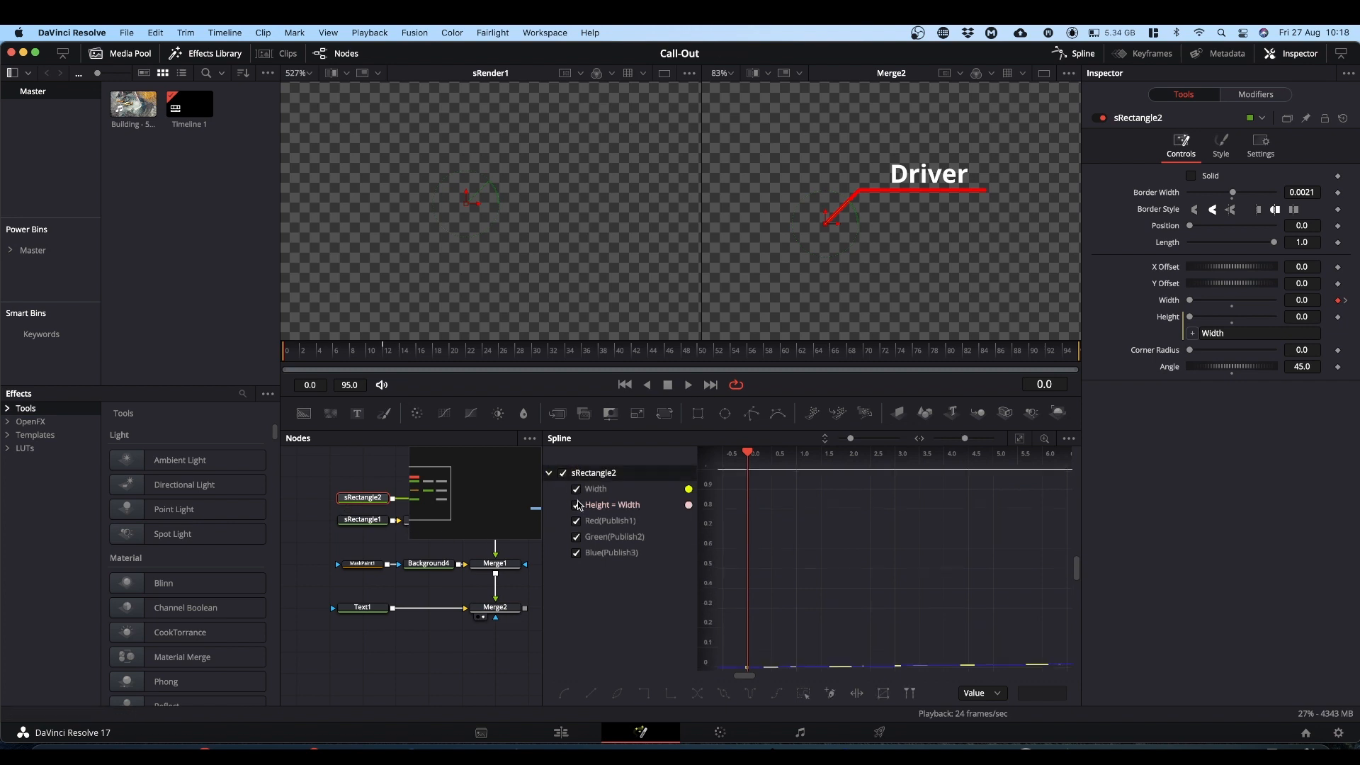
{"action": "left_click", "coordinate": [576, 505]}
{"action": "left_click", "coordinate": [576, 520]}
{"action": "left_click", "coordinate": [576, 537]}
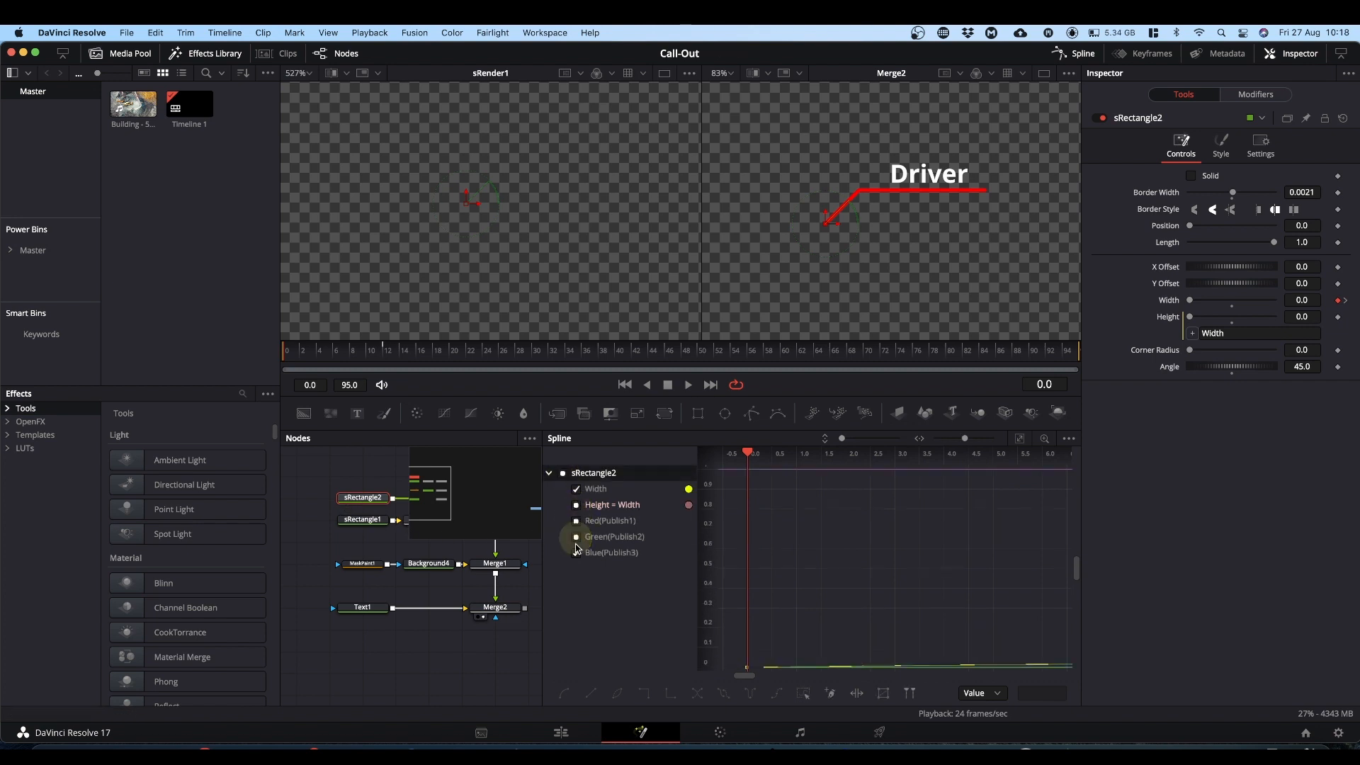
{"action": "left_click", "coordinate": [577, 553]}
{"action": "left_click", "coordinate": [576, 505]}
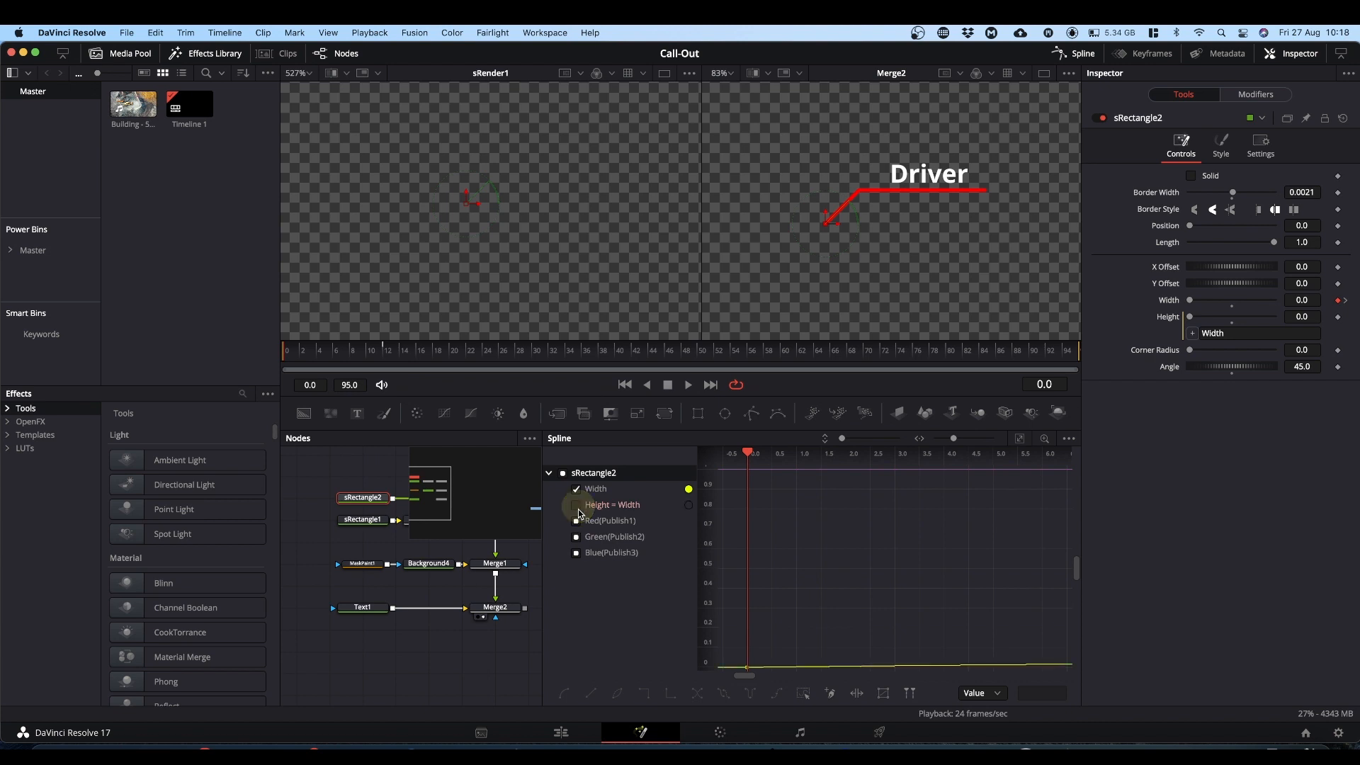
{"action": "left_click", "coordinate": [577, 520]}
{"action": "left_click", "coordinate": [577, 552]}
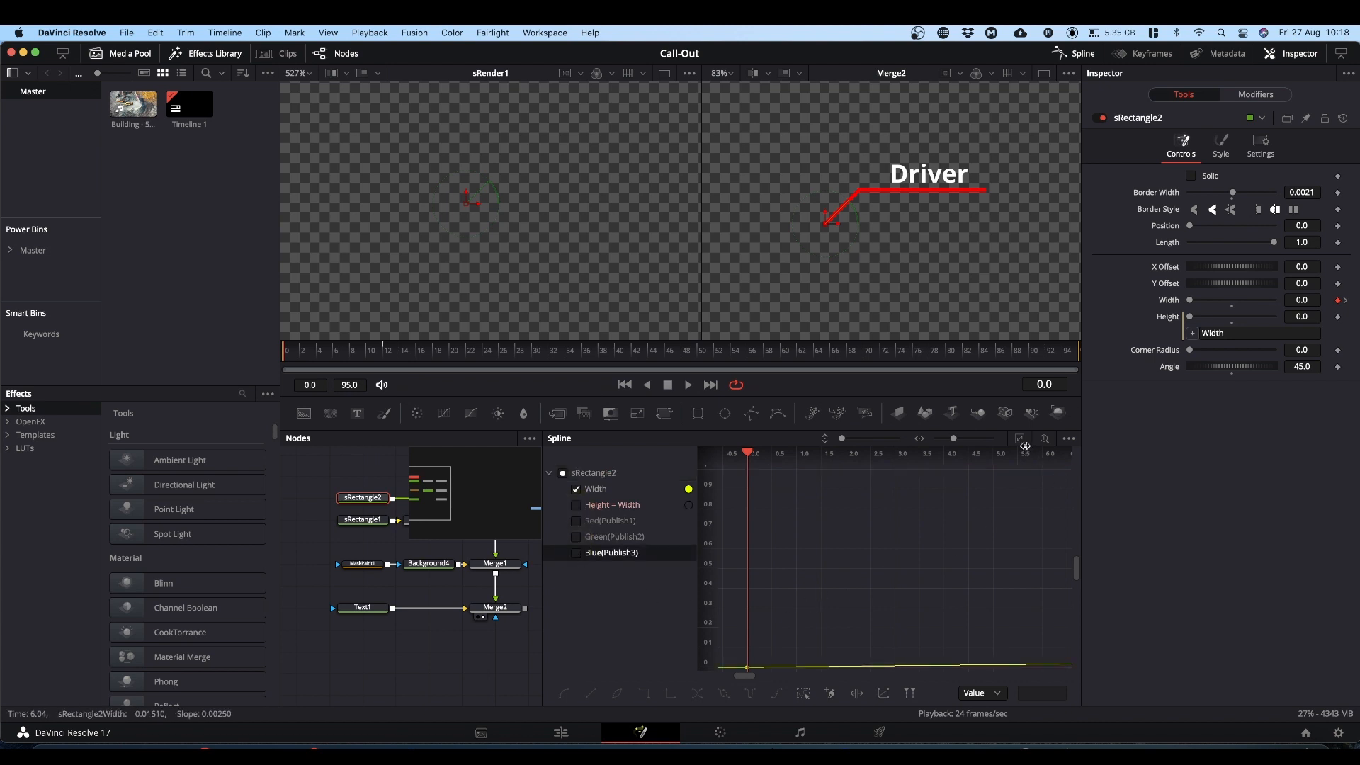
Smooth both keyframes of sRectangle2's Width curve and extend the frame 12 keyframe's incoming handle back to about frame 0
{"action": "left_click", "coordinate": [1020, 440]}
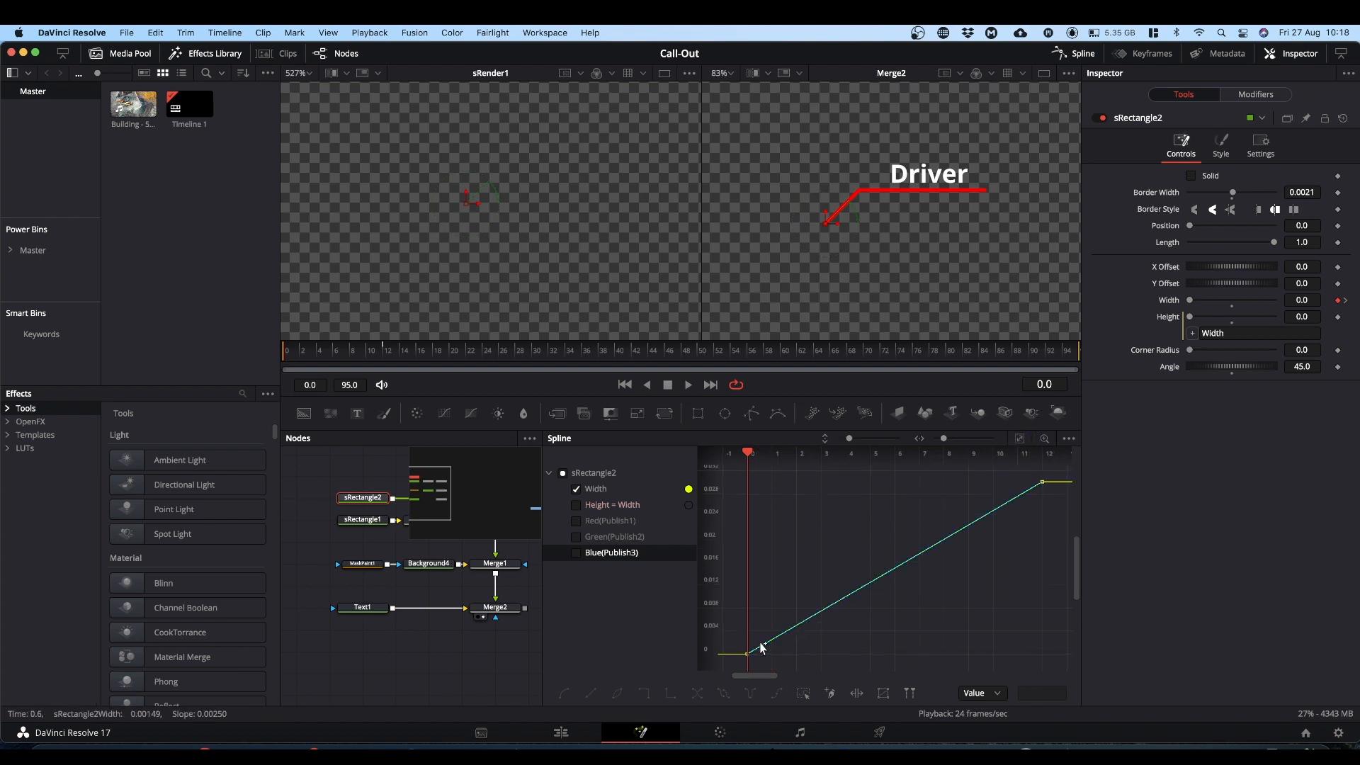
{"action": "left_click_drag", "start_coordinate": [728, 663], "coordinate": [1055, 473]}
{"action": "key", "text": "s"}
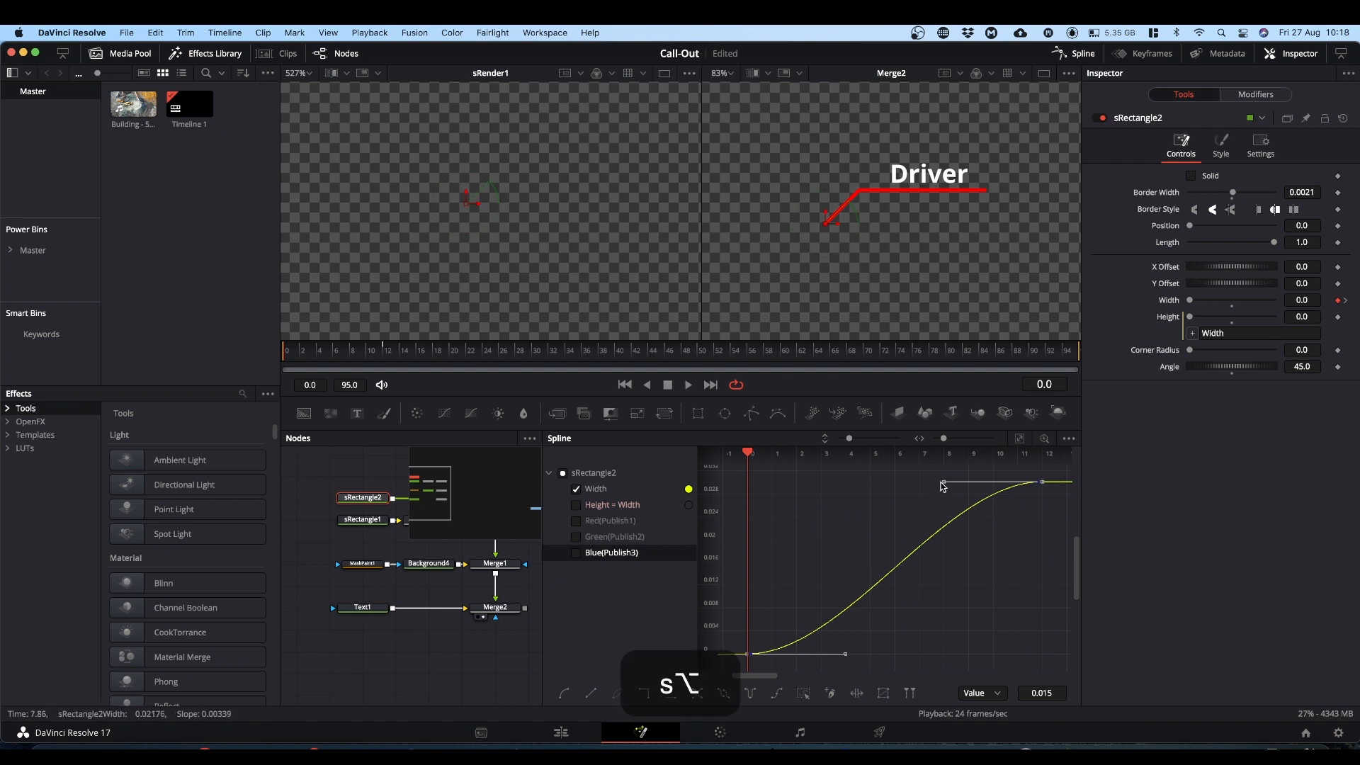
{"action": "left_click", "coordinate": [942, 483], "text": "alt"}
{"action": "left_click_drag", "start_coordinate": [942, 485], "coordinate": [745, 486]}
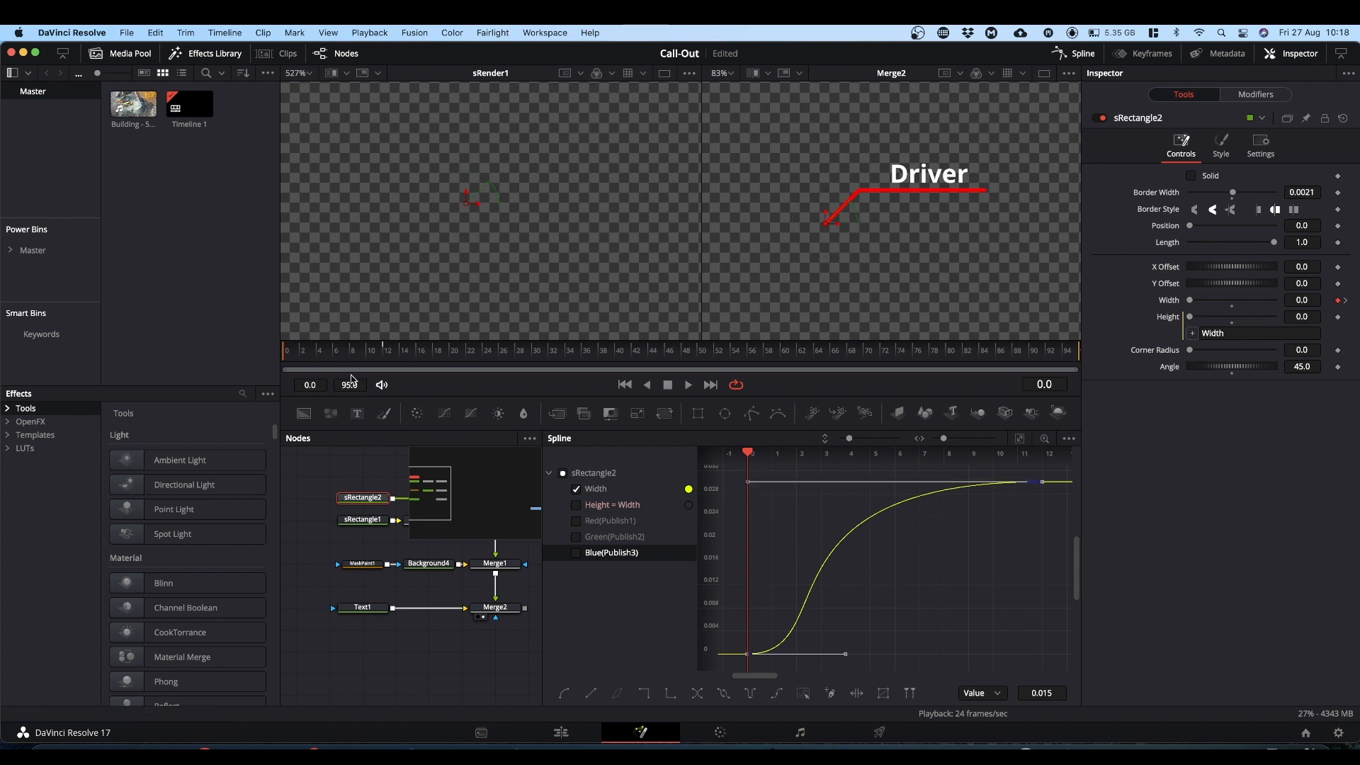
{"action": "left_click_drag", "start_coordinate": [421, 355], "coordinate": [233, 362]}
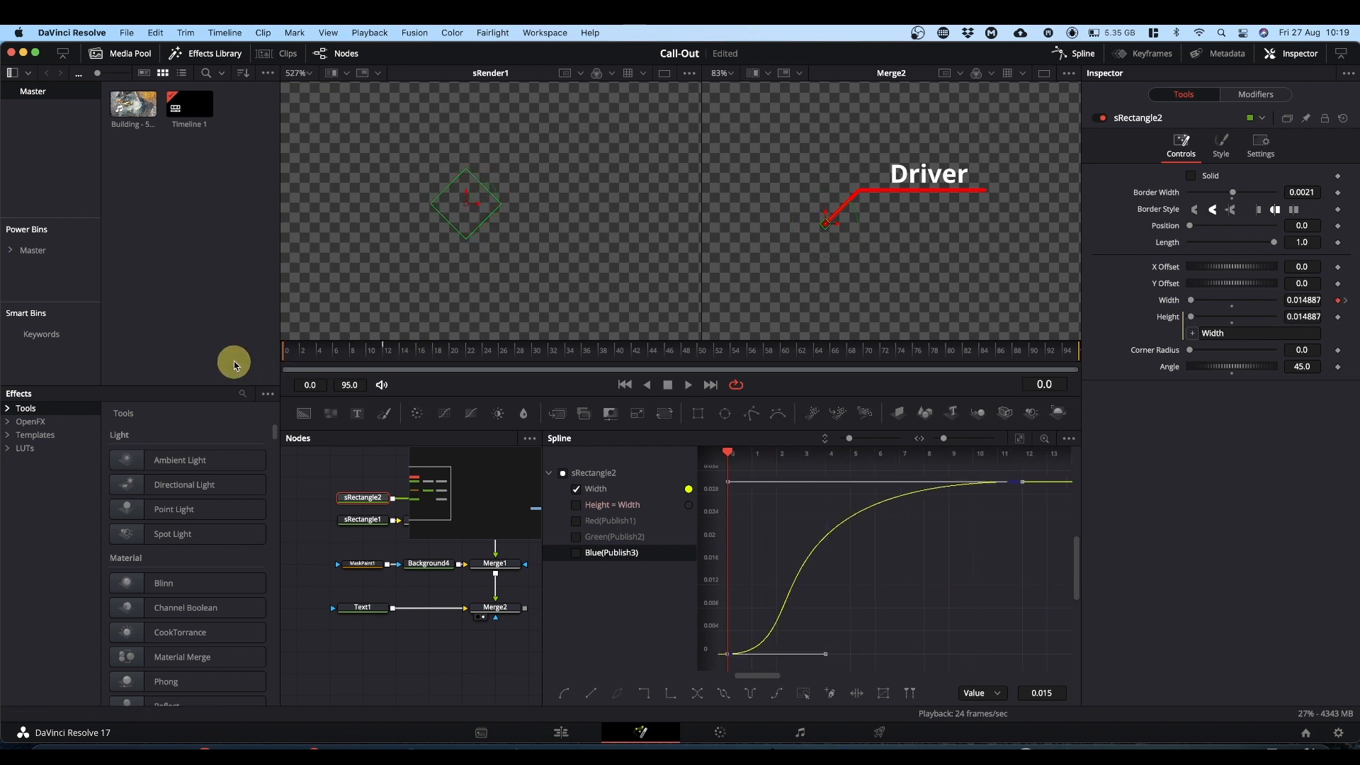
Play back the diamond marker's growth from the start to check the easing, and close the Spline editor
{"action": "key", "text": "space"}
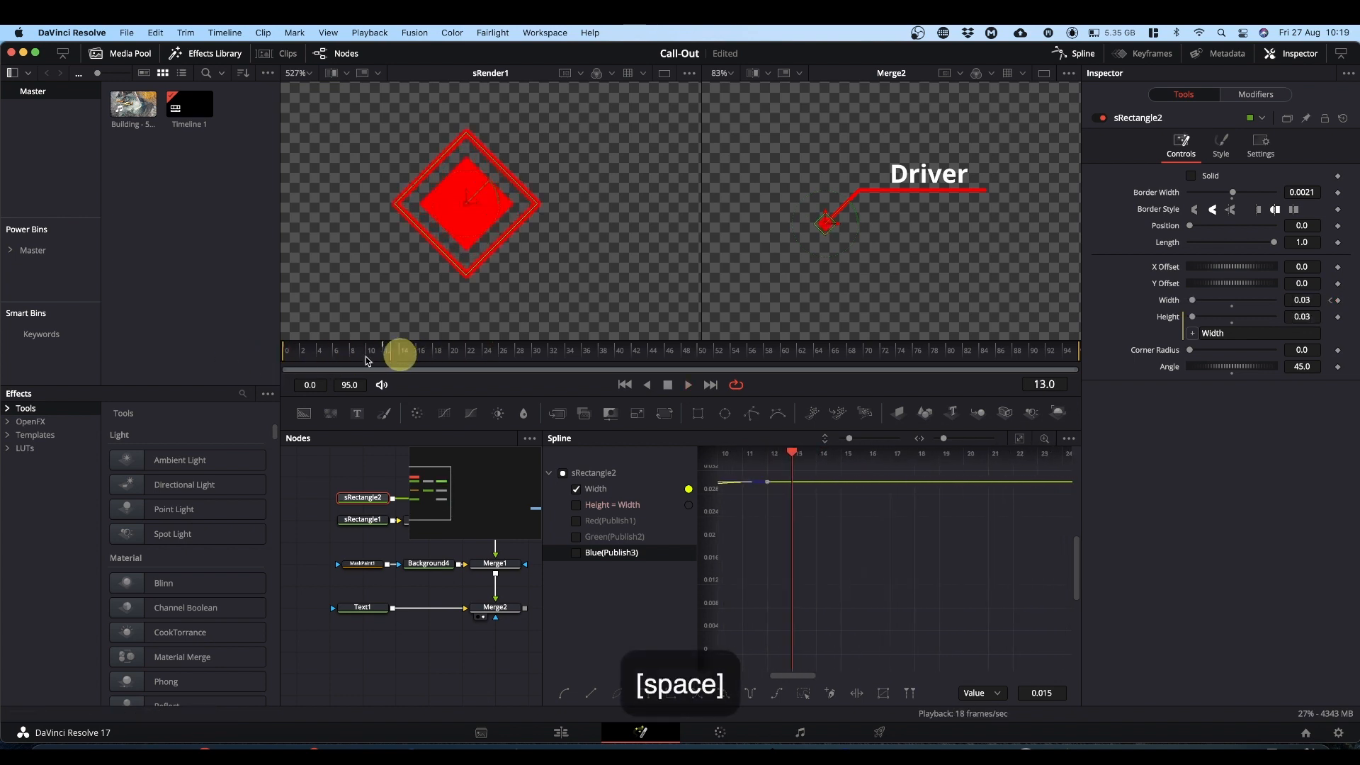
{"action": "left_click_drag", "start_coordinate": [365, 356], "coordinate": [193, 361]}
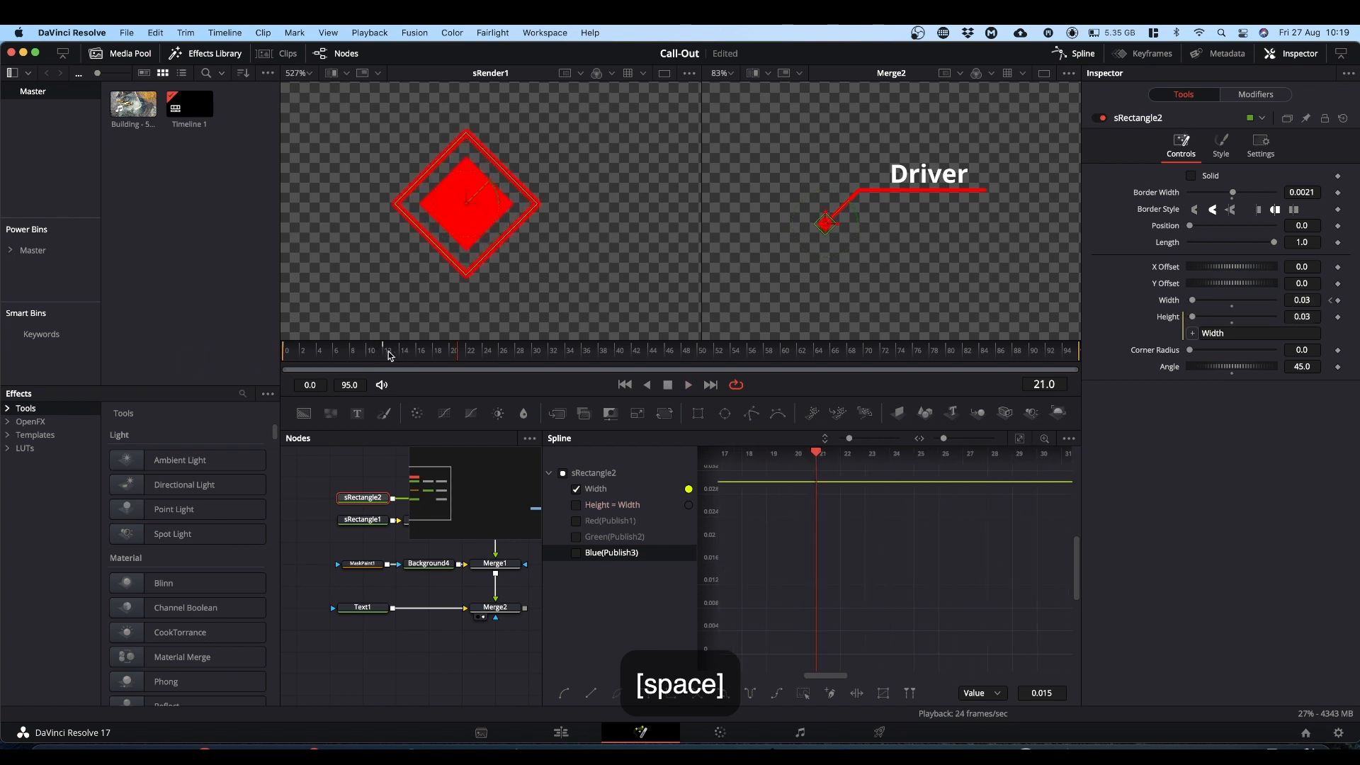
{"action": "left_click_drag", "start_coordinate": [382, 355], "coordinate": [202, 355]}
{"action": "key", "text": "space"}
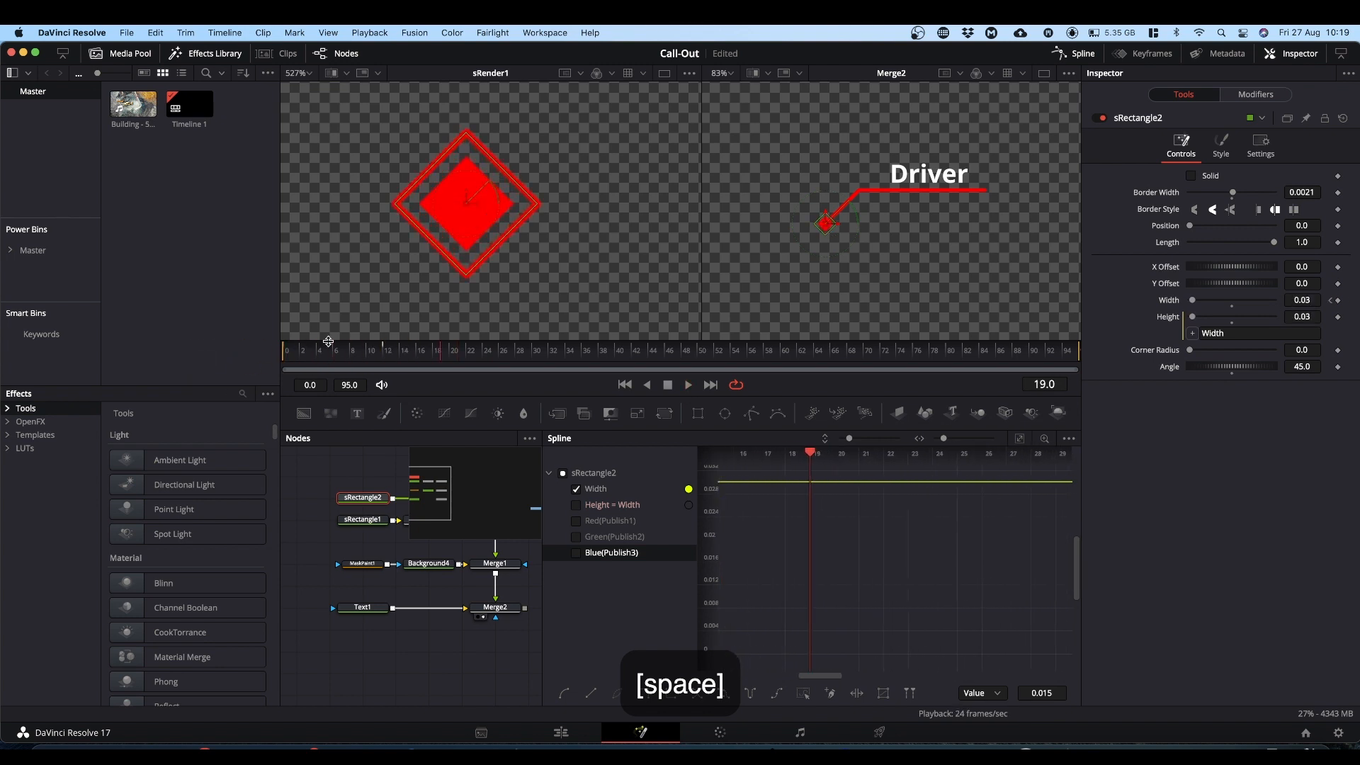
{"action": "left_click", "coordinate": [1071, 55]}
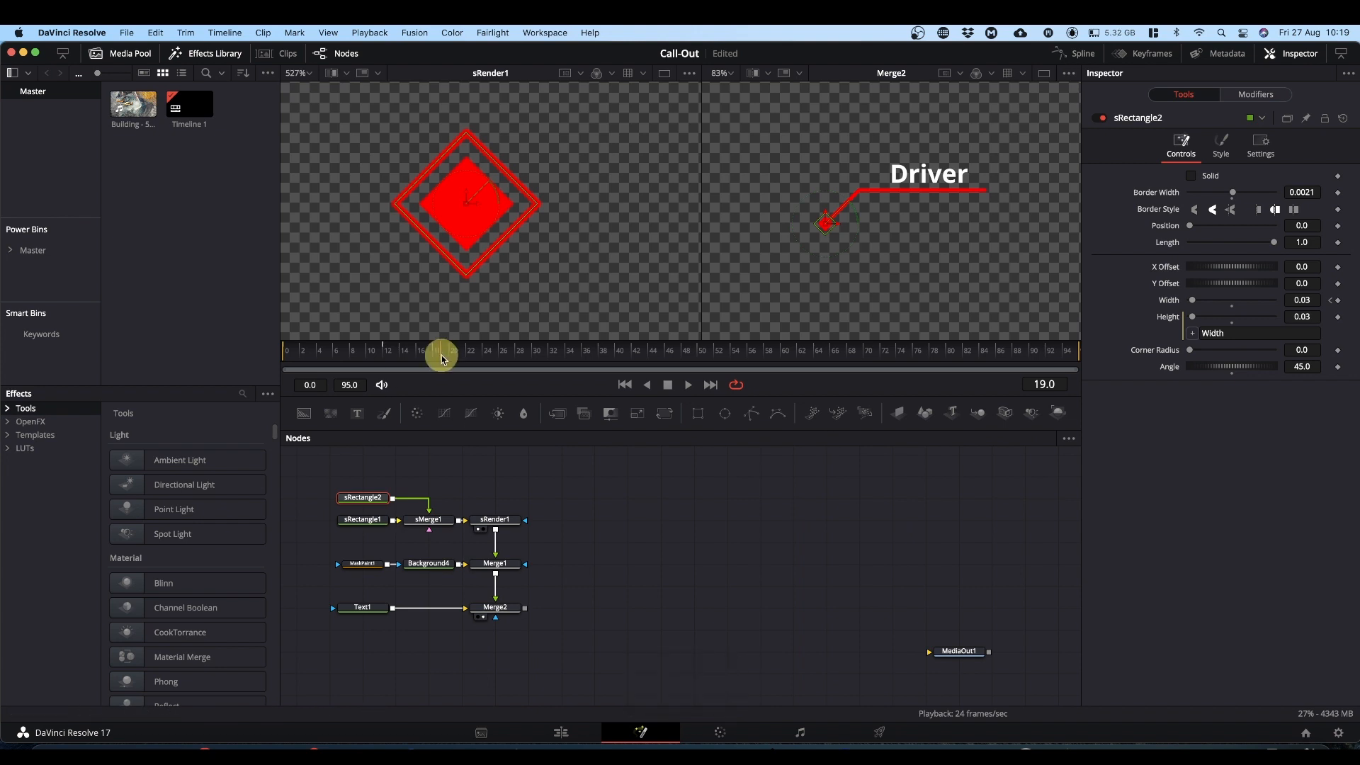
Keyframe the MaskPaint1 stroke's Write On end from 0.0 at frame 12 to 1.0 at frame 24
{"action": "left_click_drag", "start_coordinate": [394, 365], "coordinate": [389, 365]}
{"action": "left_click", "coordinate": [366, 568]}
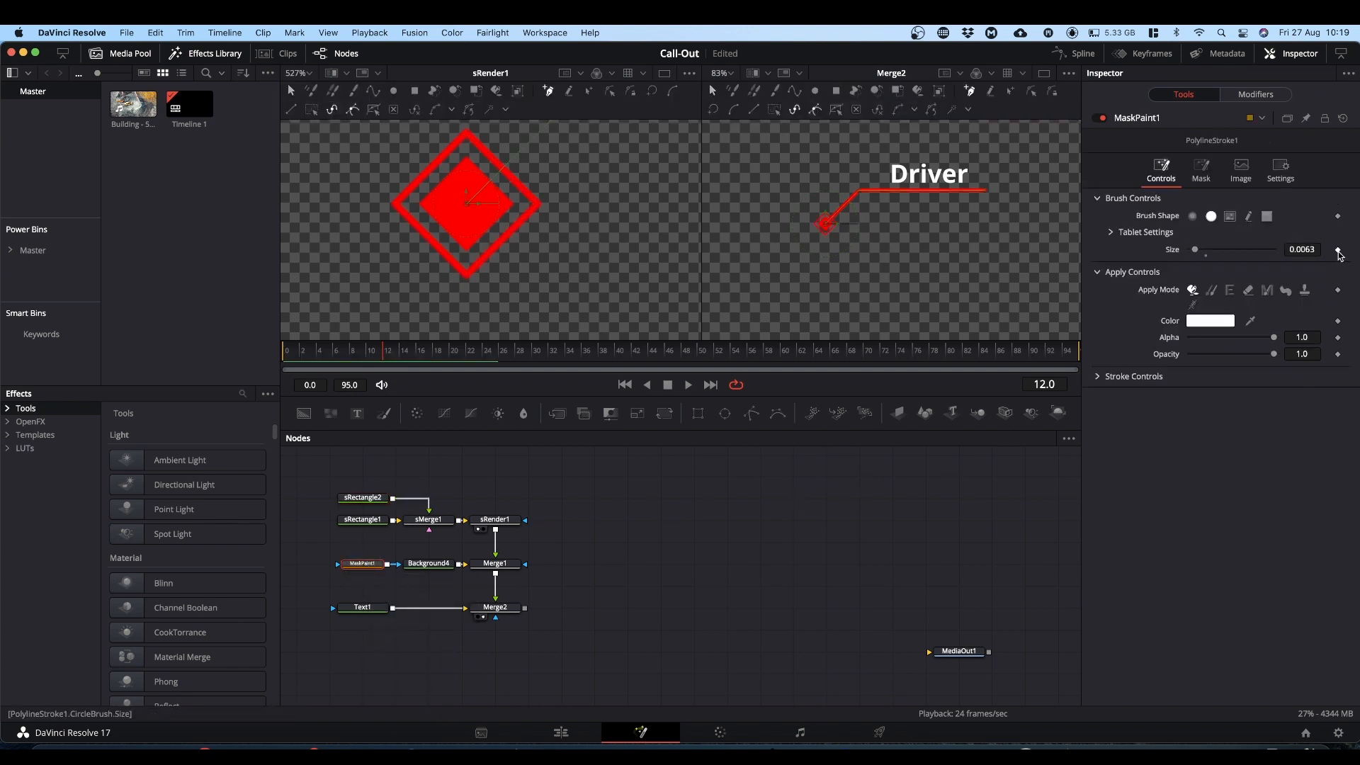
{"action": "left_click", "coordinate": [1097, 377]}
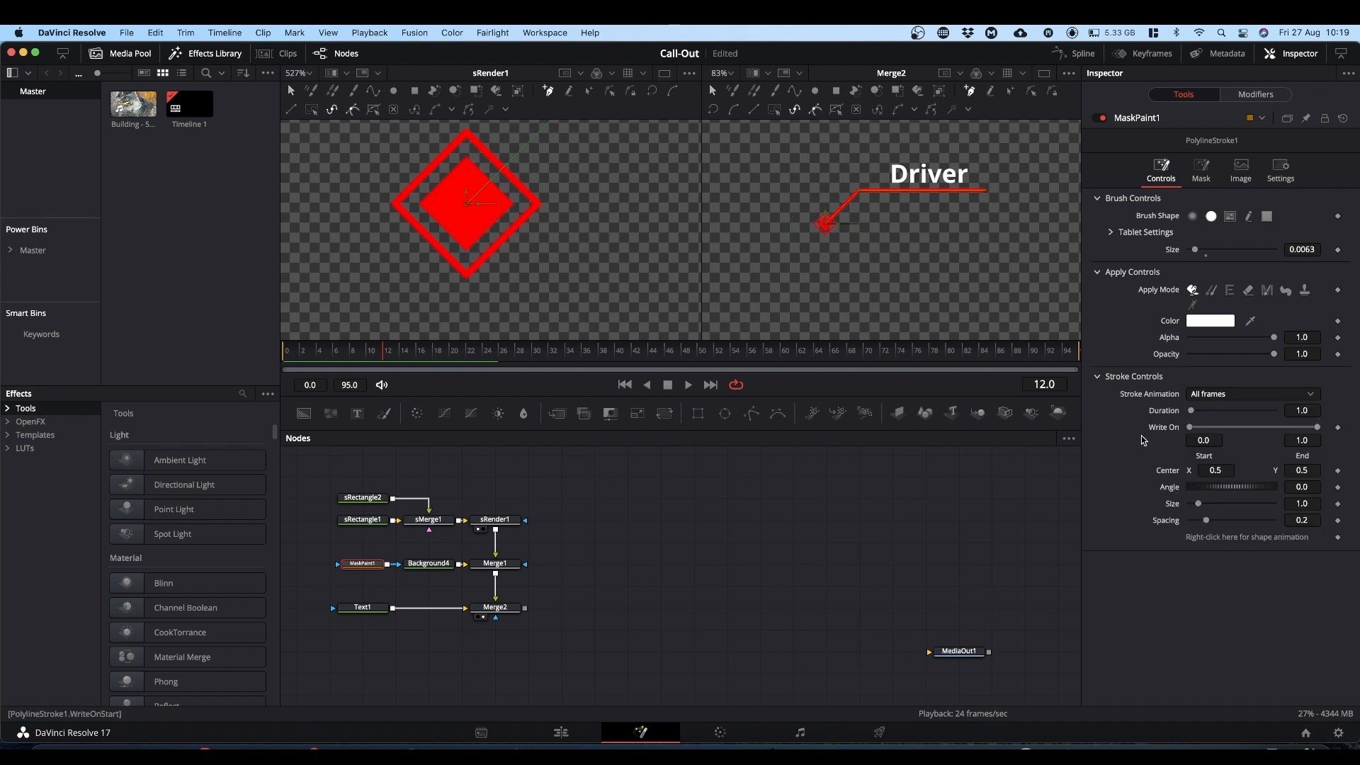
{"action": "left_click", "coordinate": [1338, 428]}
{"action": "left_click_drag", "start_coordinate": [1320, 429], "coordinate": [1122, 434]}
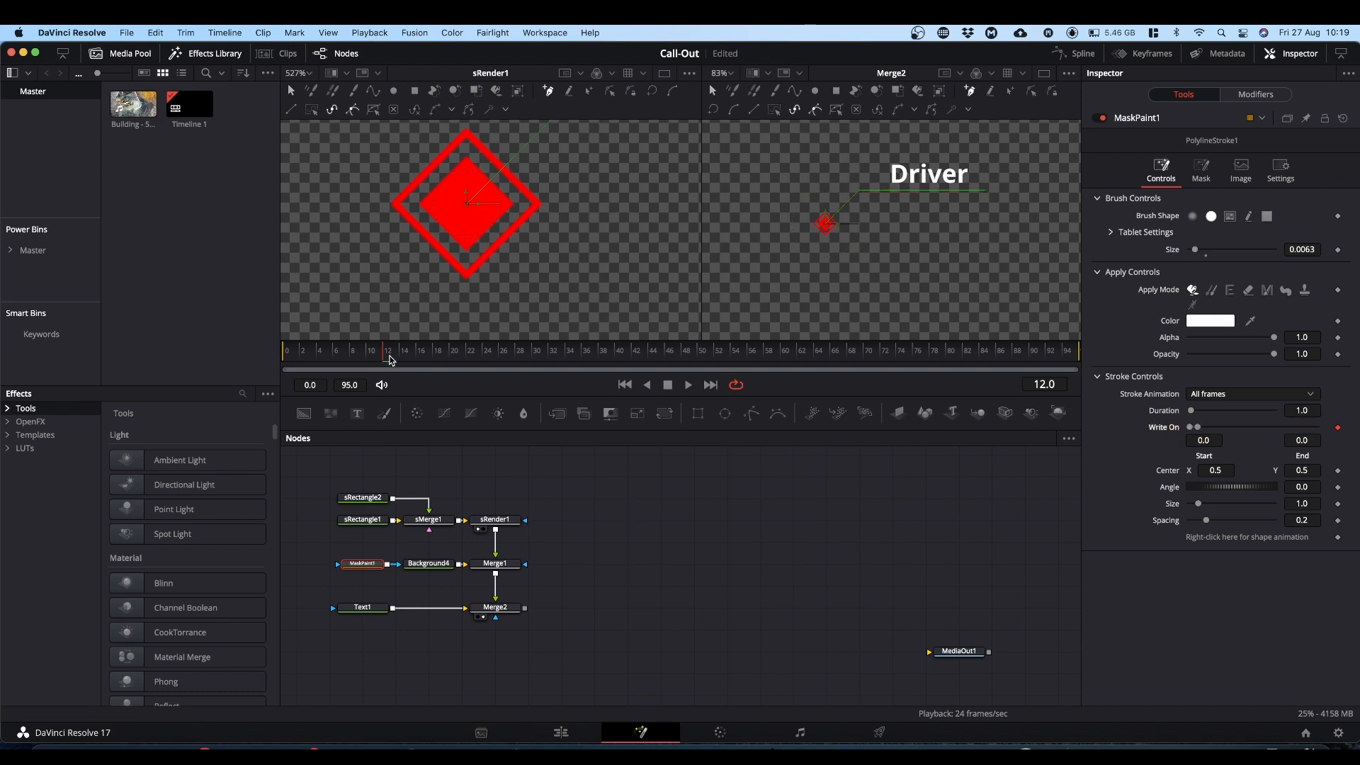
{"action": "left_click_drag", "start_coordinate": [386, 358], "coordinate": [482, 373]}
{"action": "left_click_drag", "start_coordinate": [1199, 431], "coordinate": [1351, 426]}
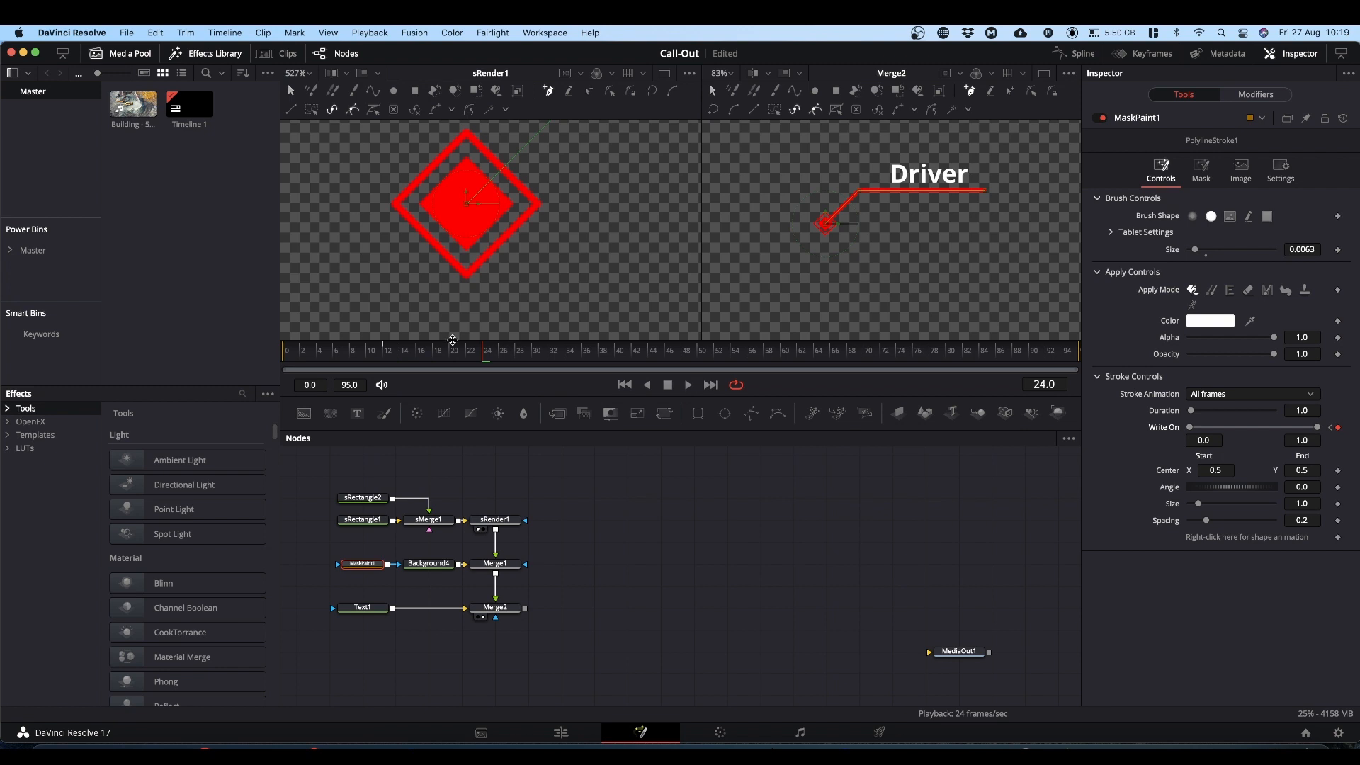
Open the Spline editor for MaskPaint1, show only PolylineStroke1's End curve with Start switched off, and fit it to view
{"action": "left_click", "coordinate": [1076, 52]}
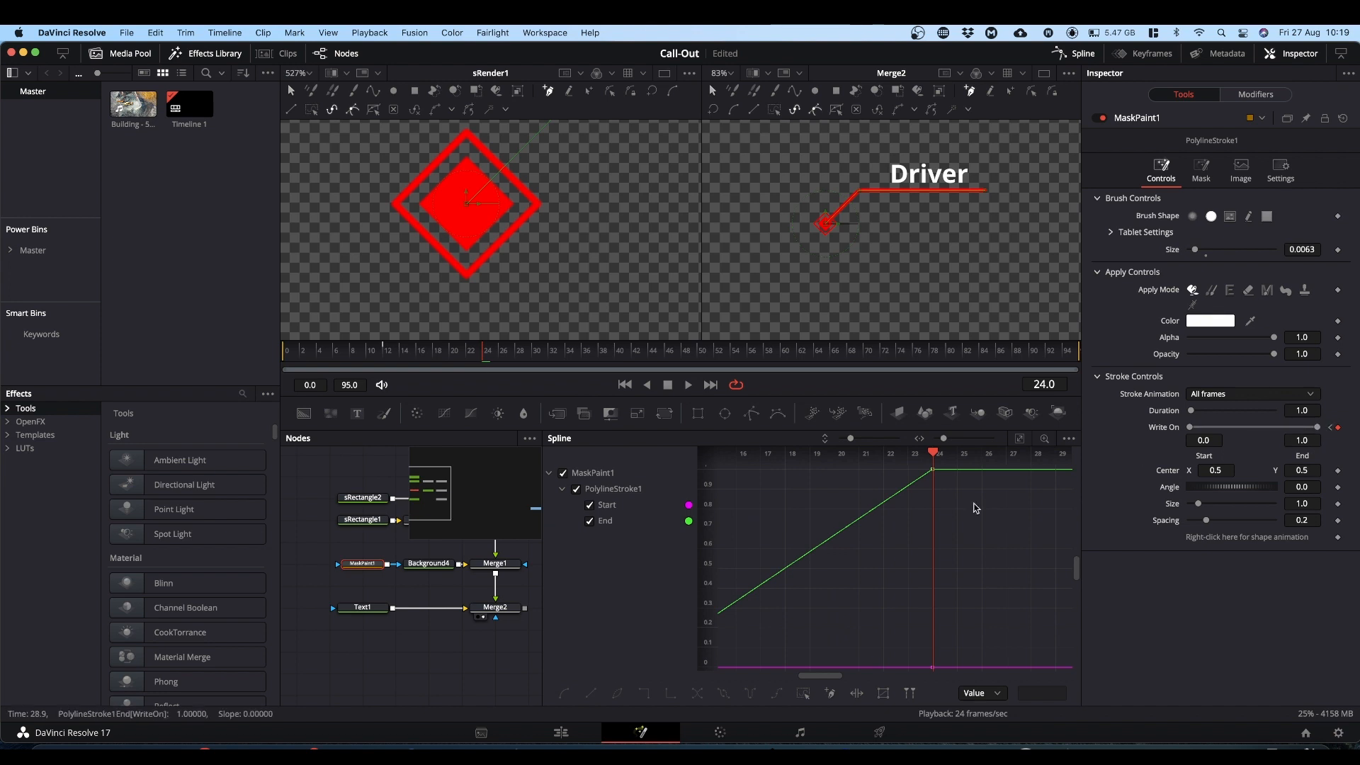
{"action": "left_click", "coordinate": [590, 505]}
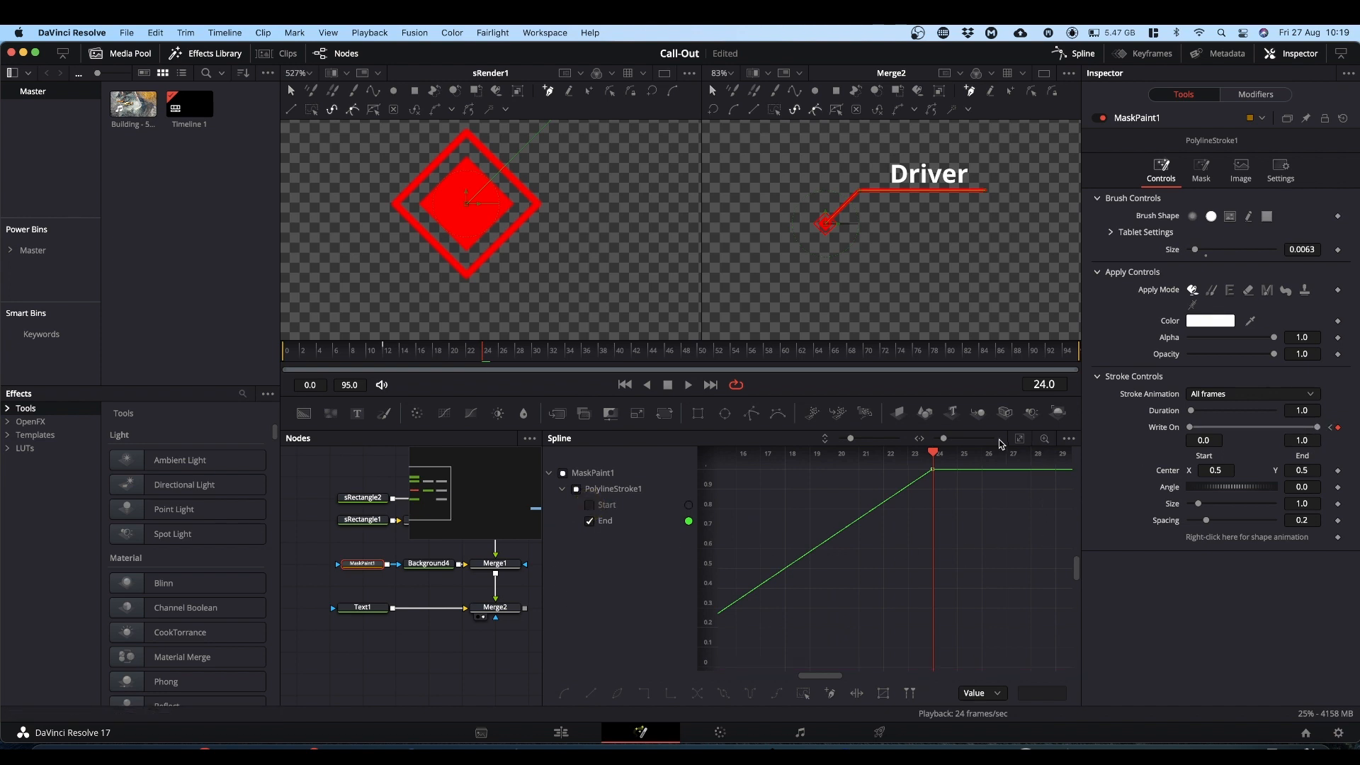
{"action": "left_click", "coordinate": [1020, 439]}
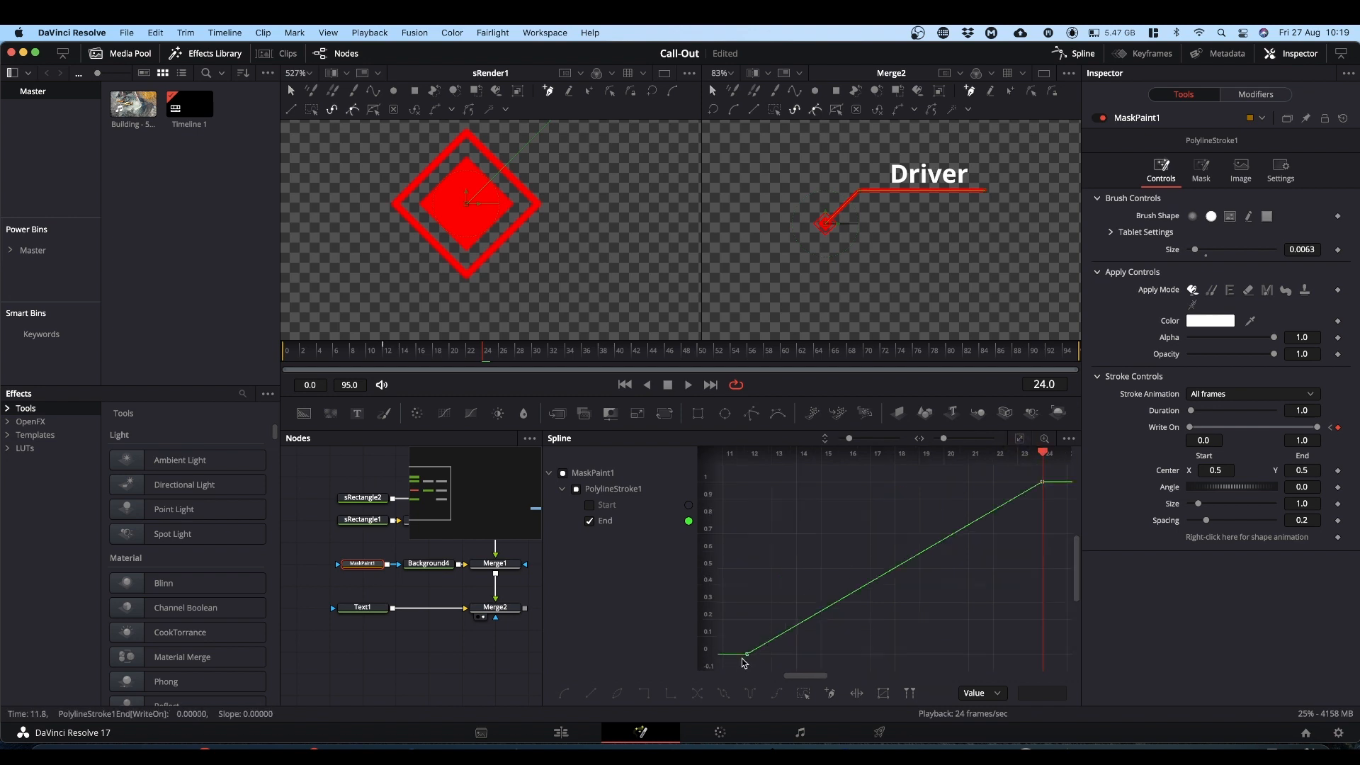
Smooth both keyframes of the End curve and extend the frame 24 keyframe's incoming handle back to about frame 12
{"action": "left_click_drag", "start_coordinate": [736, 661], "coordinate": [1049, 476]}
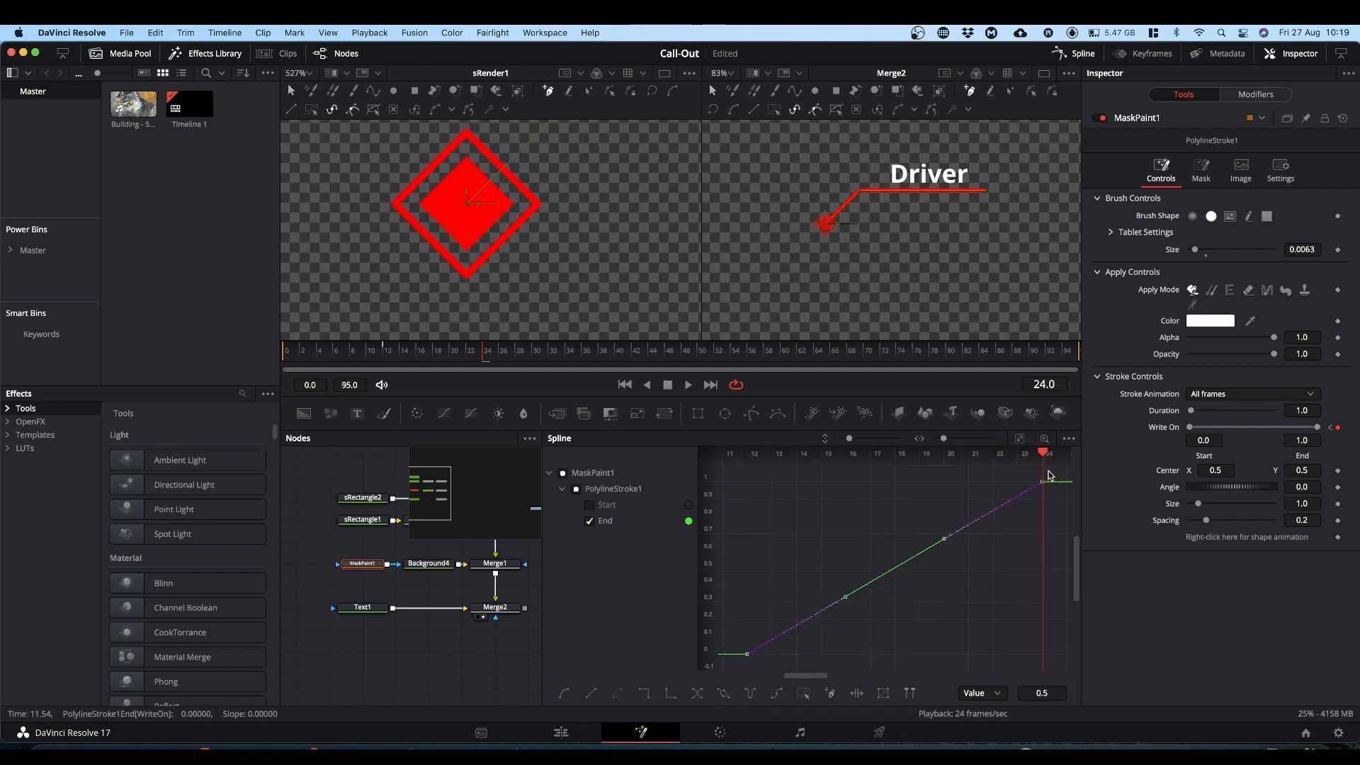
{"action": "key", "text": "s"}
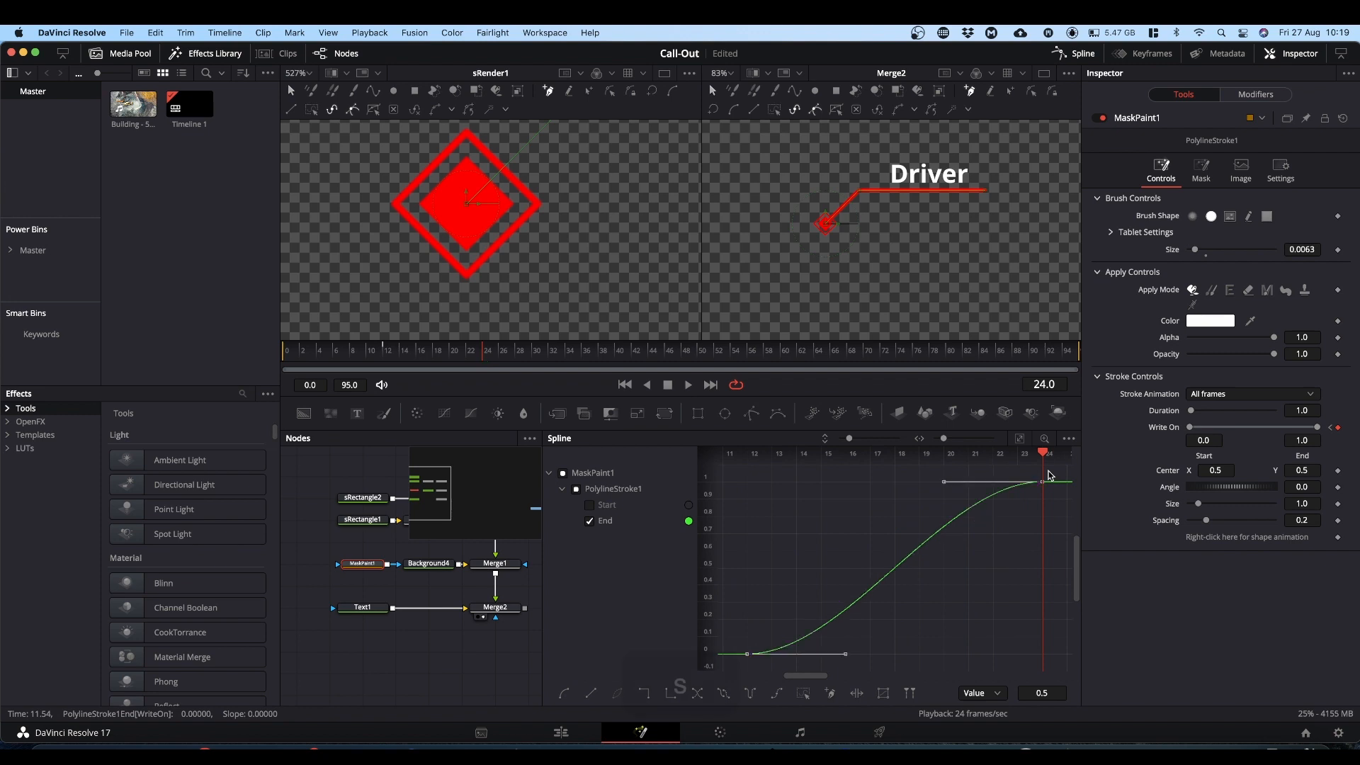
{"action": "key", "text": "alt"}
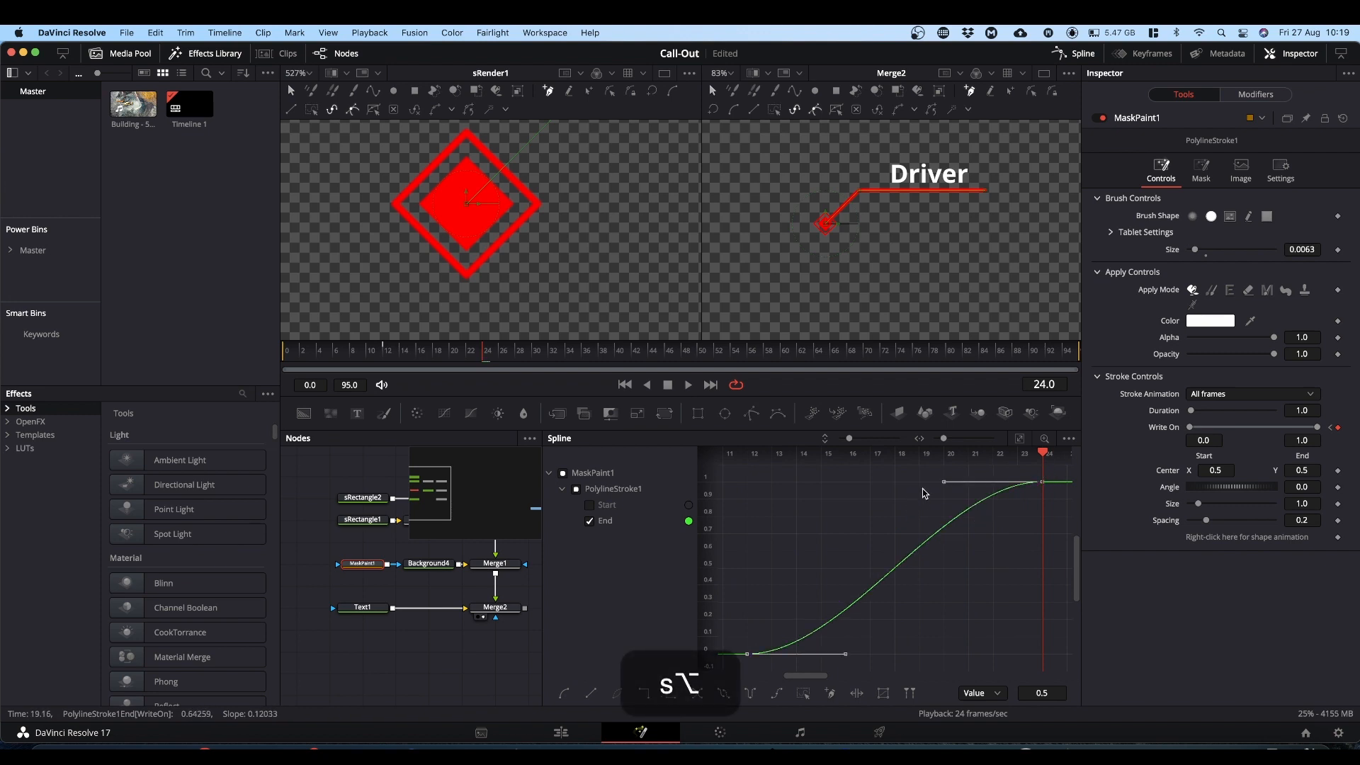
{"action": "left_click", "coordinate": [386, 350]}
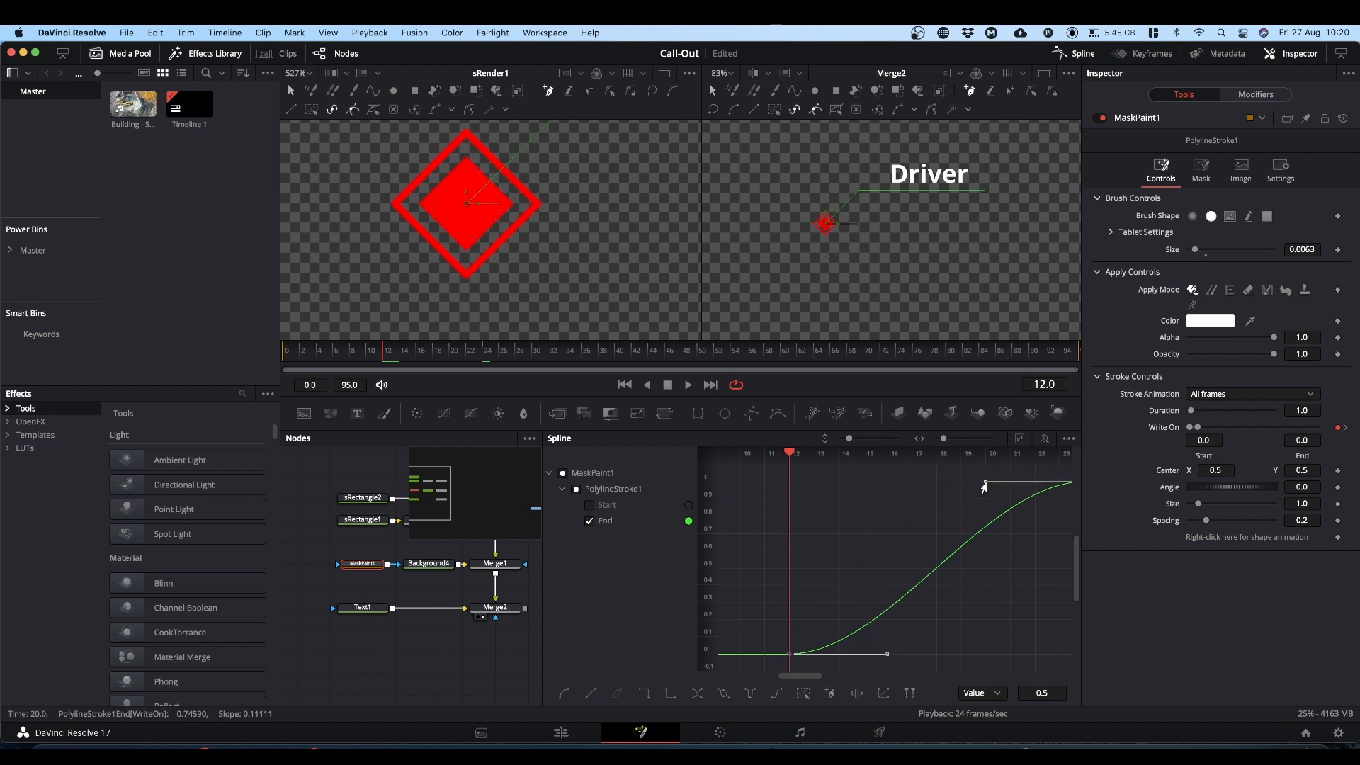
{"action": "left_click_drag", "start_coordinate": [983, 487], "coordinate": [788, 493]}
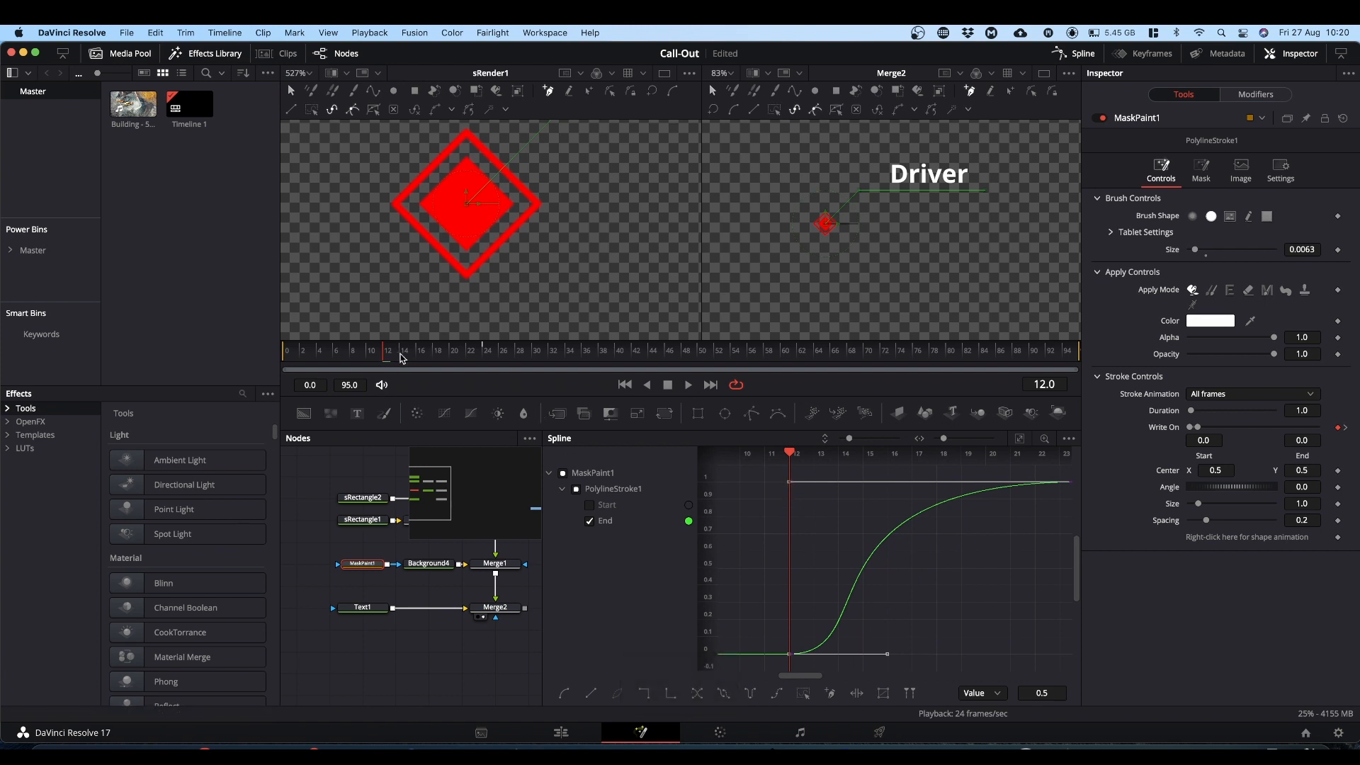
Play back the call-out line's write-on, return to frame 24 and close the Spline editor
{"action": "key", "text": "space"}
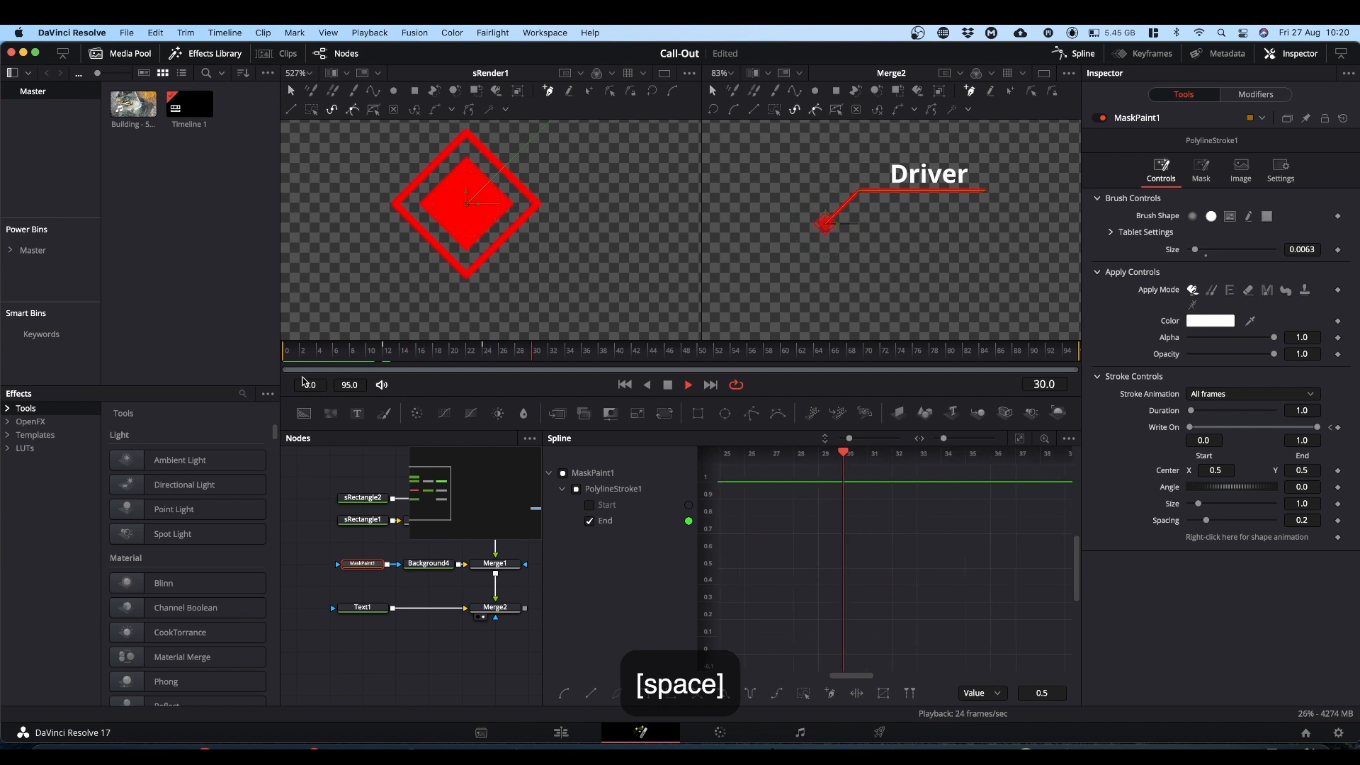
{"action": "key", "text": "space"}
{"action": "key", "text": "space"}
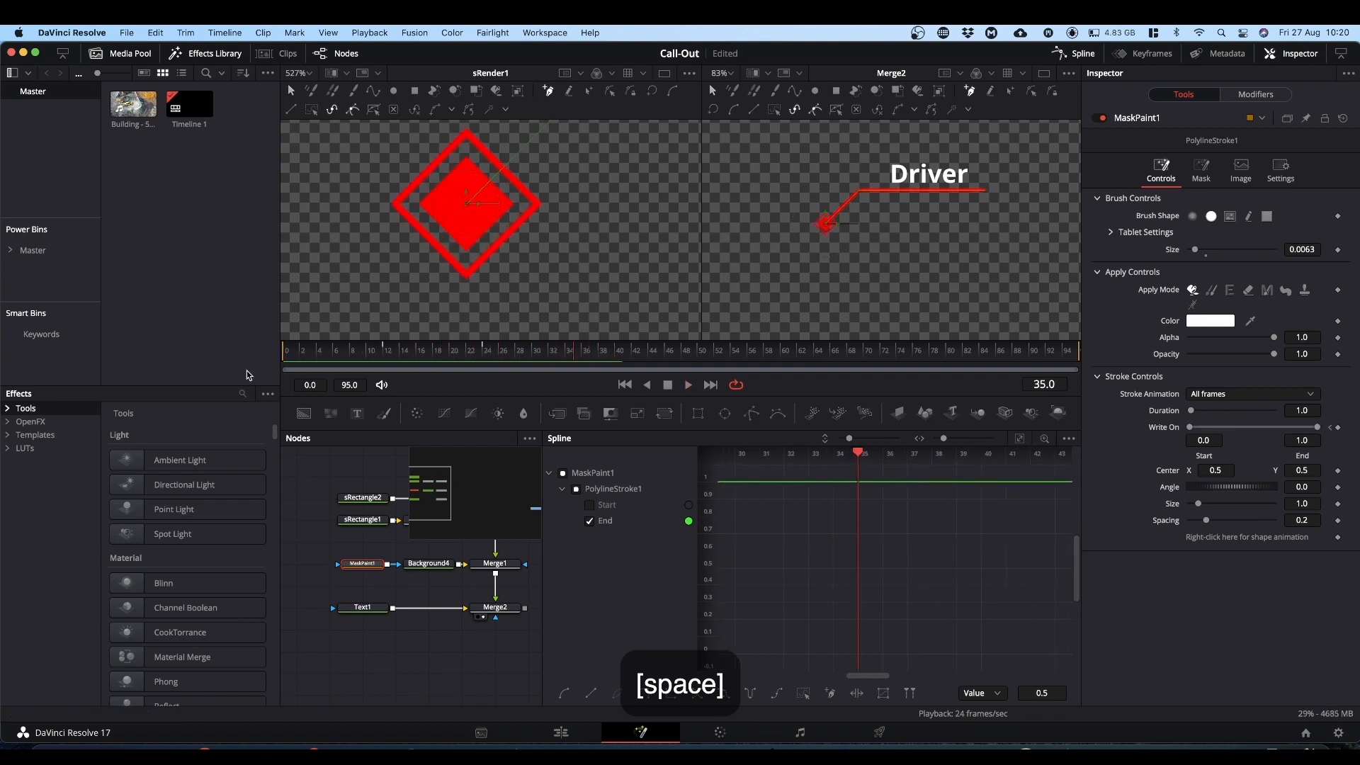
{"action": "left_click_drag", "start_coordinate": [573, 357], "coordinate": [486, 358]}
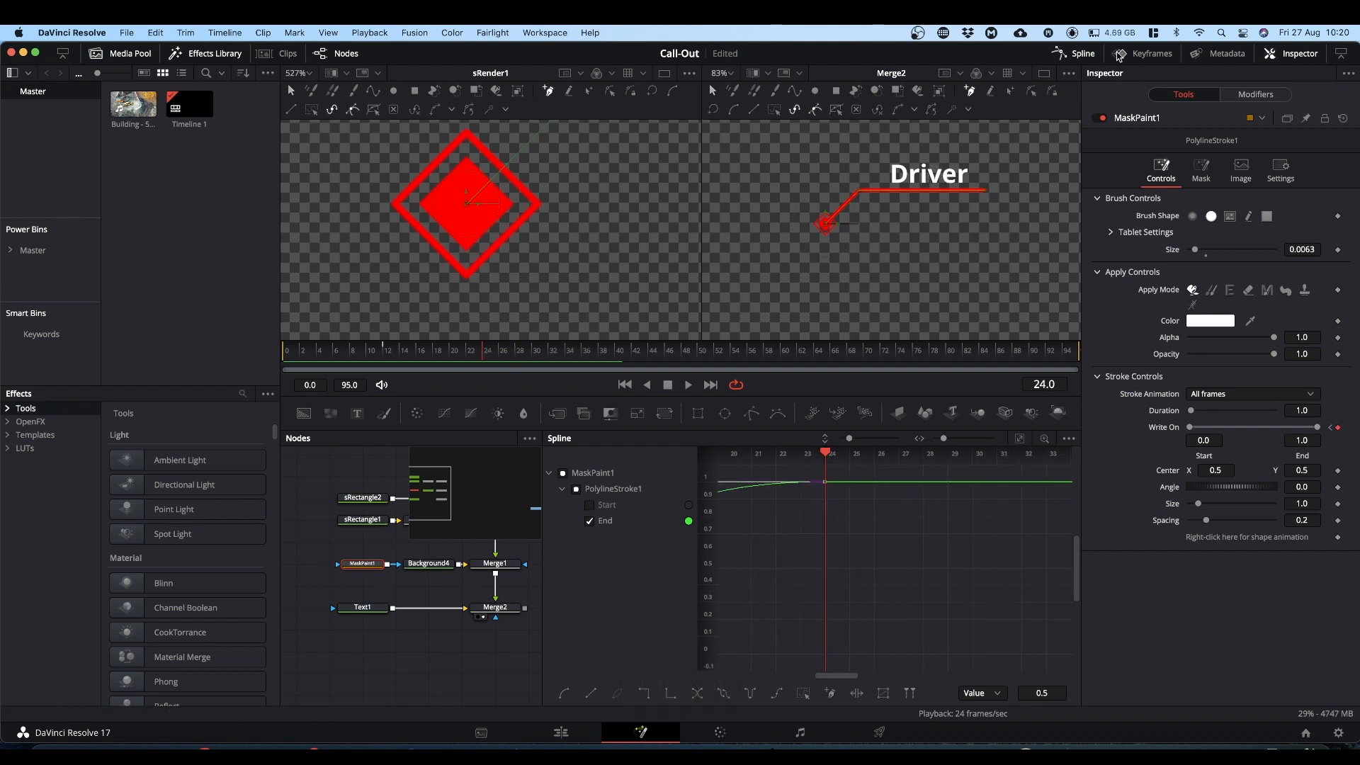
{"action": "left_click", "coordinate": [1080, 54]}
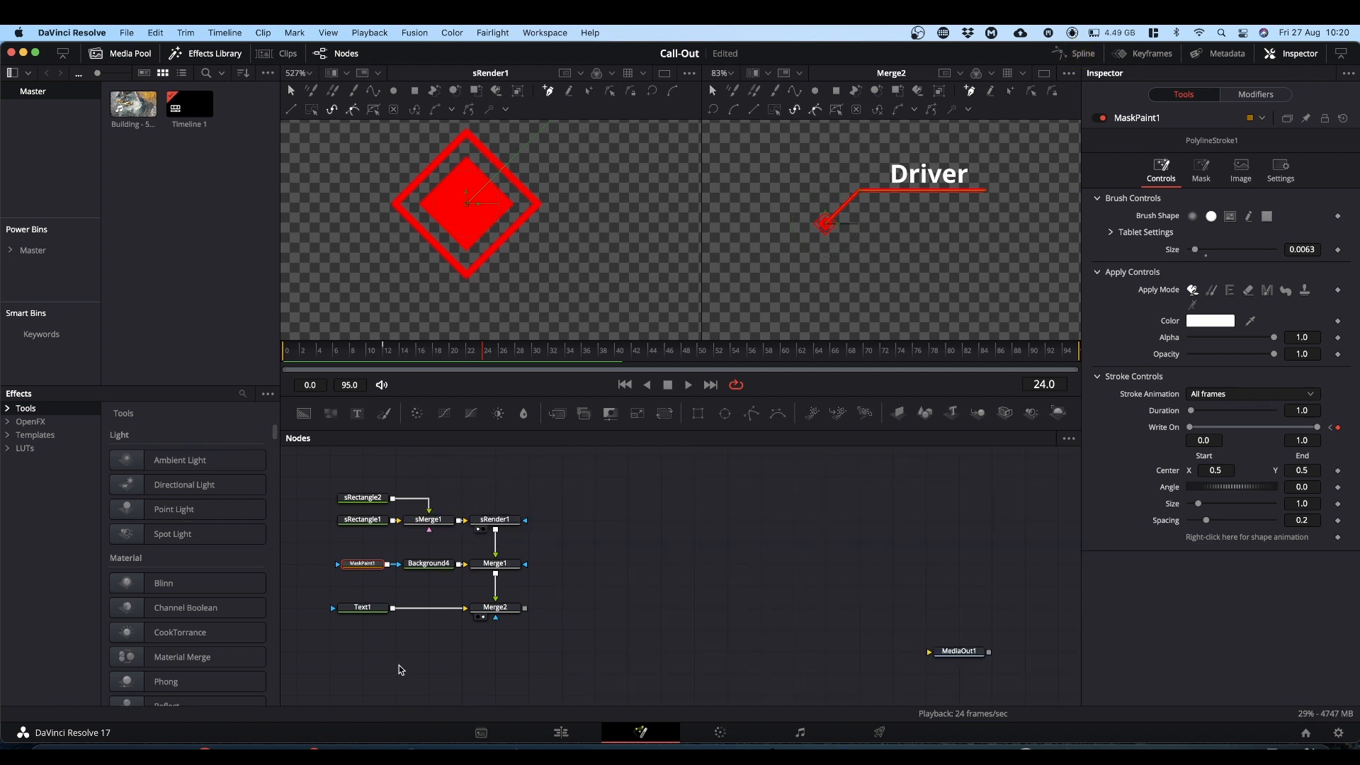
Attach a Rectangle mask to Text1 and fit it around the Driver label above the line, about 0.237 wide and 0.103 high
{"action": "left_click_drag", "start_coordinate": [367, 607], "coordinate": [433, 607]}
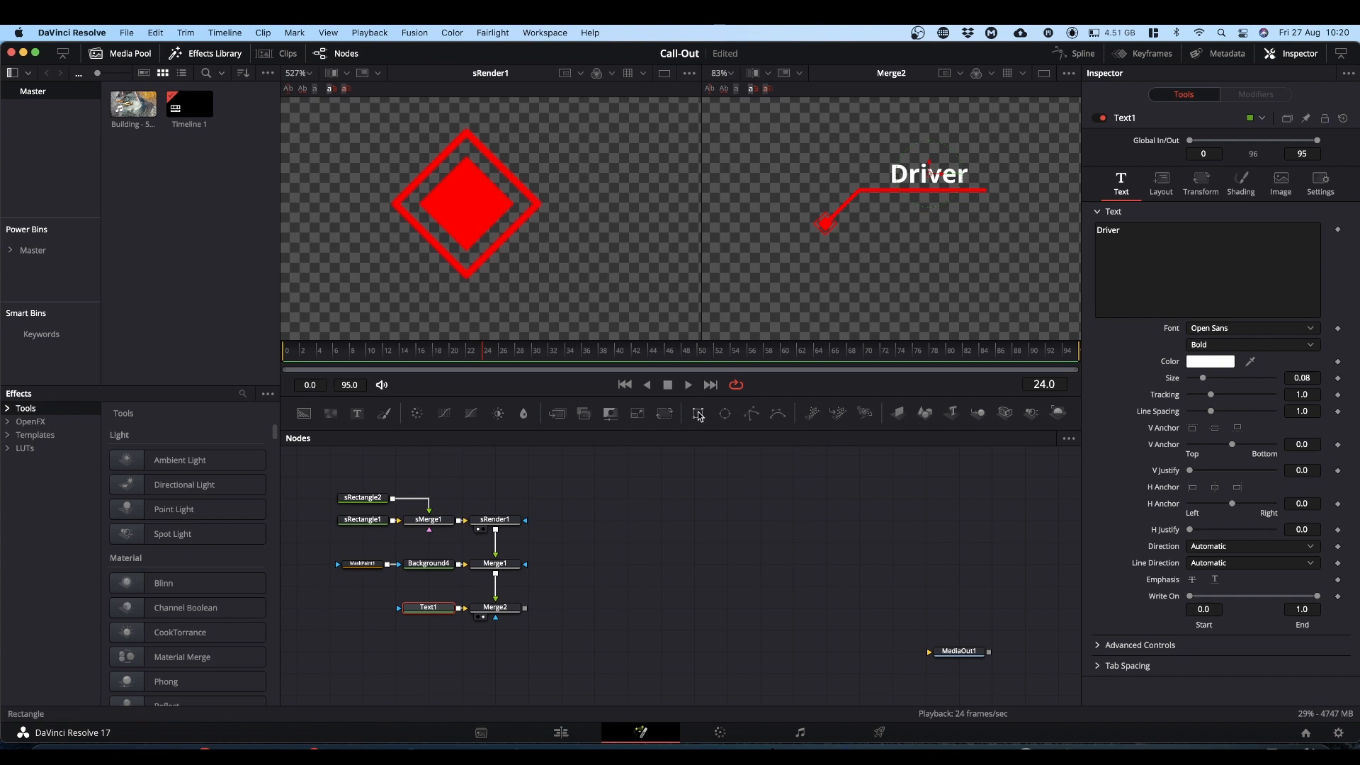
{"action": "left_click_drag", "start_coordinate": [698, 415], "coordinate": [426, 607]}
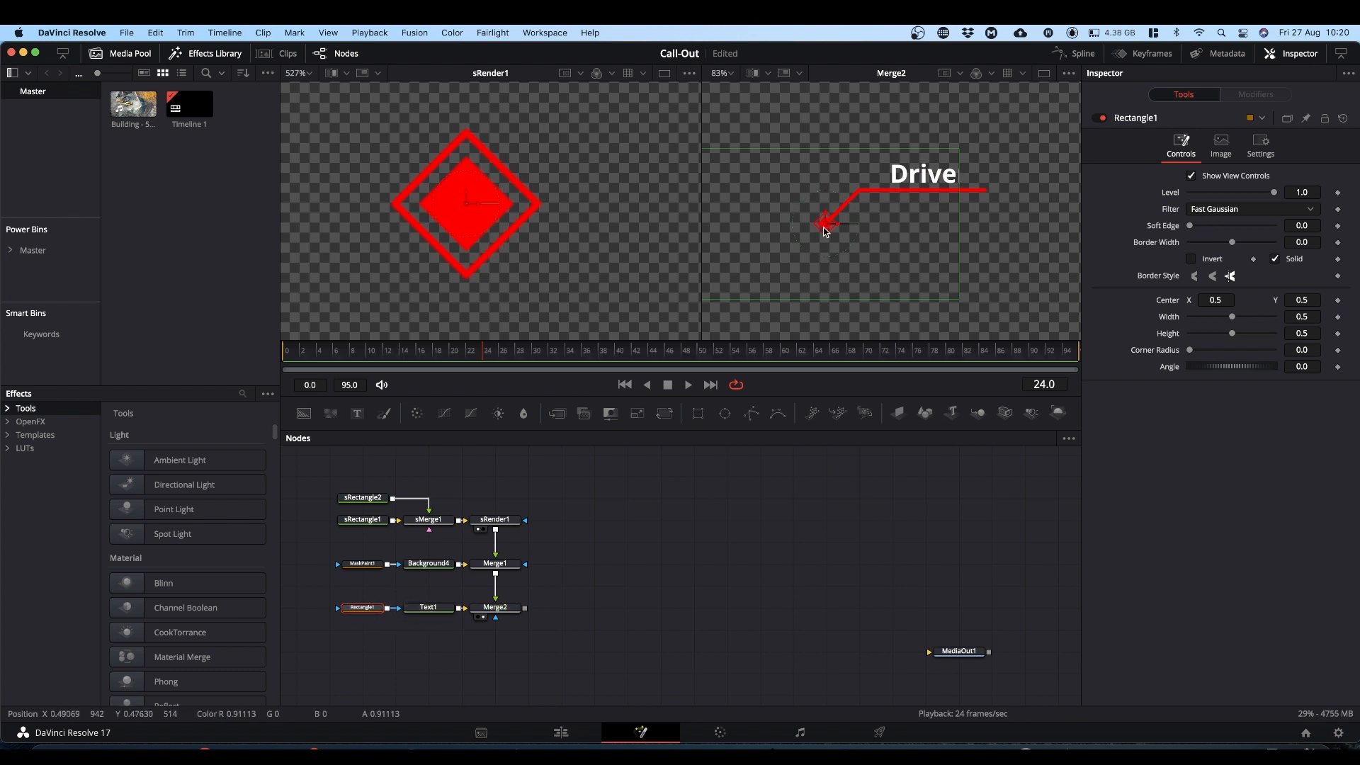
{"action": "left_click_drag", "start_coordinate": [825, 228], "coordinate": [933, 181]}
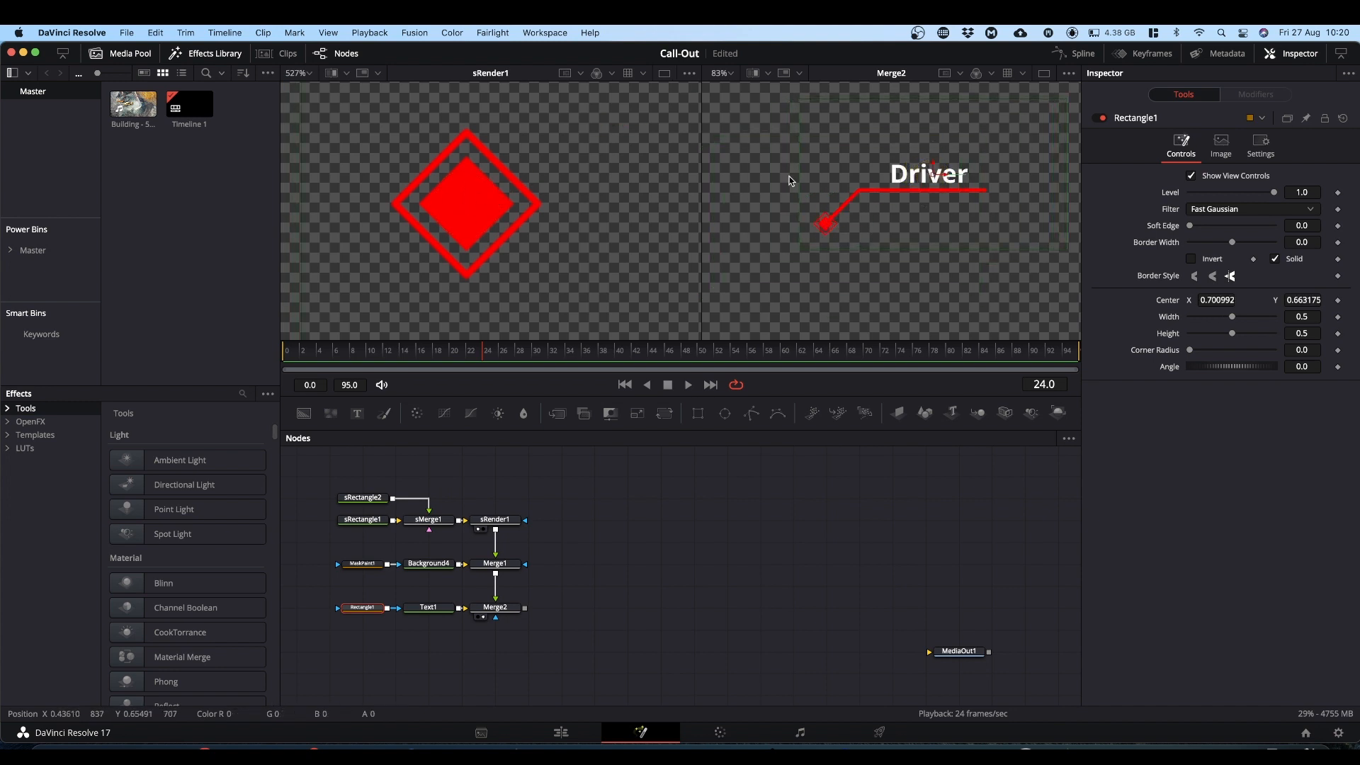
{"action": "left_click_drag", "start_coordinate": [799, 172], "coordinate": [859, 172]}
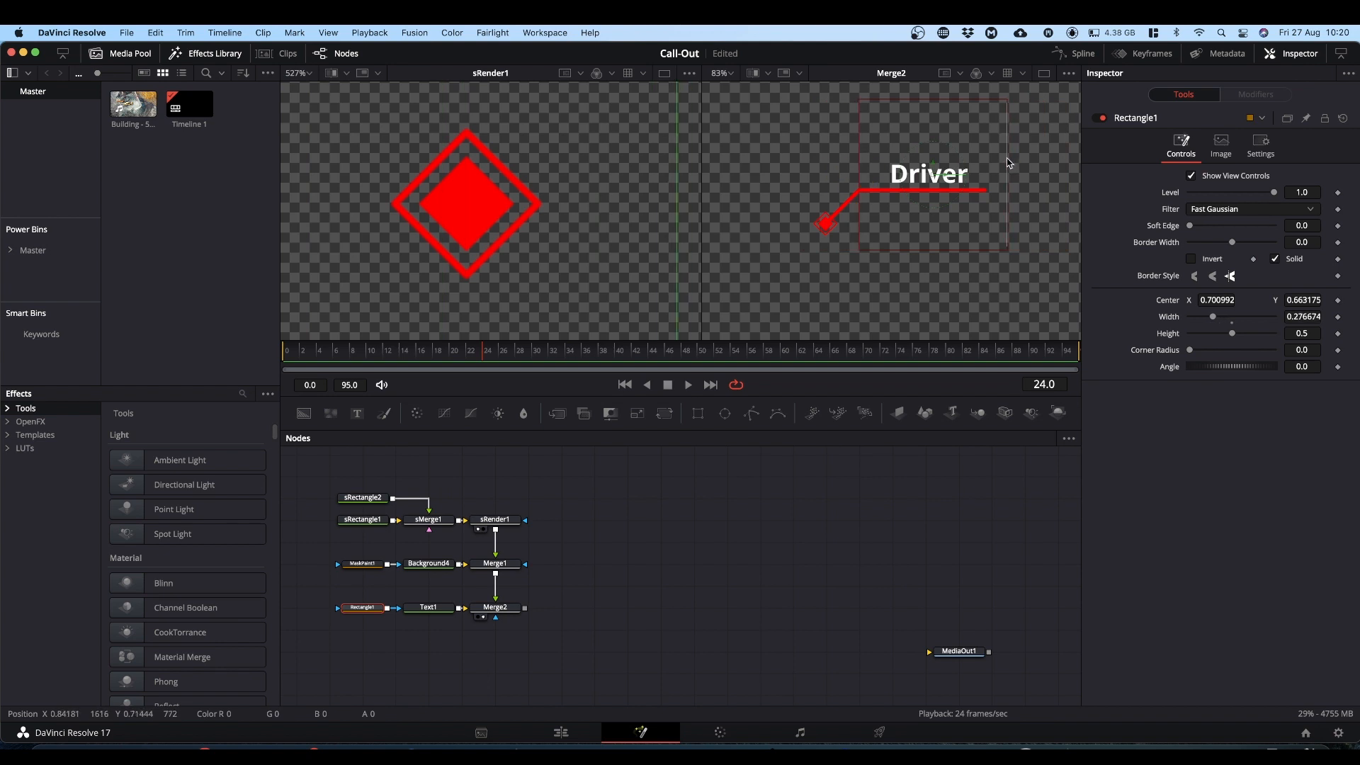
{"action": "left_click_drag", "start_coordinate": [1008, 160], "coordinate": [936, 177]}
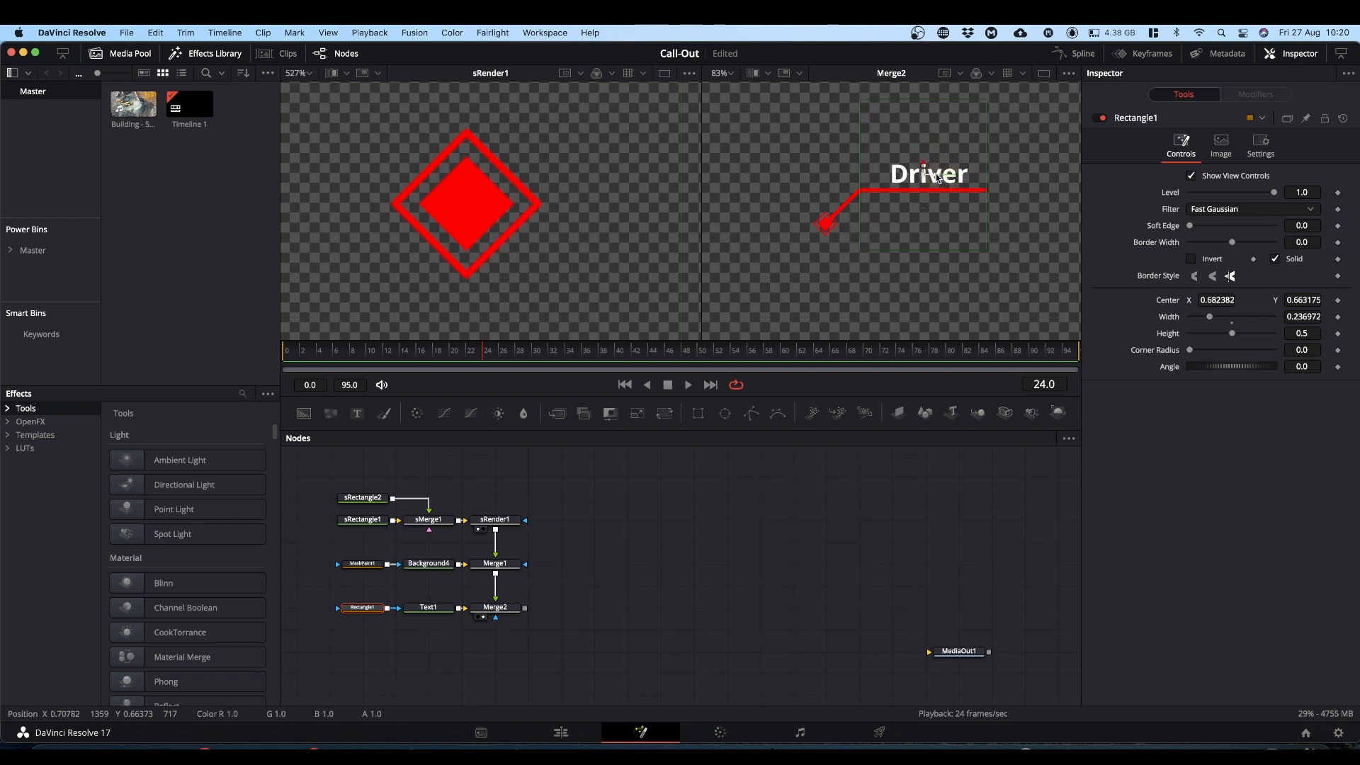
{"action": "left_click_drag", "start_coordinate": [929, 102], "coordinate": [925, 158]}
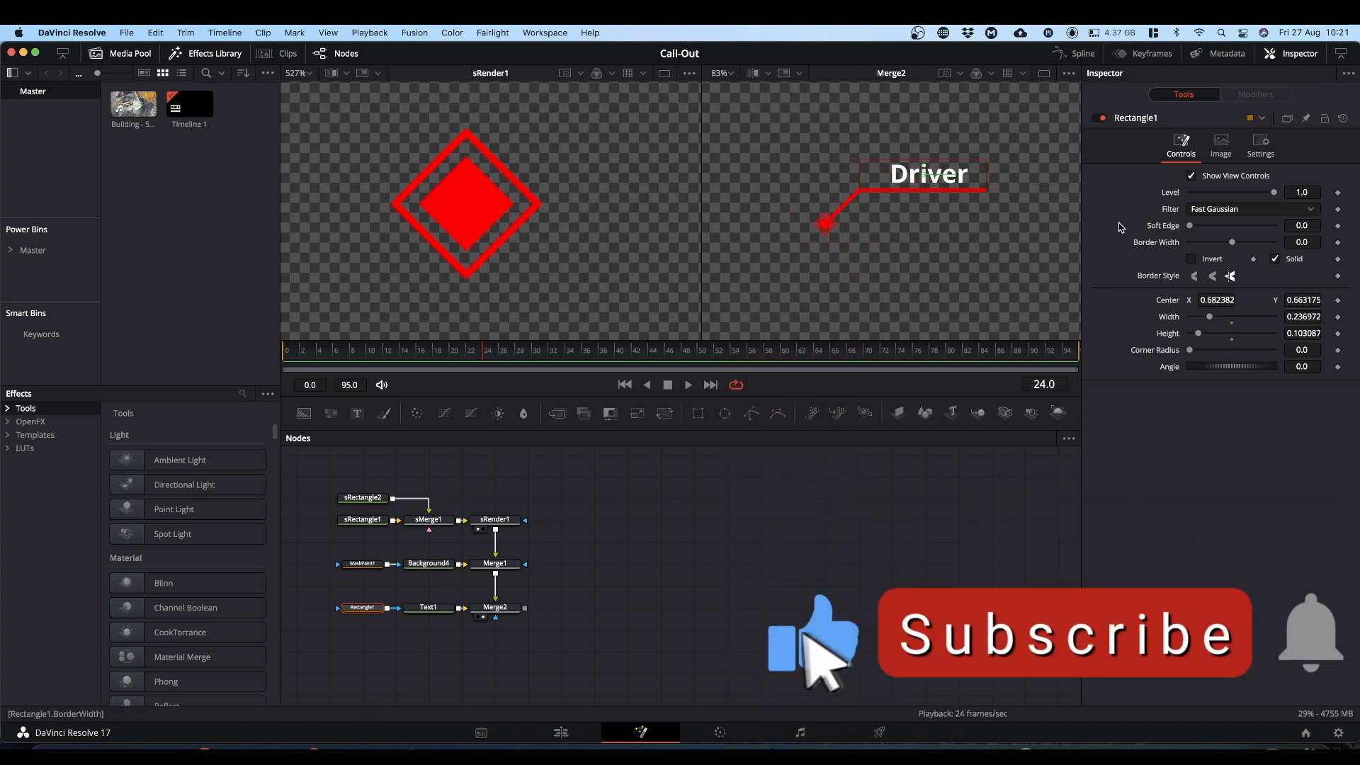
Keyframe Text1's layout Center at frames 24 and 37, keeping the label's current position
{"action": "left_click", "coordinate": [428, 607]}
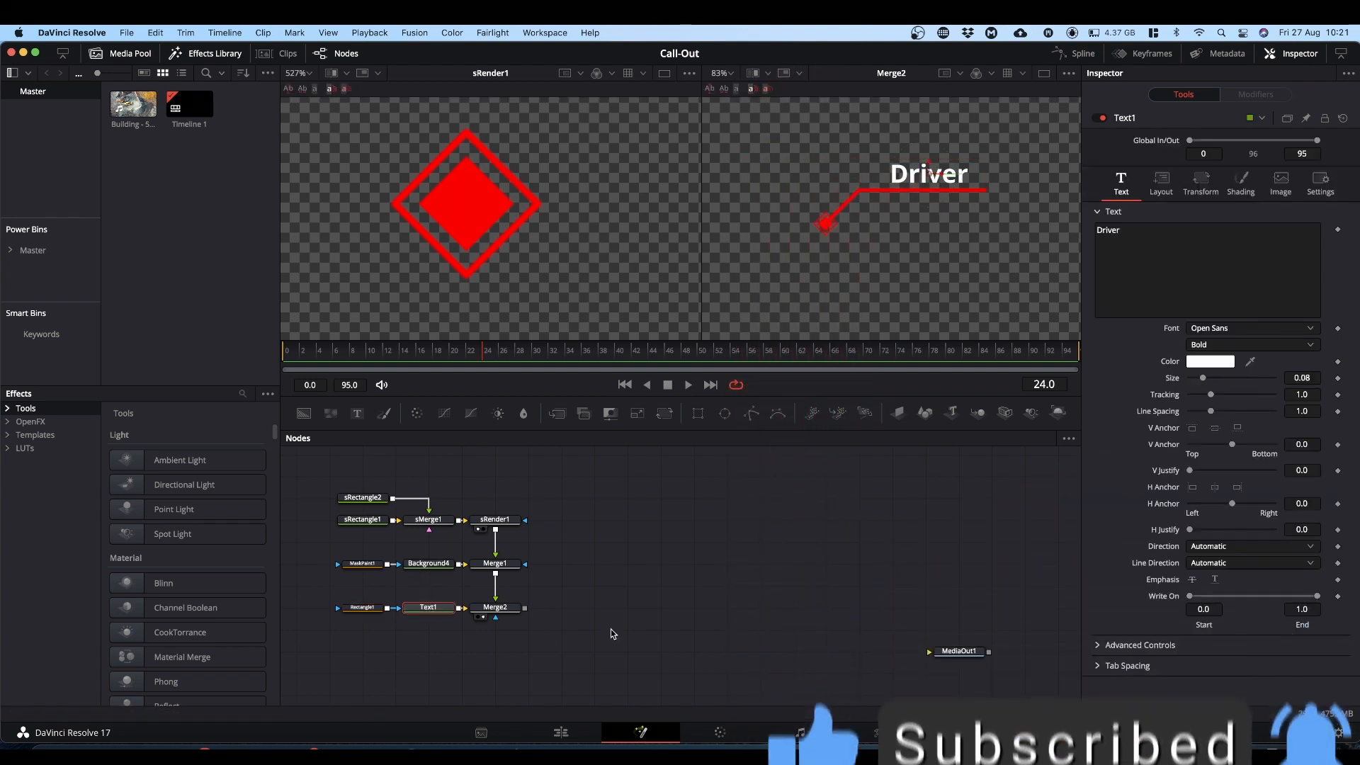
{"action": "left_click", "coordinate": [1161, 183]}
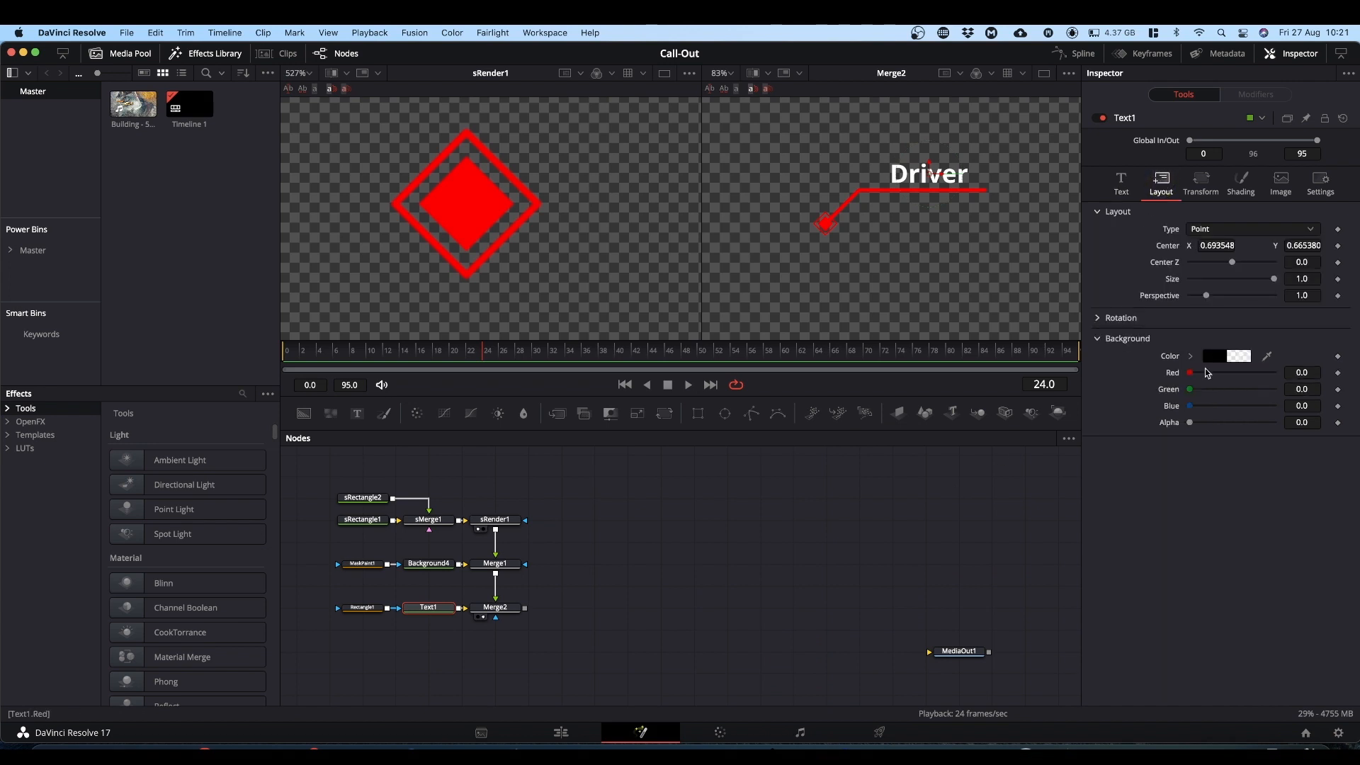
{"action": "left_click", "coordinate": [1339, 246]}
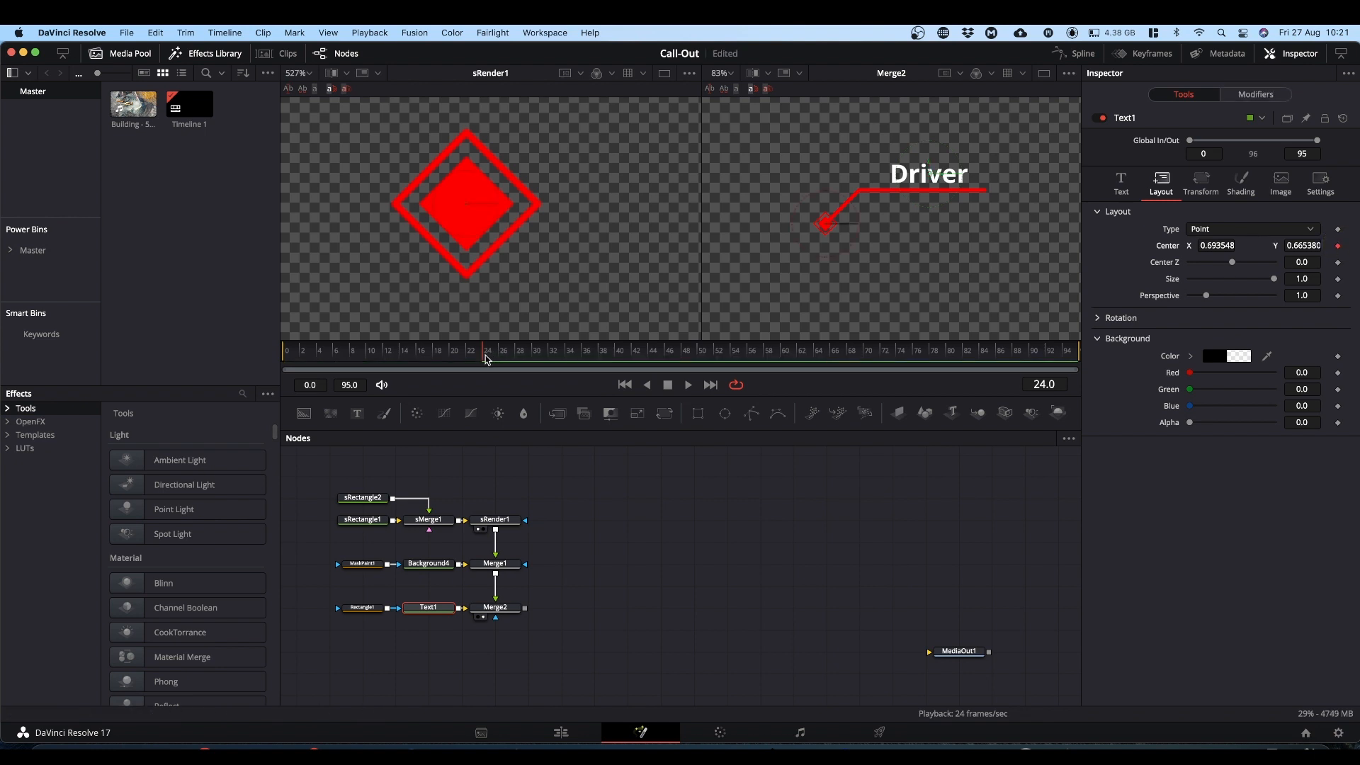
{"action": "left_click_drag", "start_coordinate": [483, 359], "coordinate": [594, 368]}
{"action": "left_click", "coordinate": [1340, 246]}
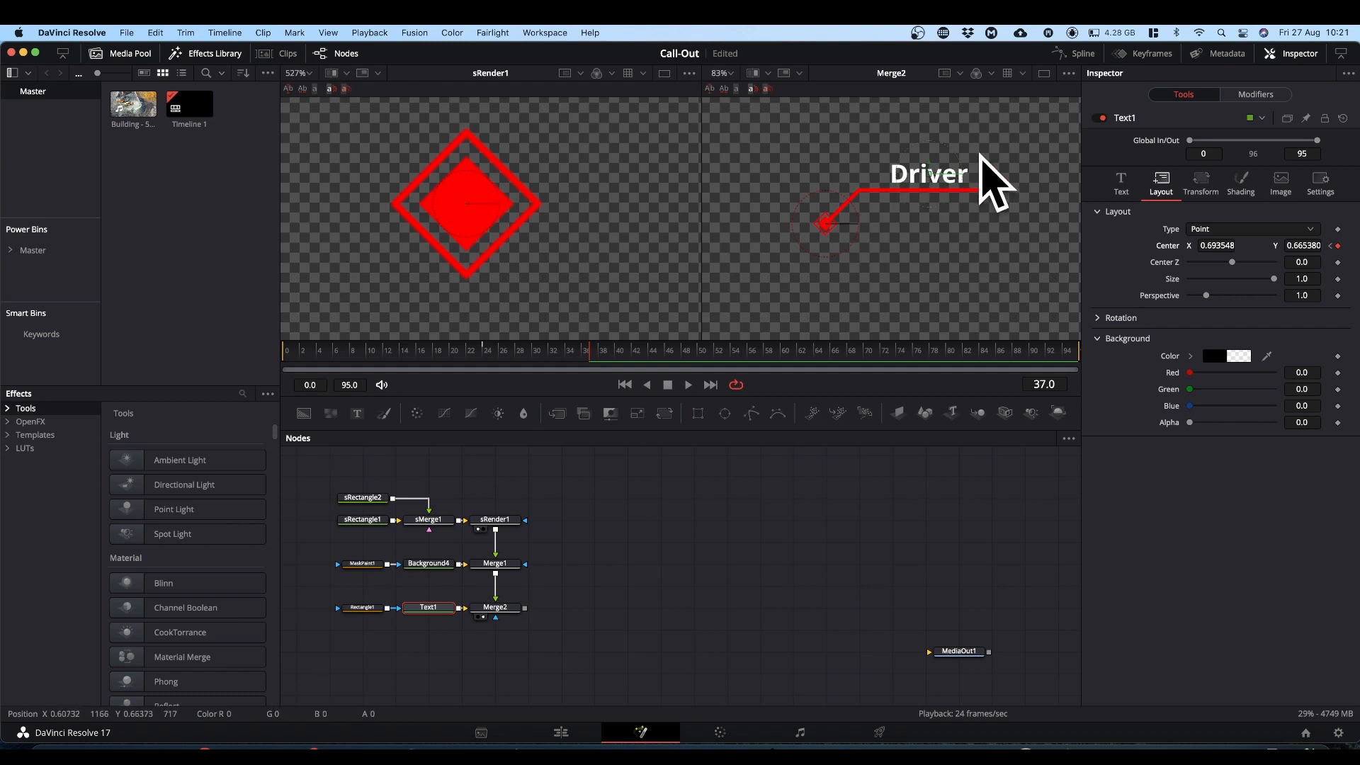
At the frame 24 keyframe, move the Driver text horizontally out of its mask to about X 0.489, and check it at frame 37
{"action": "left_click", "coordinate": [486, 356]}
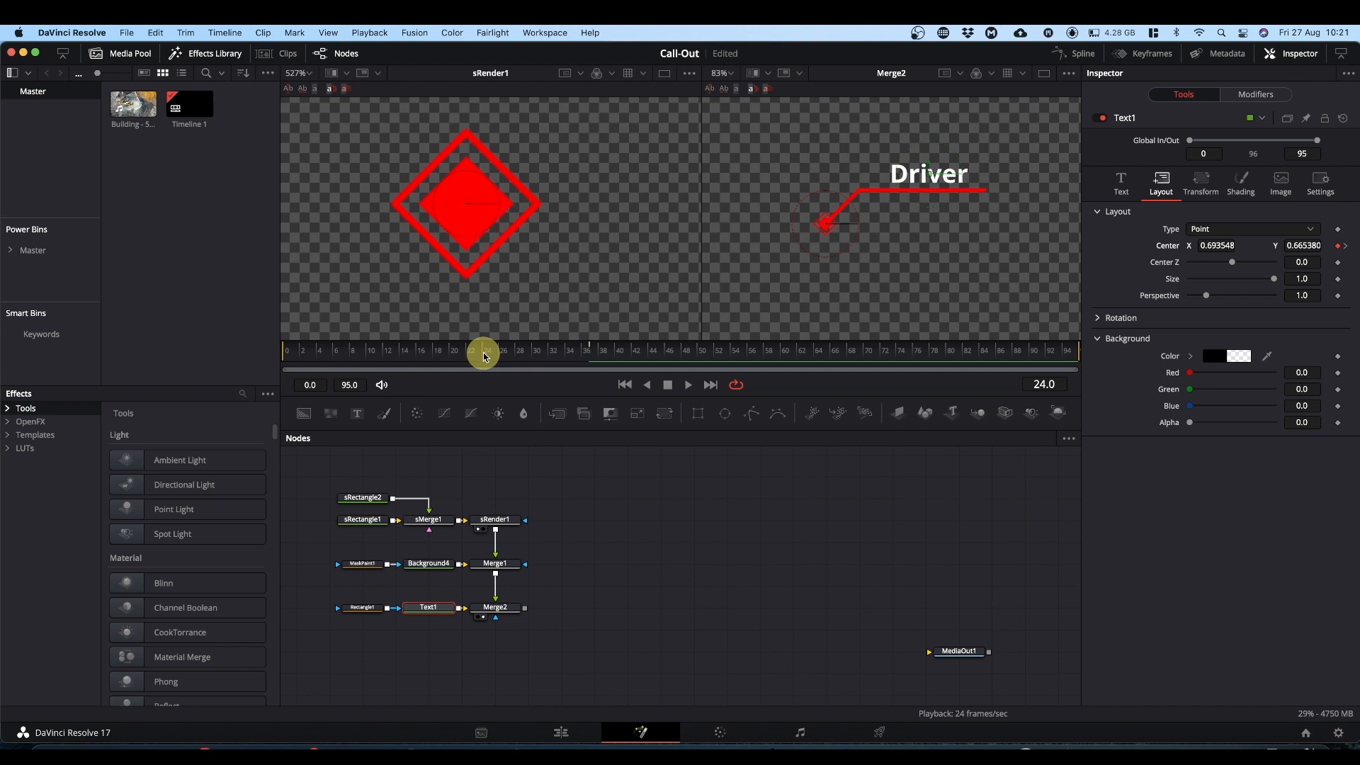
{"action": "left_click_drag", "start_coordinate": [486, 356], "coordinate": [590, 356]}
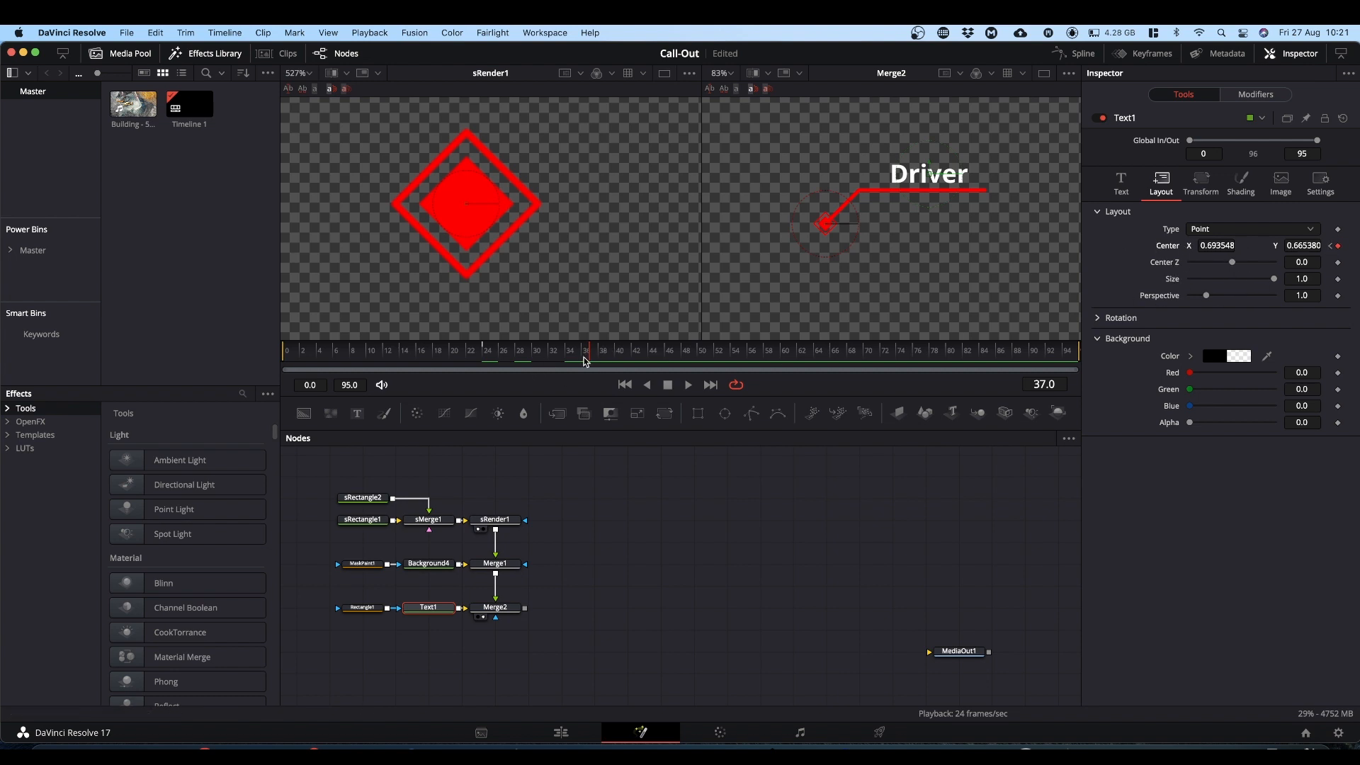
{"action": "left_click_drag", "start_coordinate": [590, 358], "coordinate": [484, 364]}
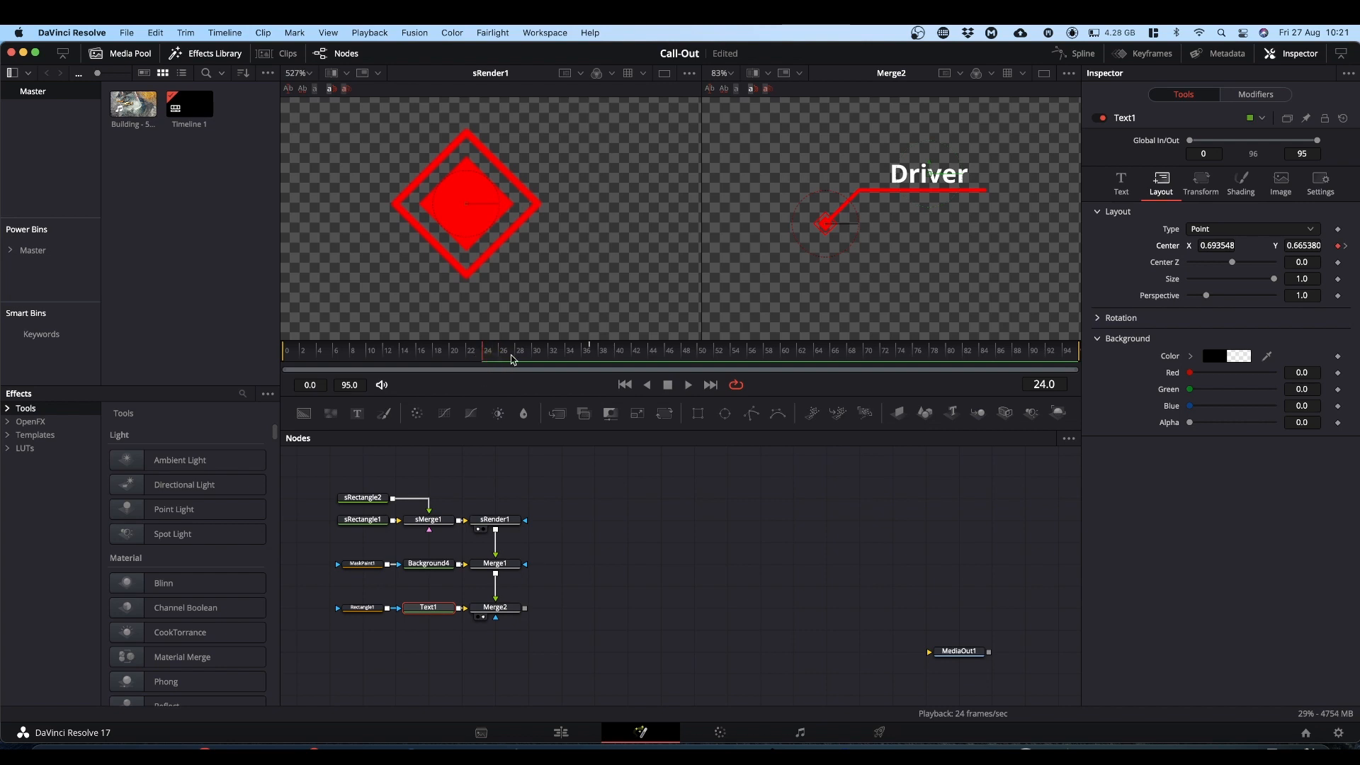
{"action": "left_click", "coordinate": [942, 177]}
{"action": "left_click_drag", "start_coordinate": [943, 176], "coordinate": [833, 181]}
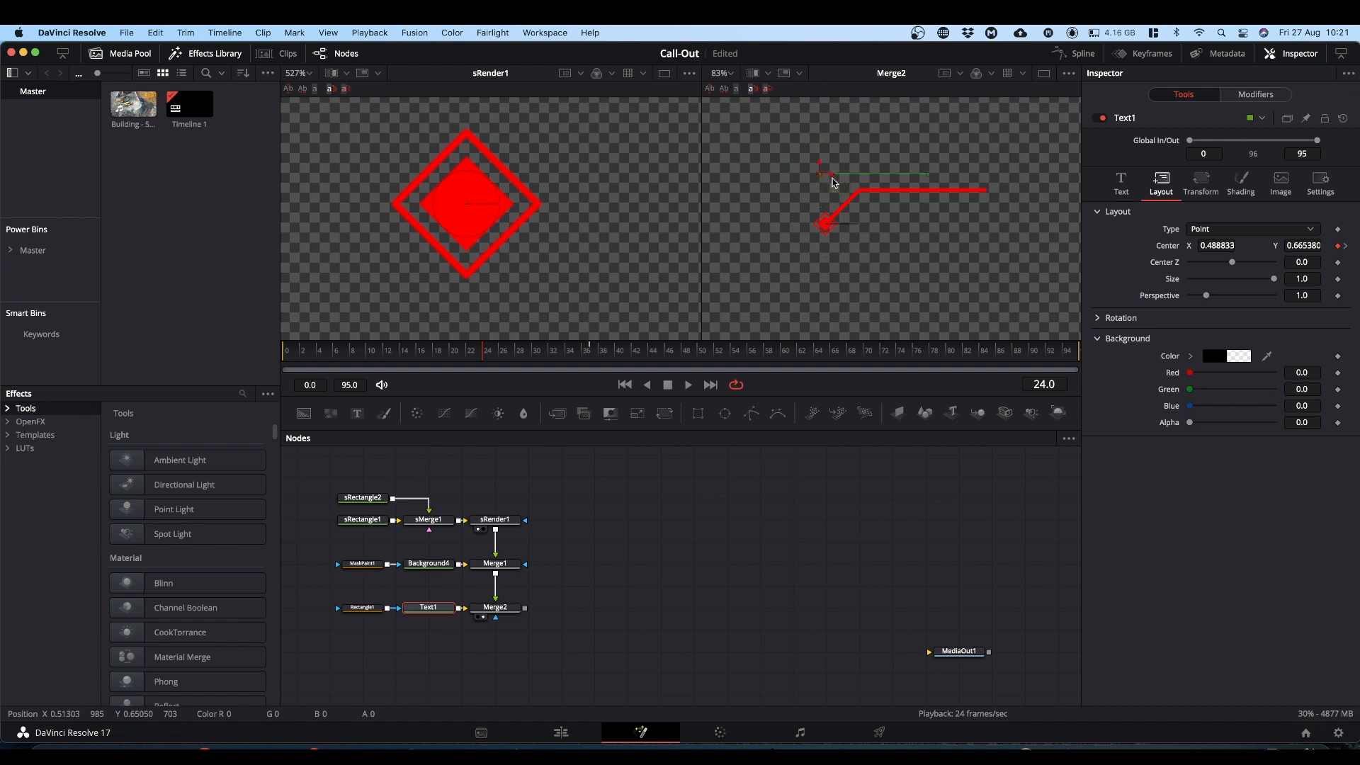
{"action": "left_click", "coordinate": [591, 360]}
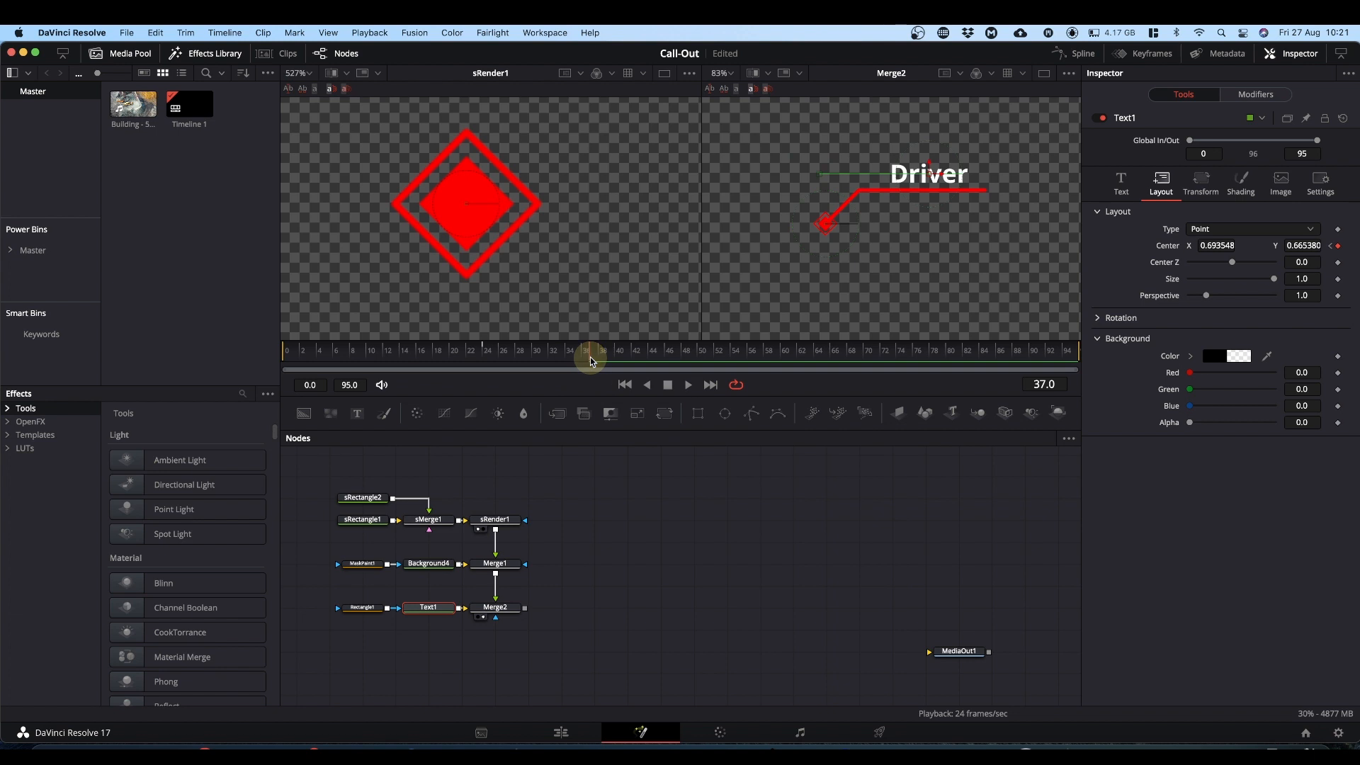
Keyframe Text1's Center at frame 60, and at frame 72 slide the Driver text horizontally out of its mask to about X 0.875
{"action": "key", "text": "Left"}
{"action": "left_click_drag", "start_coordinate": [583, 359], "coordinate": [780, 362]}
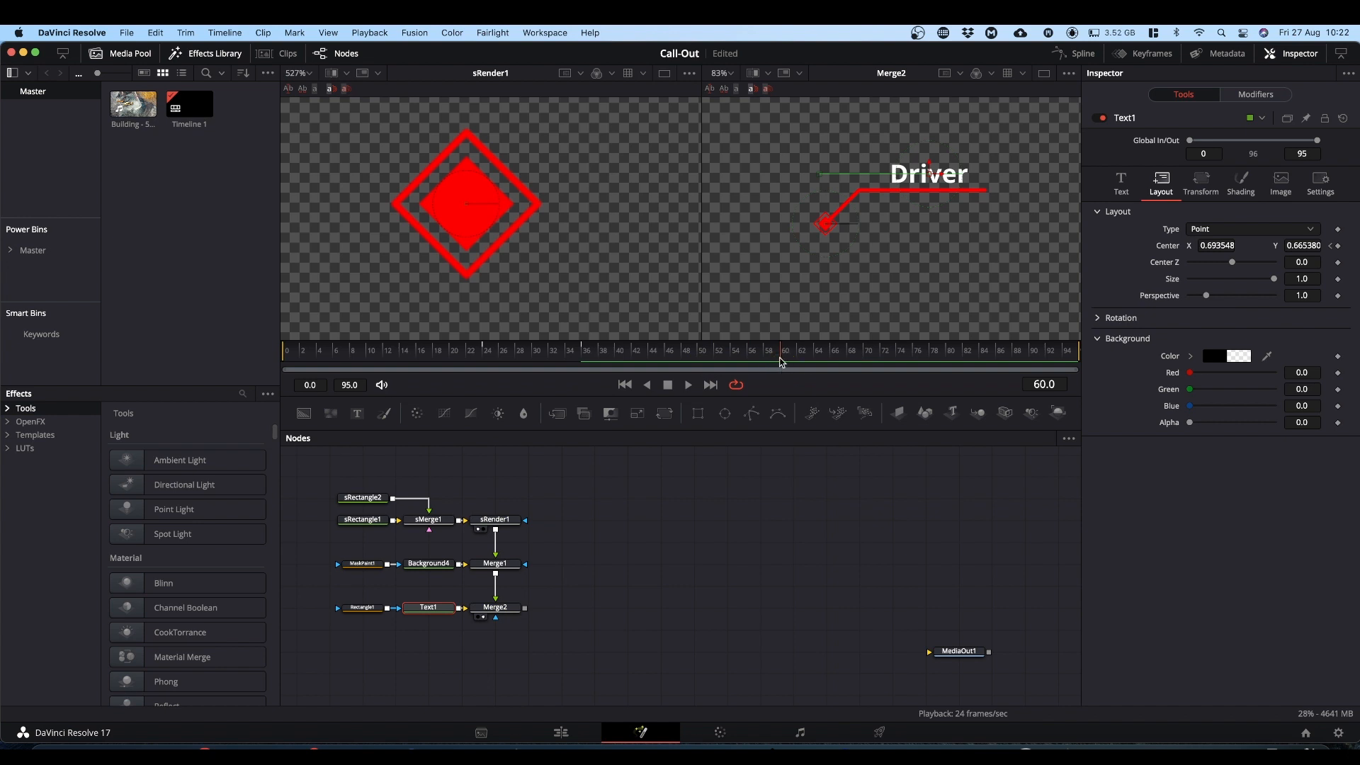
{"action": "left_click", "coordinate": [1339, 246]}
{"action": "left_click_drag", "start_coordinate": [780, 362], "coordinate": [884, 365]}
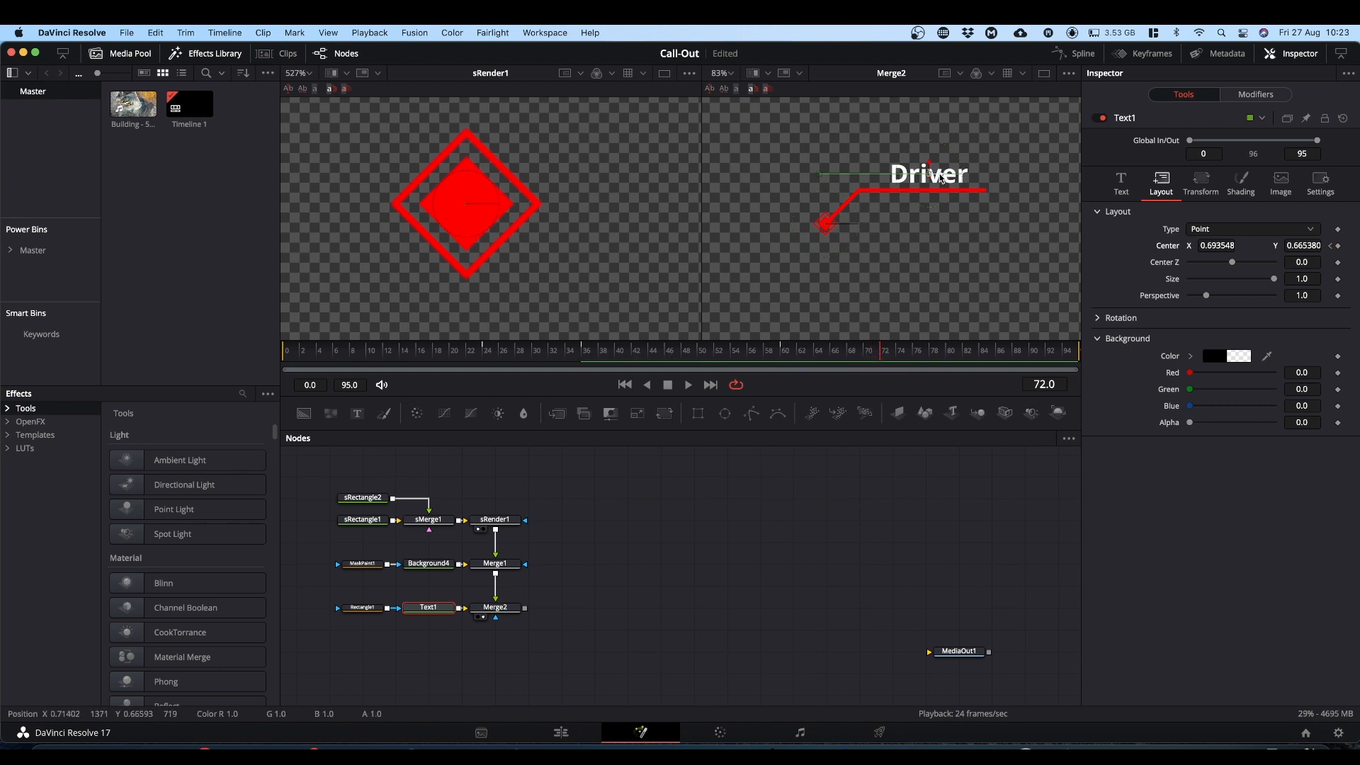
{"action": "left_click_drag", "start_coordinate": [944, 177], "coordinate": [1038, 177]}
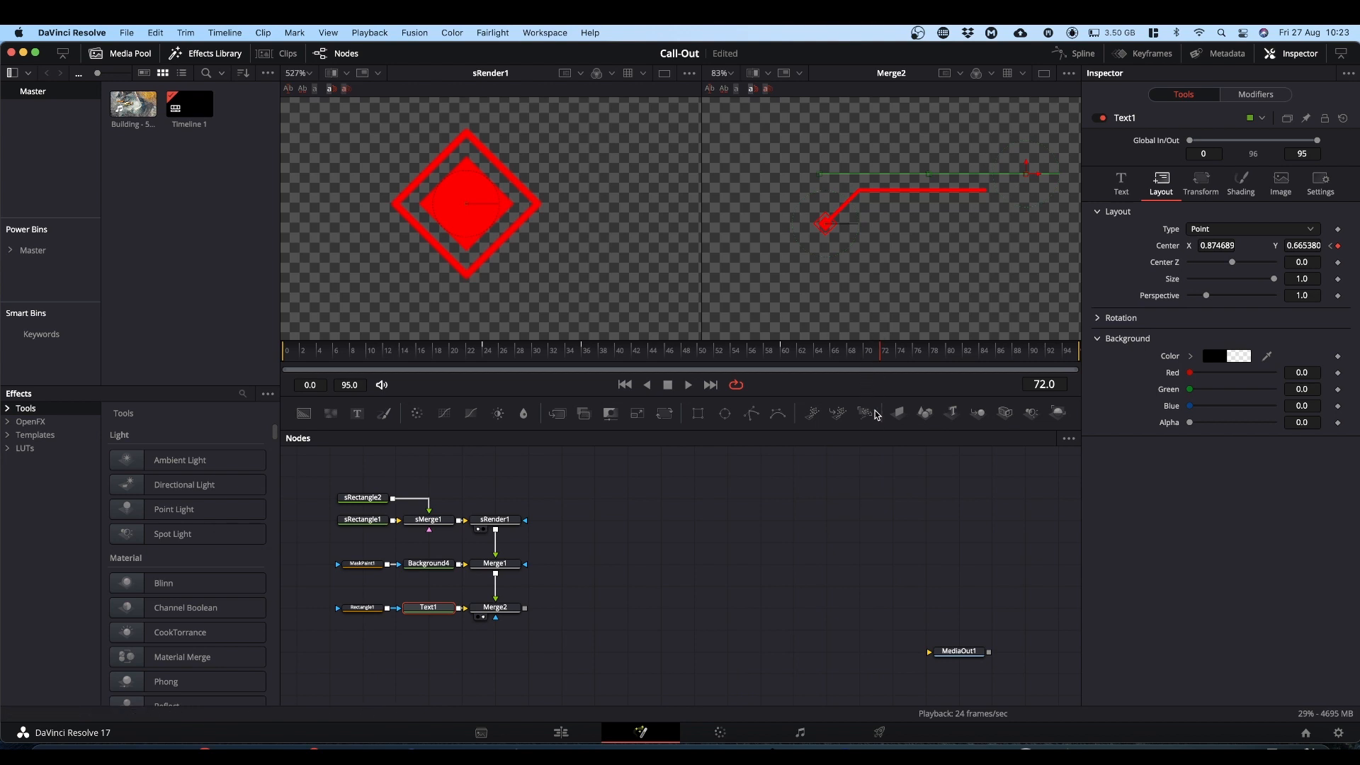
Keyframe MaskPaint1's Write On at frame 72 and reduce its End to 0.0 at frame 84 so the line retracts
{"action": "left_click", "coordinate": [362, 564]}
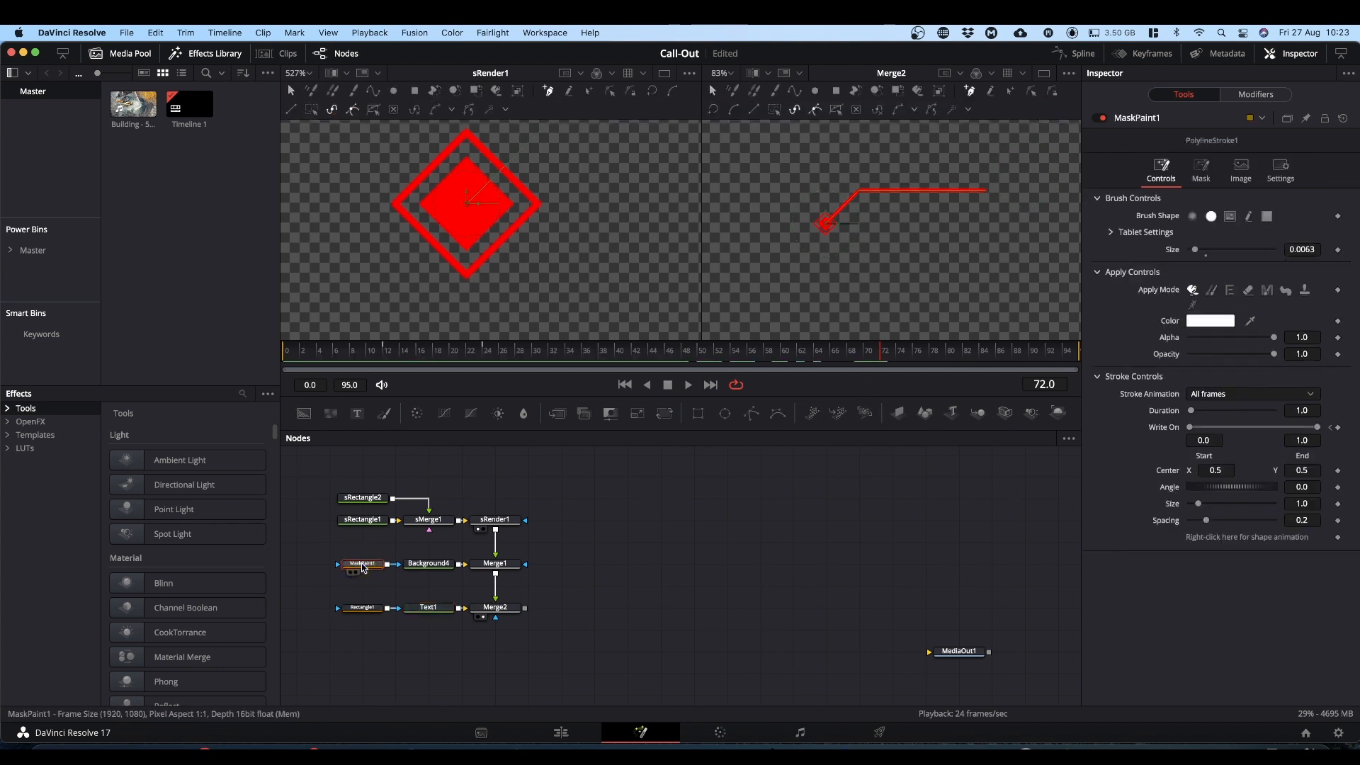
{"action": "left_click", "coordinate": [1337, 428]}
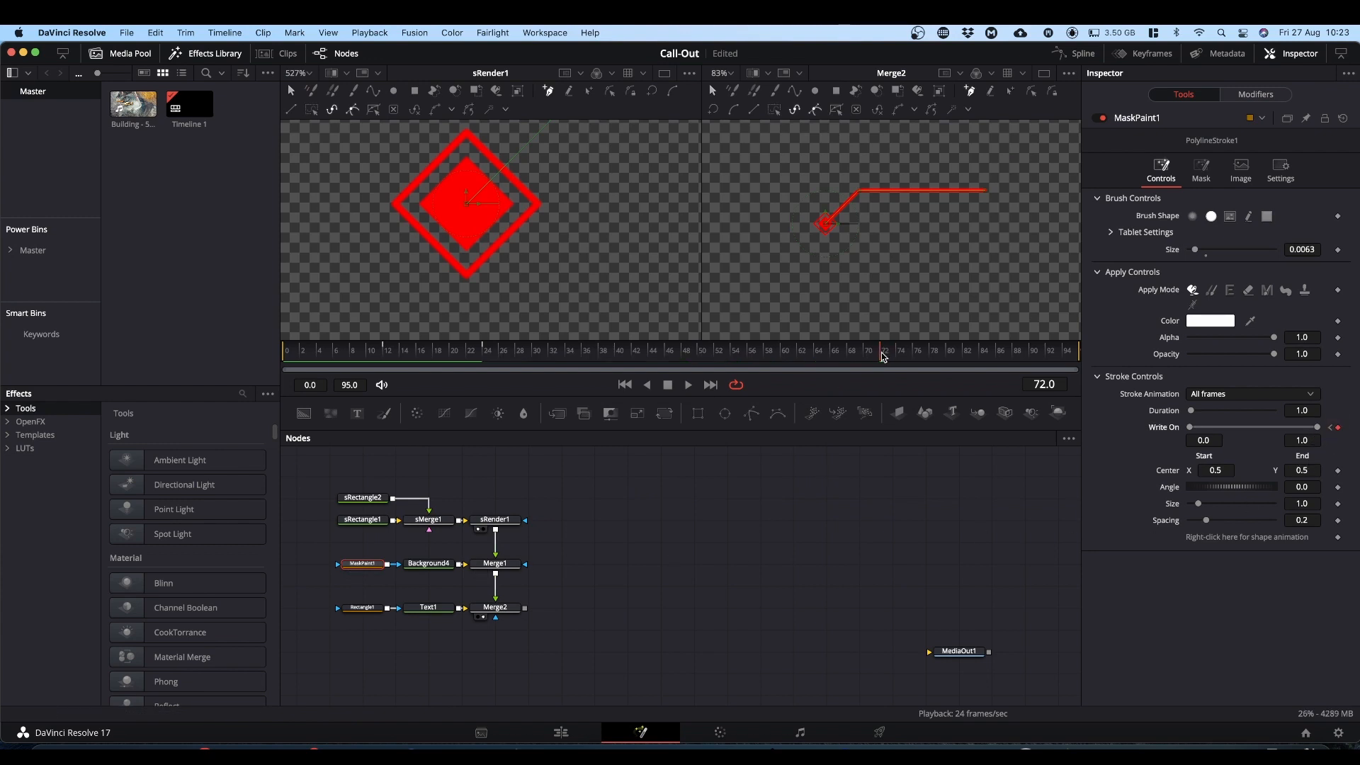
{"action": "left_click_drag", "start_coordinate": [881, 357], "coordinate": [983, 360]}
{"action": "left_click_drag", "start_coordinate": [1317, 427], "coordinate": [1133, 430]}
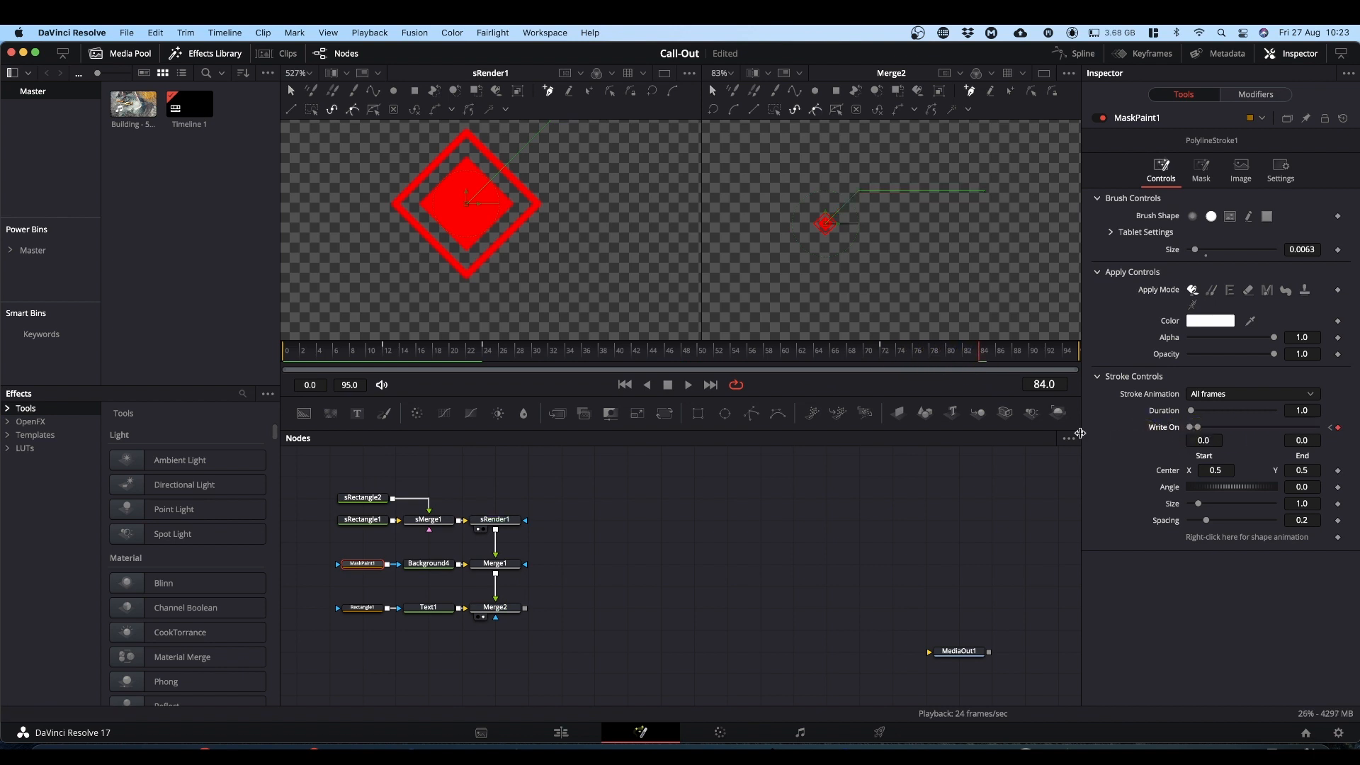
Keyframe sRectangle1's Width at frame 84 and shrink it to 0.0 at frame 95
{"action": "left_click", "coordinate": [366, 521]}
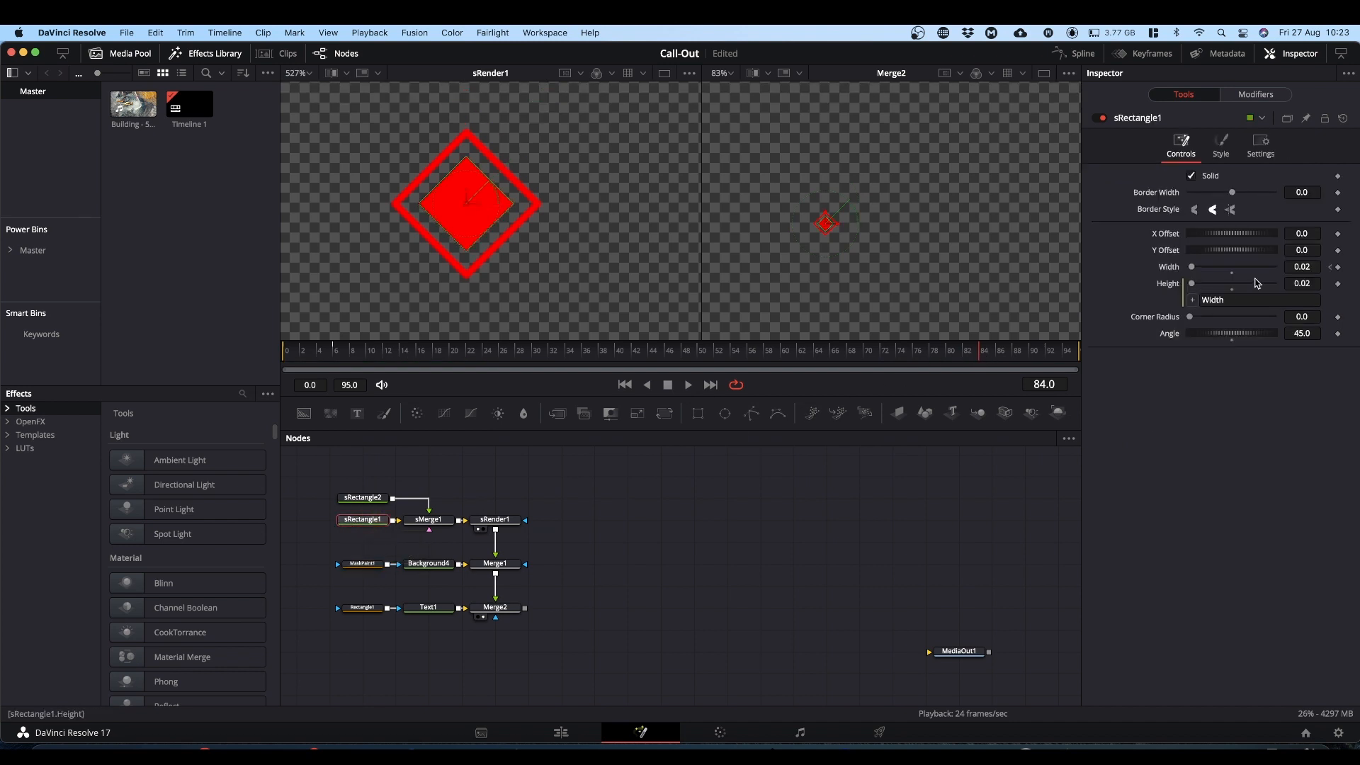
{"action": "left_click", "coordinate": [1338, 268]}
{"action": "left_click_drag", "start_coordinate": [979, 352], "coordinate": [1073, 353]}
{"action": "left_click_drag", "start_coordinate": [1193, 270], "coordinate": [1162, 267]}
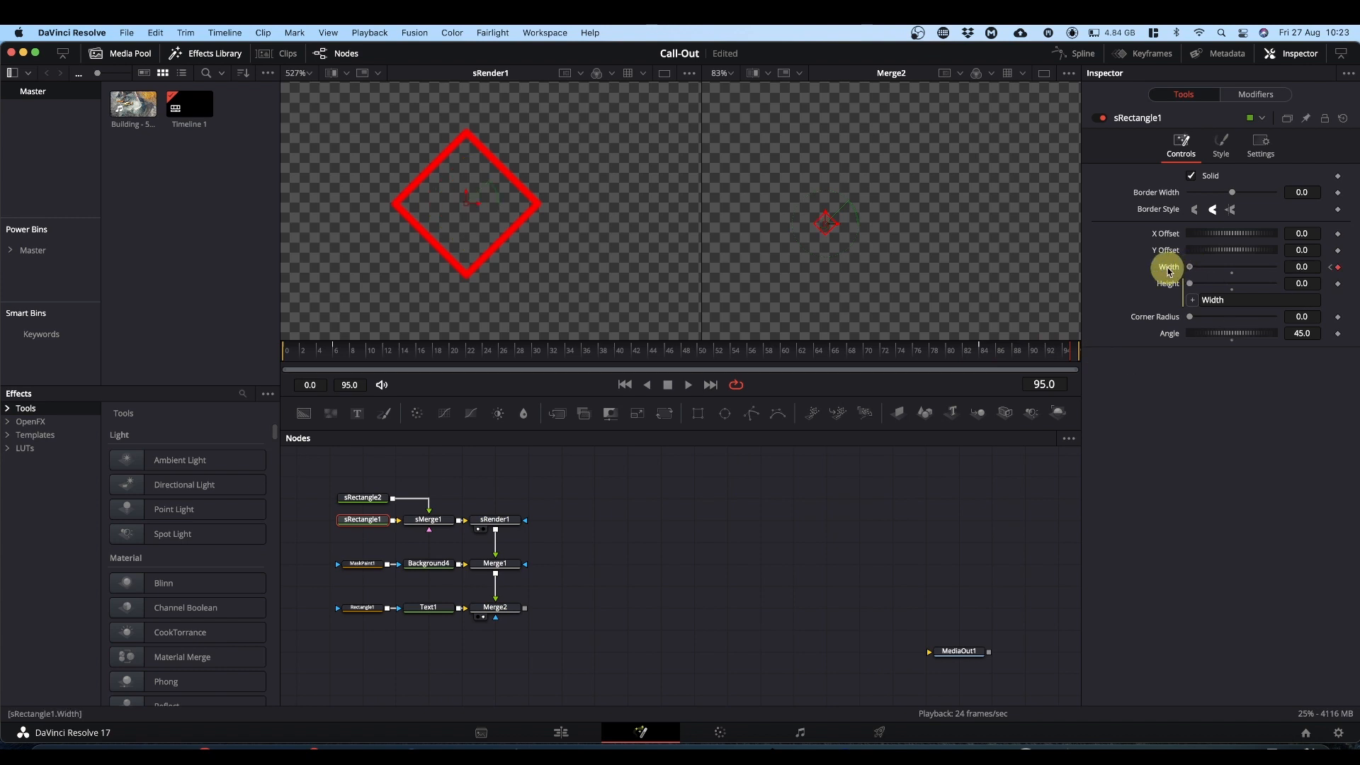
Keyframe sRectangle2's Width at frame 84 and bring it down to 0.0 at frame 95
{"action": "left_click", "coordinate": [362, 497]}
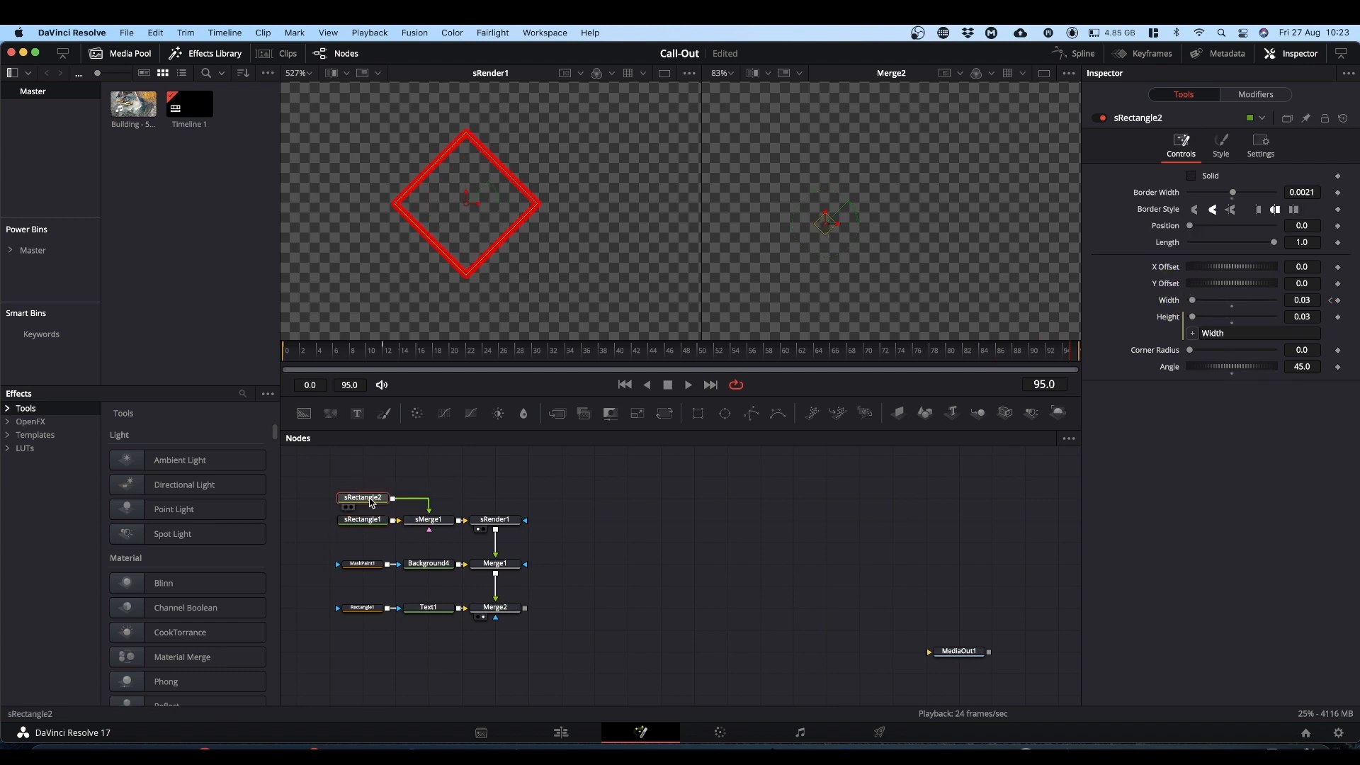
{"action": "left_click", "coordinate": [979, 354]}
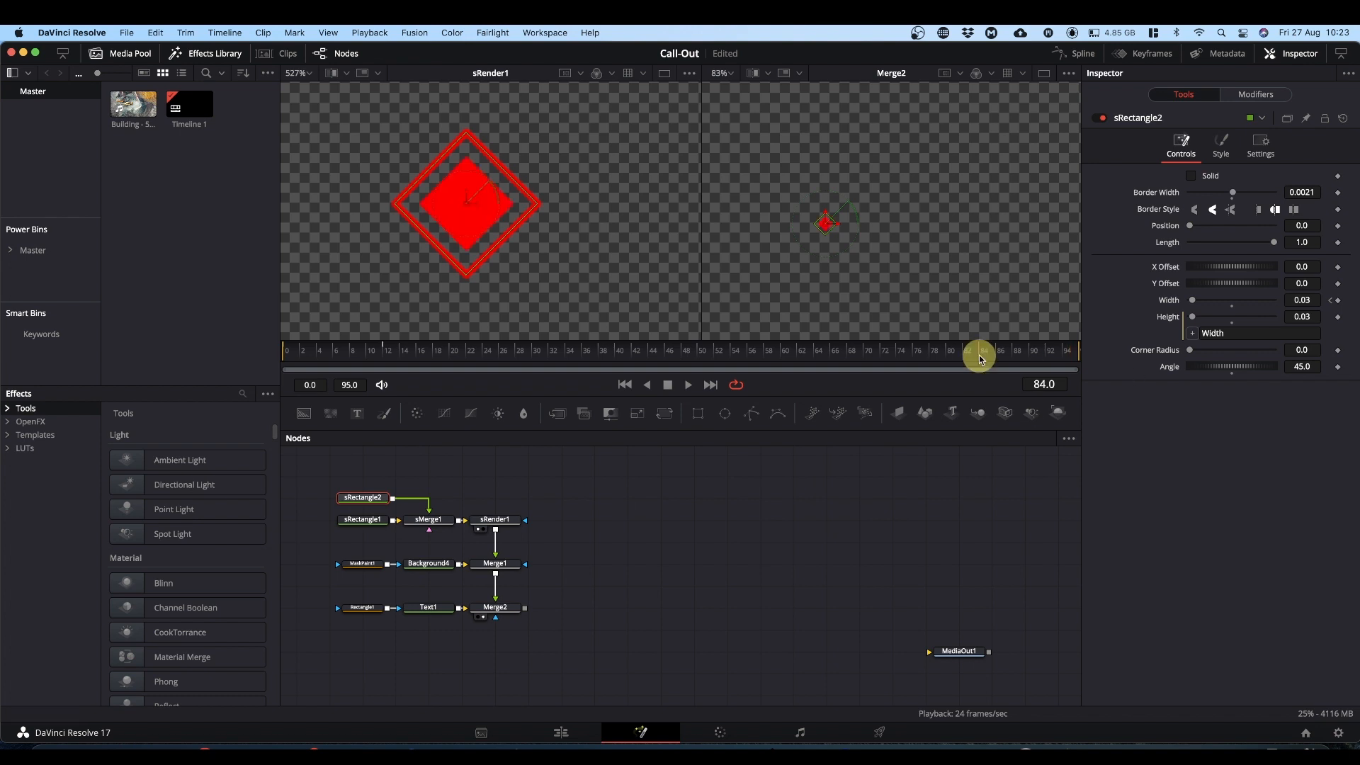
{"action": "left_click", "coordinate": [1338, 300]}
{"action": "left_click_drag", "start_coordinate": [1017, 354], "coordinate": [1117, 352]}
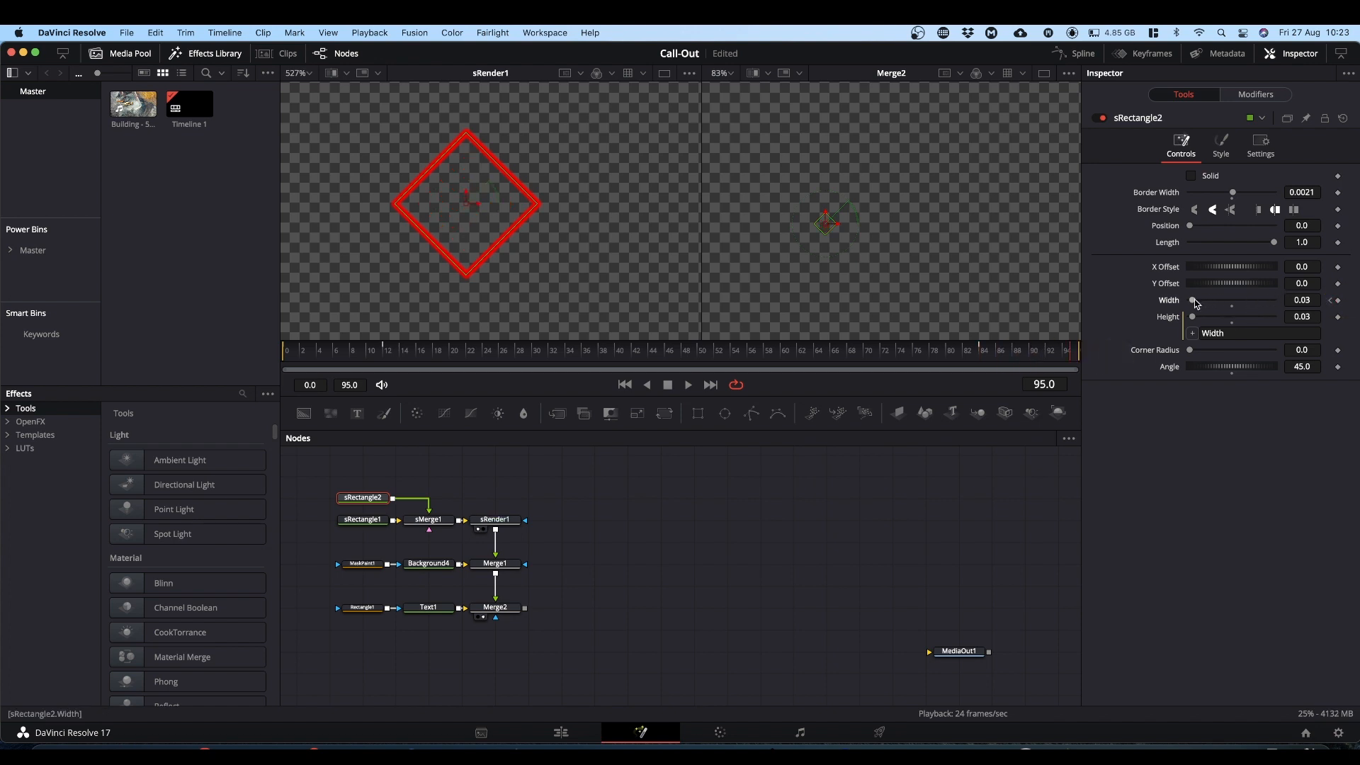
{"action": "left_click_drag", "start_coordinate": [1194, 299], "coordinate": [1068, 309]}
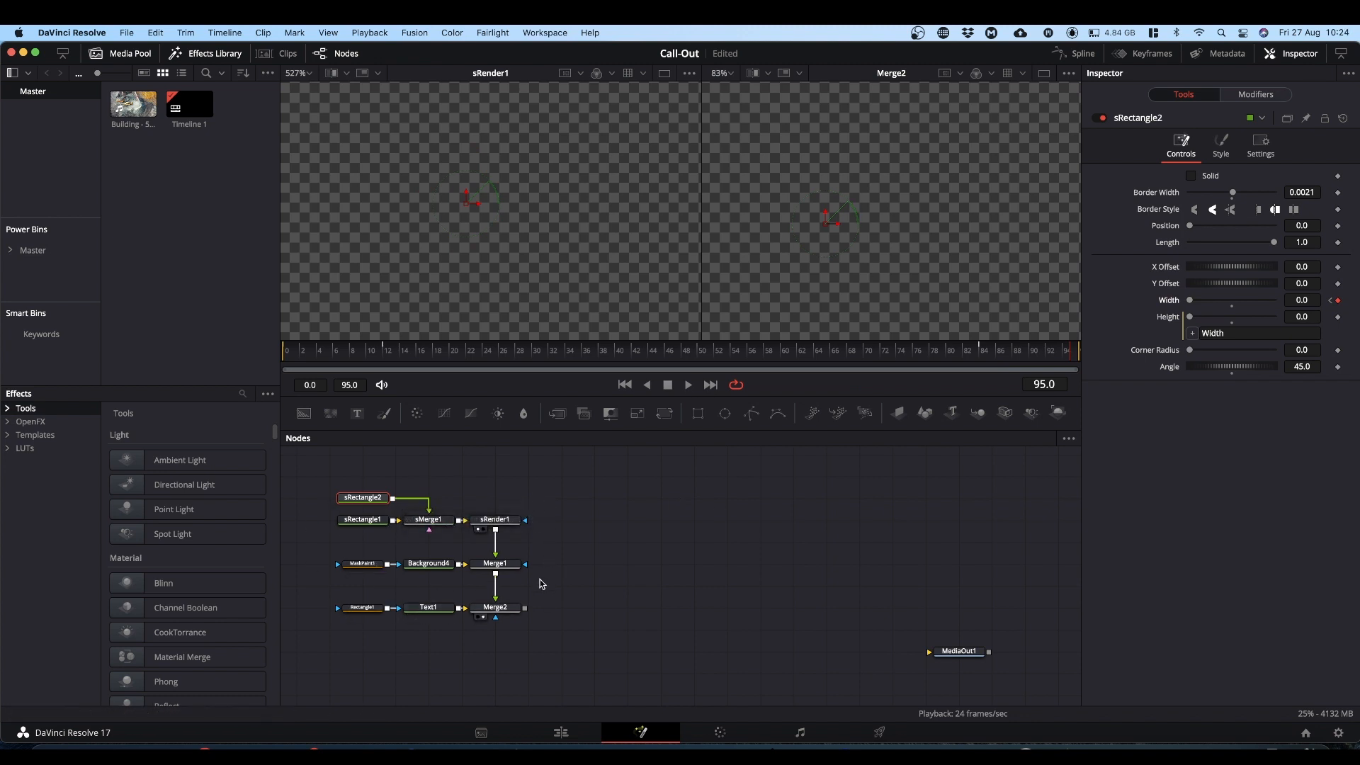
In the Spline editor, smooth Text1's first two Displacement keyframes and extend the second one's incoming handle back to frame 24
{"action": "left_click", "coordinate": [429, 608]}
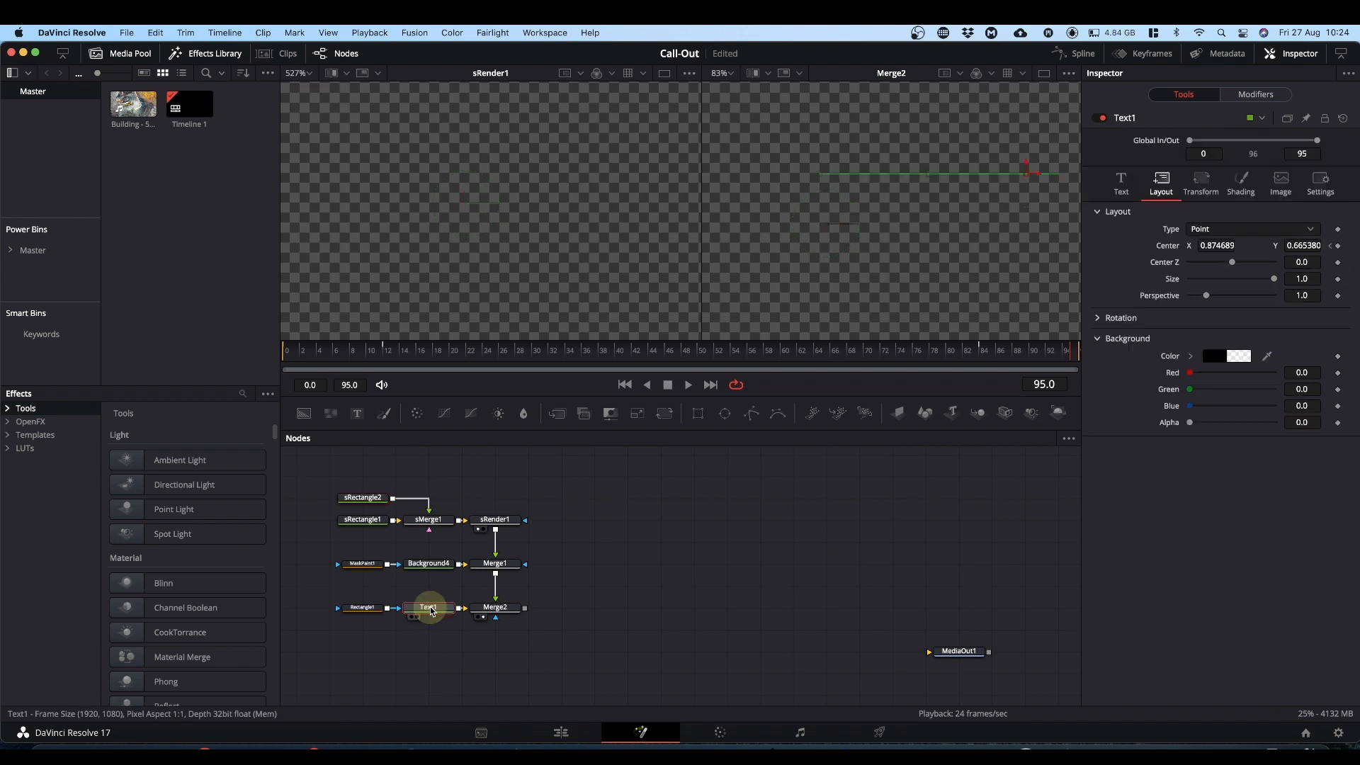
{"action": "left_click", "coordinate": [1074, 53]}
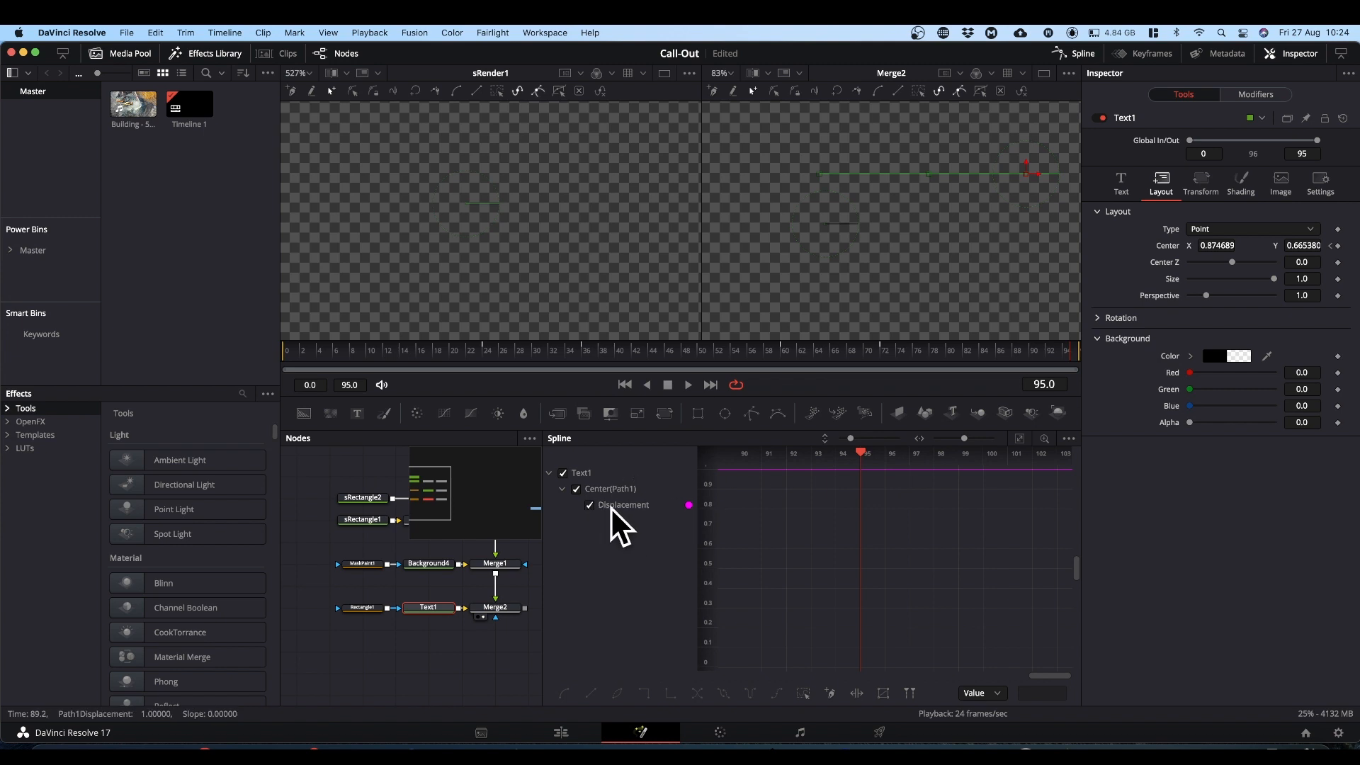
{"action": "left_click", "coordinate": [1019, 438]}
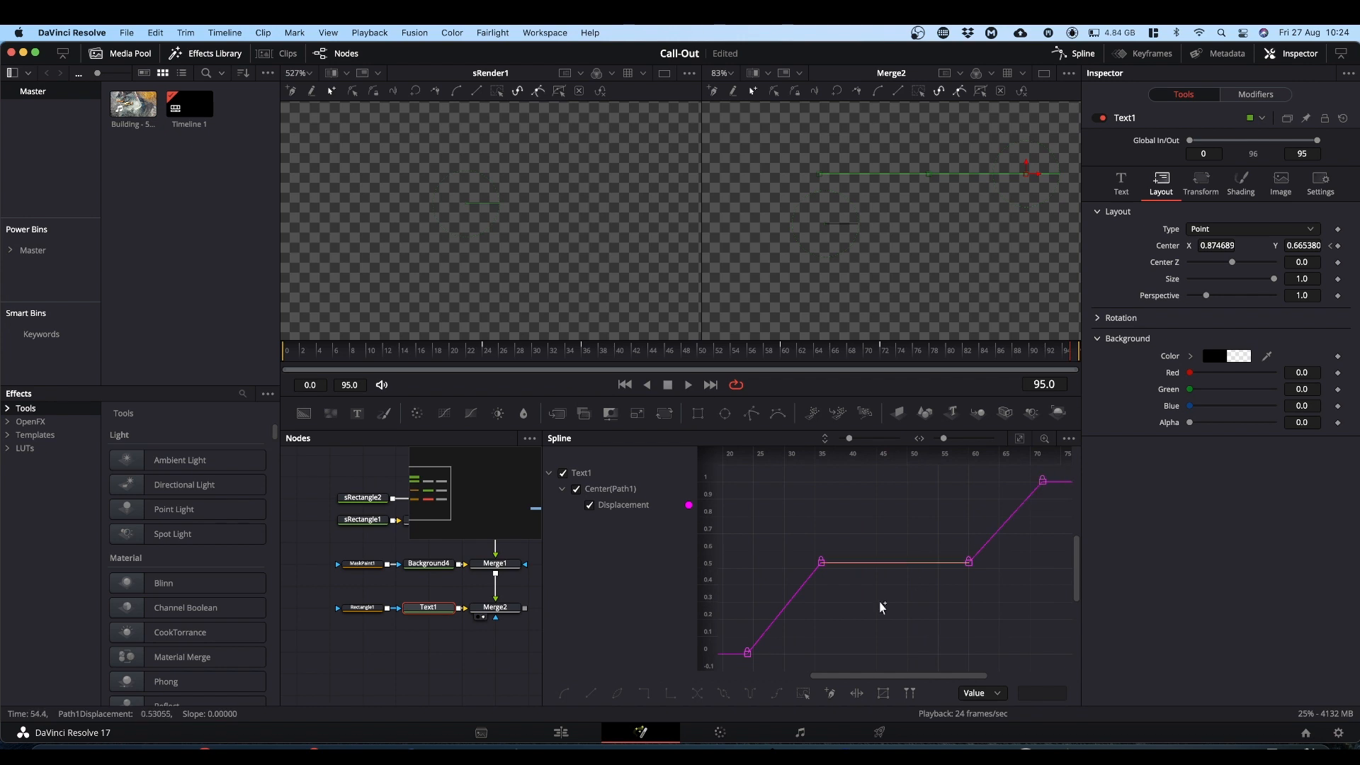
{"action": "left_click_drag", "start_coordinate": [733, 668], "coordinate": [847, 544]}
{"action": "key", "text": "s"}
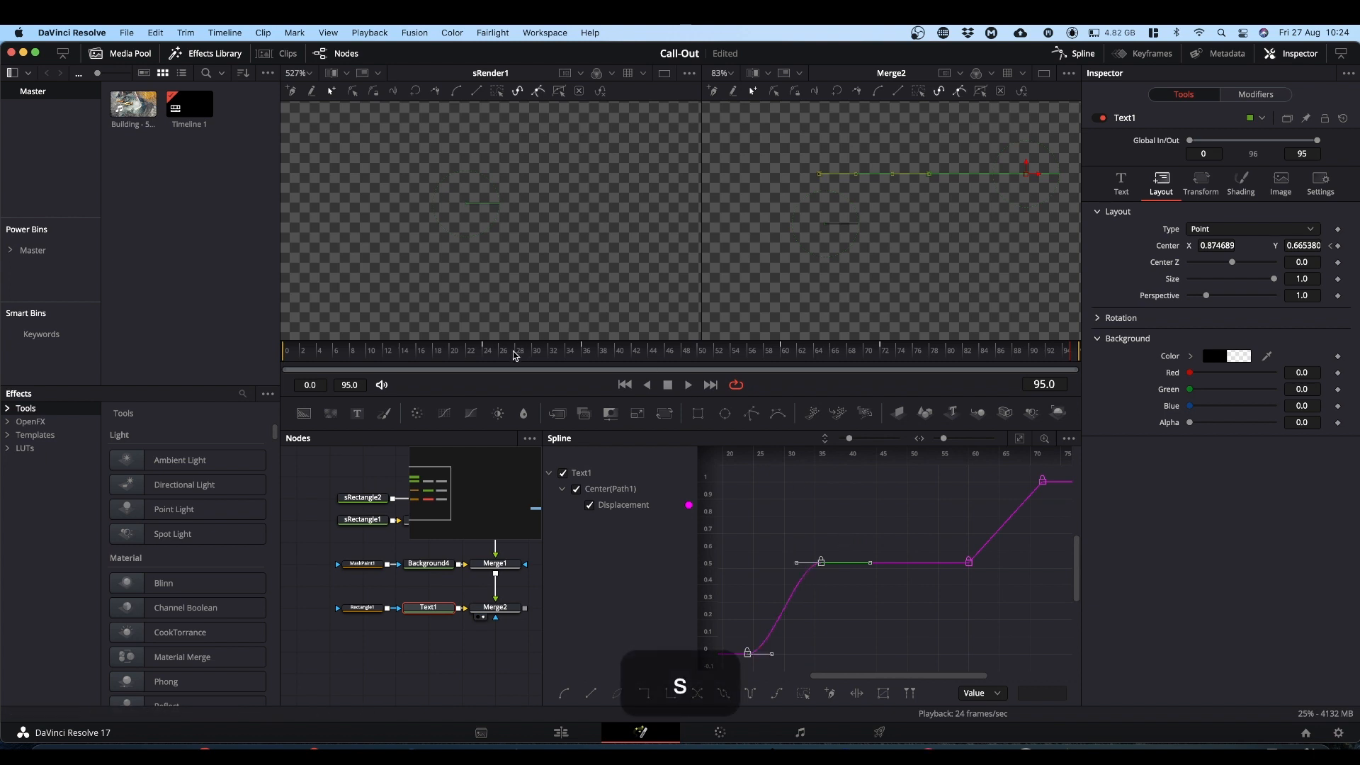
{"action": "left_click_drag", "start_coordinate": [515, 355], "coordinate": [485, 356]}
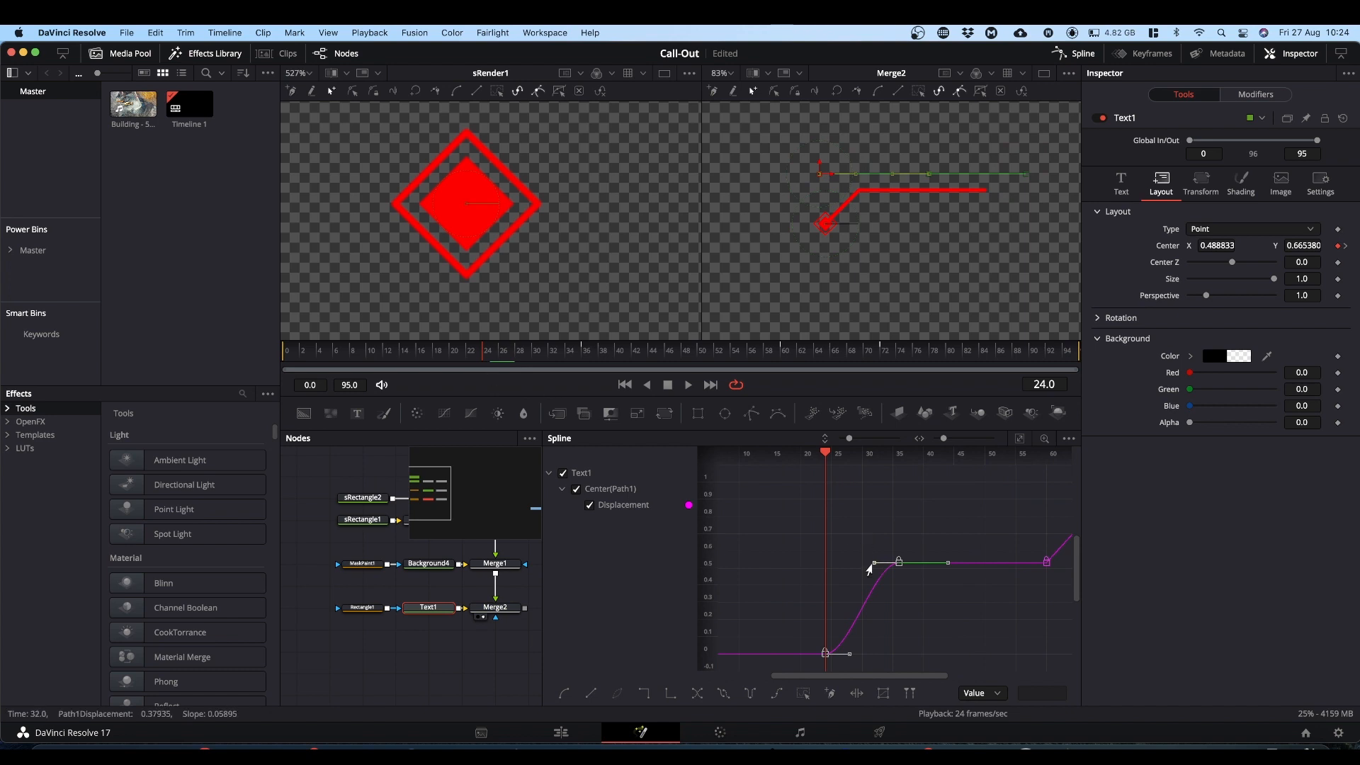
{"action": "key", "text": "alt"}
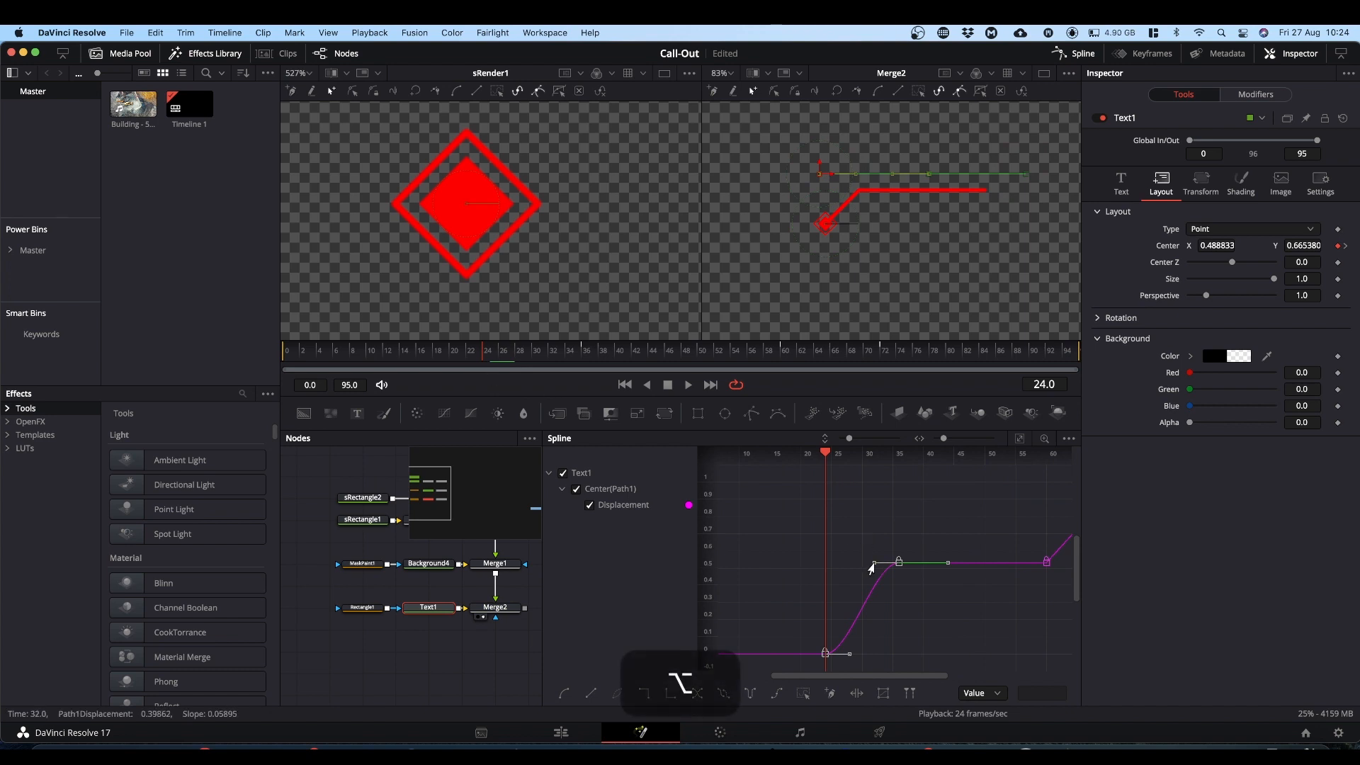
{"action": "left_click_drag", "start_coordinate": [870, 564], "coordinate": [824, 562]}
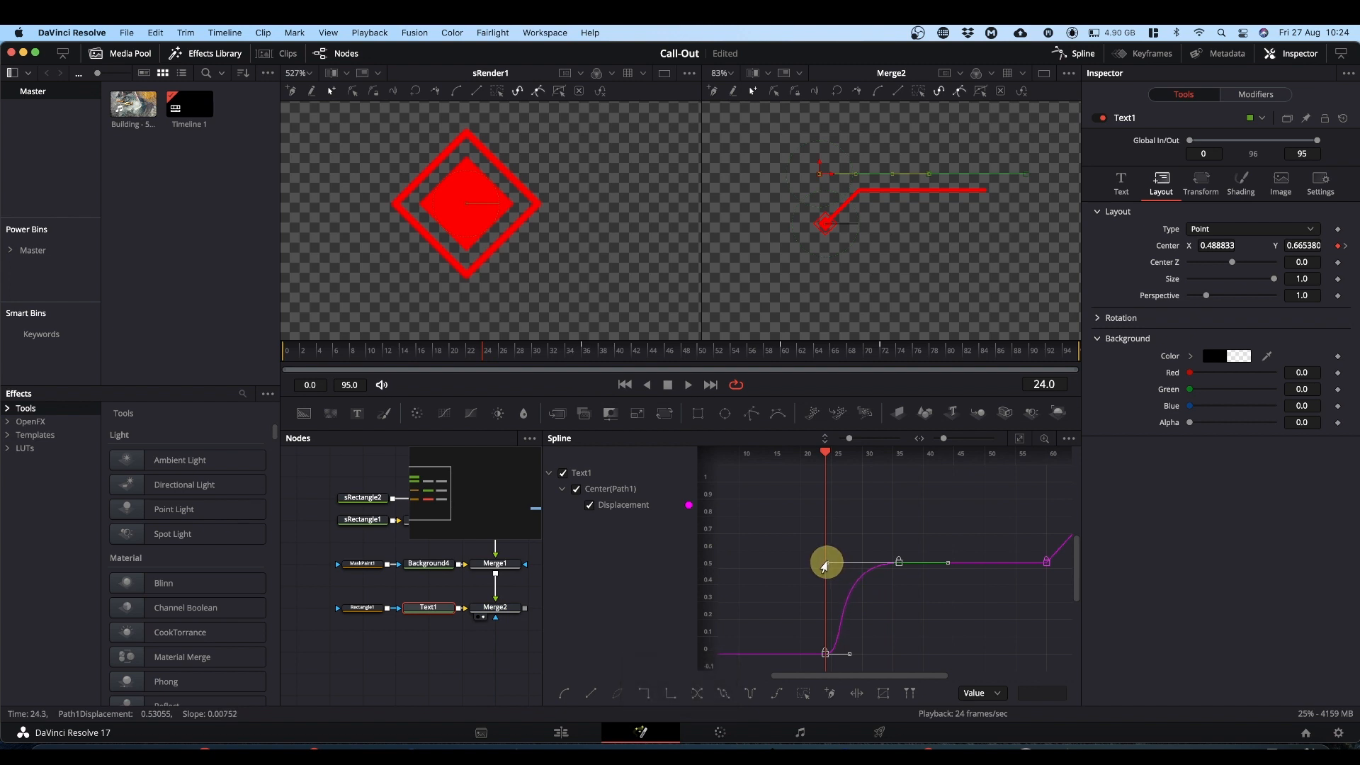
Smooth Text1's last two Displacement keyframes and extend the final one's incoming handle back to frame 60
{"action": "left_click_drag", "start_coordinate": [890, 677], "coordinate": [953, 679]}
{"action": "left_click_drag", "start_coordinate": [900, 582], "coordinate": [1029, 473]}
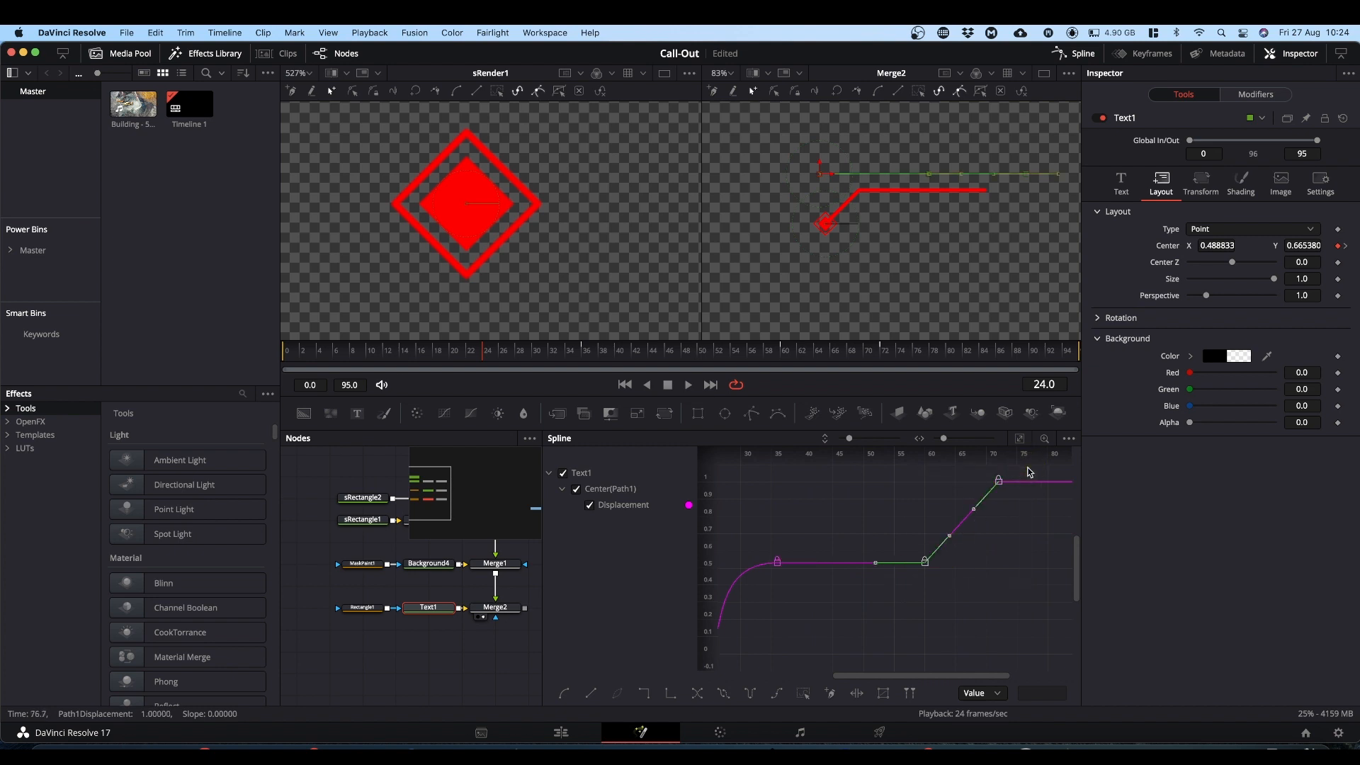
{"action": "key", "text": "s"}
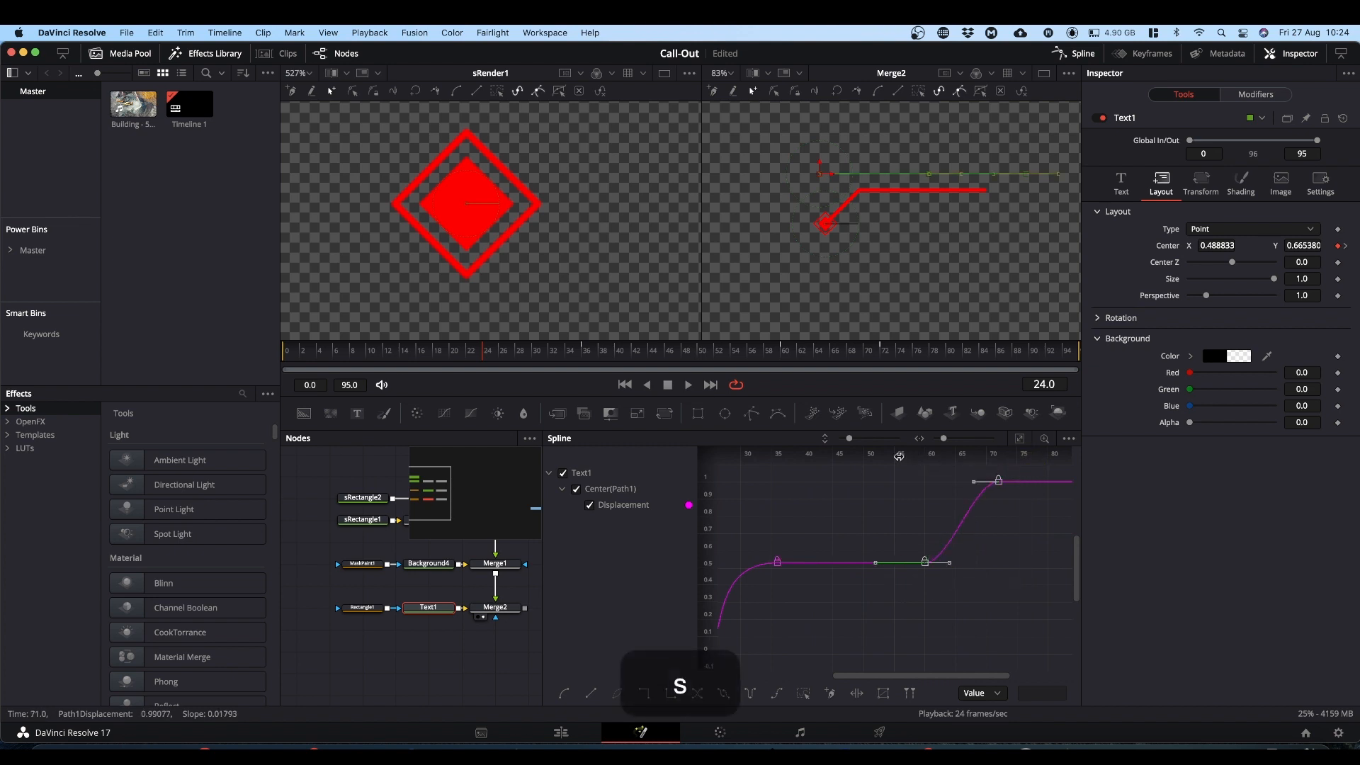
{"action": "left_click", "coordinate": [784, 355]}
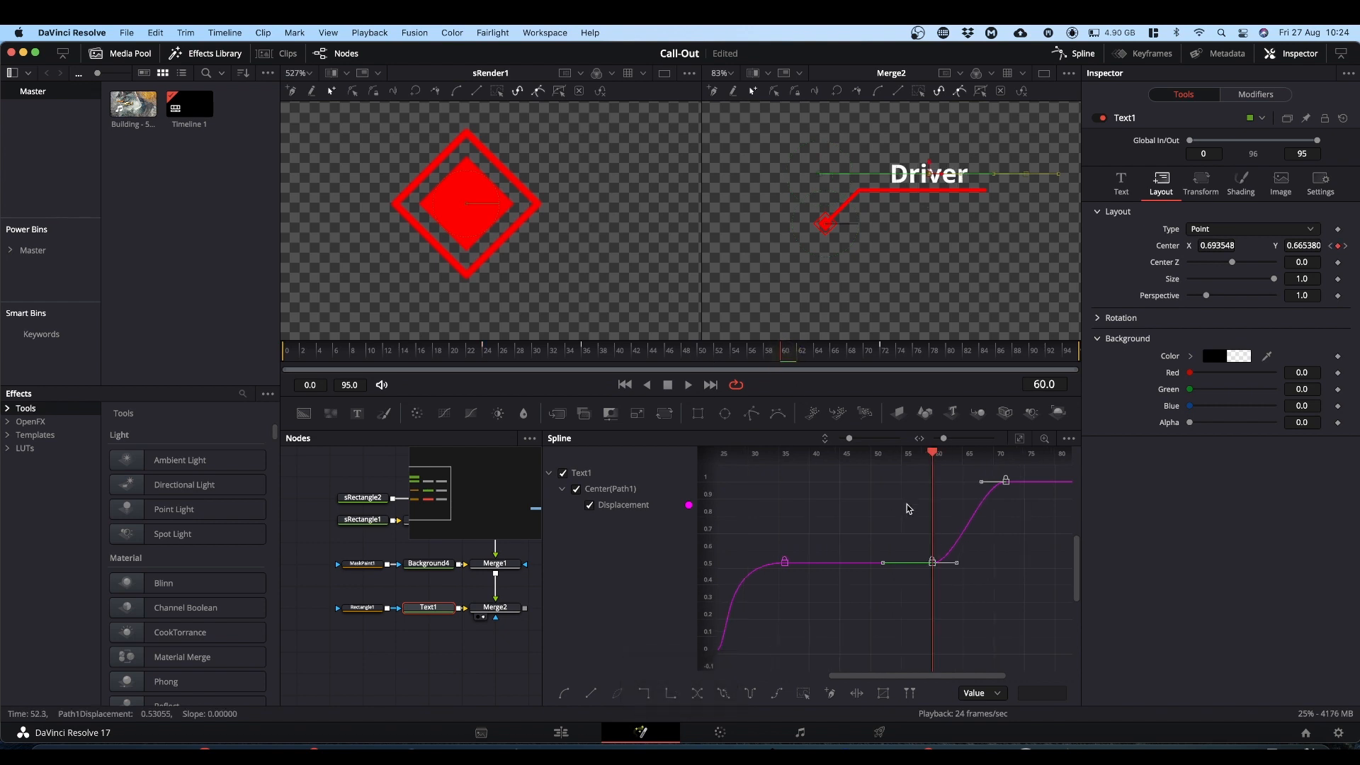
{"action": "key", "text": "alt"}
{"action": "left_click_drag", "start_coordinate": [979, 487], "coordinate": [932, 488]}
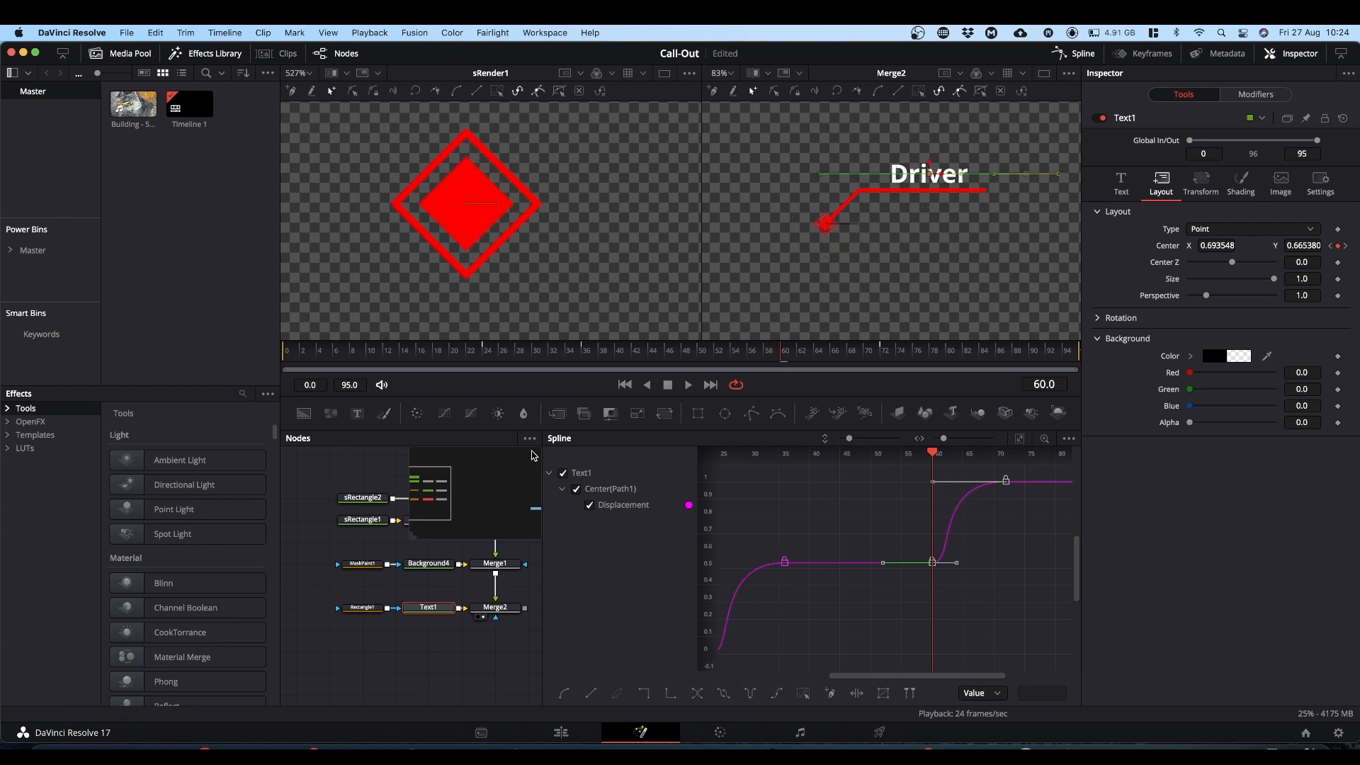
Show sRectangle1's Width curve fitted in the Spline editor and smooth its last two keyframes
{"action": "scroll", "coordinate": [363, 552], "scroll_direction": "up", "scroll_amount": 3}
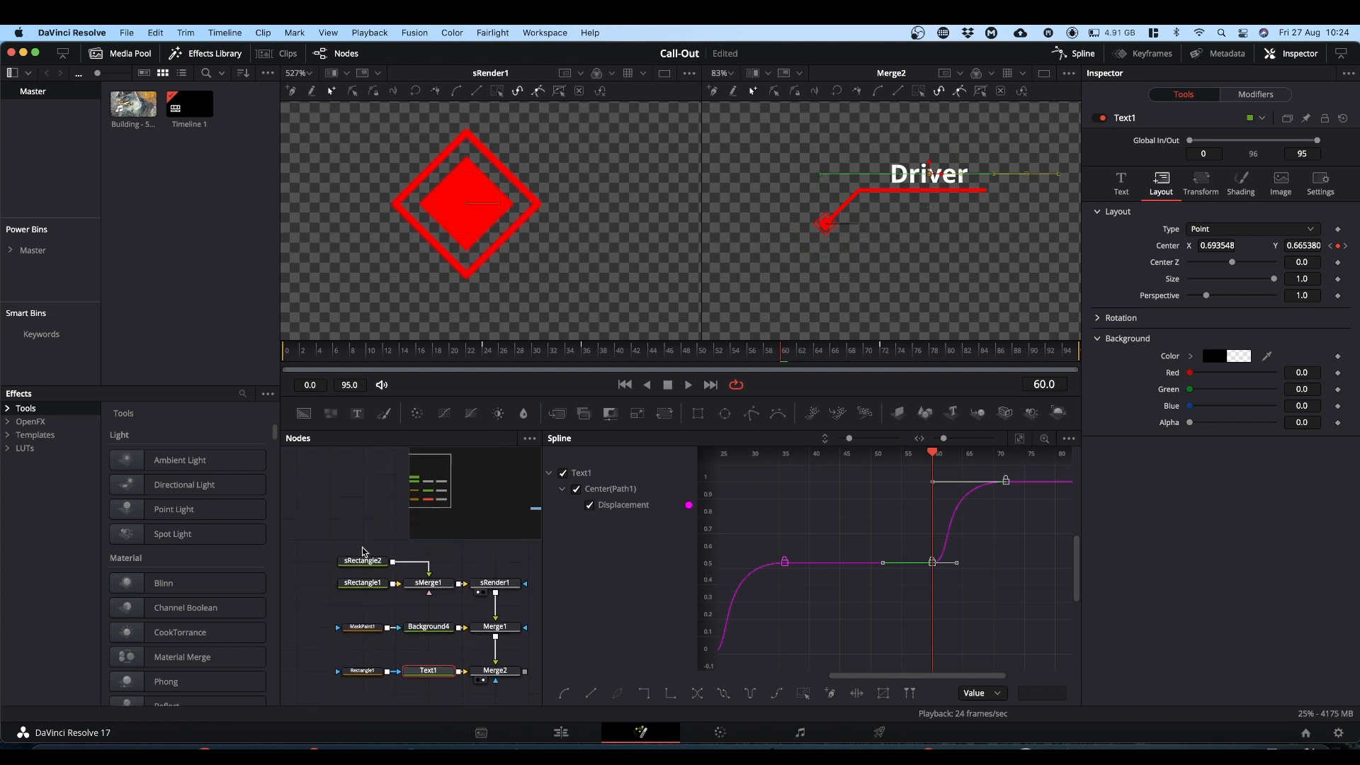
{"action": "left_click", "coordinate": [362, 585]}
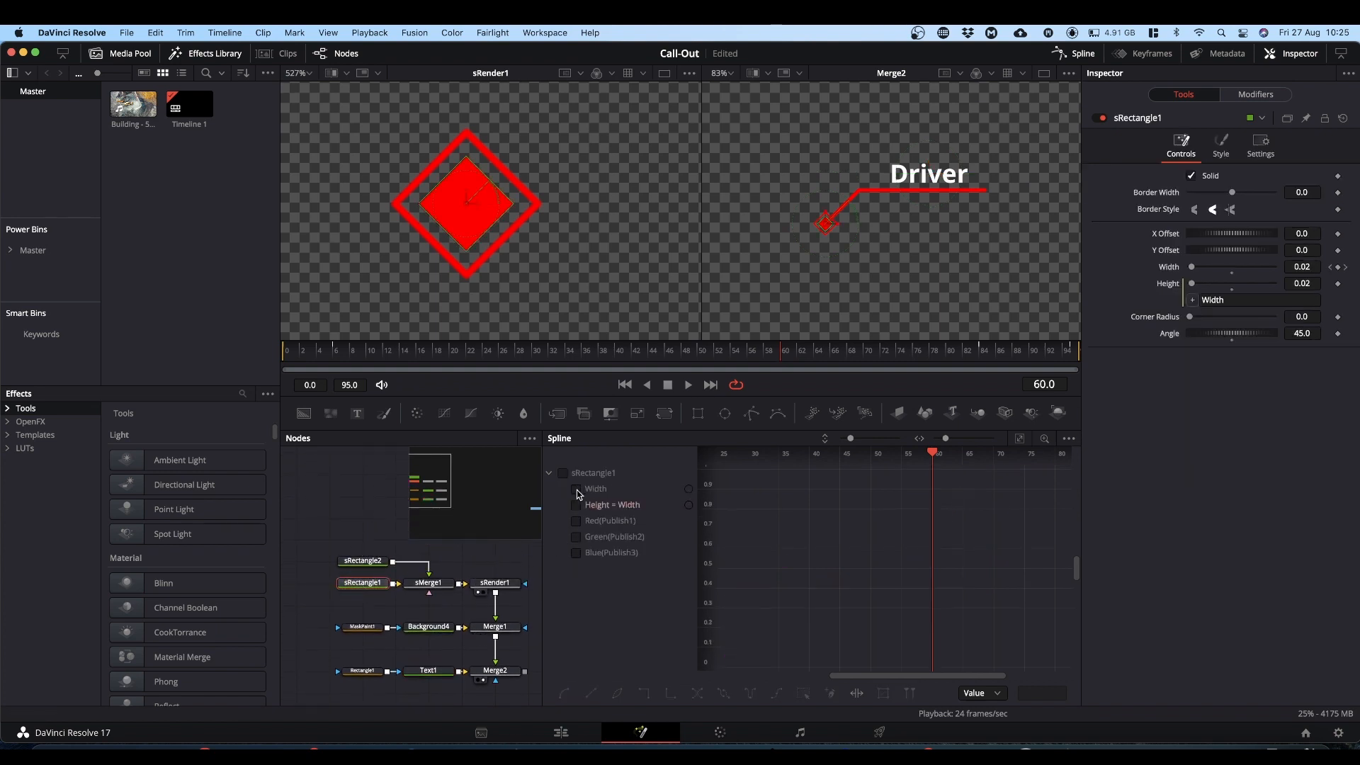
{"action": "left_click", "coordinate": [576, 490]}
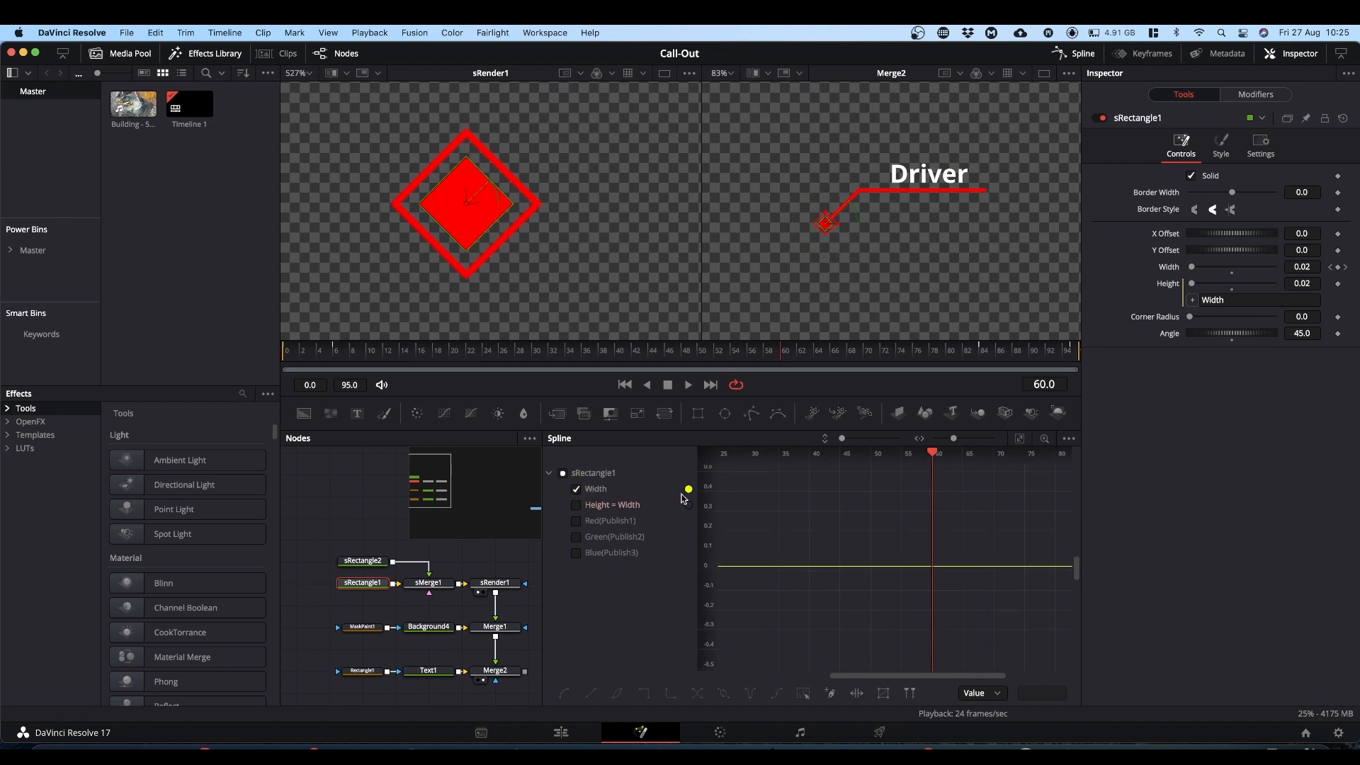
{"action": "left_click", "coordinate": [1018, 440]}
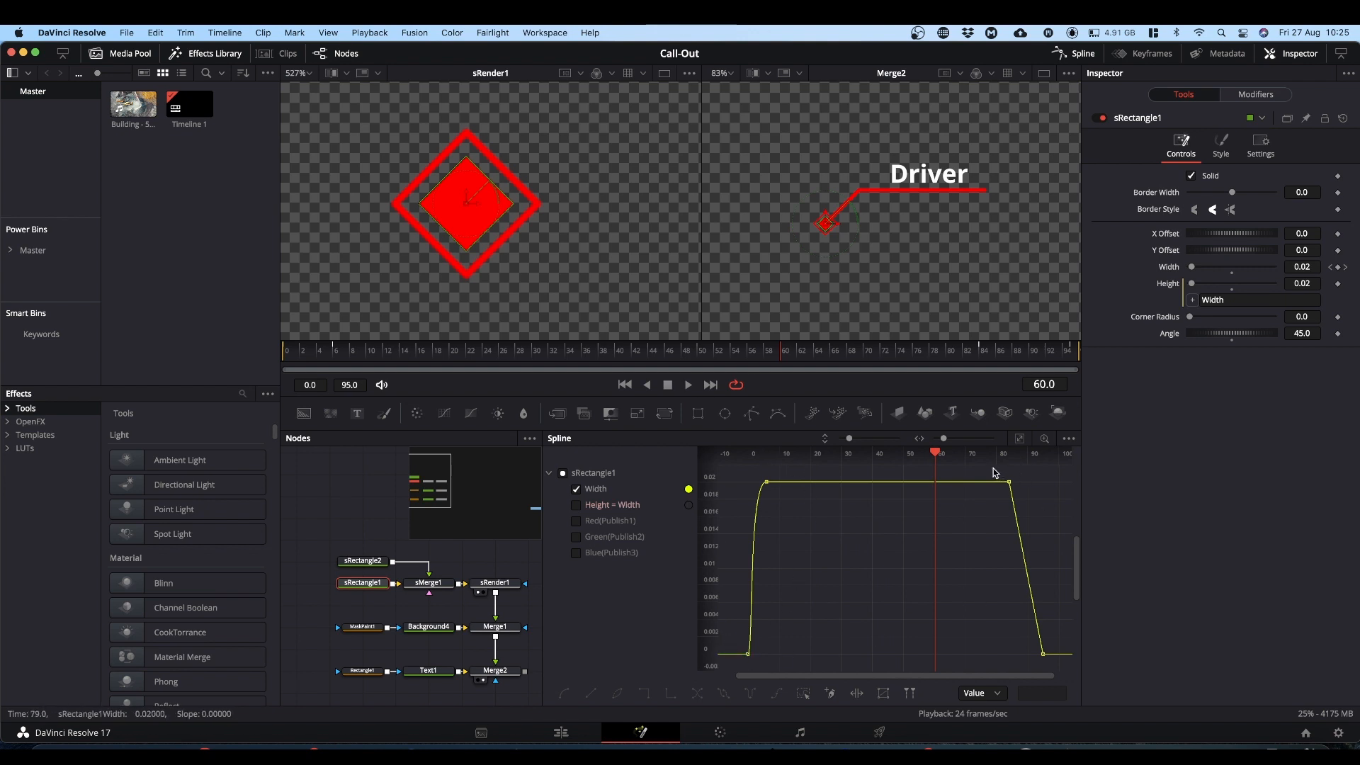
{"action": "left_click_drag", "start_coordinate": [993, 468], "coordinate": [1053, 665]}
{"action": "key", "text": "s"}
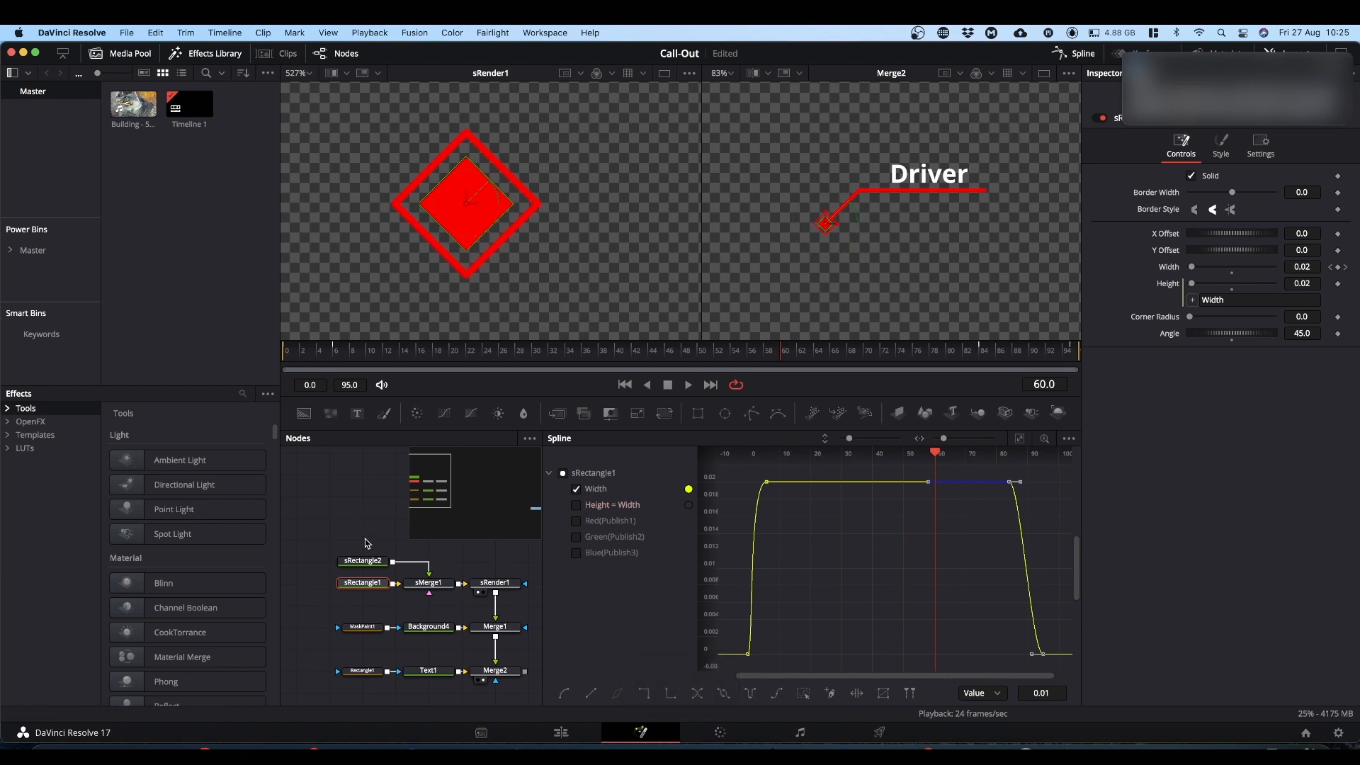
Smooth the last two keyframes of sRectangle2's Width curve and close the Spline editor
{"action": "left_click", "coordinate": [363, 561]}
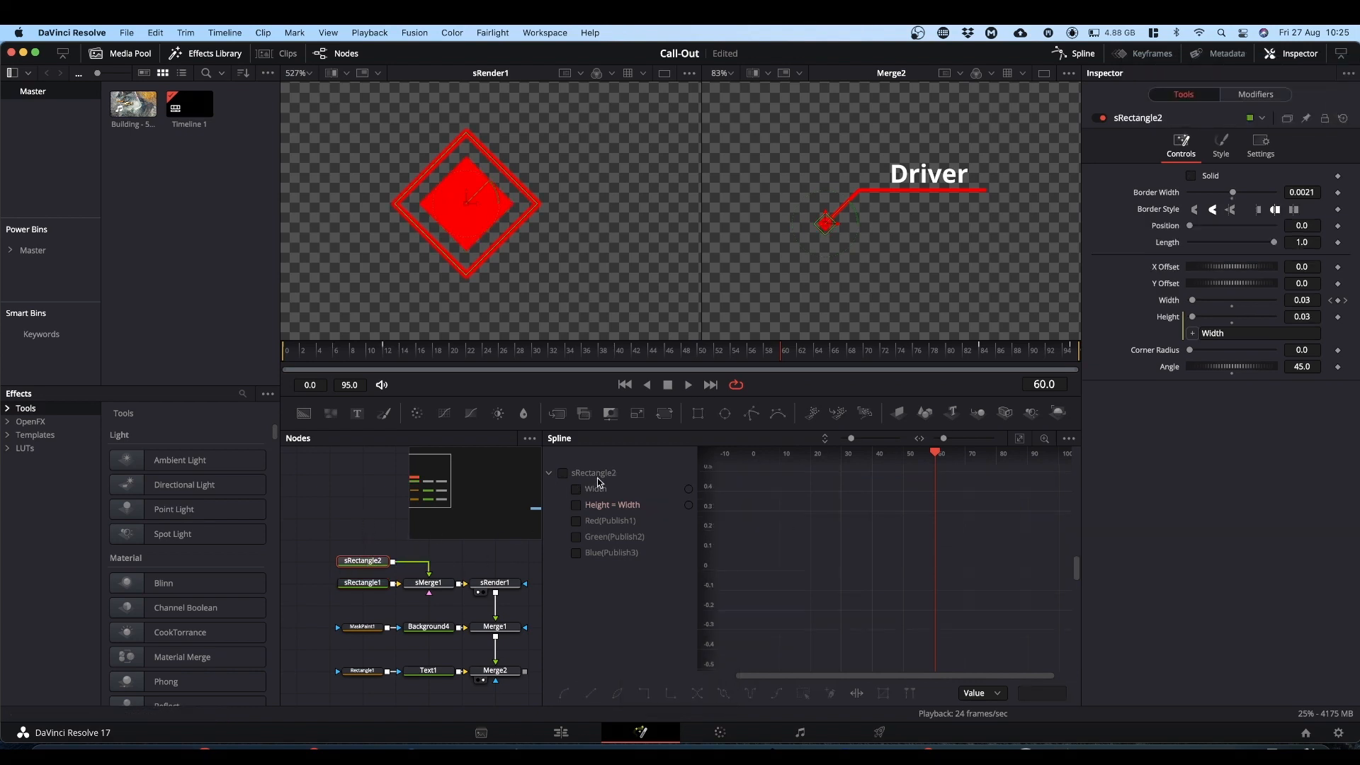
{"action": "left_click", "coordinate": [575, 489]}
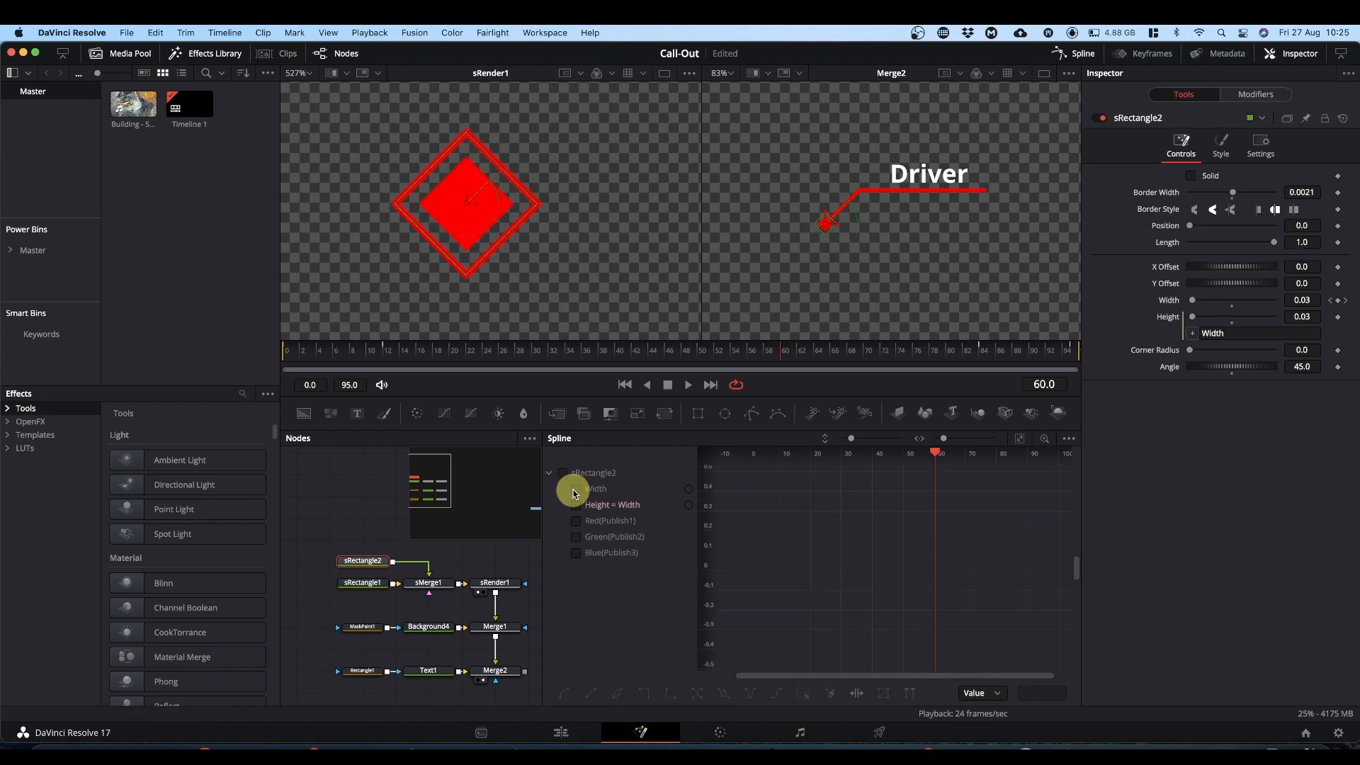
{"action": "left_click", "coordinate": [1020, 438]}
{"action": "left_click_drag", "start_coordinate": [989, 473], "coordinate": [1052, 664]}
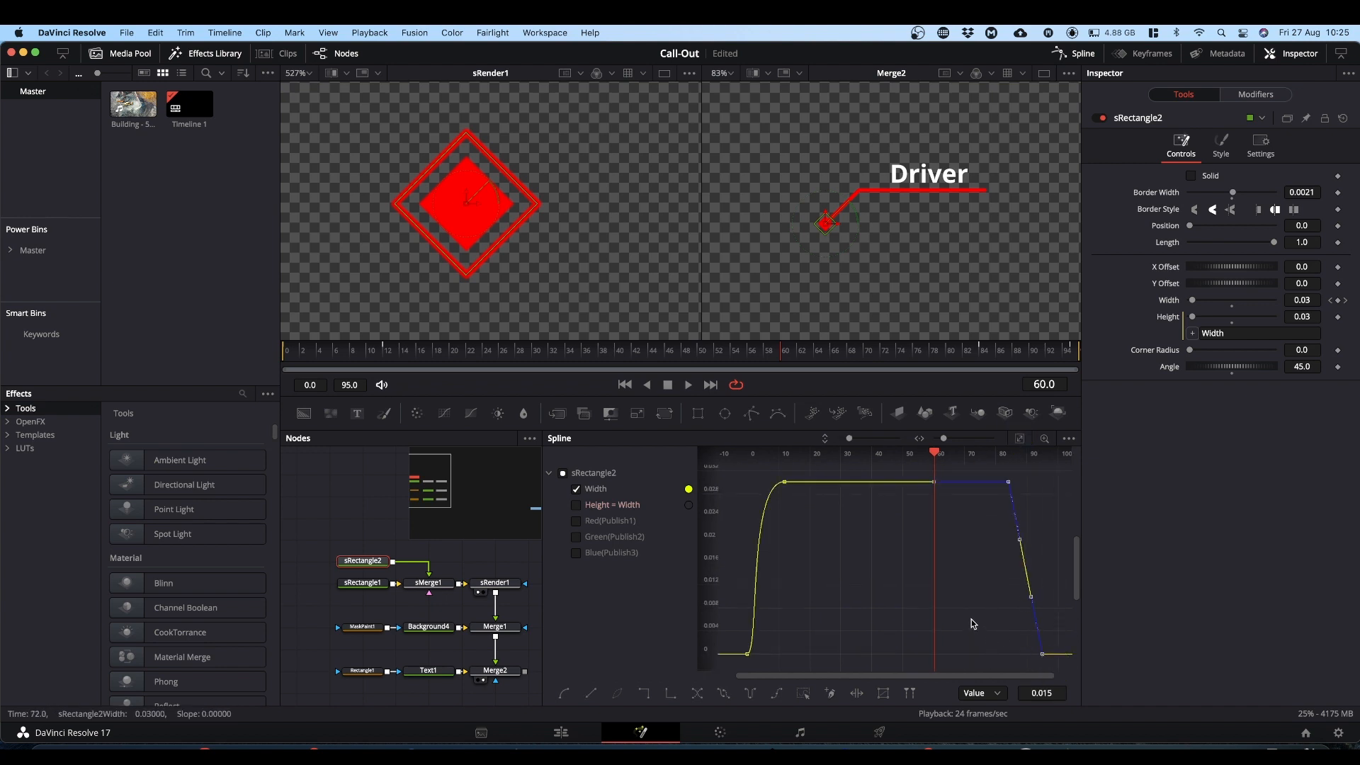
{"action": "key", "text": "s"}
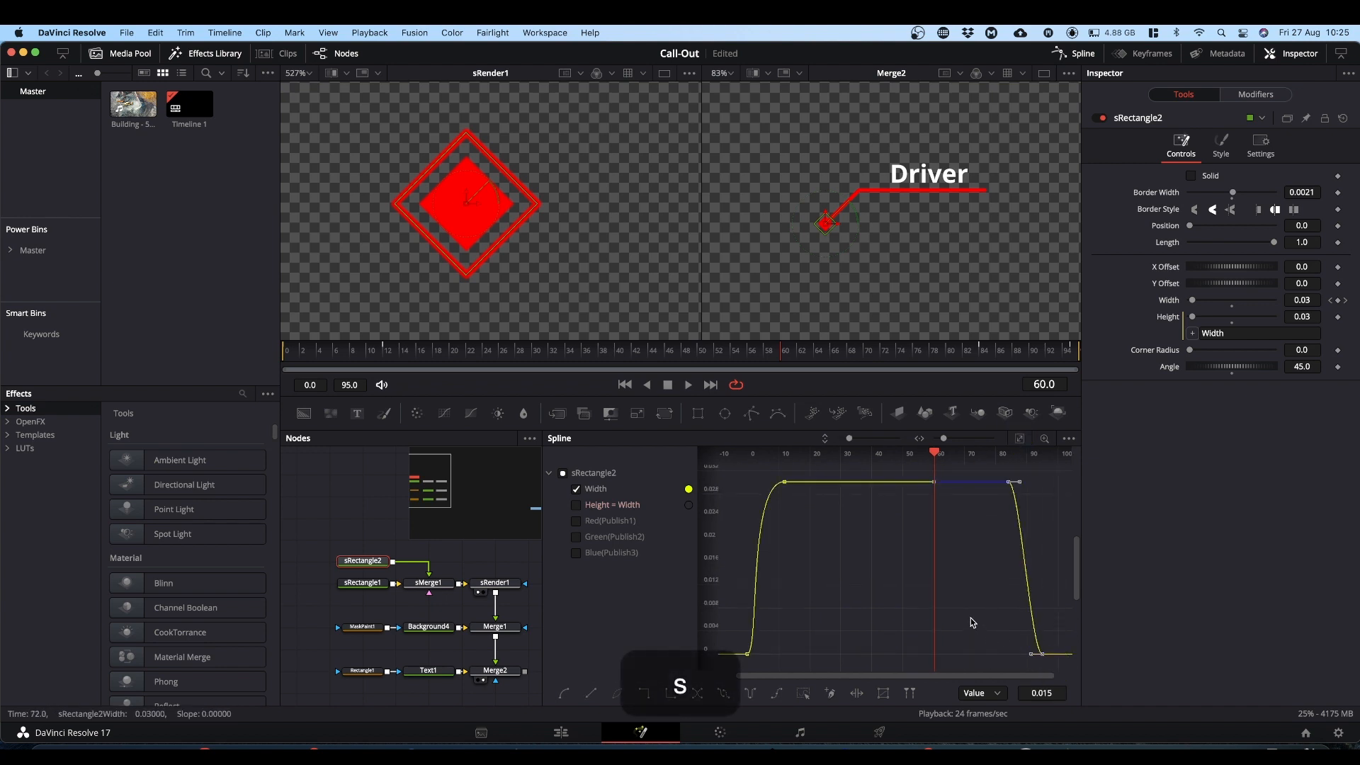
{"action": "left_click", "coordinate": [1076, 53]}
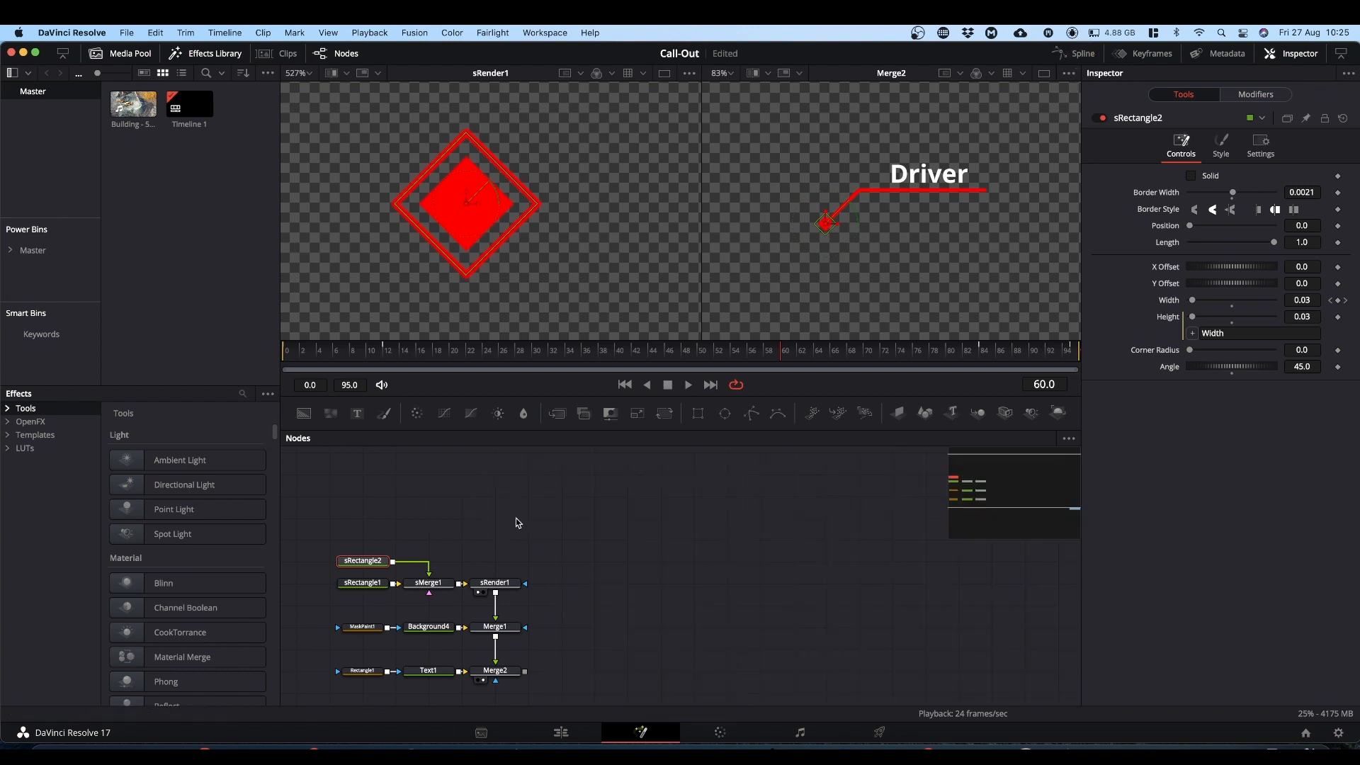
Play back the complete call-out animation from the first frame, then stop playback
{"action": "scroll", "coordinate": [531, 522], "scroll_direction": "down", "scroll_amount": 2}
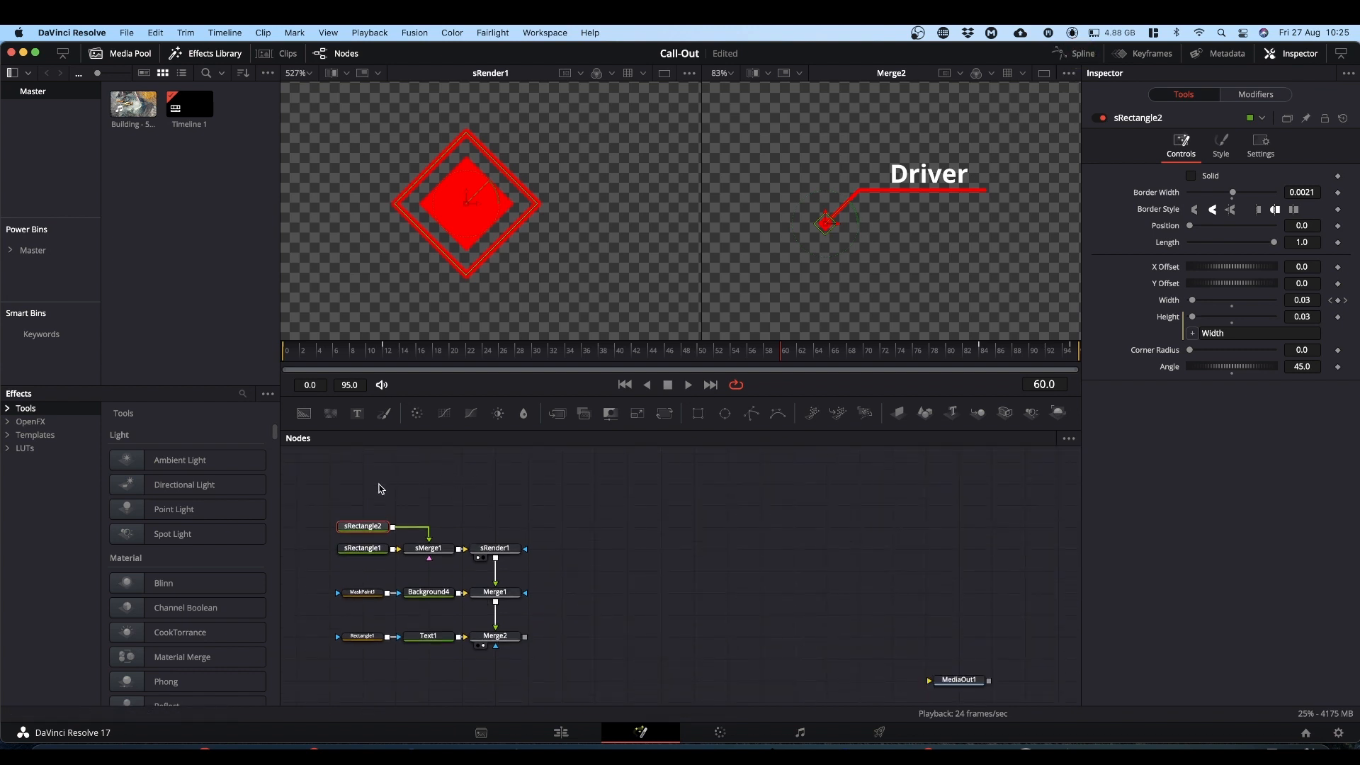
{"action": "left_click_drag", "start_coordinate": [324, 352], "coordinate": [234, 358]}
{"action": "key", "text": "space"}
{"action": "key", "text": "space"}
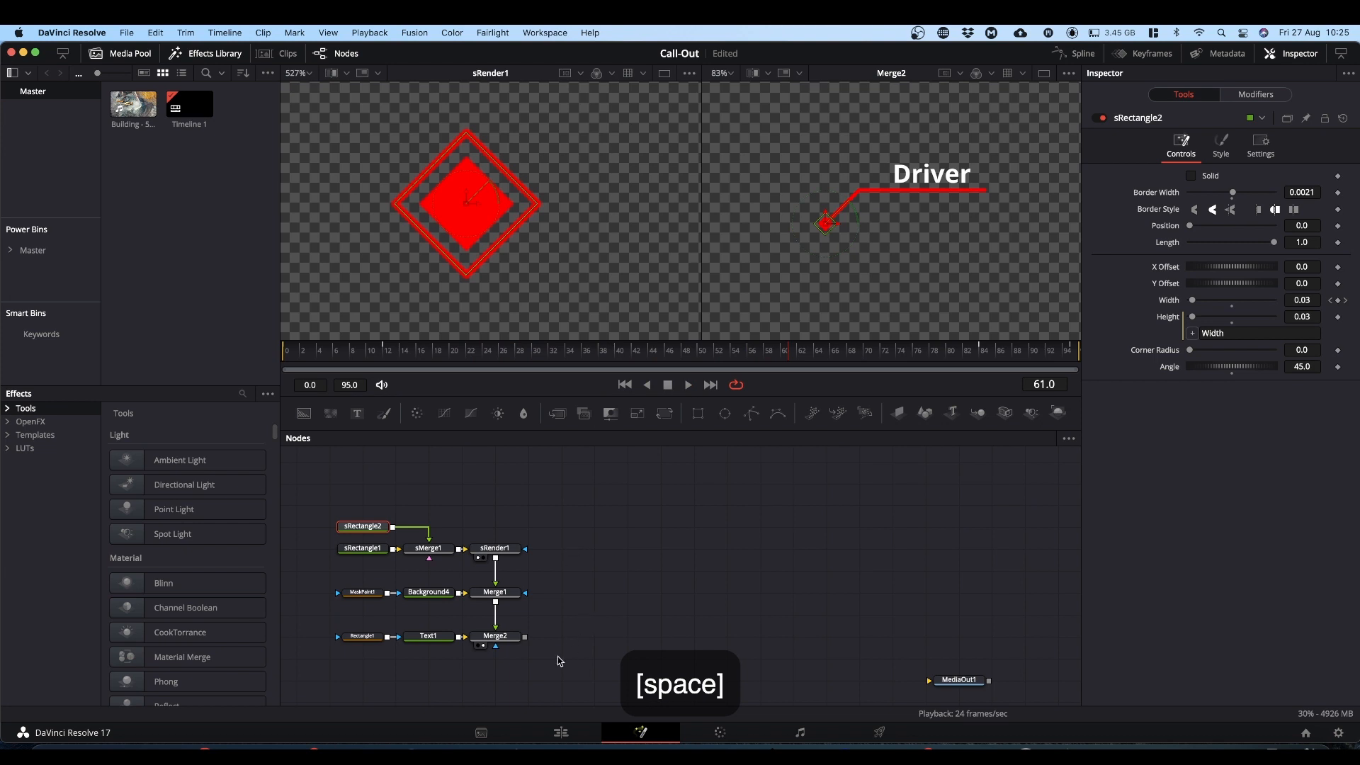
Add a Keyframe Stretcher node after Merge2 and space it out to the side in the node graph
{"action": "left_click", "coordinate": [439, 641]}
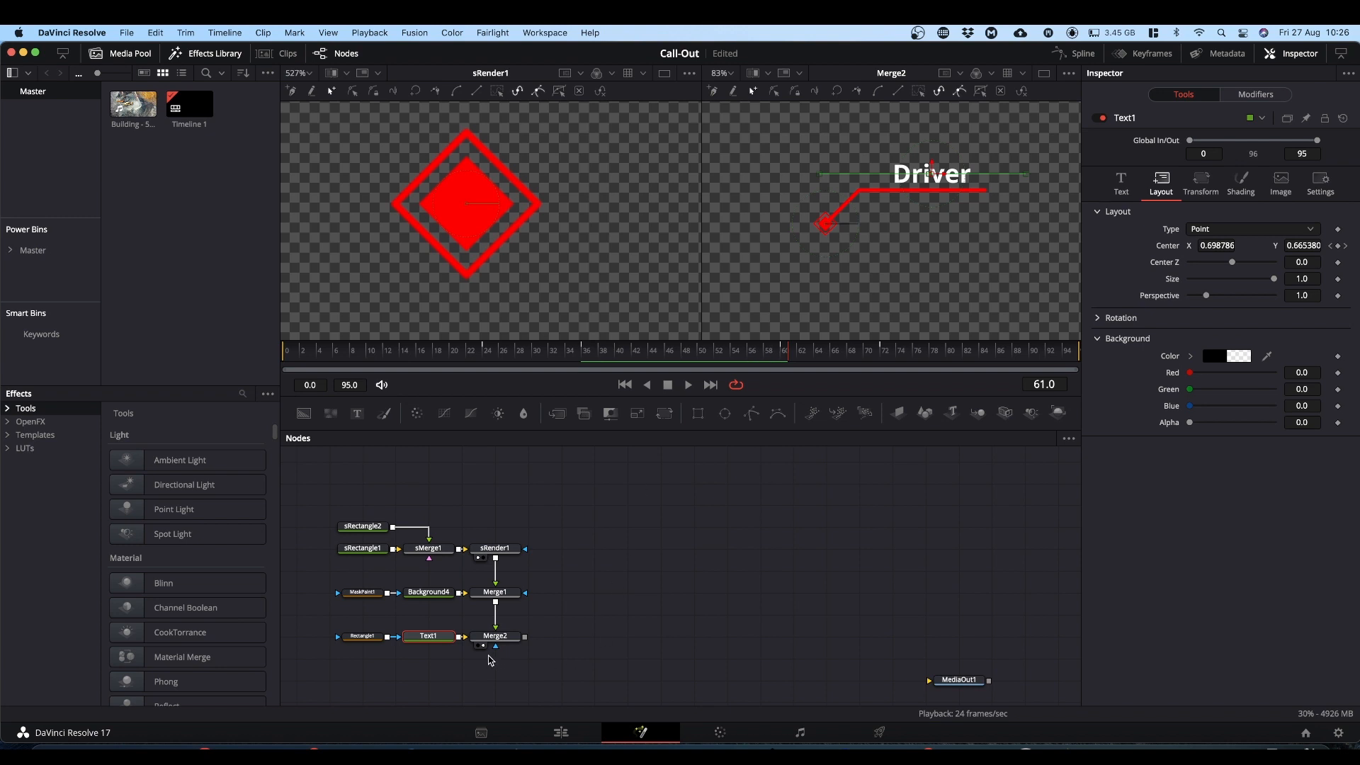
{"action": "left_click", "coordinate": [506, 637]}
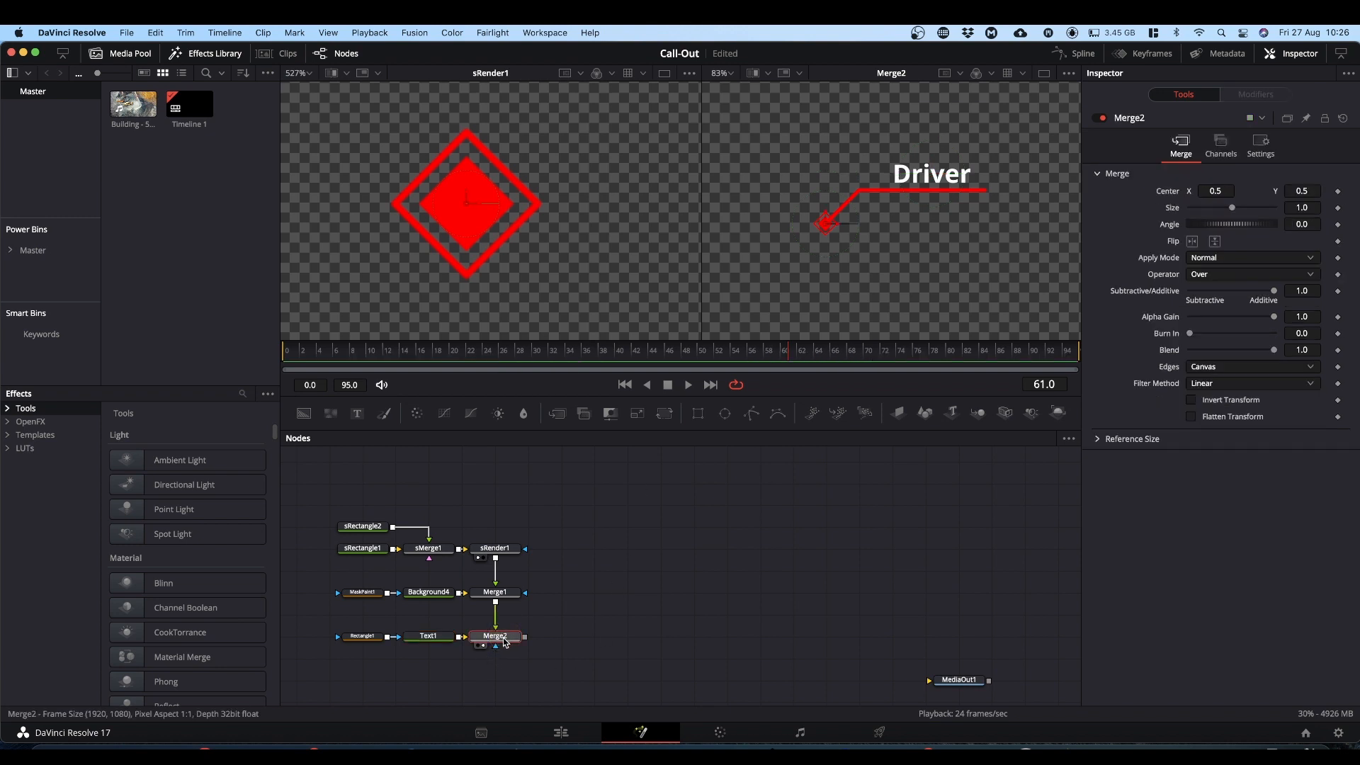
{"action": "key", "text": "shift+space"}
{"action": "type", "text": "key"}
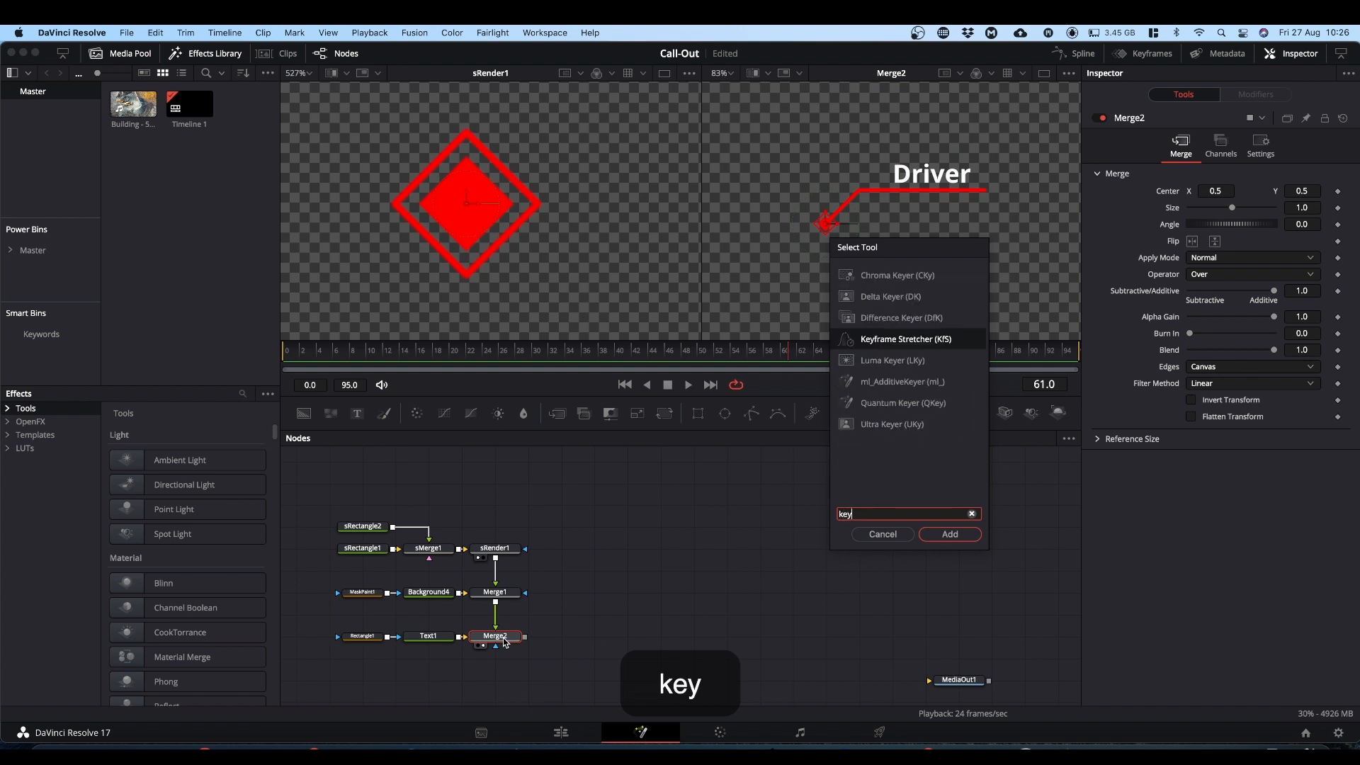
{"action": "left_click", "coordinate": [898, 340]}
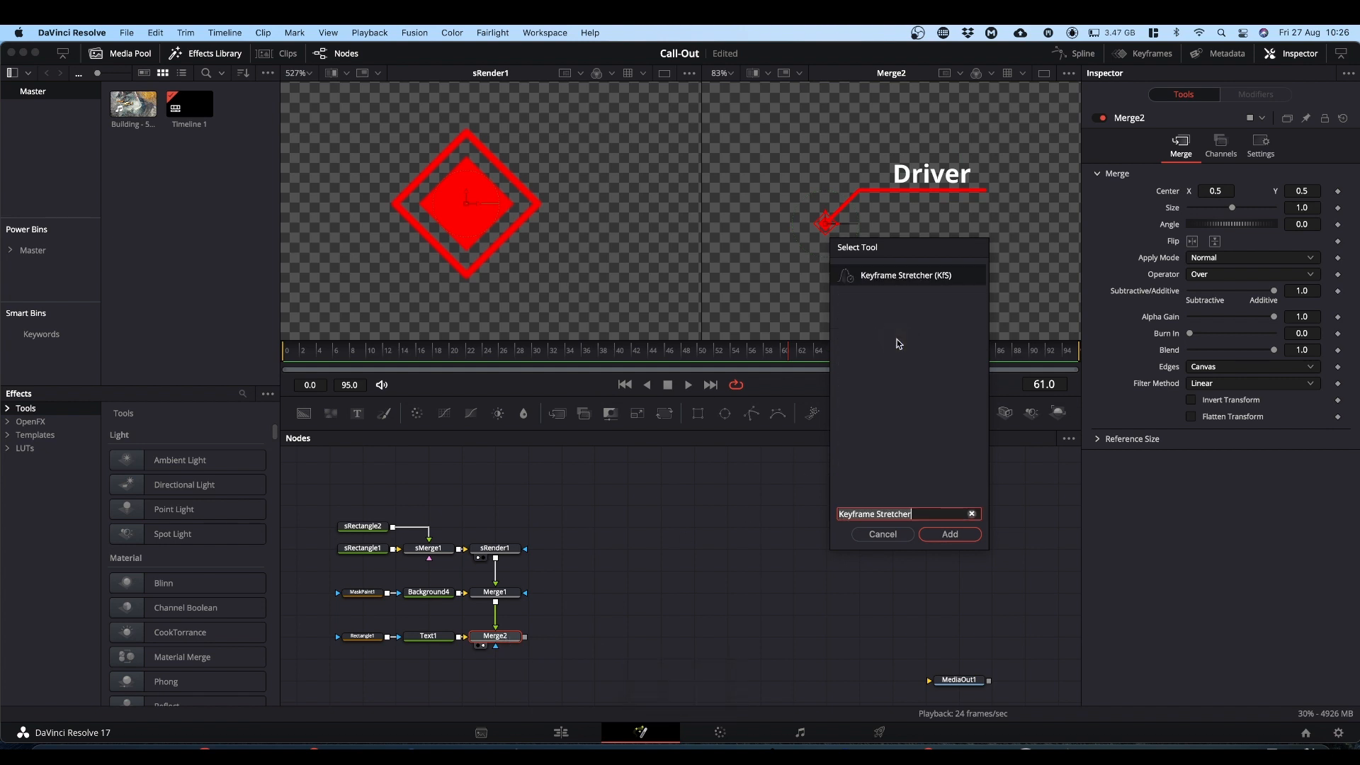
{"action": "left_click", "coordinate": [950, 534]}
{"action": "left_click_drag", "start_coordinate": [517, 660], "coordinate": [594, 643]}
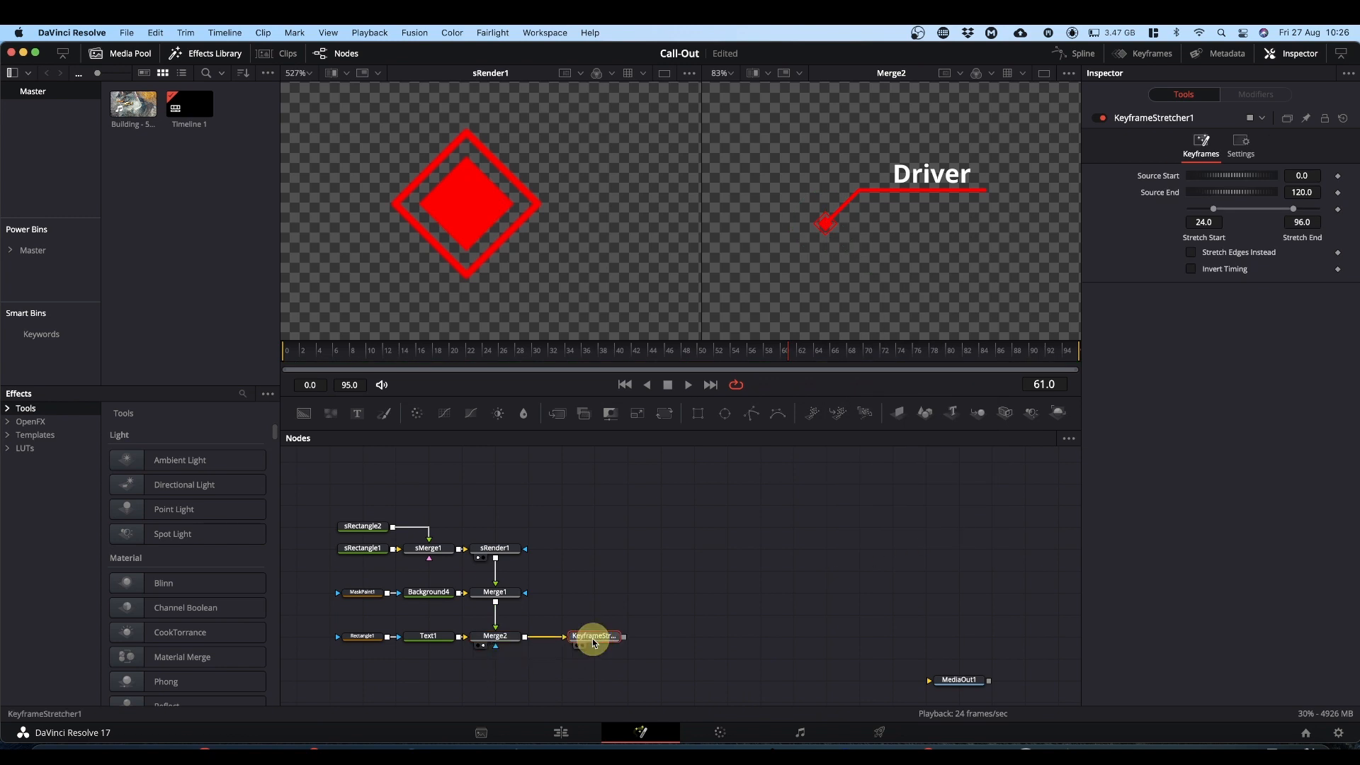
Set the Keyframe Stretcher's Source End to 95 to match the composition's last frame
{"action": "left_click_drag", "start_coordinate": [1048, 362], "coordinate": [1131, 358]}
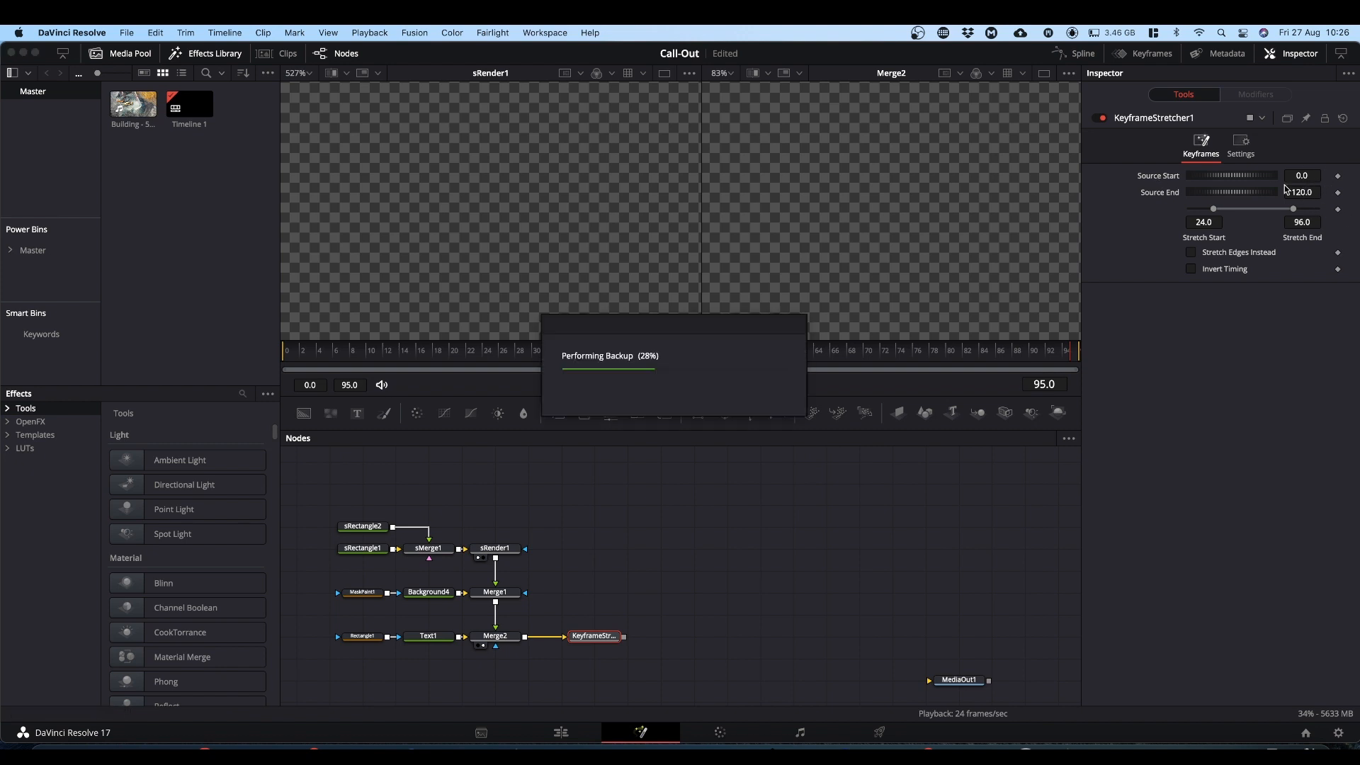
{"action": "left_click", "coordinate": [1305, 192]}
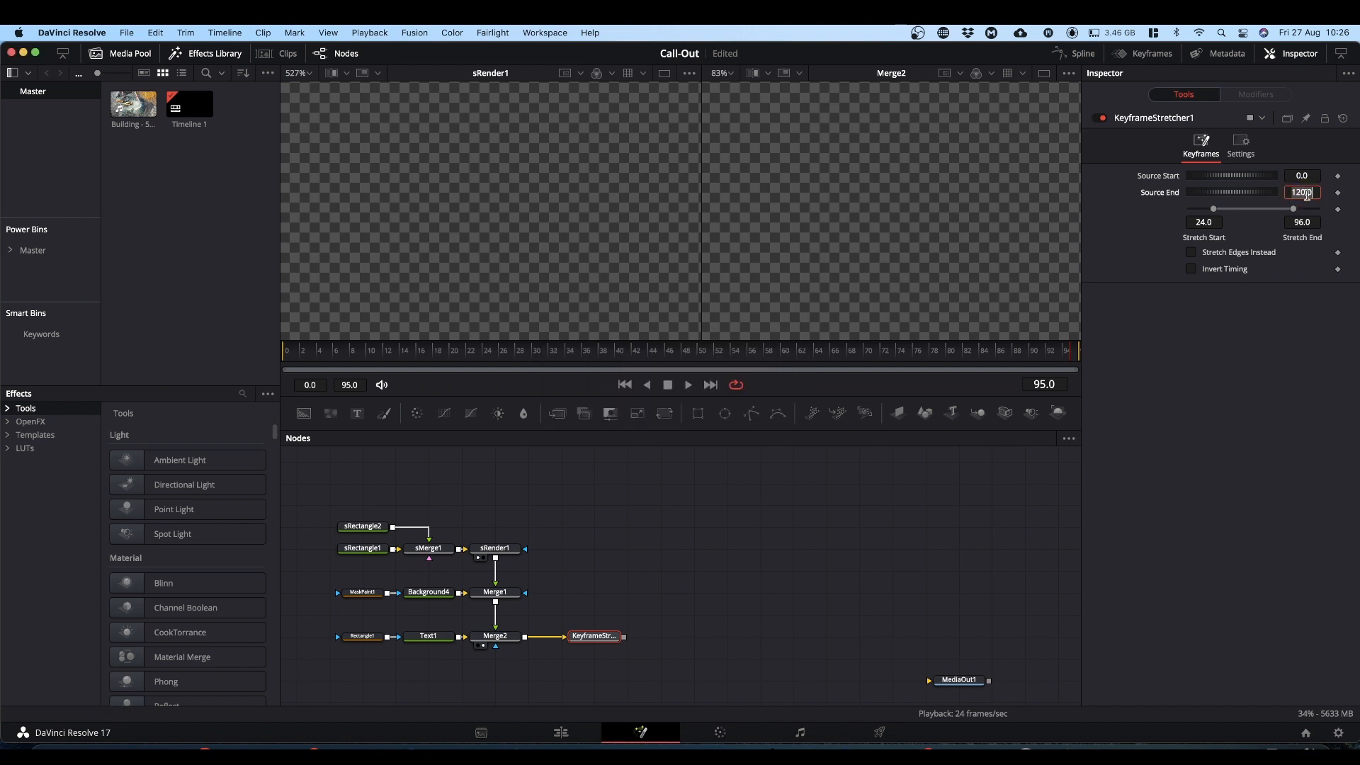
{"action": "type", "text": "95"}
{"action": "left_click", "coordinate": [1277, 436]}
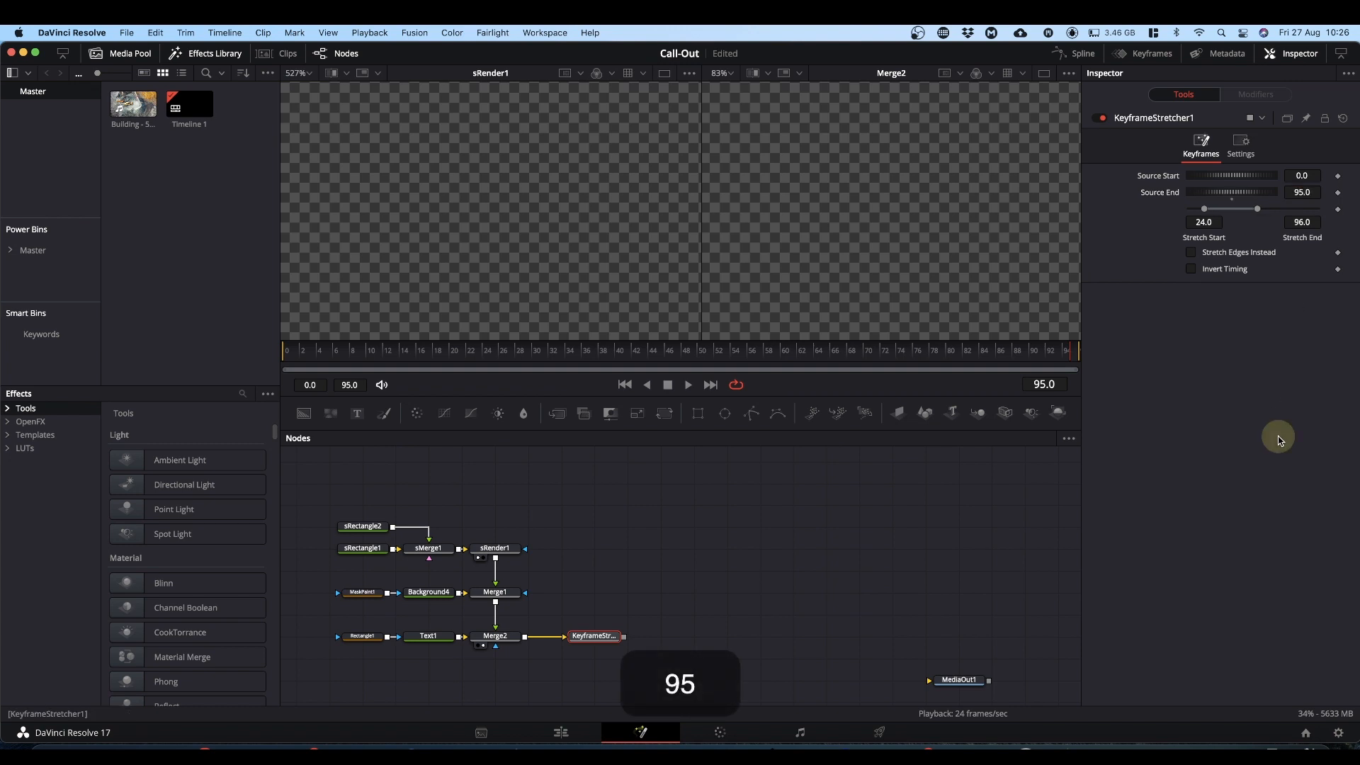
Set the Keyframe Stretcher's Stretch Start to 37 and Stretch End to 59
{"action": "left_click", "coordinate": [435, 639]}
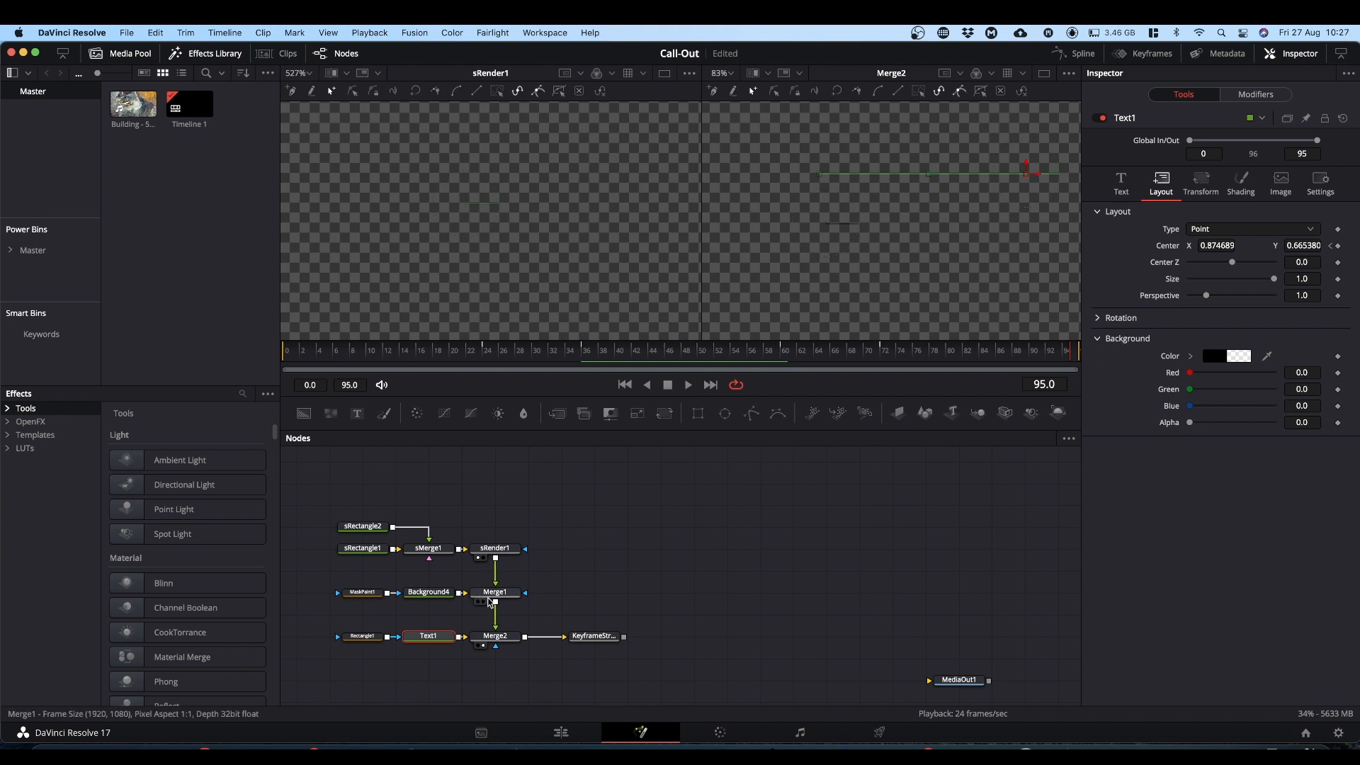
{"action": "left_click", "coordinate": [599, 643]}
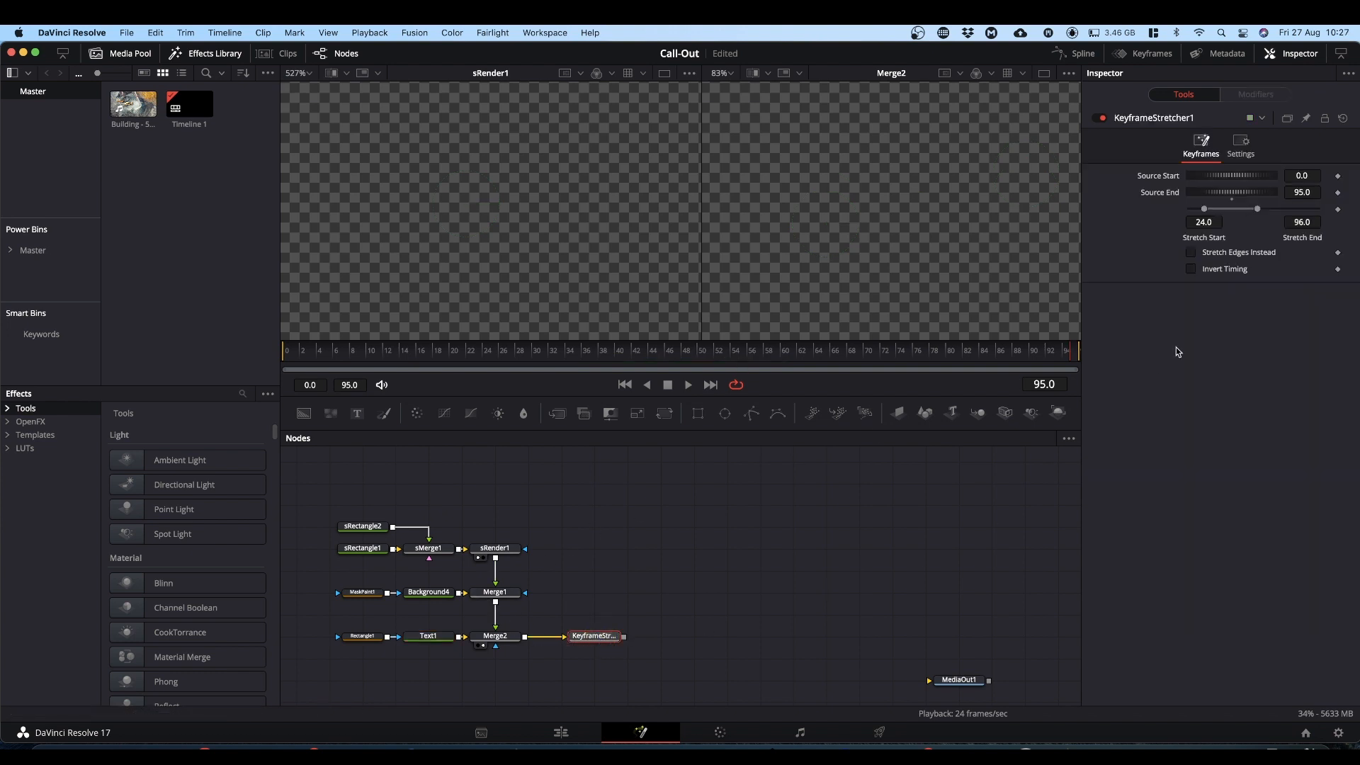
{"action": "left_click", "coordinate": [1204, 222]}
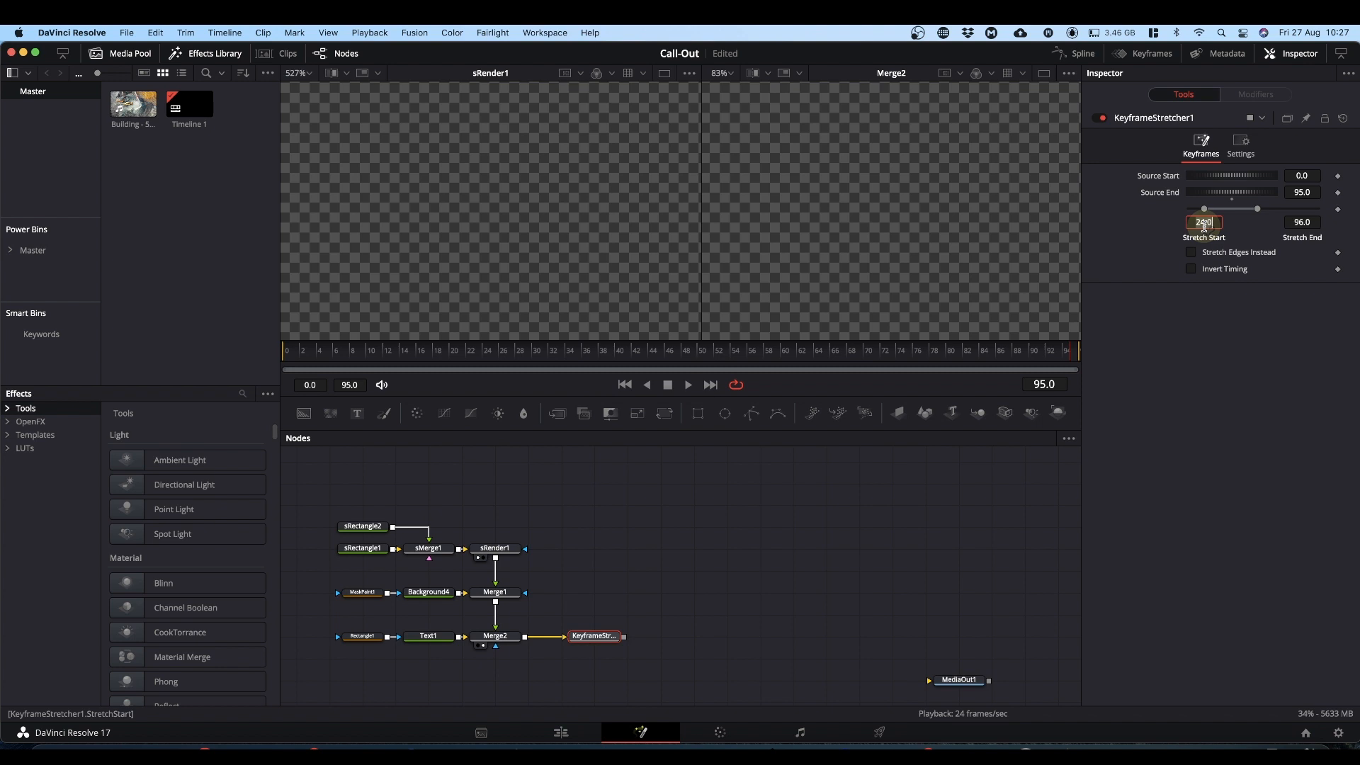
{"action": "type", "text": "37"}
{"action": "left_click", "coordinate": [1253, 386]}
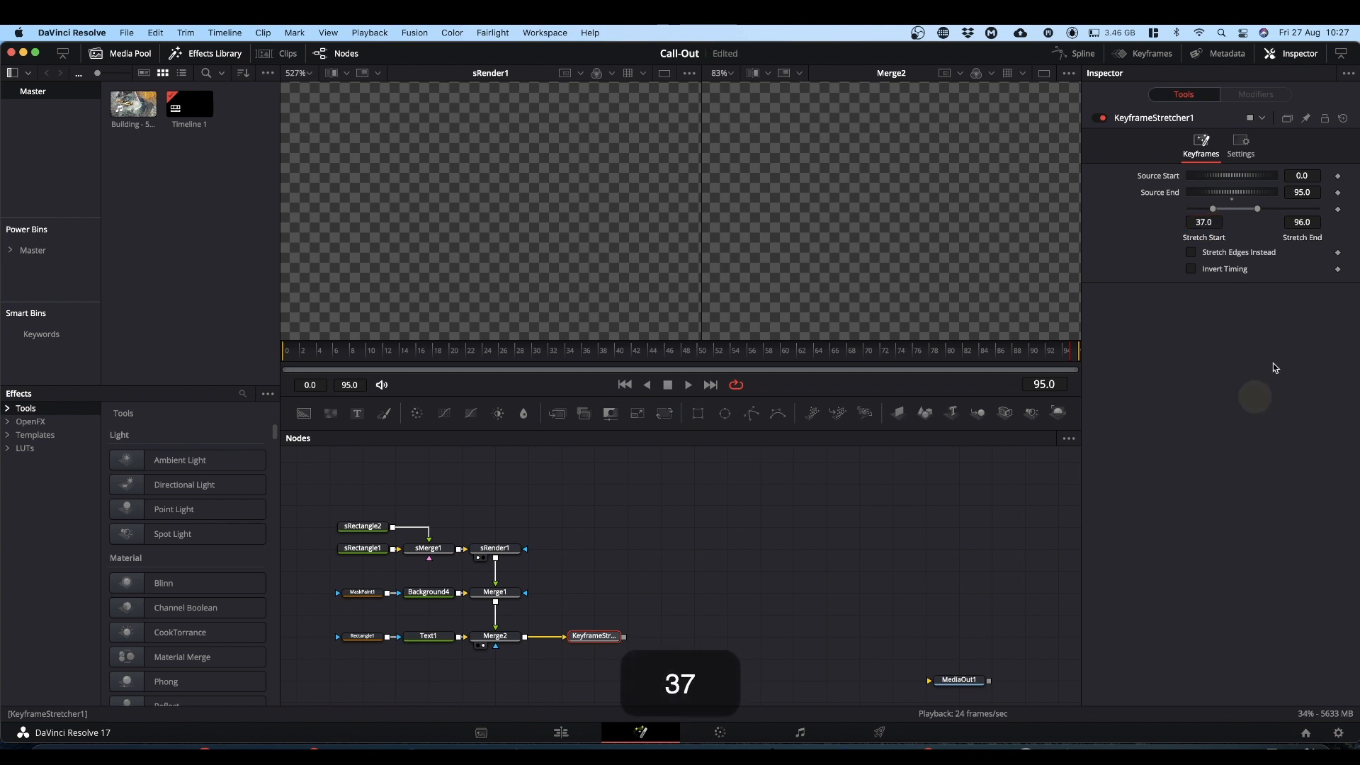
{"action": "left_click", "coordinate": [1303, 221]}
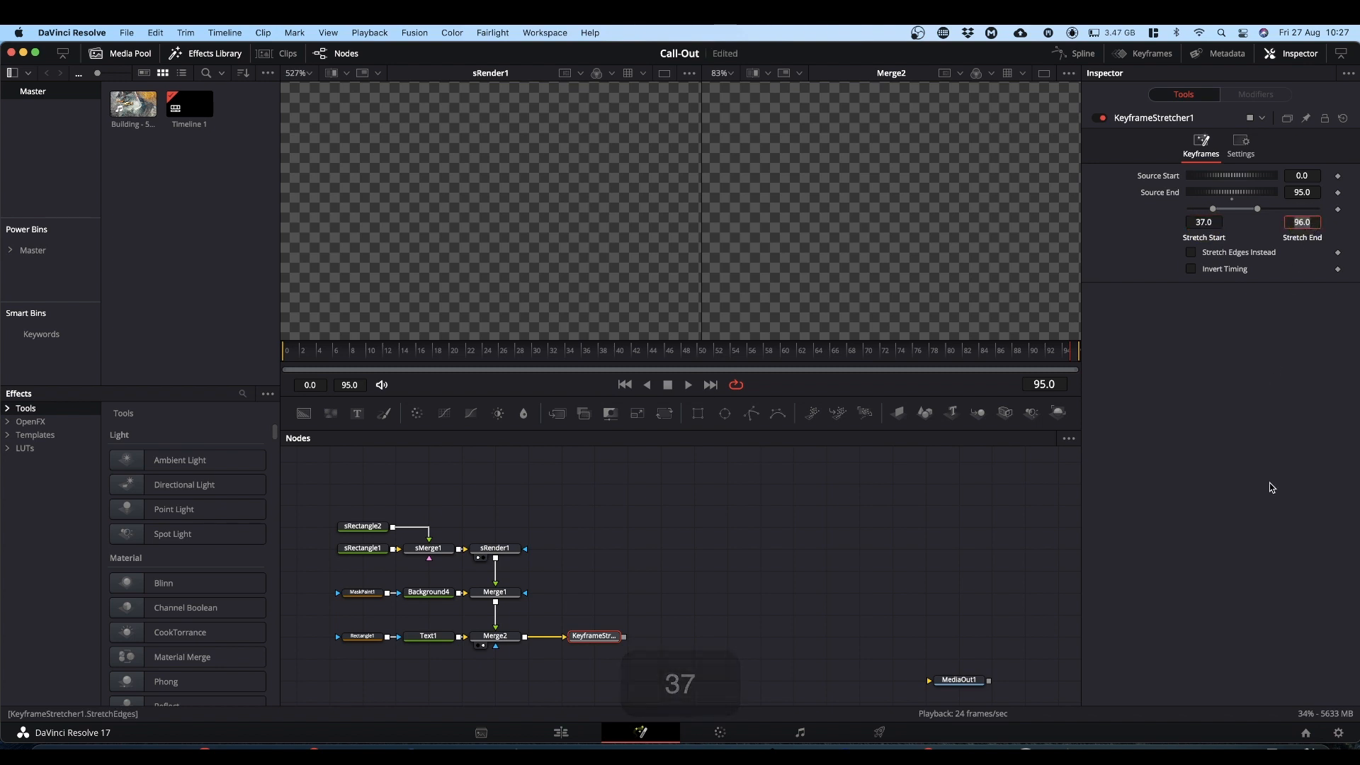
{"action": "type", "text": "59"}
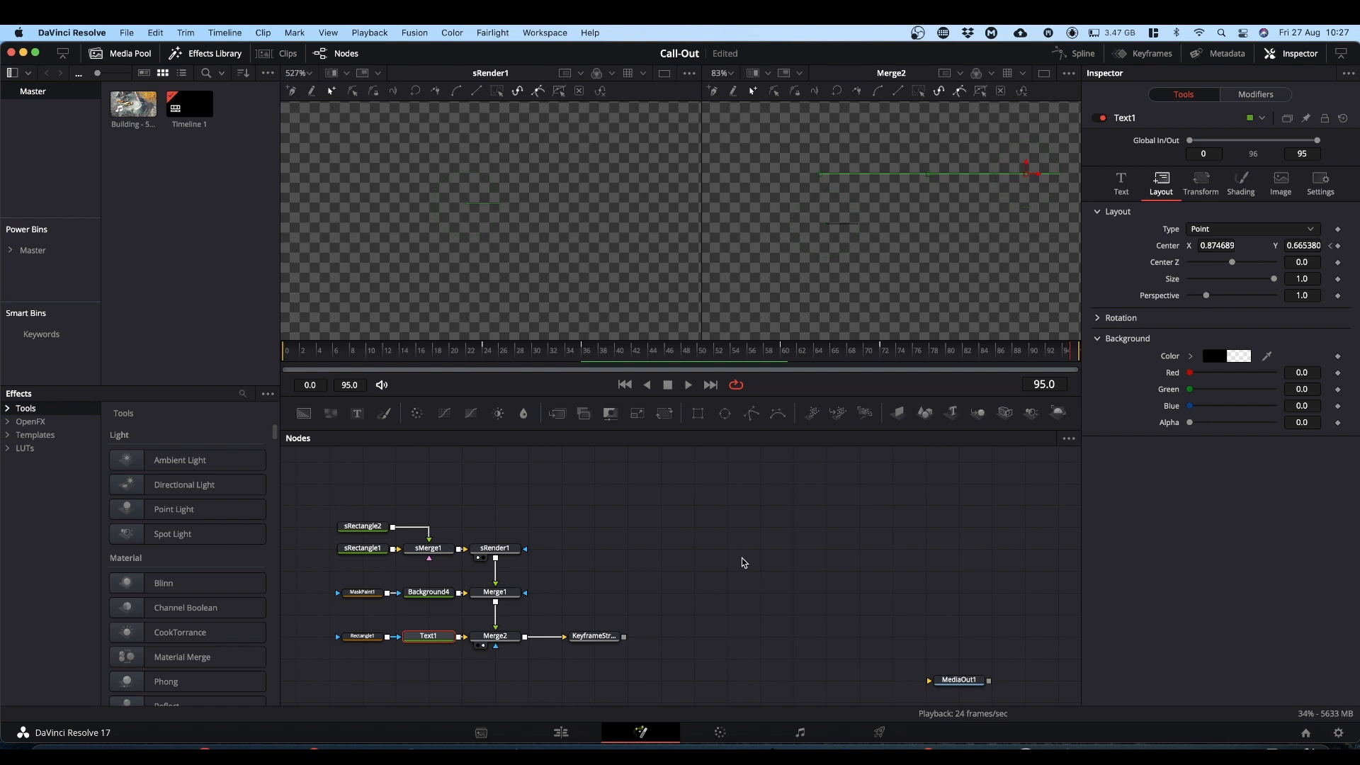
Align MediaOut1 with the node row, connect the Keyframe Stretcher to it, and play back its output in the second viewer
{"action": "left_click_drag", "start_coordinate": [964, 678], "coordinate": [930, 635]}
{"action": "left_click_drag", "start_coordinate": [624, 641], "coordinate": [916, 303]}
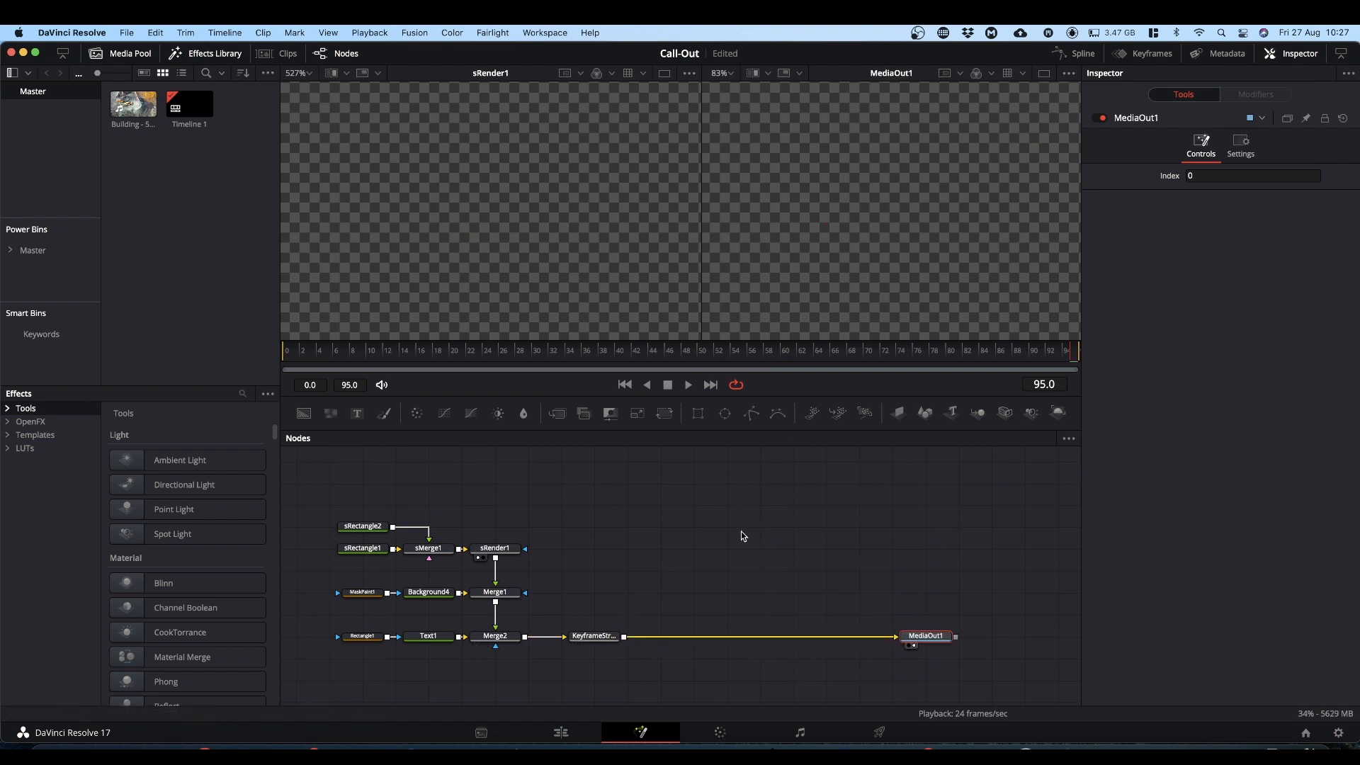
{"action": "key", "text": "space"}
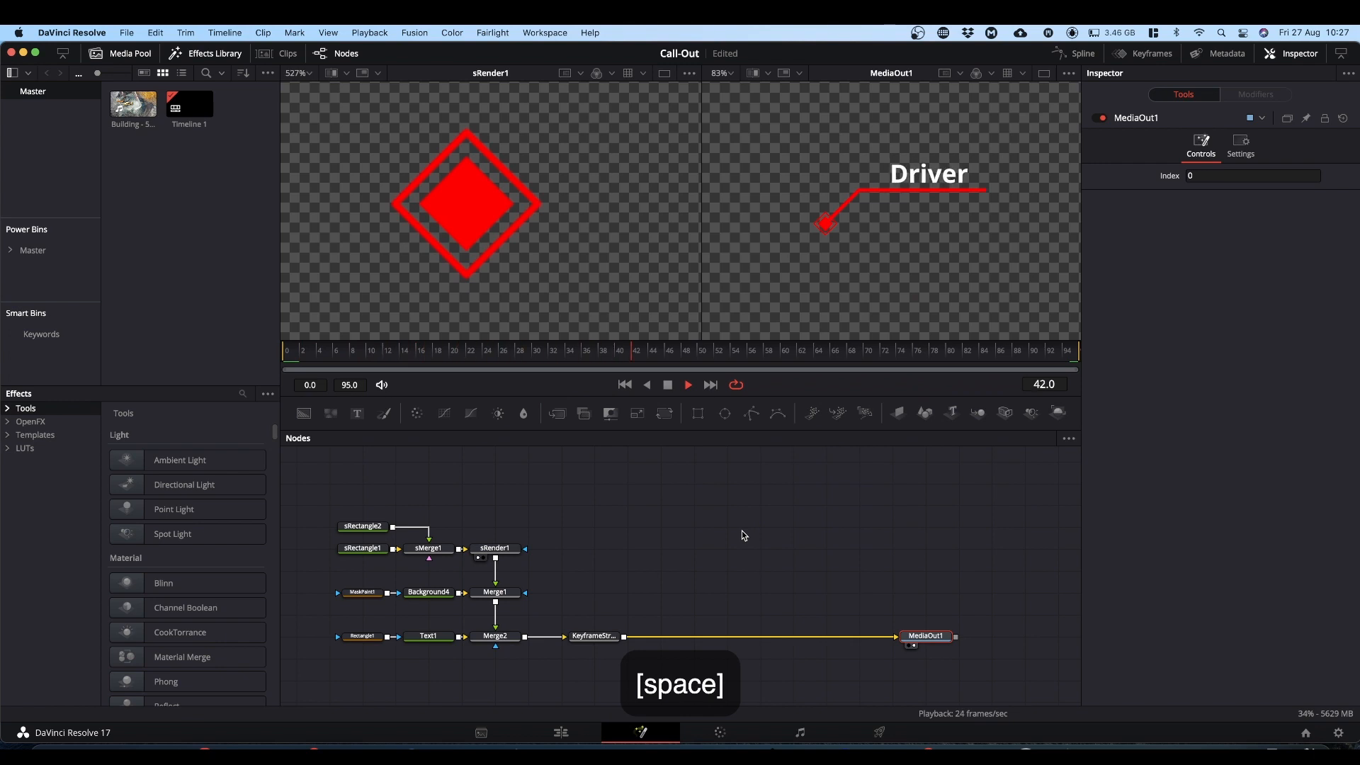
{"action": "key", "text": "space"}
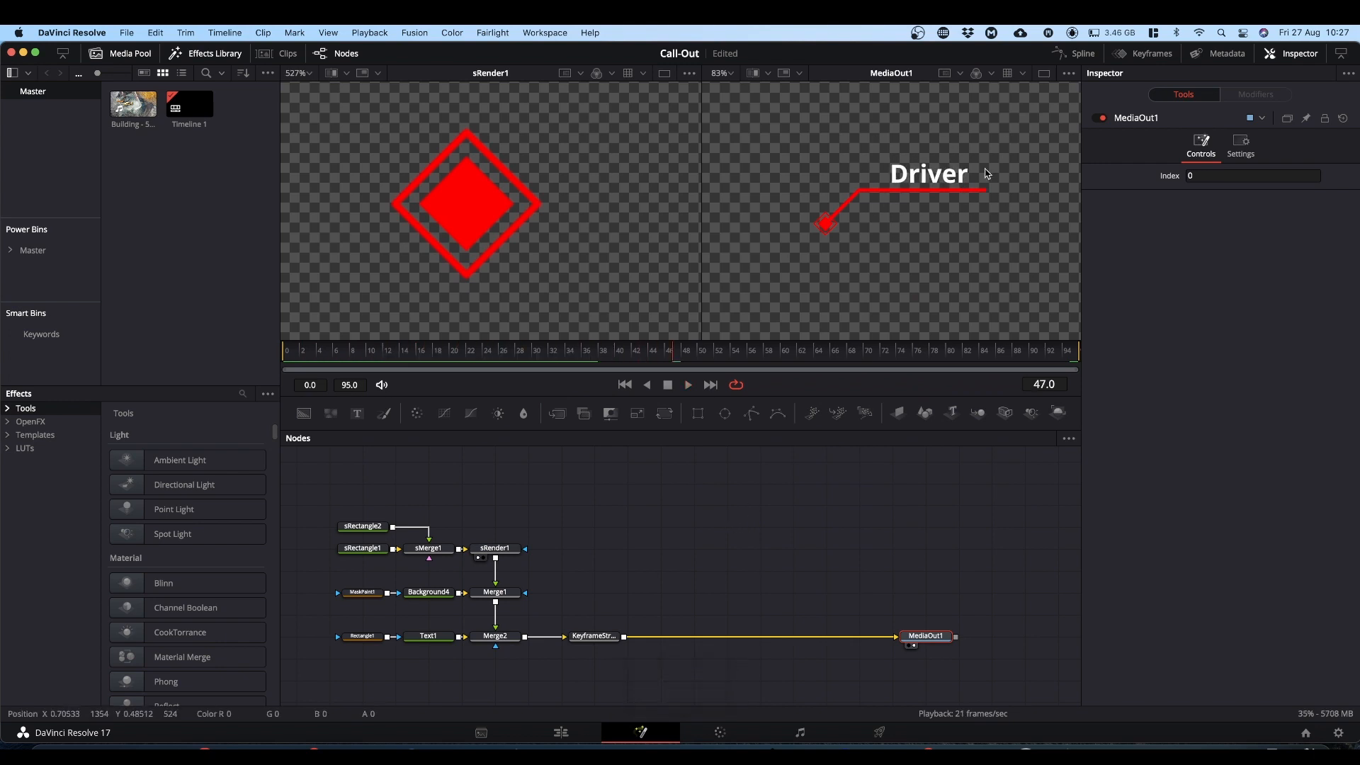
Enable Motion Blur on Text1 and play back the label's animation
{"action": "left_click", "coordinate": [433, 636]}
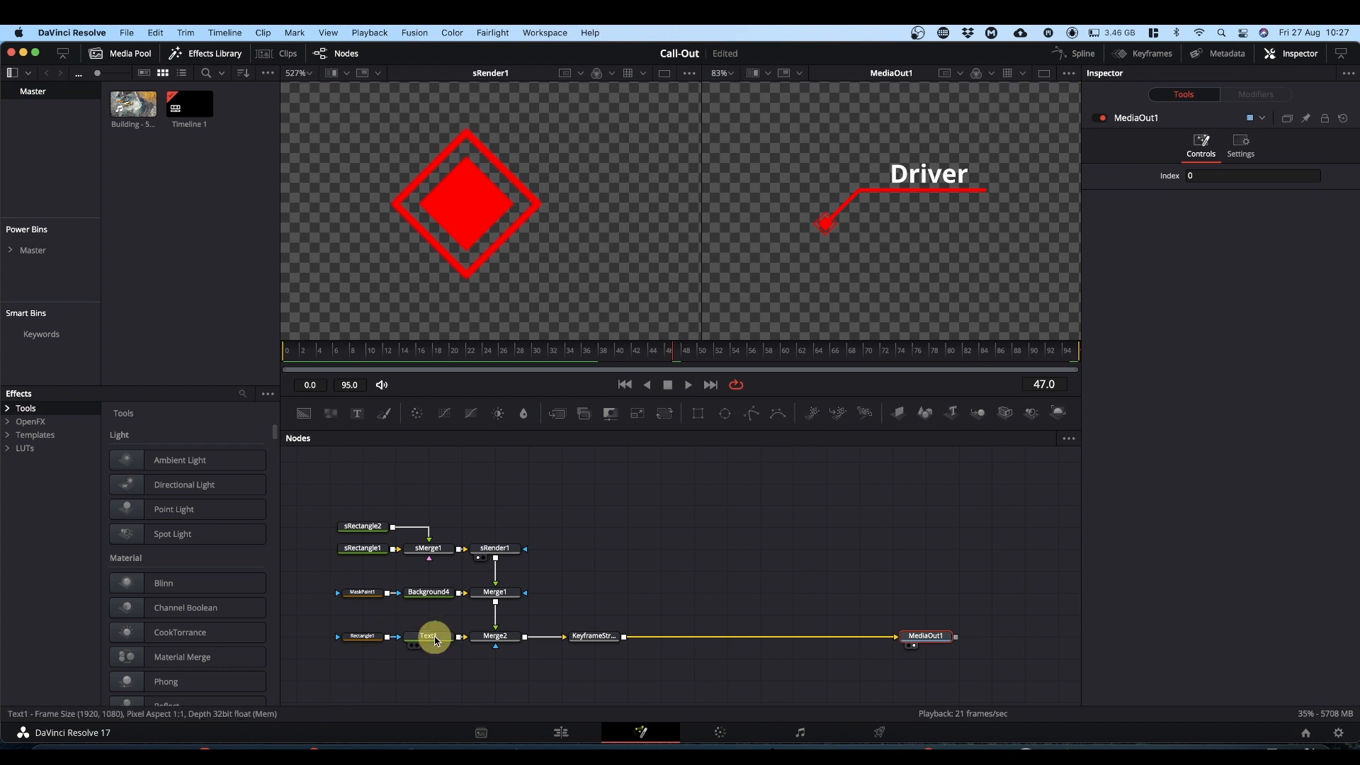
{"action": "left_click", "coordinate": [1320, 183]}
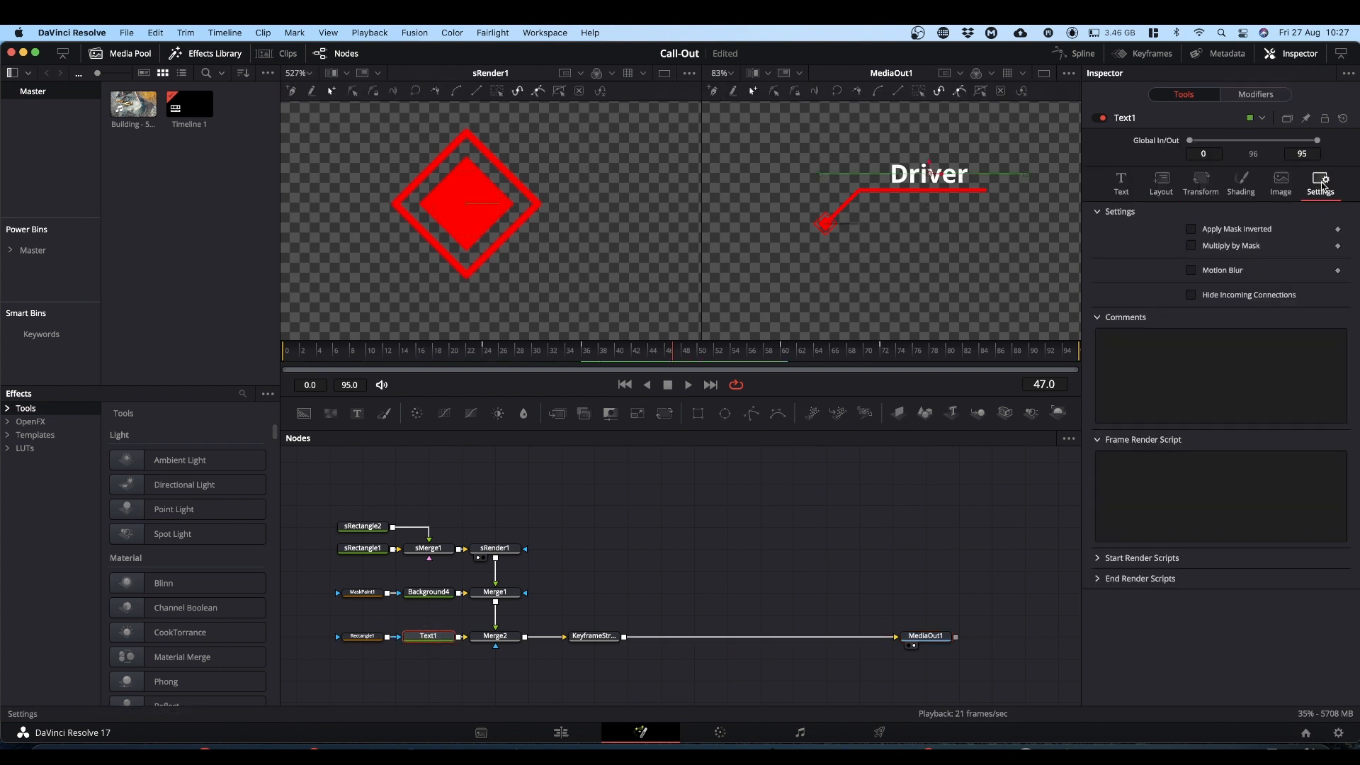
{"action": "left_click", "coordinate": [1190, 271]}
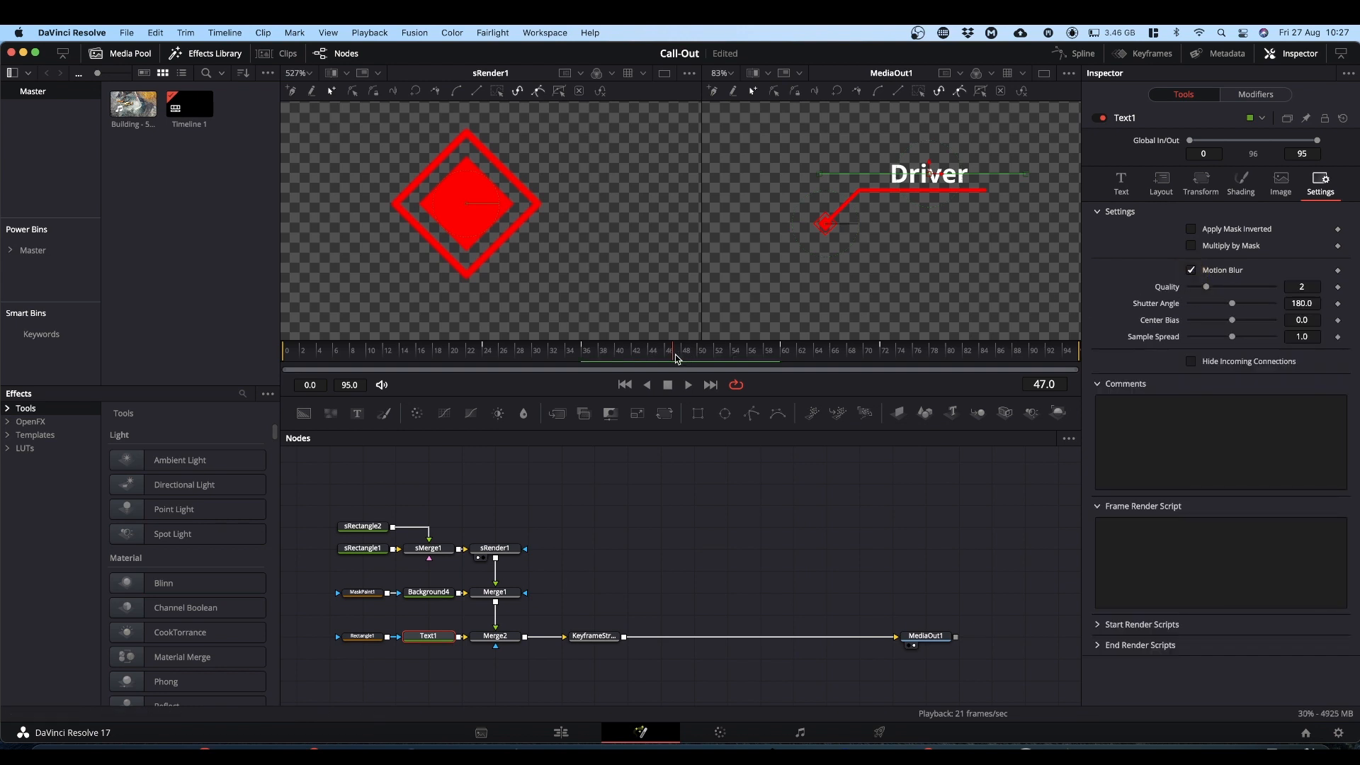
{"action": "left_click_drag", "start_coordinate": [673, 358], "coordinate": [520, 364]}
{"action": "key", "text": "space"}
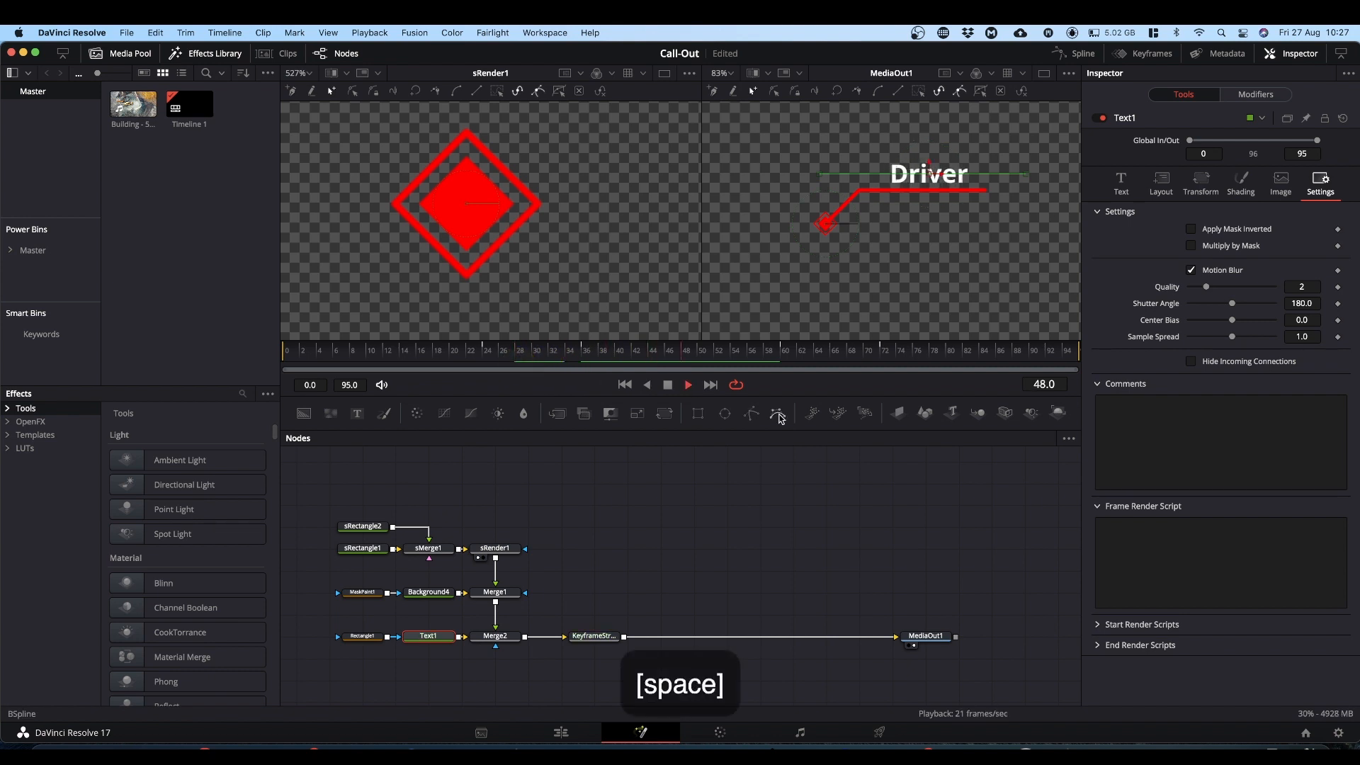
{"action": "key", "text": "space"}
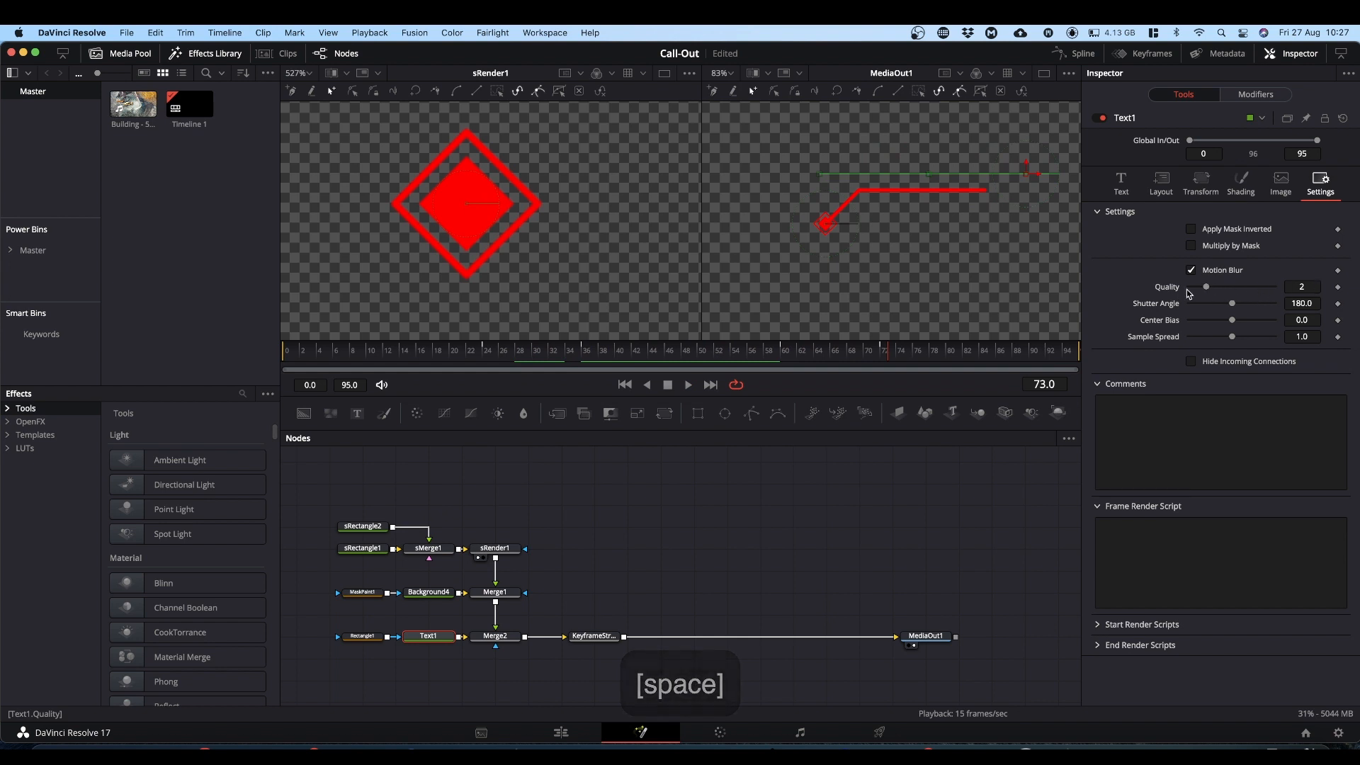
Raise Text1's Motion Blur Quality to 6 and play back the animation from frame 18
{"action": "left_click", "coordinate": [437, 354]}
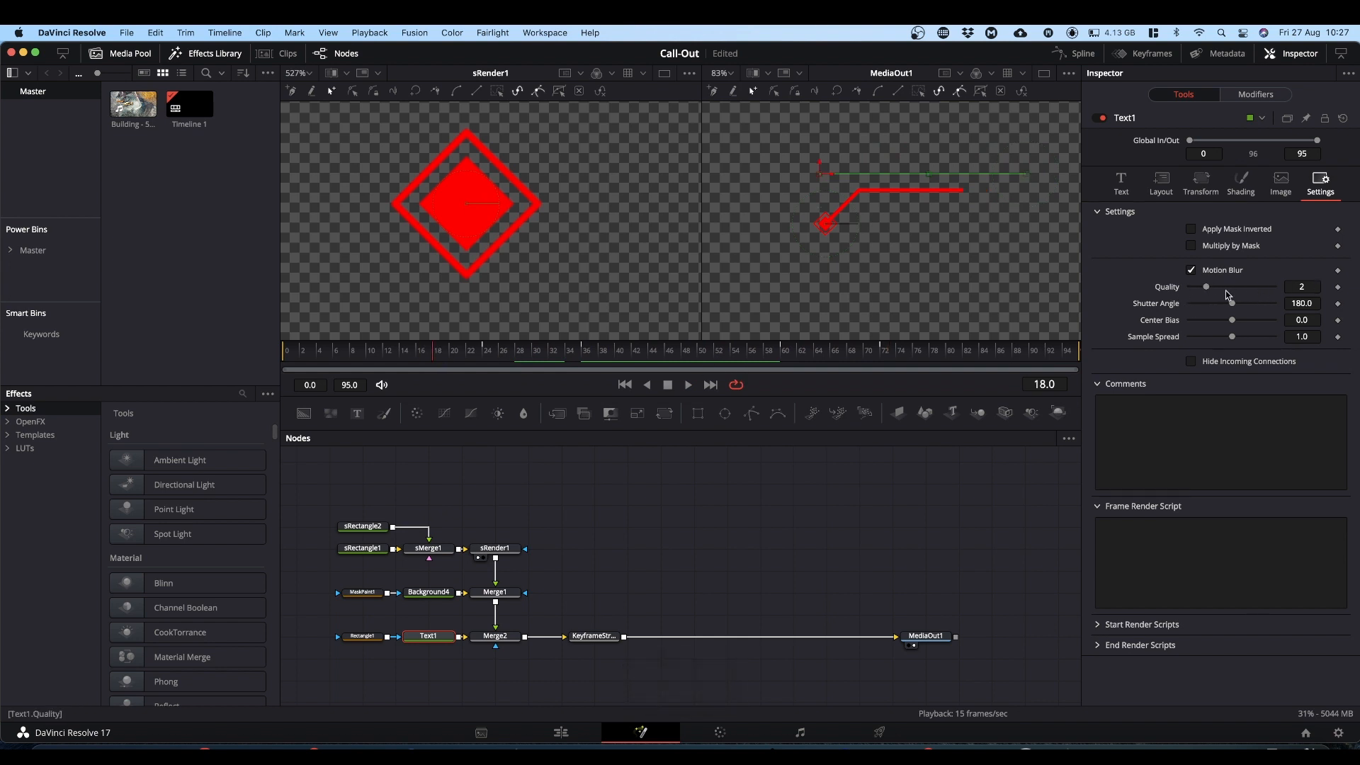
{"action": "left_click_drag", "start_coordinate": [1205, 288], "coordinate": [1240, 290]}
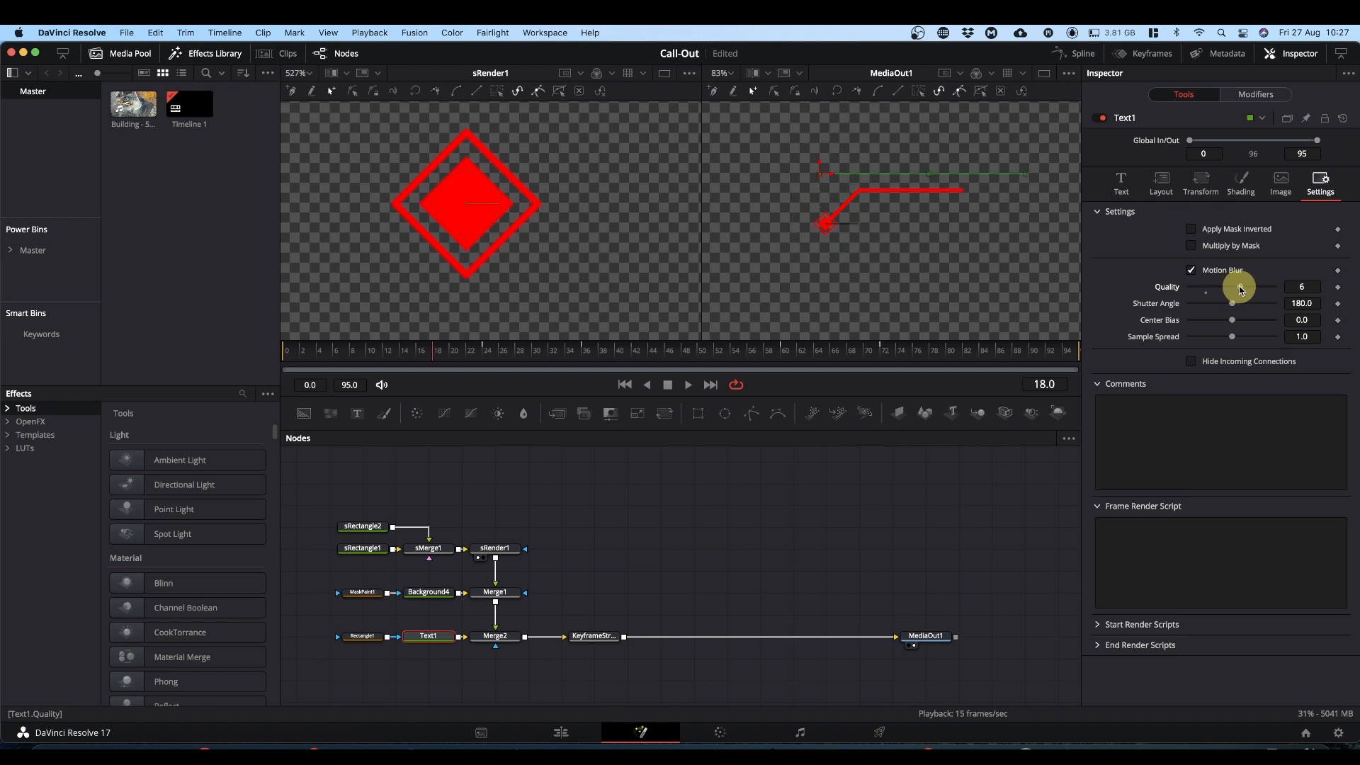
{"action": "key", "text": "space"}
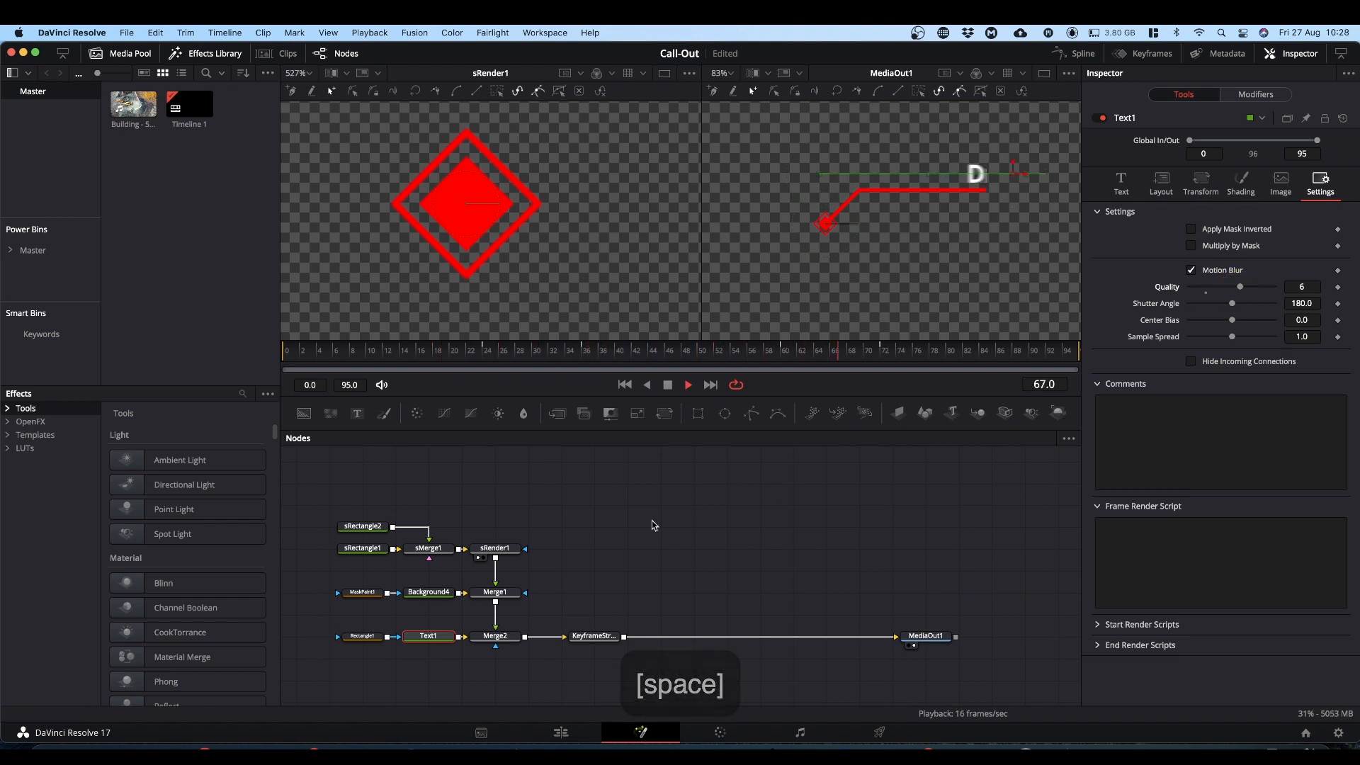
{"action": "key", "text": "space"}
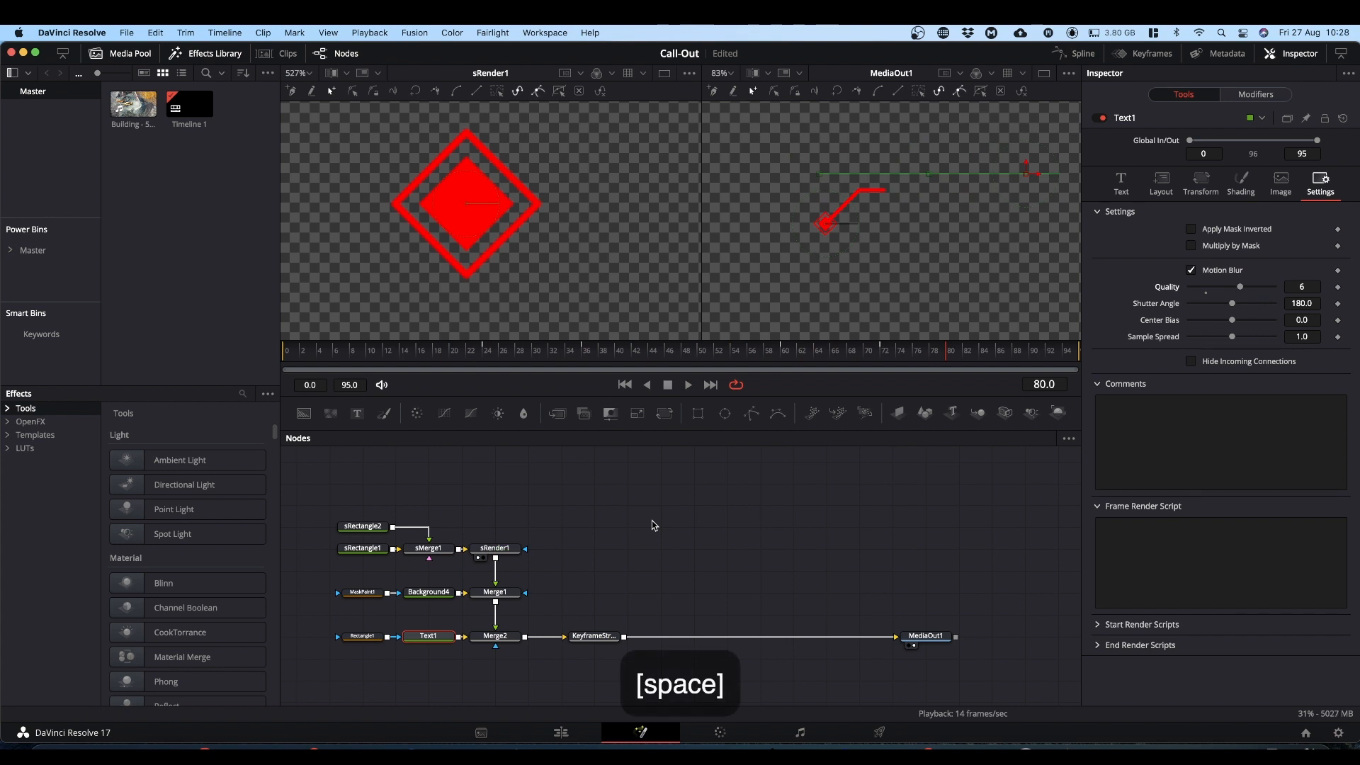
Return to the edit timeline and play back the Fusion composition clip from near its start
{"action": "left_click", "coordinate": [561, 731]}
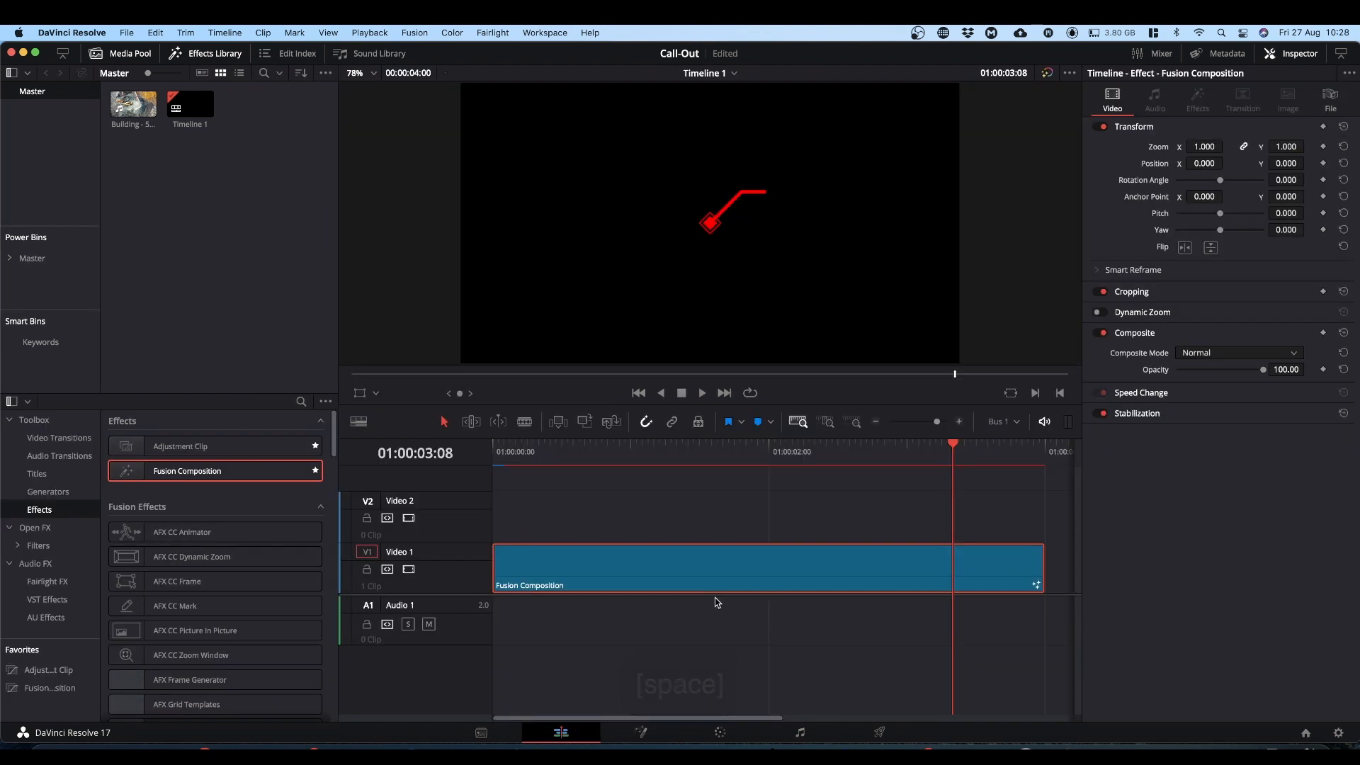
{"action": "left_click_drag", "start_coordinate": [952, 442], "coordinate": [506, 458]}
{"action": "key", "text": "space"}
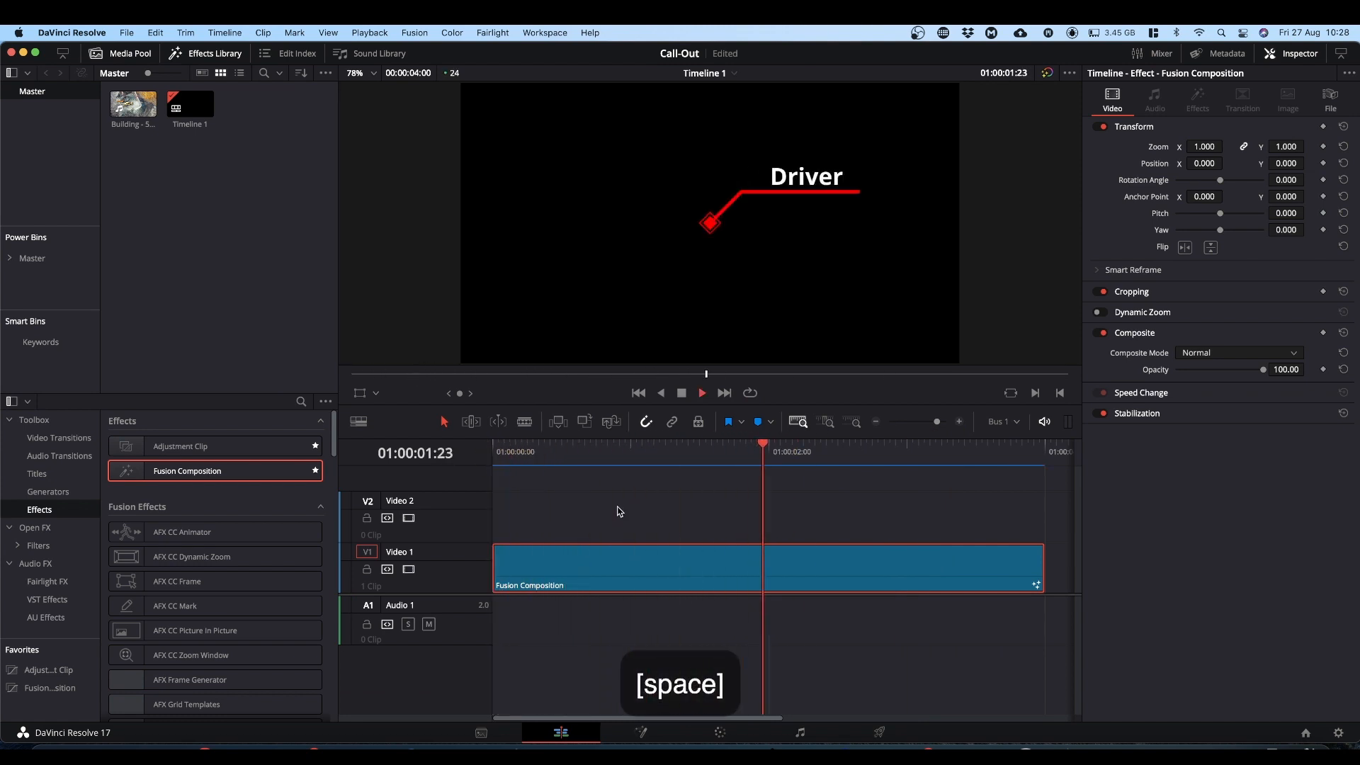
{"action": "key", "text": "space"}
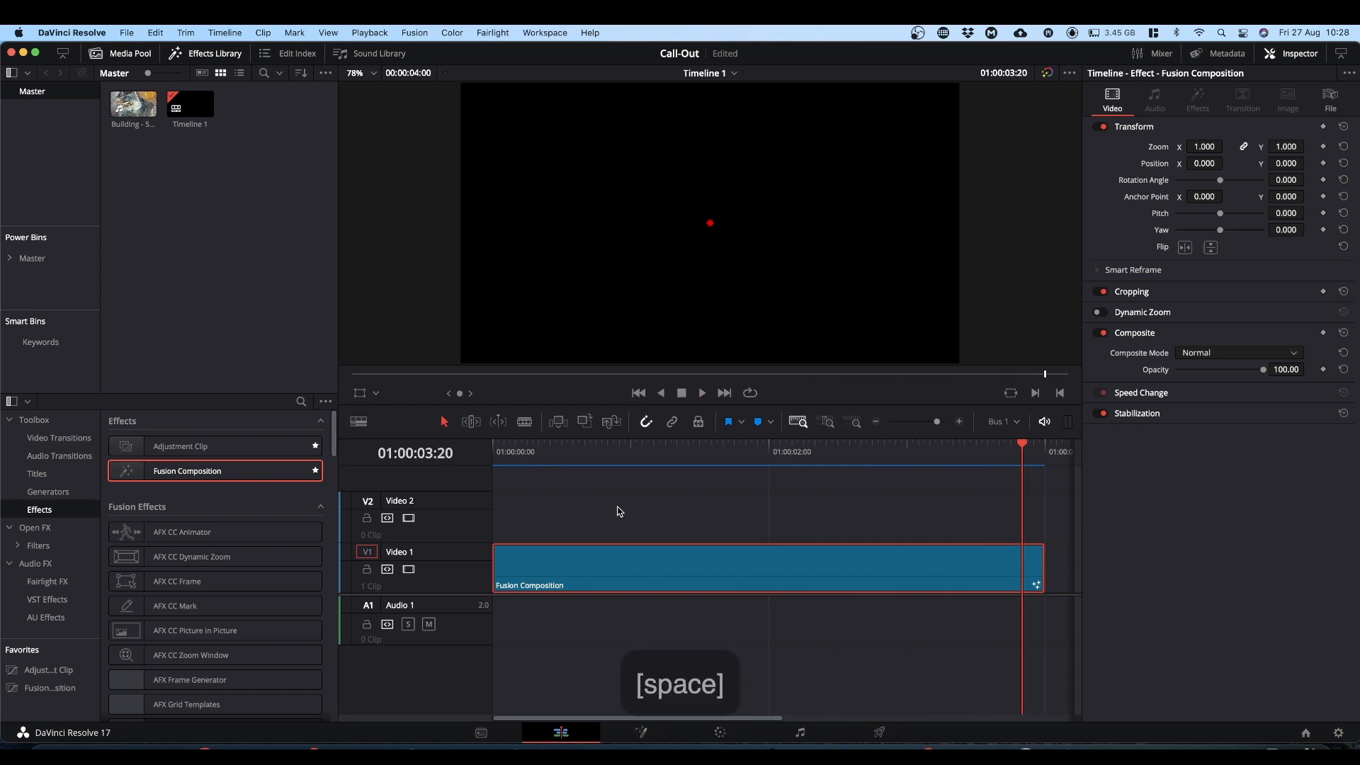
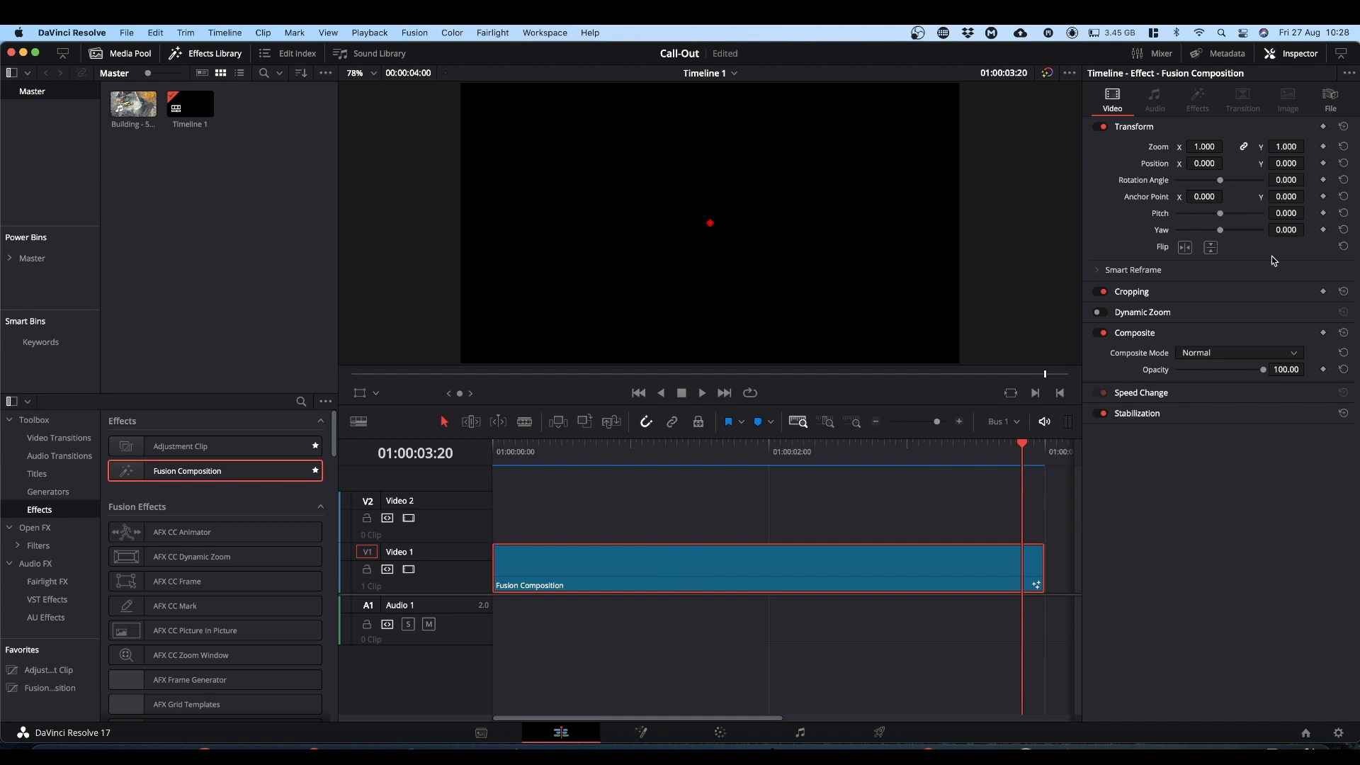
Rename the Fusion Composition clip on Video 1 as Call Out
{"action": "left_click", "coordinate": [1332, 97]}
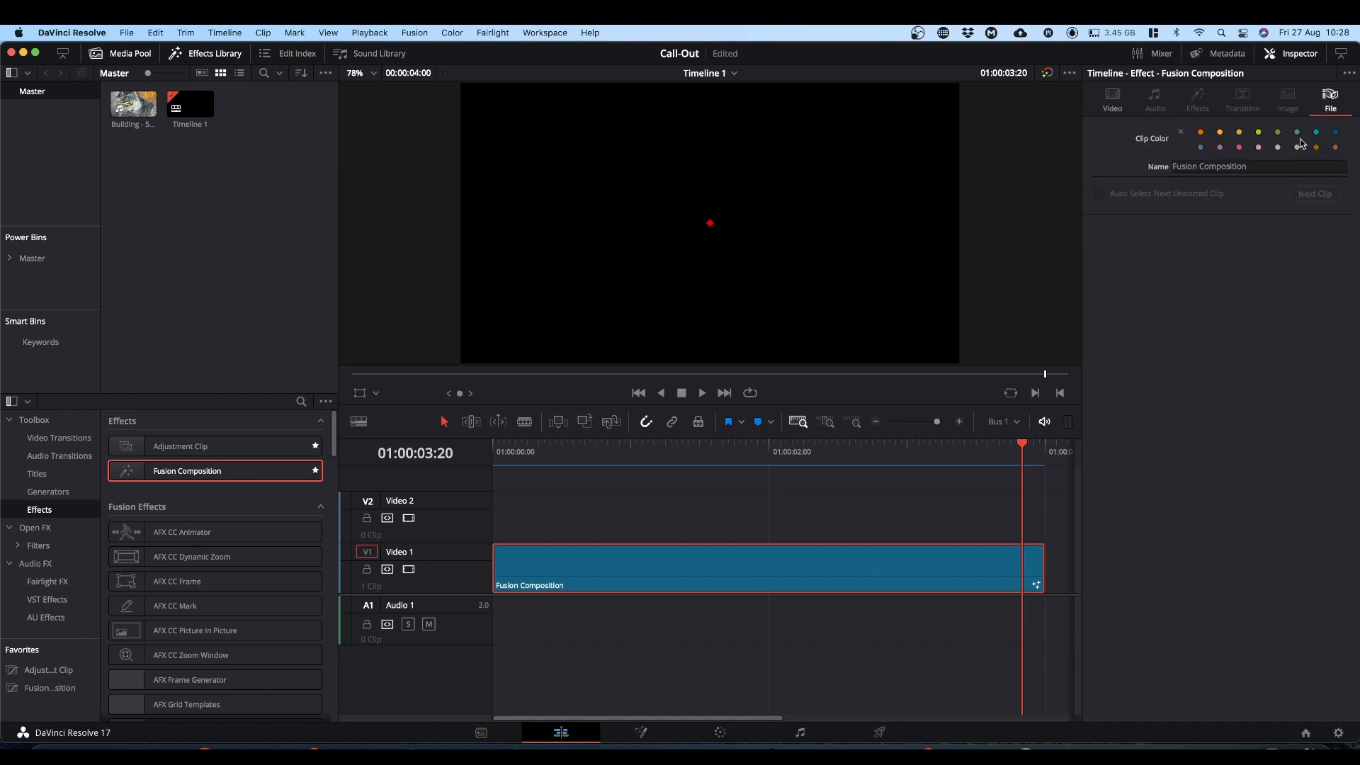
{"action": "left_click", "coordinate": [1255, 167]}
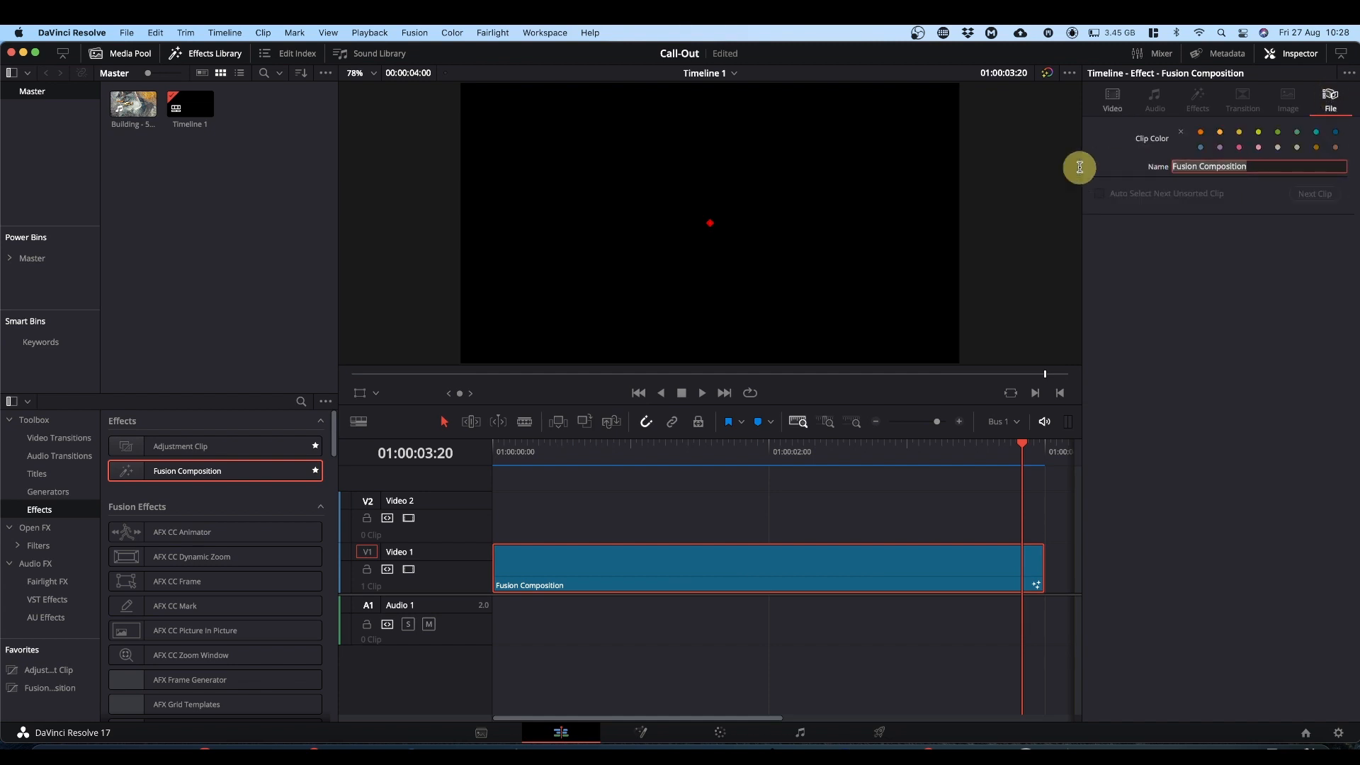
{"action": "type", "text": "Call Out"}
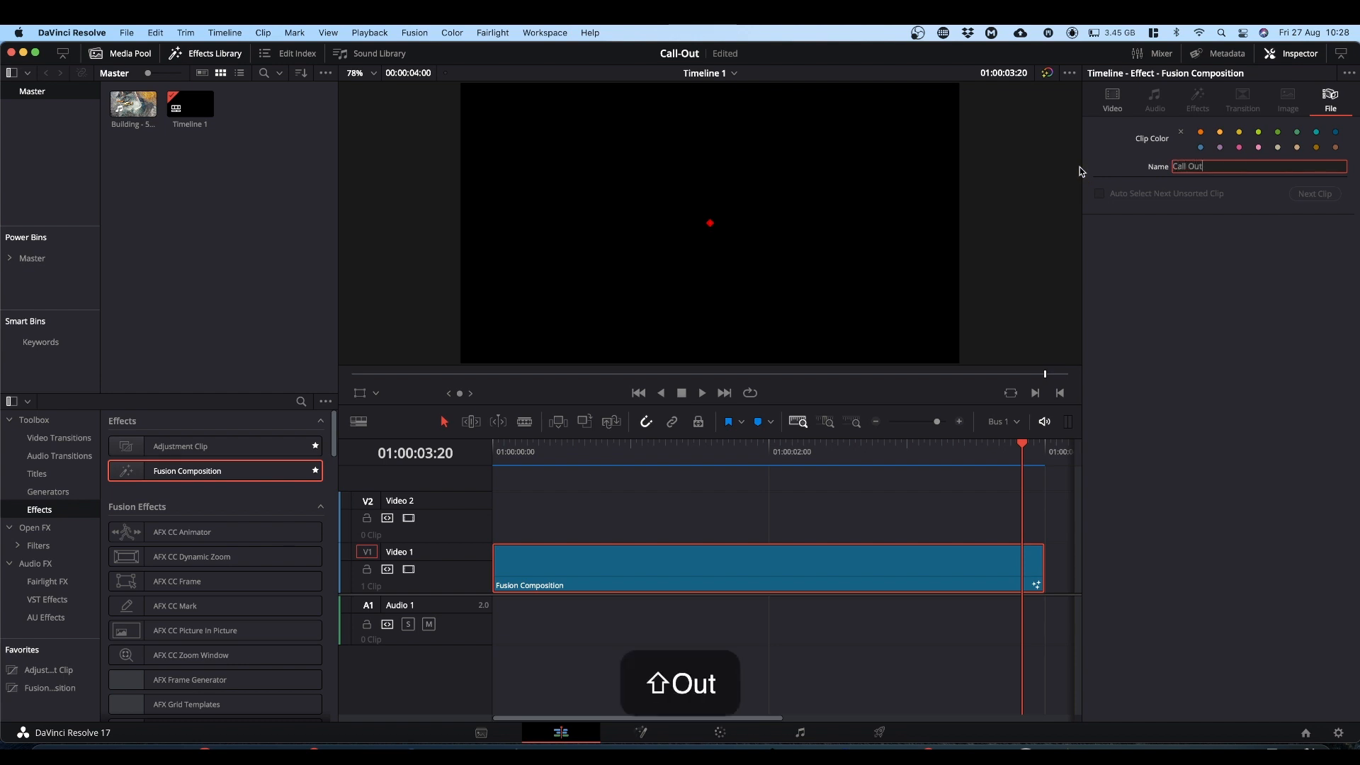
{"action": "key", "text": "Return"}
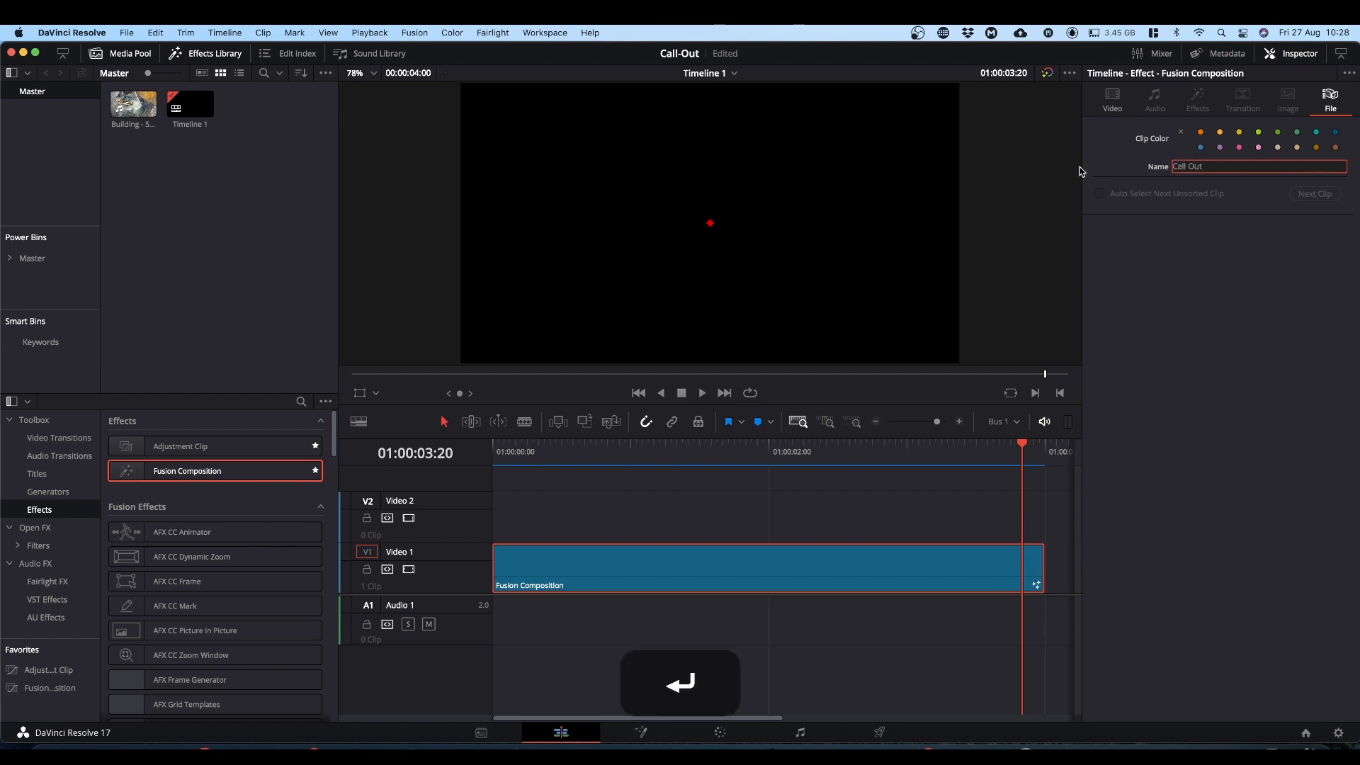
{"action": "left_click", "coordinate": [1153, 562]}
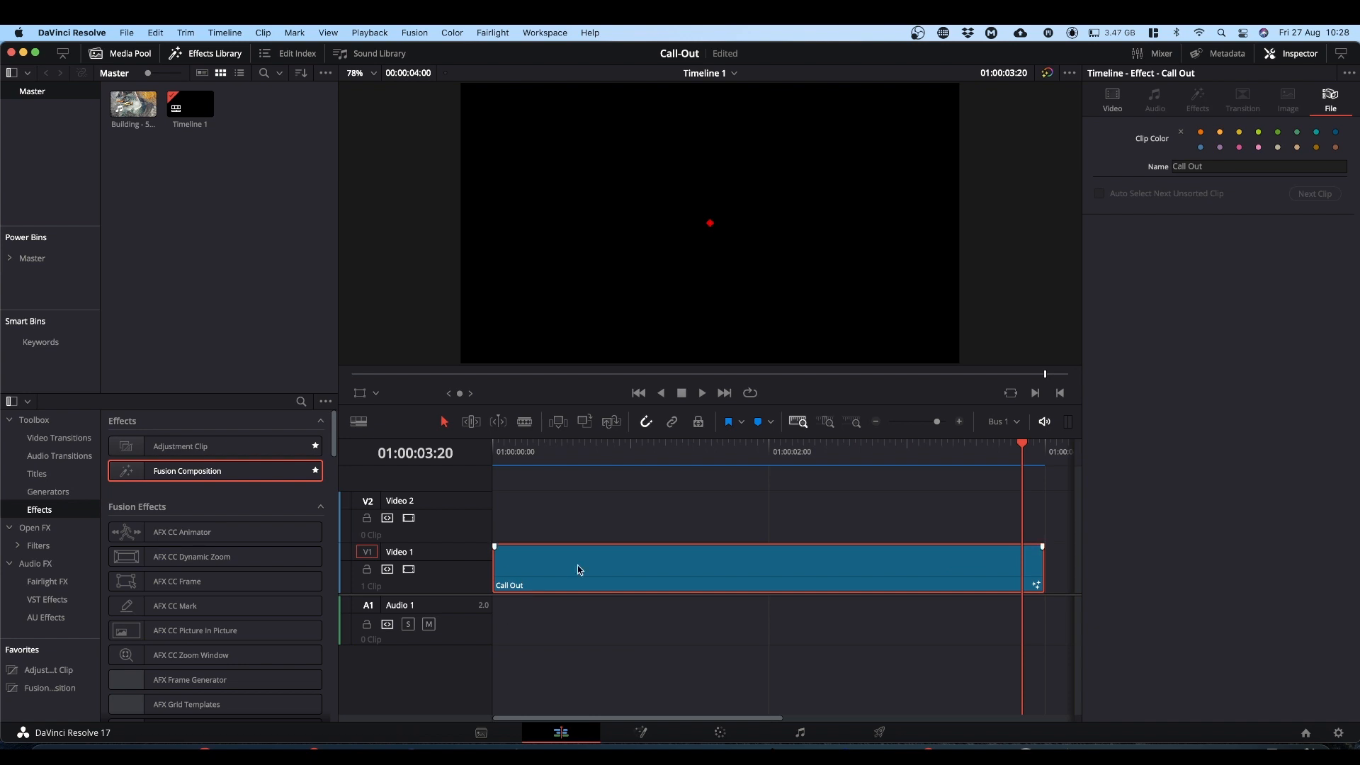
Store the timeline's Call Out clip in the Master bin and rename the new Fusion Composition item as Call Out
{"action": "left_click_drag", "start_coordinate": [653, 570], "coordinate": [267, 253]}
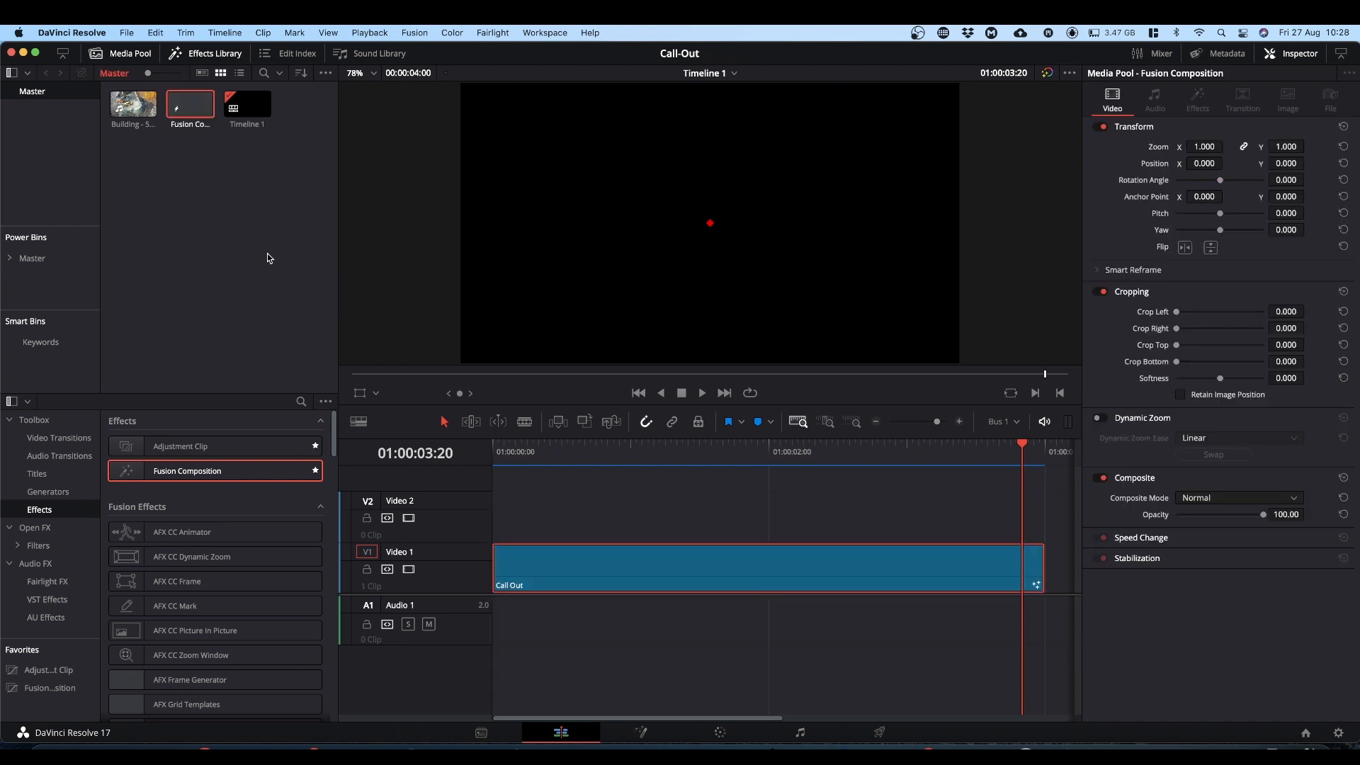
{"action": "double_click", "coordinate": [186, 101]}
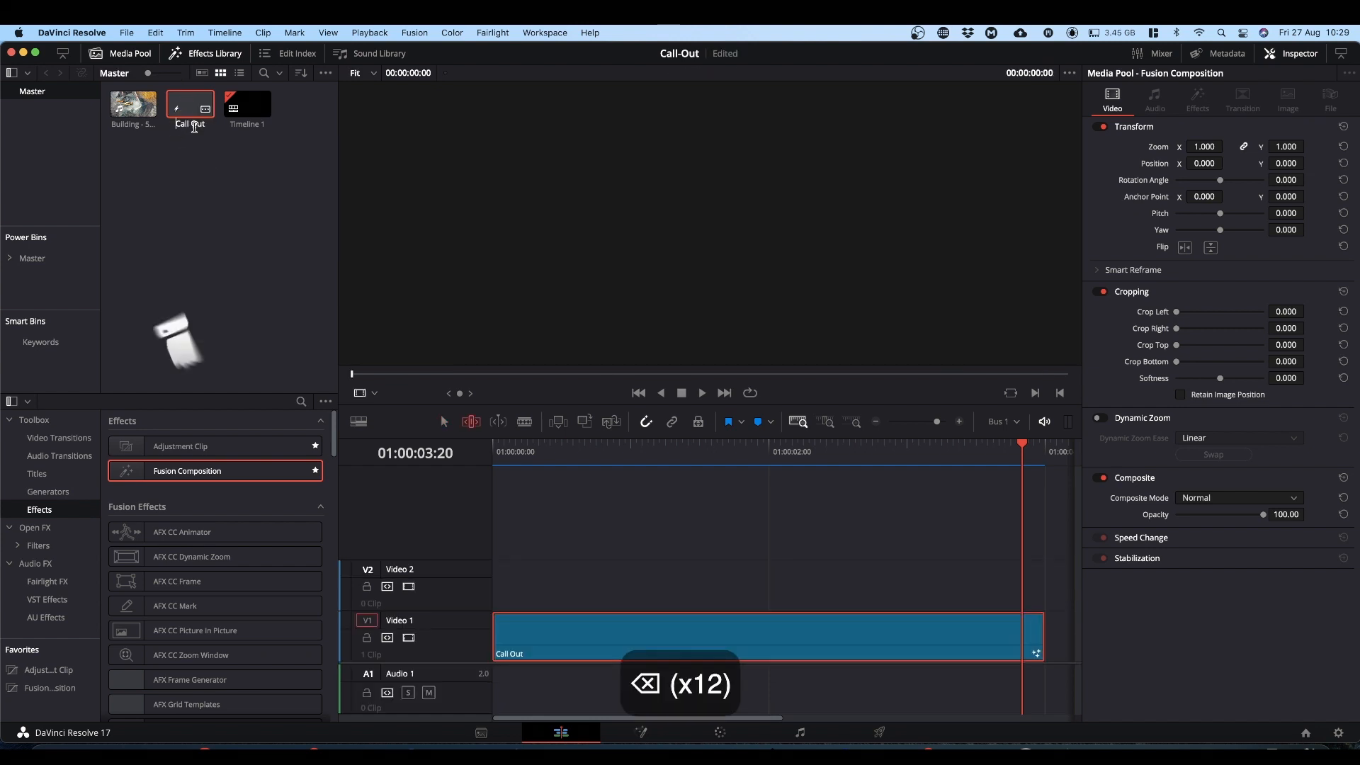
{"action": "key", "text": "Return"}
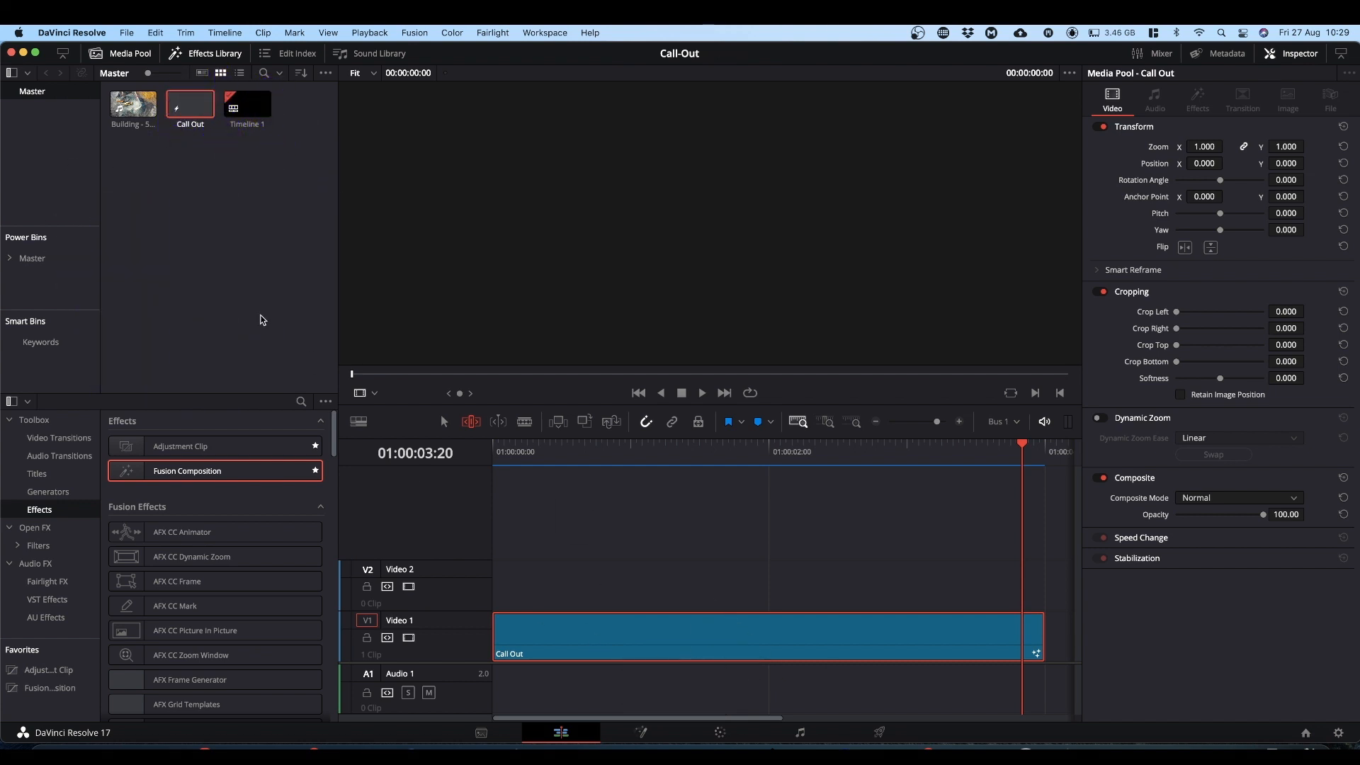
{"action": "left_click", "coordinate": [198, 125]}
Delete the Call Out clip from Video 1 and return to Selection Mode
{"action": "left_click", "coordinate": [749, 625]}
{"action": "key", "text": "BackSpace"}
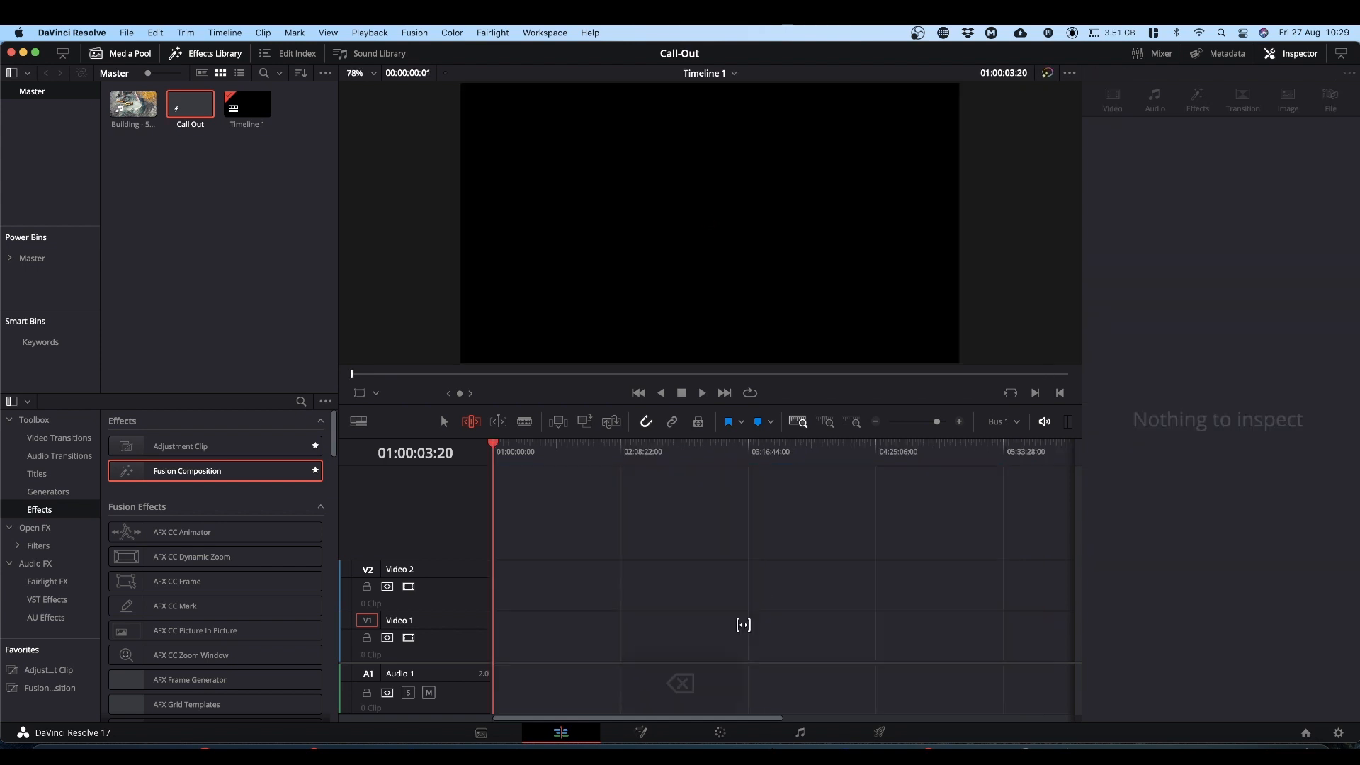
{"action": "left_click", "coordinate": [444, 422]}
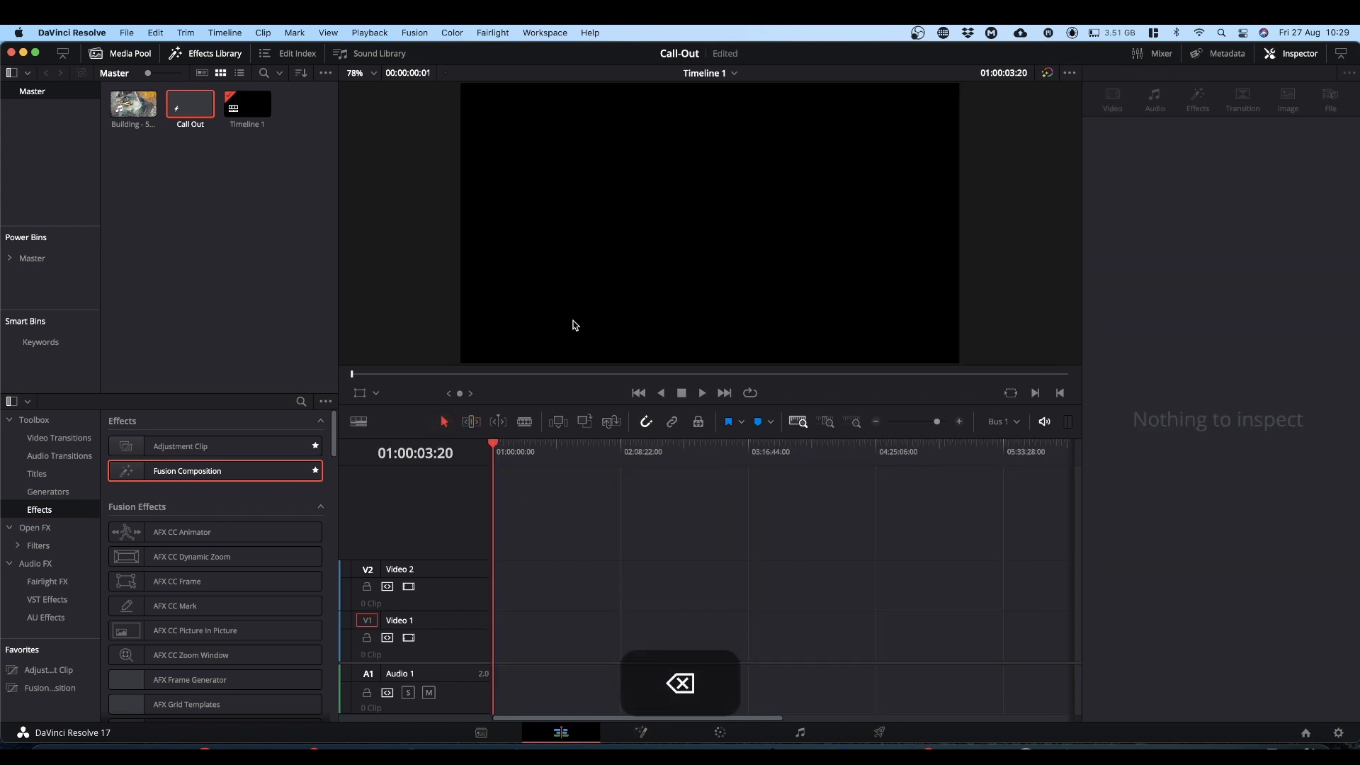
Place Building - 58598.mp4 at the start of Video 1 and delete its audio from Audio 1
{"action": "left_click", "coordinate": [133, 104]}
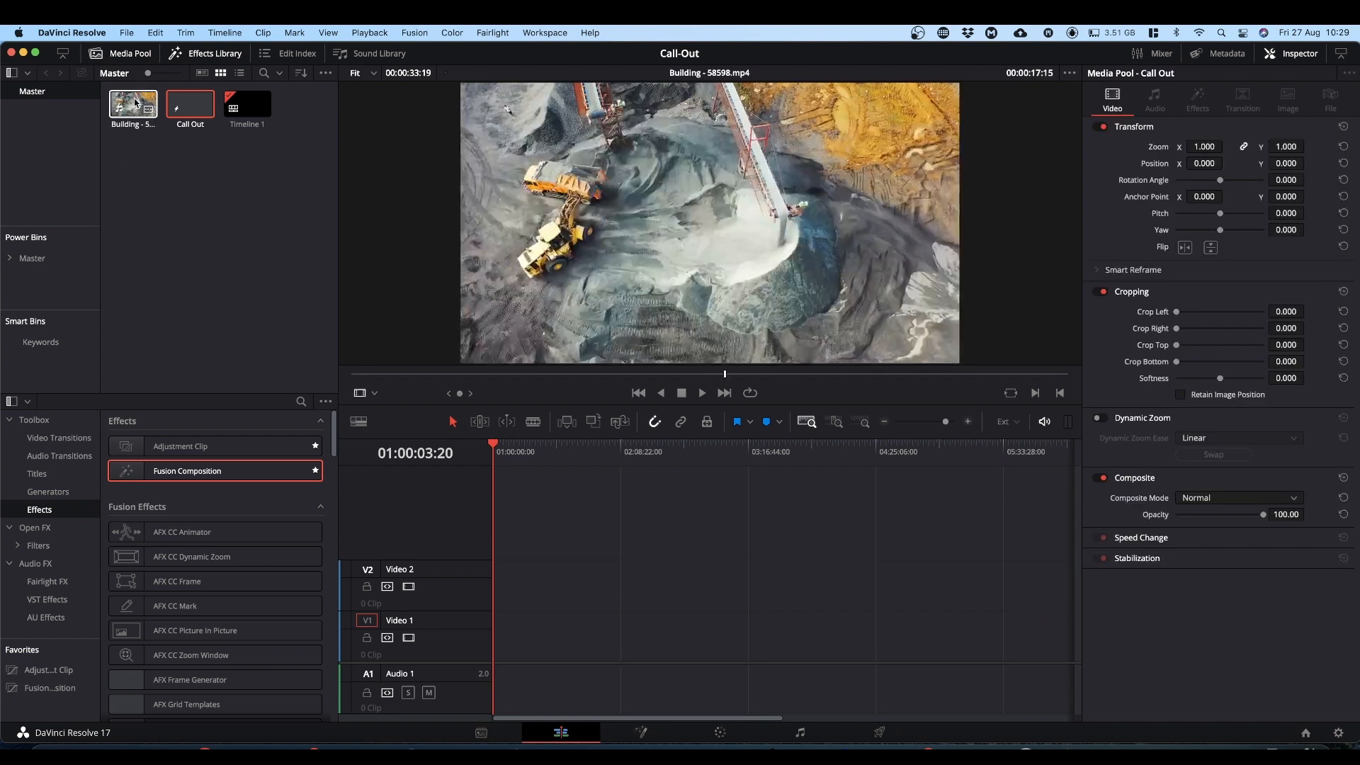
{"action": "left_click_drag", "start_coordinate": [133, 104], "coordinate": [507, 643]}
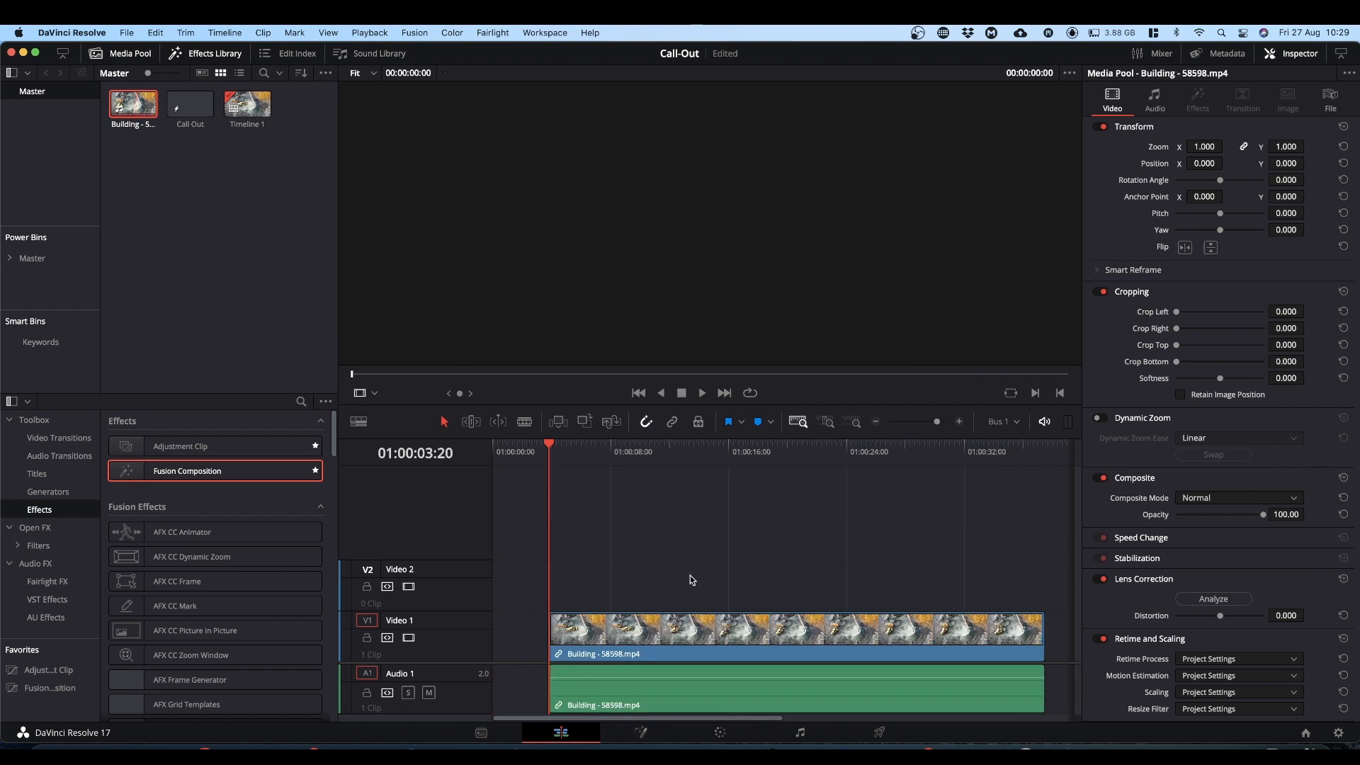
{"action": "left_click_drag", "start_coordinate": [733, 546], "coordinate": [745, 714]}
{"action": "left_click", "coordinate": [752, 631]}
{"action": "key", "text": "super+z"}
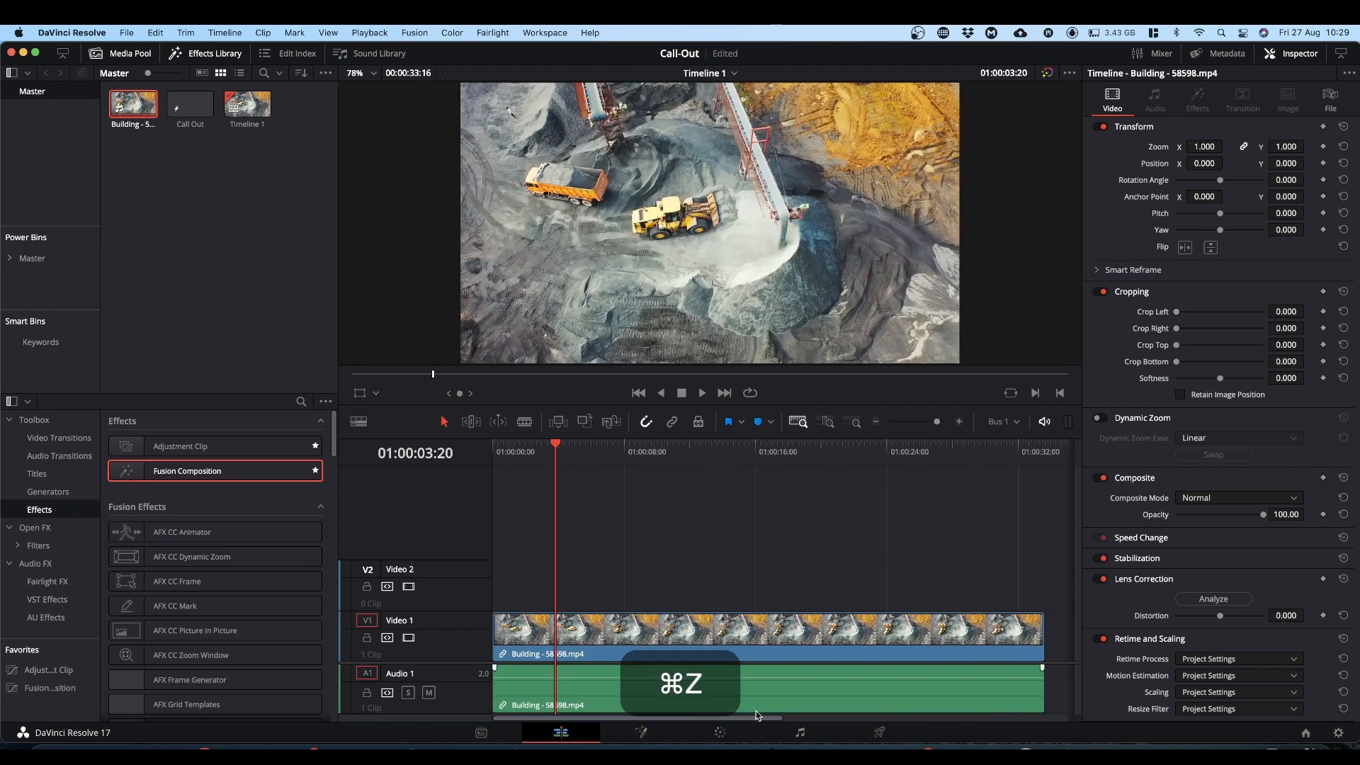
{"action": "left_click", "coordinate": [755, 692]}
{"action": "key", "text": "BackSpace"}
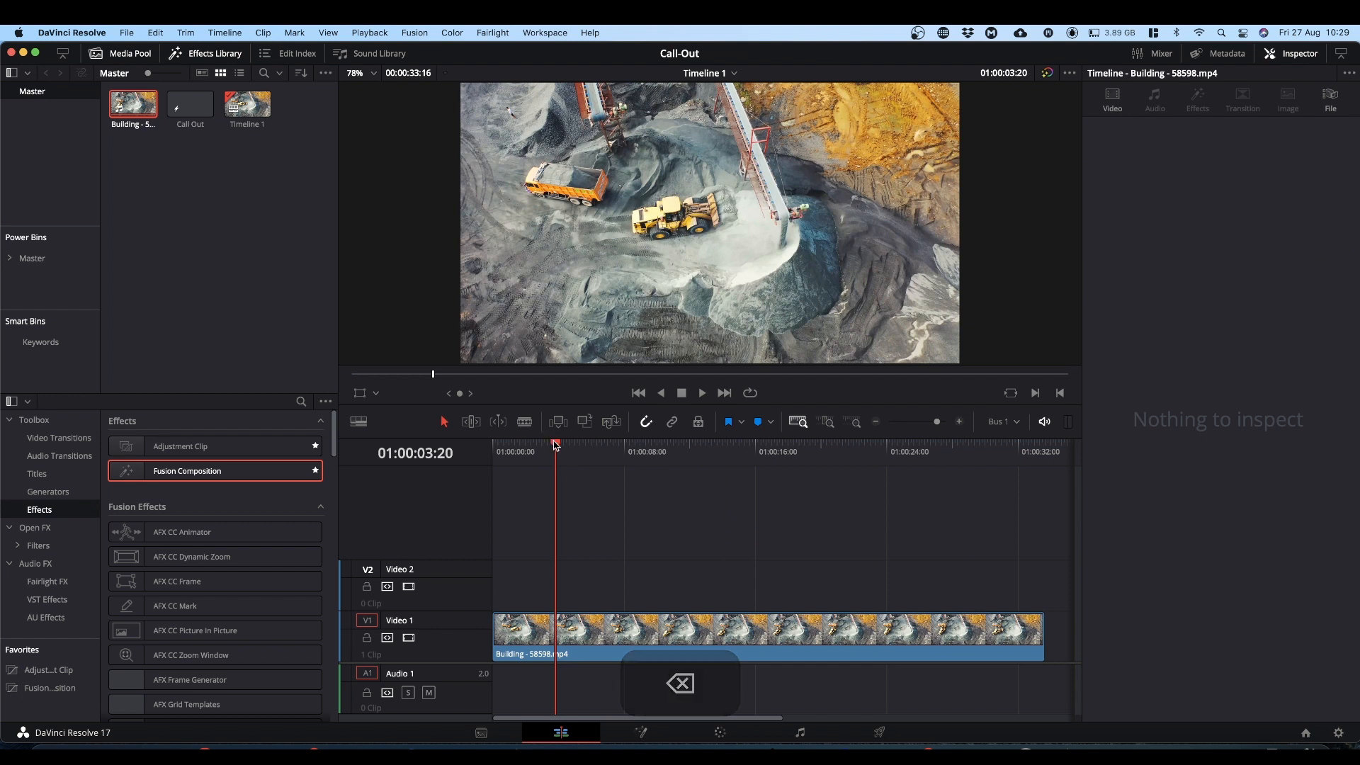
Split the building clip on Video 1 at 01:00:06:23 and at 01:00:20:05
{"action": "left_click_drag", "start_coordinate": [563, 461], "coordinate": [607, 495]}
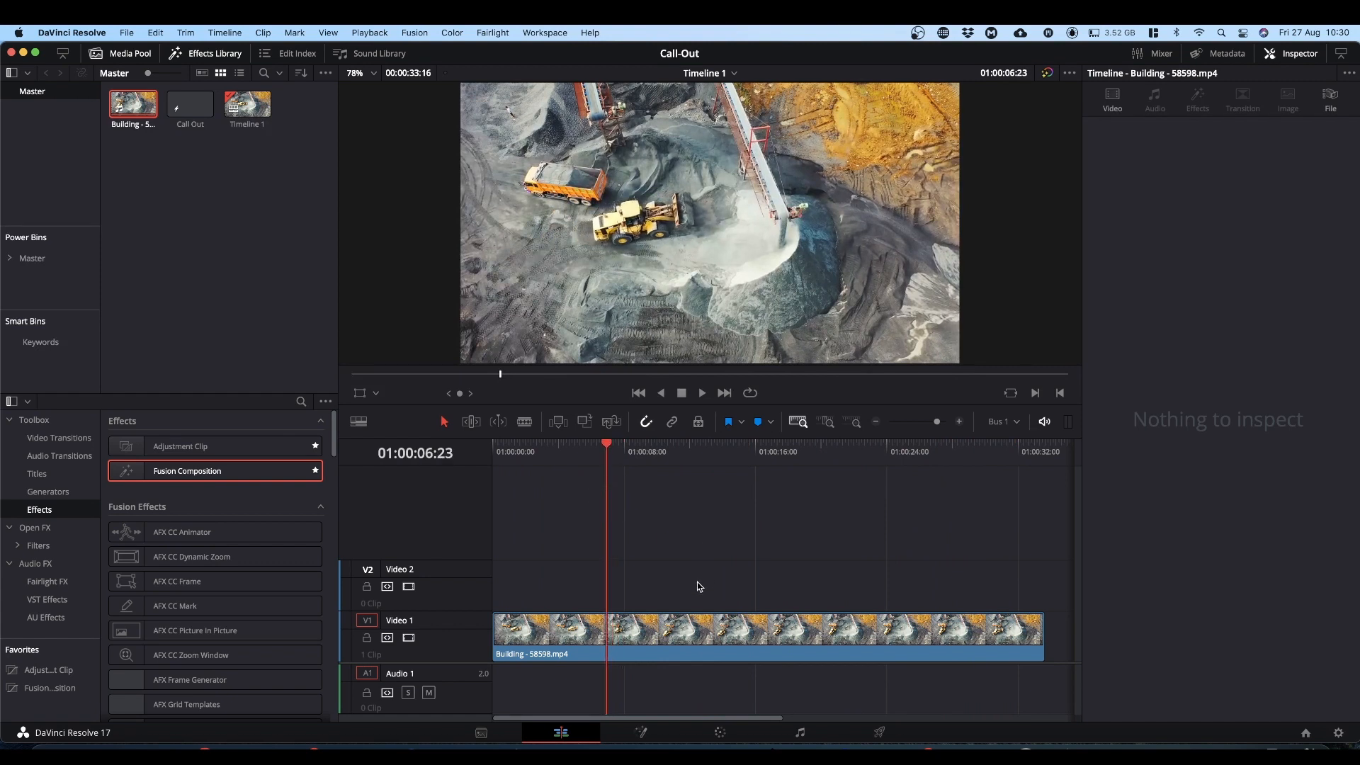
{"action": "left_click", "coordinate": [696, 629]}
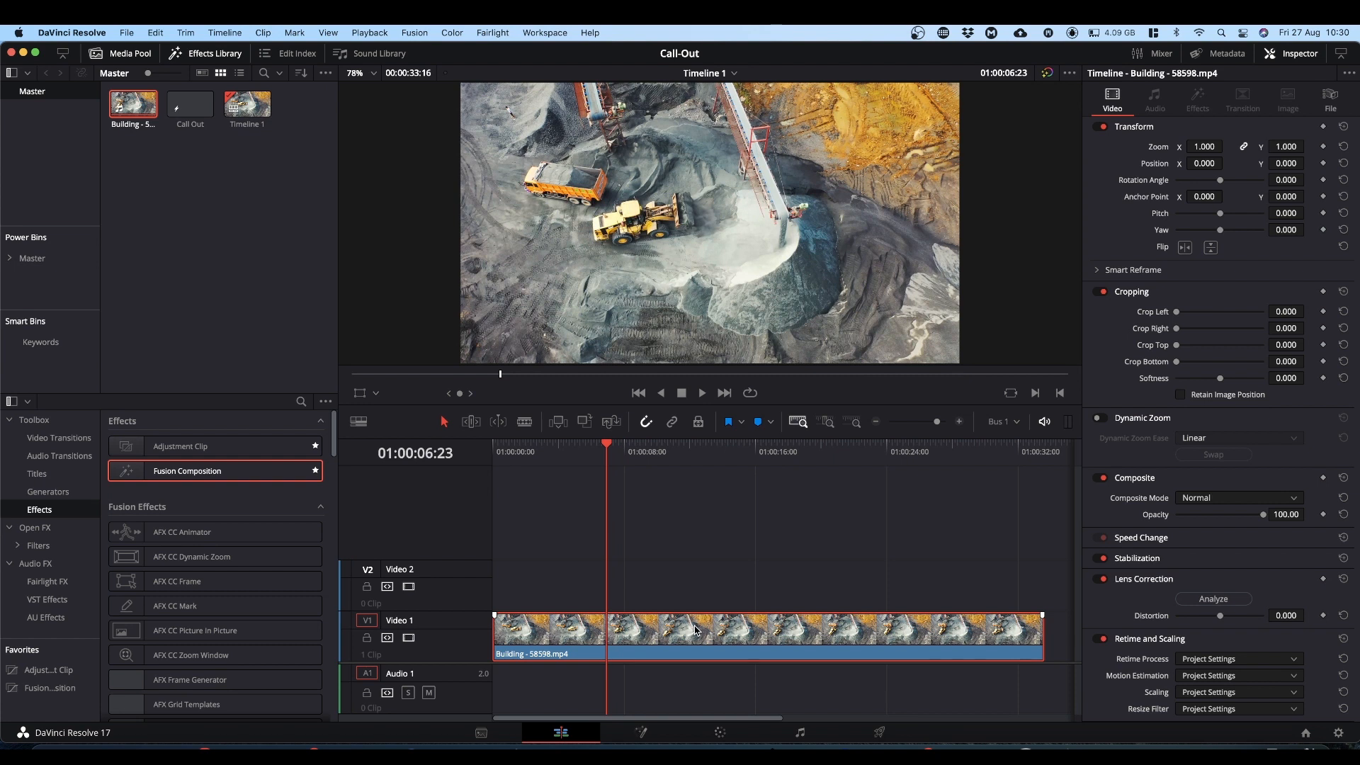
{"action": "key", "text": "super+b"}
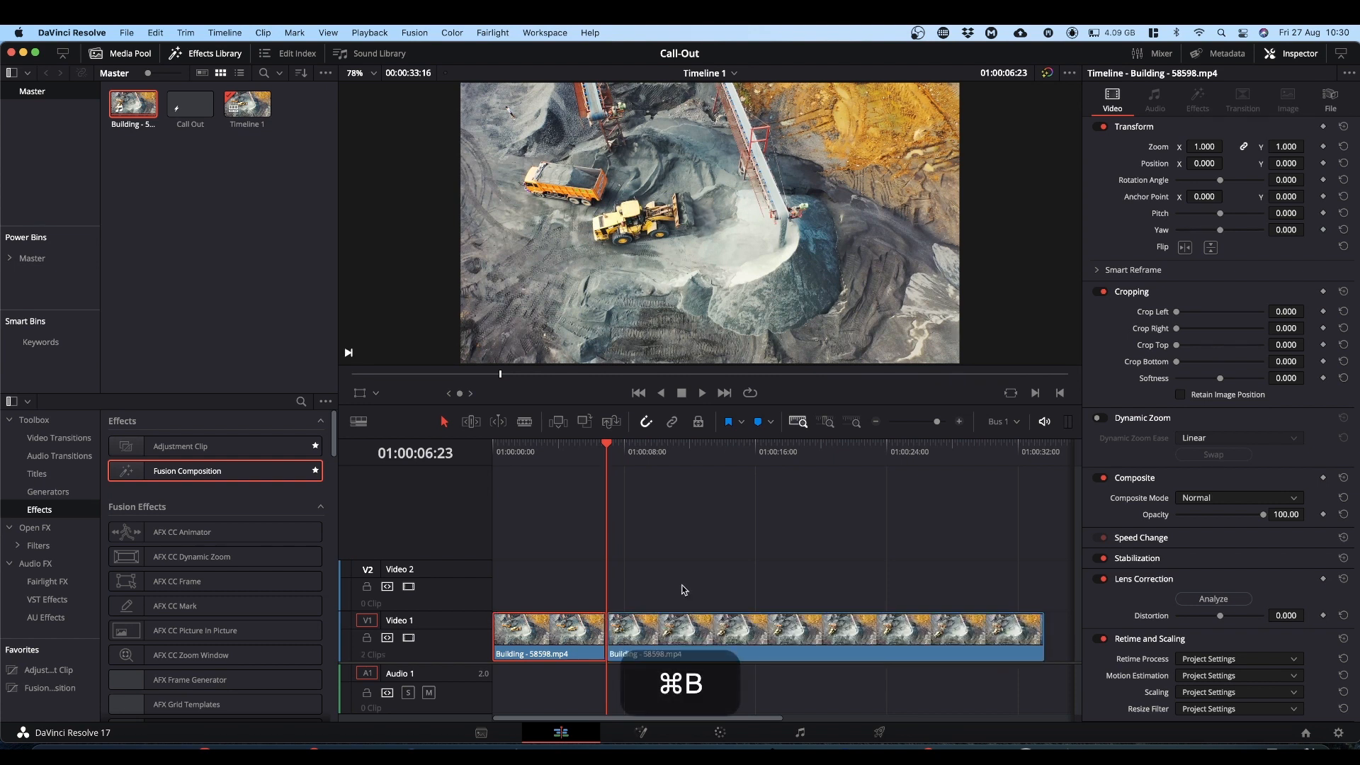
{"action": "left_click_drag", "start_coordinate": [607, 448], "coordinate": [825, 464]}
{"action": "left_click", "coordinate": [753, 643]}
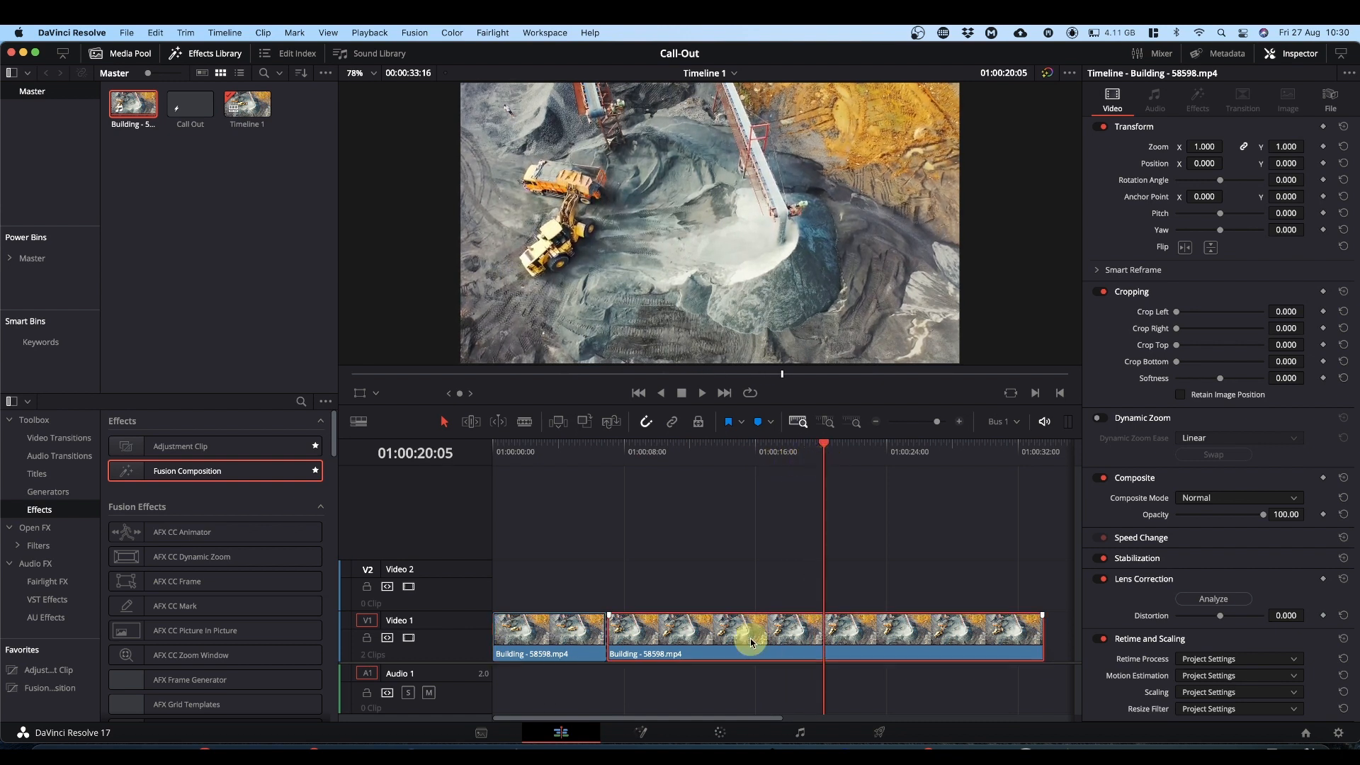
{"action": "key", "text": "super+b"}
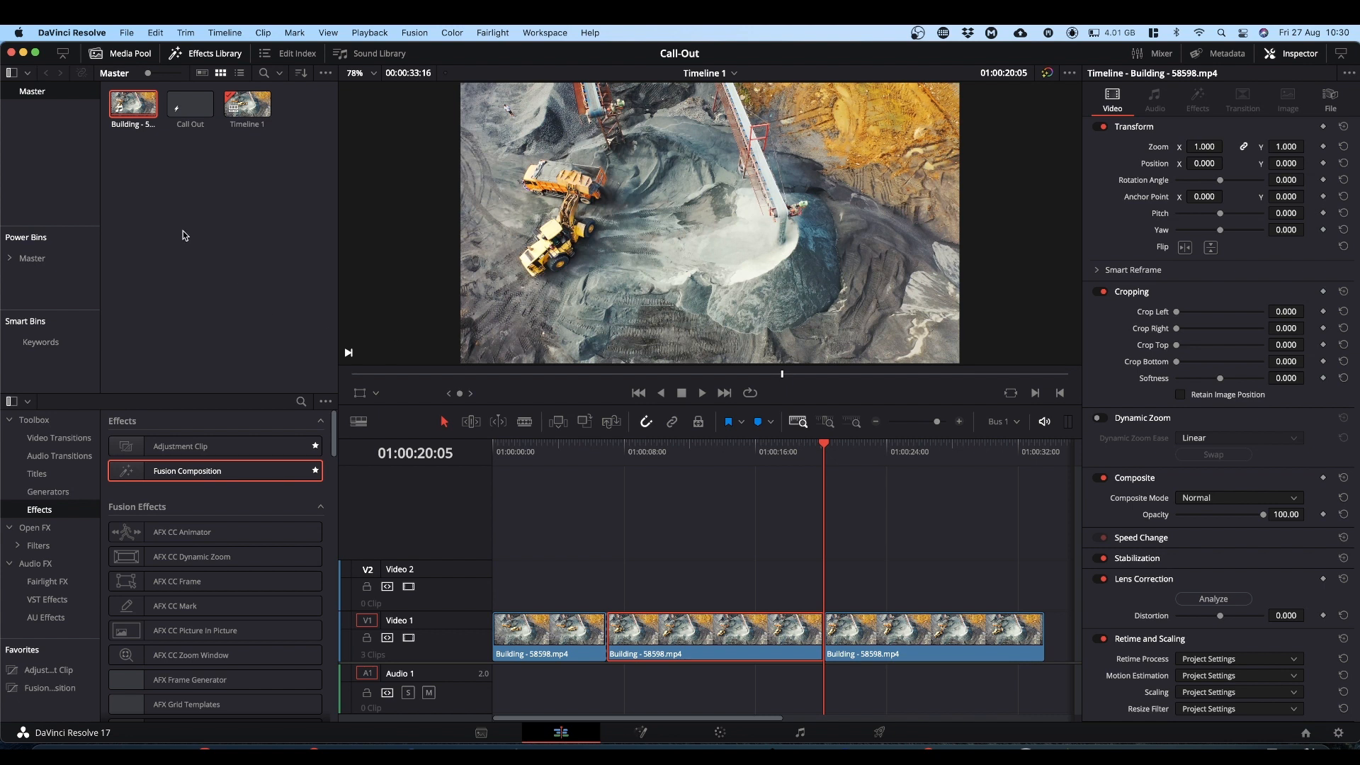
Place the stored Call Out composition on Video 2, starting at the first cut in the building footage
{"action": "left_click", "coordinate": [189, 105]}
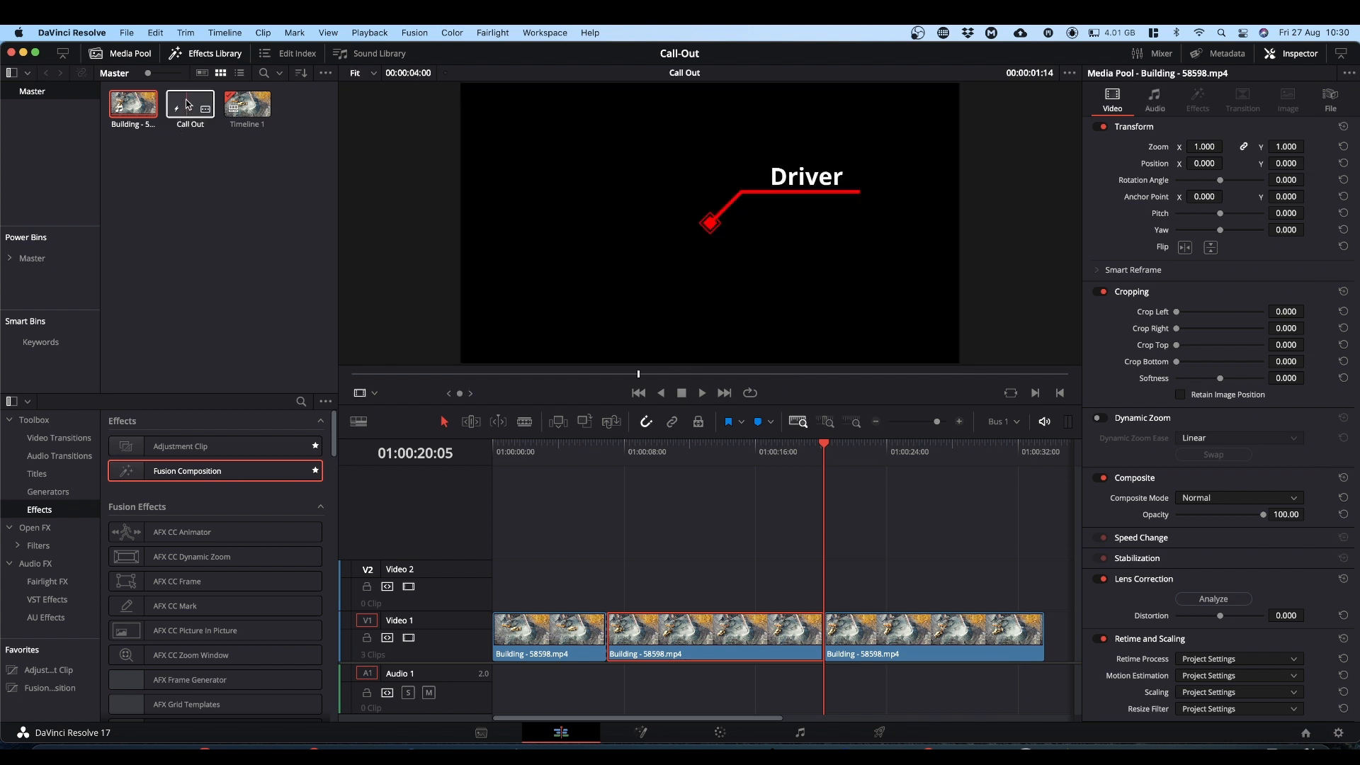
{"action": "left_click", "coordinate": [188, 105]}
{"action": "left_click_drag", "start_coordinate": [188, 105], "coordinate": [615, 579]}
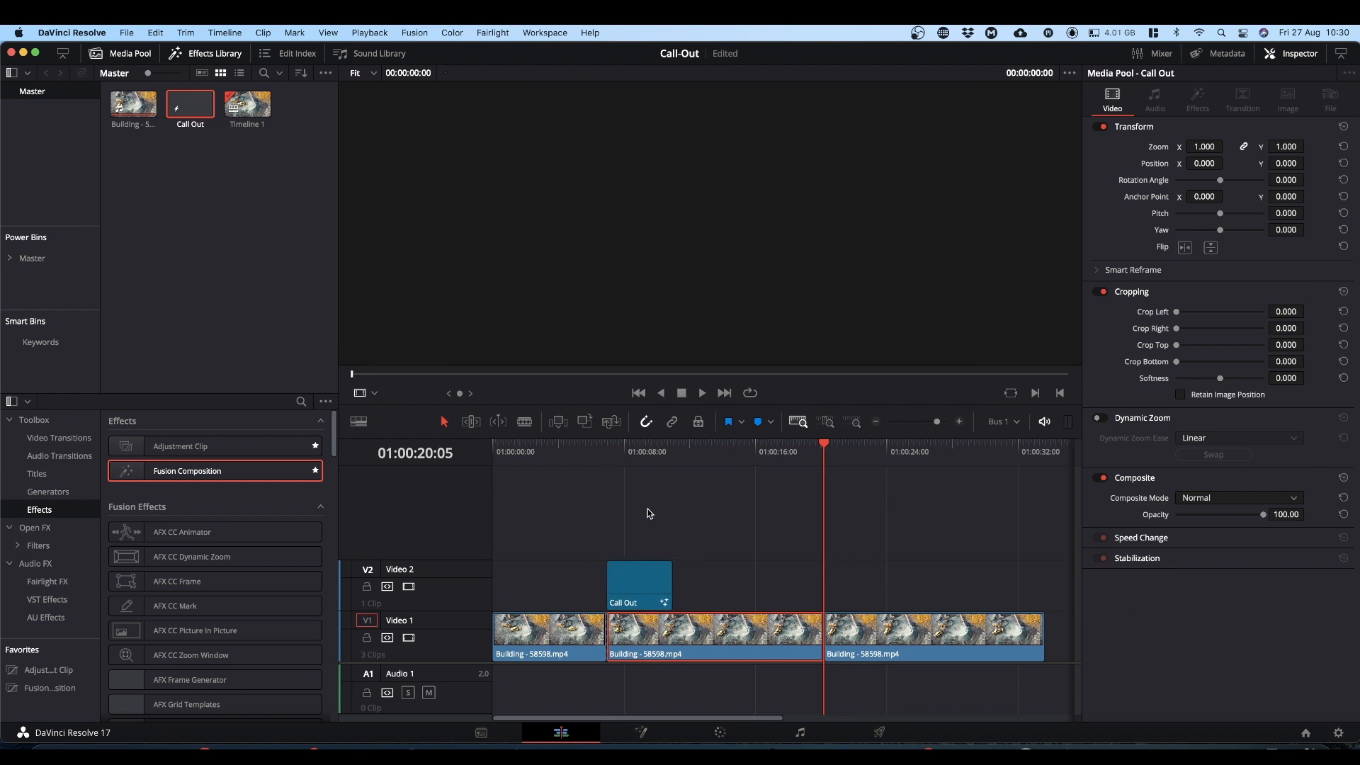
Play back the Call Out over the building footage from near its start
{"action": "left_click_drag", "start_coordinate": [825, 445], "coordinate": [618, 489]}
{"action": "key", "text": "space"}
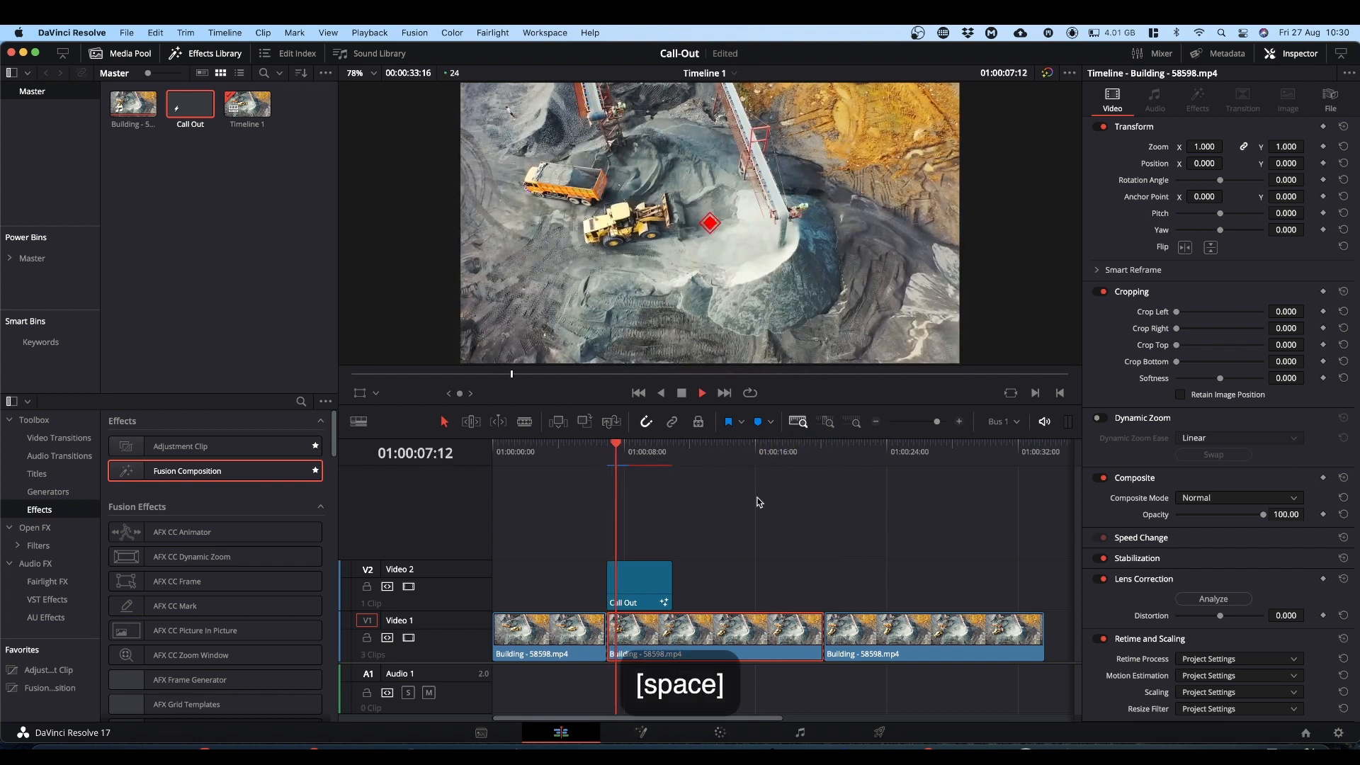
{"action": "key", "text": "space"}
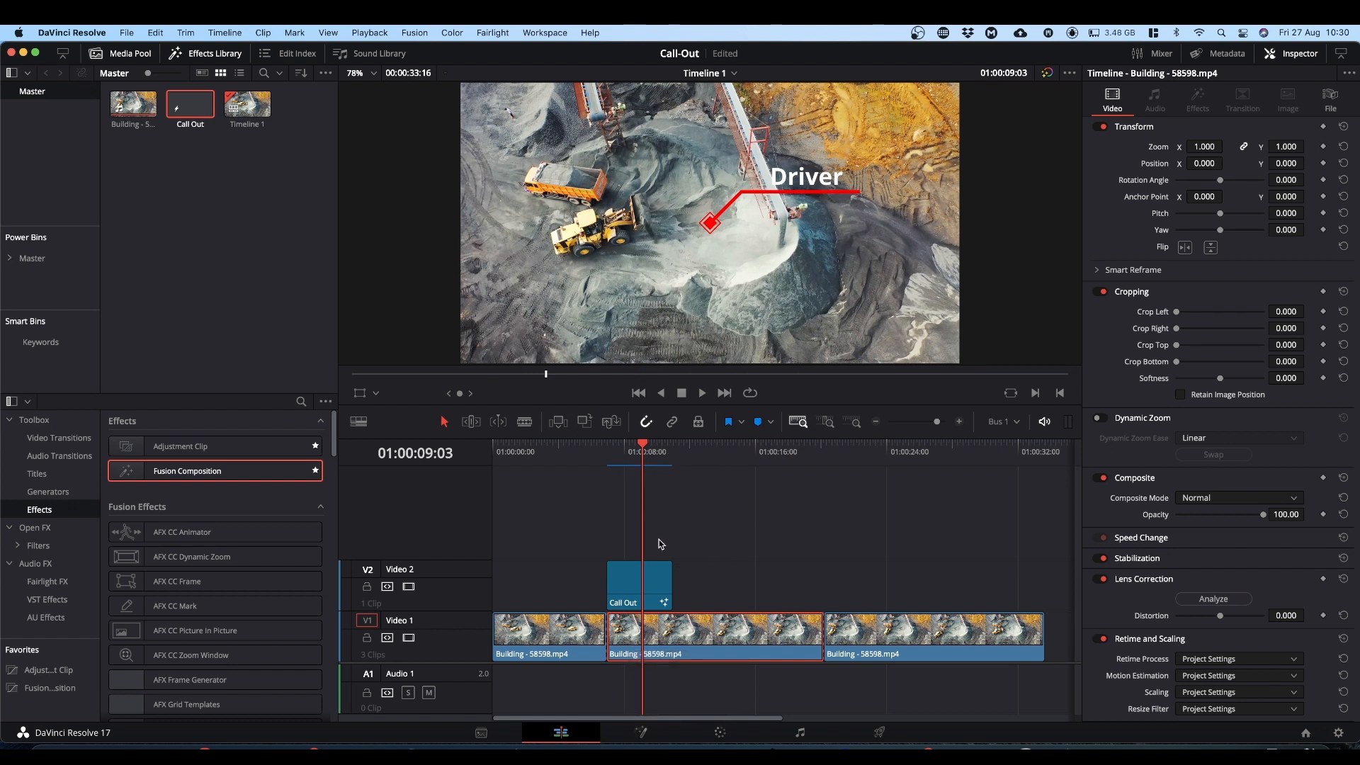
{"action": "key", "text": "space"}
{"action": "key", "text": "space"}
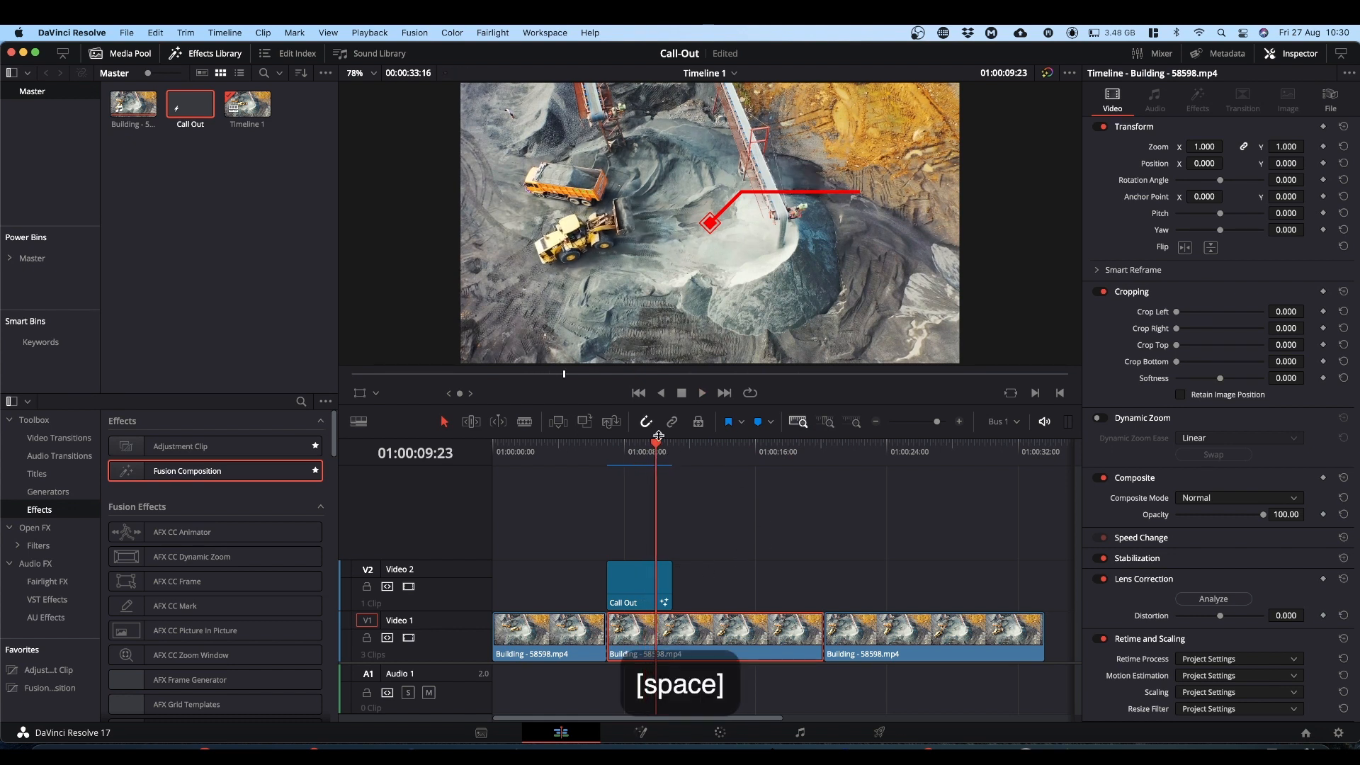
Extend the Call Out clip to the end of the middle building segment and play it back from 01:00:06:23
{"action": "left_click_drag", "start_coordinate": [657, 446], "coordinate": [606, 447]}
{"action": "left_click", "coordinate": [662, 586]}
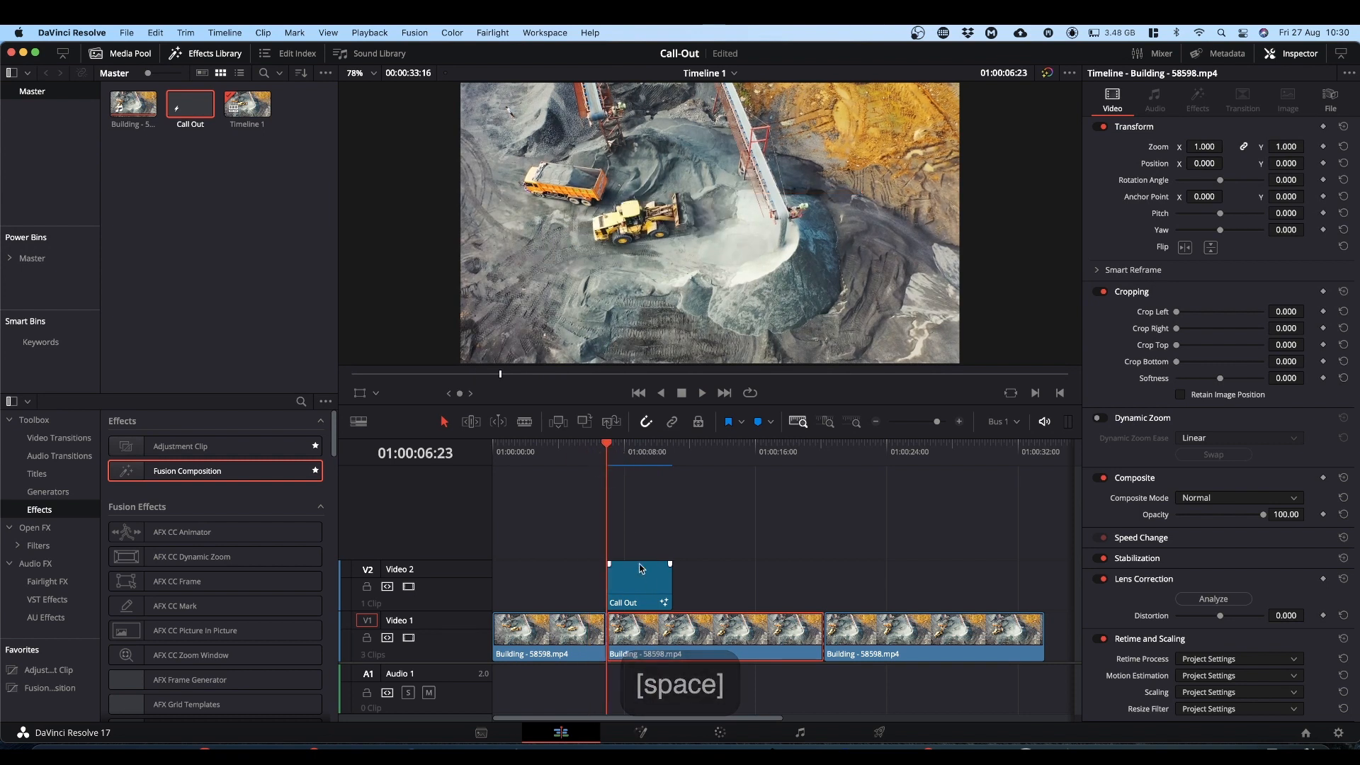
{"action": "left_click_drag", "start_coordinate": [662, 582], "coordinate": [823, 584]}
{"action": "key", "text": "space"}
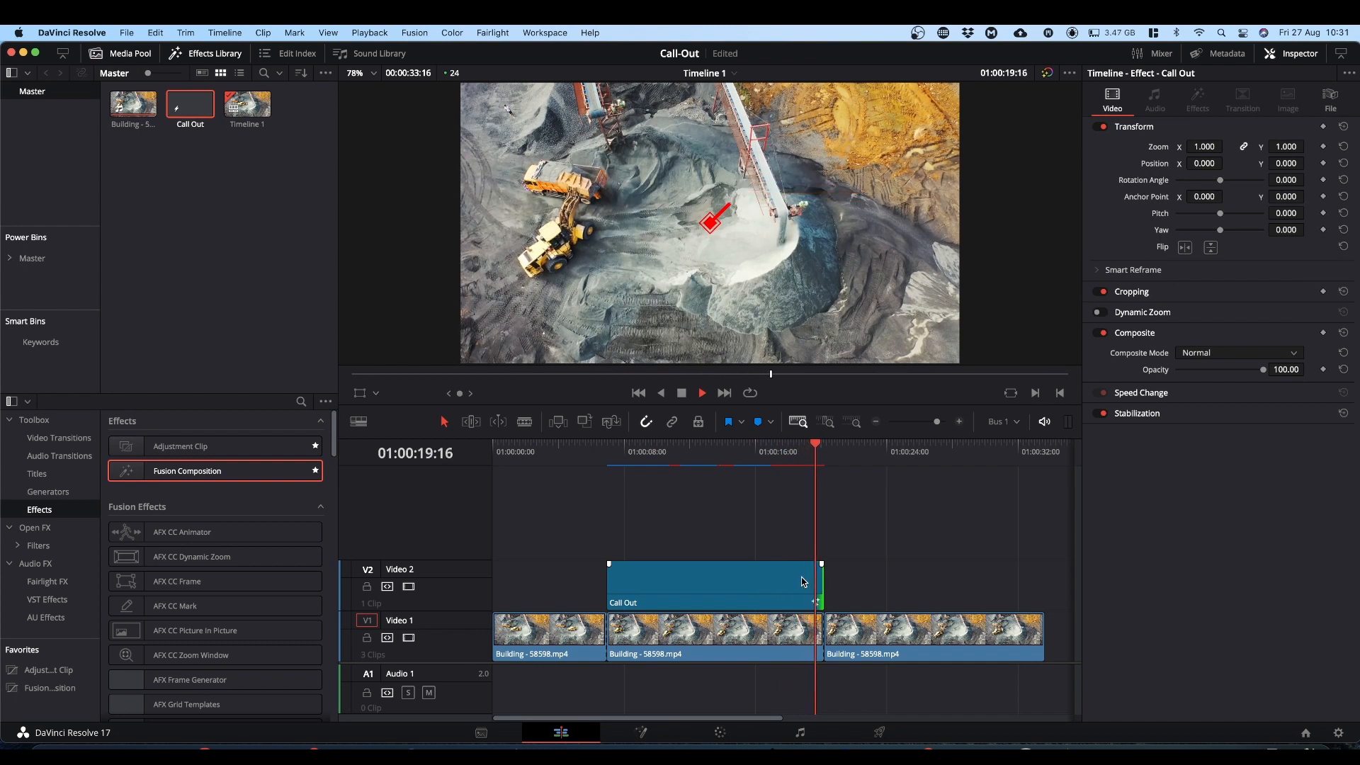
{"action": "key", "text": "space"}
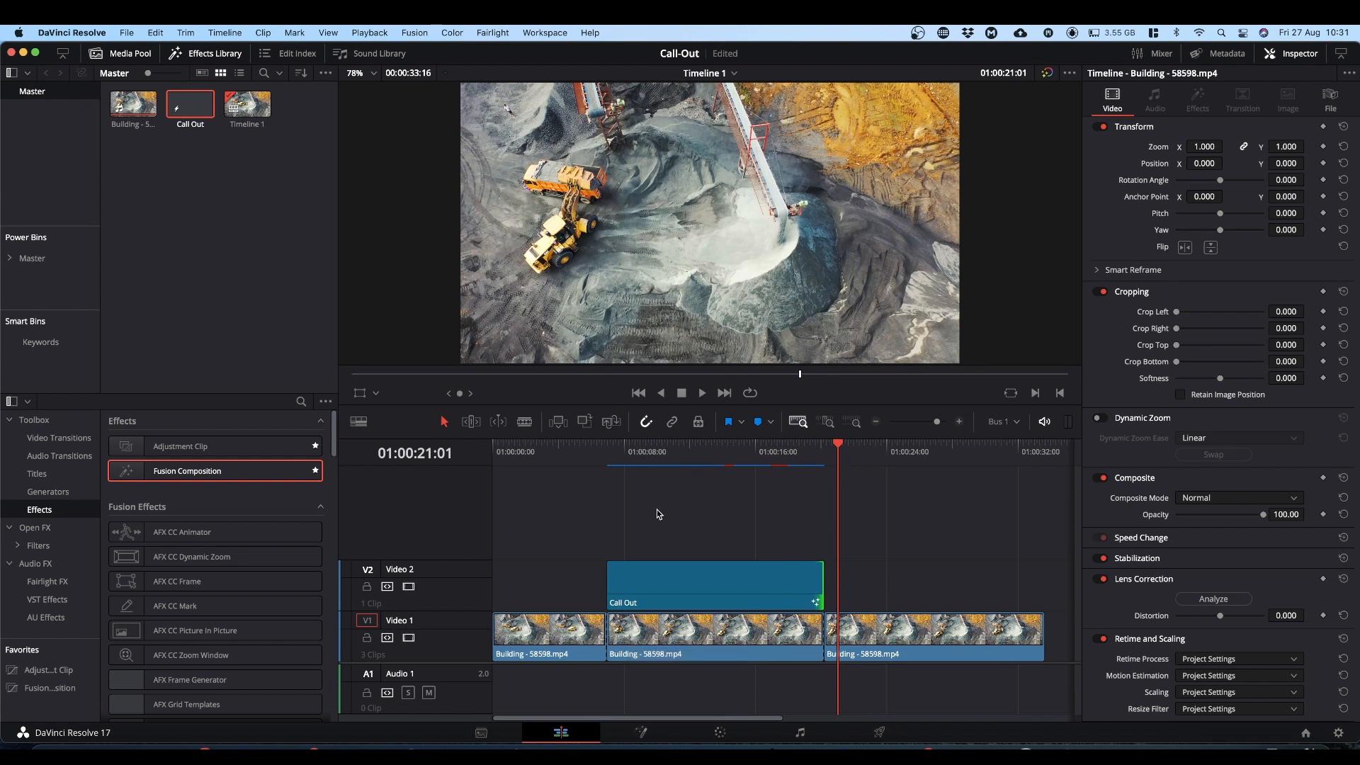
Combine the Call Out clip and the middle building segment into a new Fusion clip
{"action": "left_click_drag", "start_coordinate": [687, 522], "coordinate": [690, 648]}
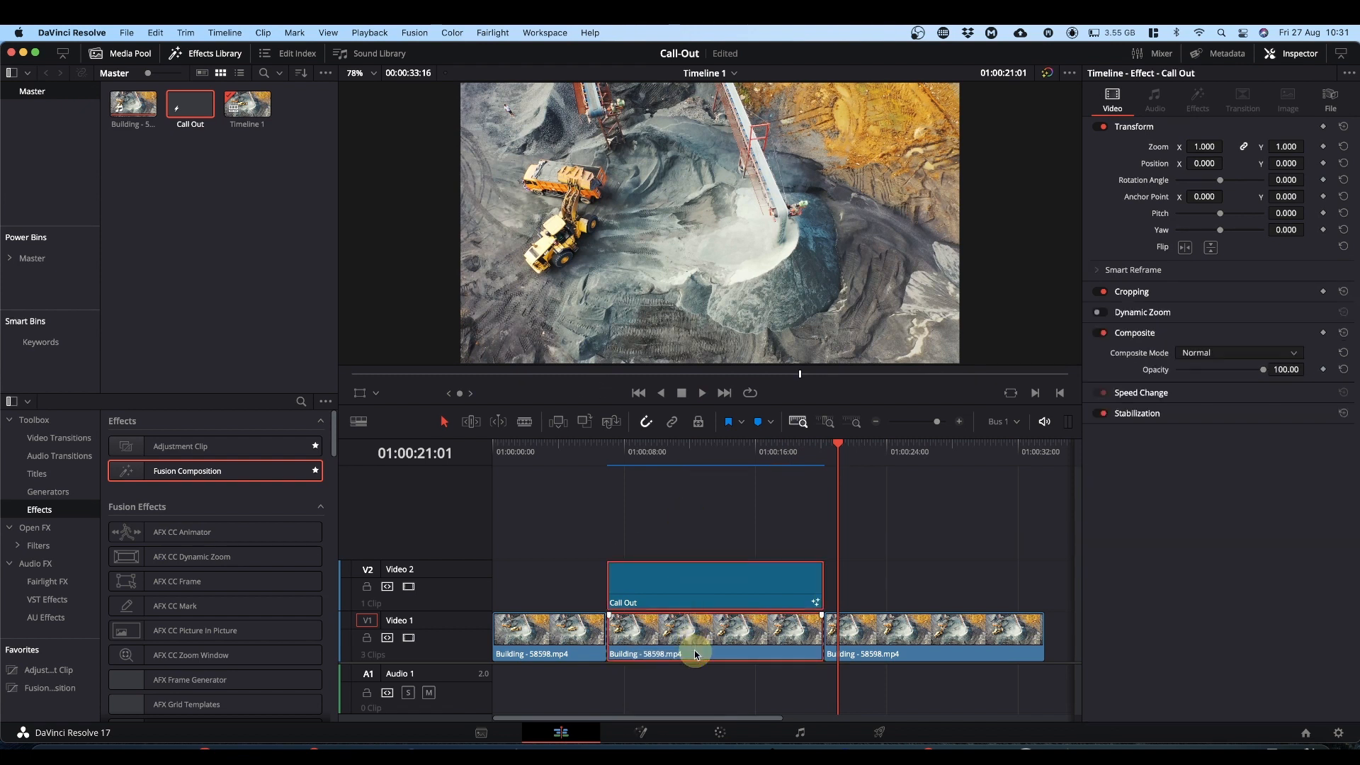
{"action": "right_click", "coordinate": [715, 641]}
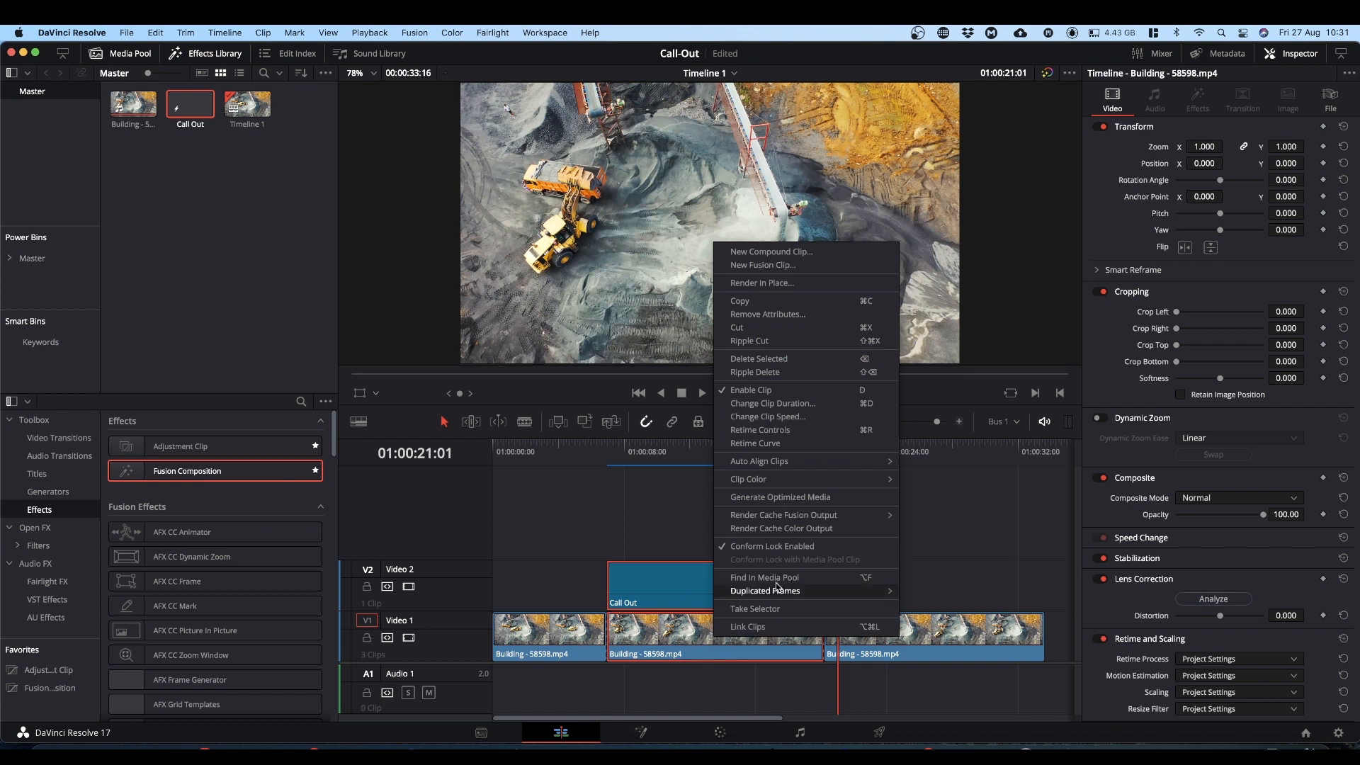
{"action": "left_click", "coordinate": [787, 266]}
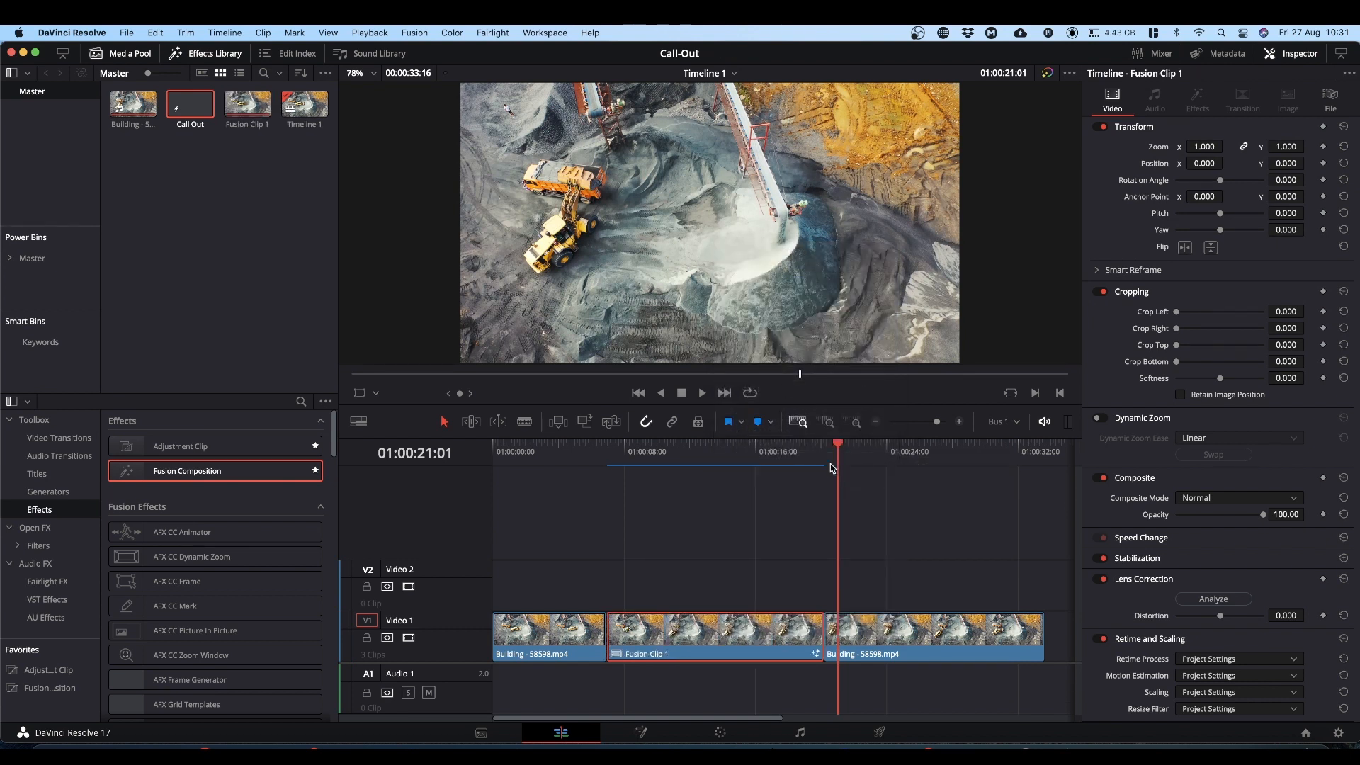
Open the new Fusion clip at 01:00:11:10 on the Fusion page, space out Merge1, and preview the MediaIn1 and MediaIn2 sources
{"action": "left_click_drag", "start_coordinate": [838, 448], "coordinate": [680, 451]}
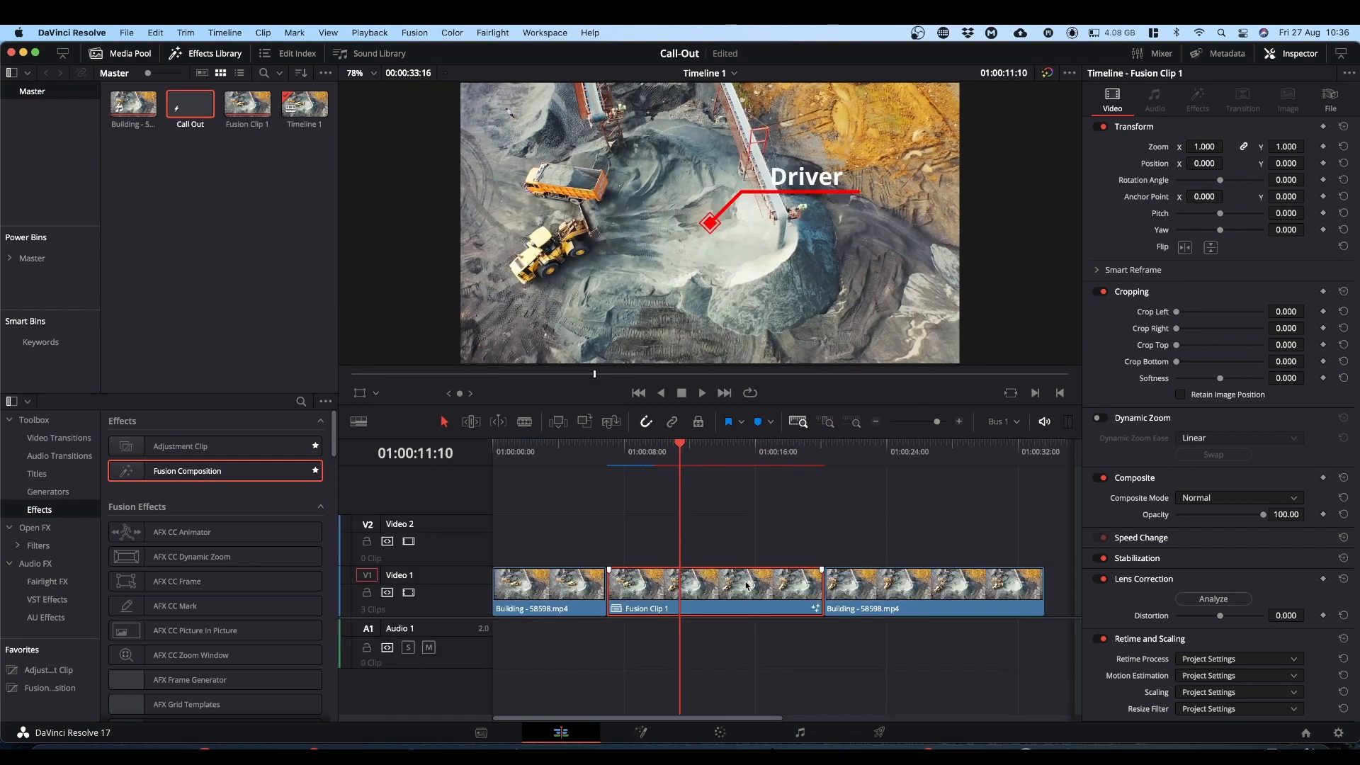
{"action": "left_click", "coordinate": [642, 733]}
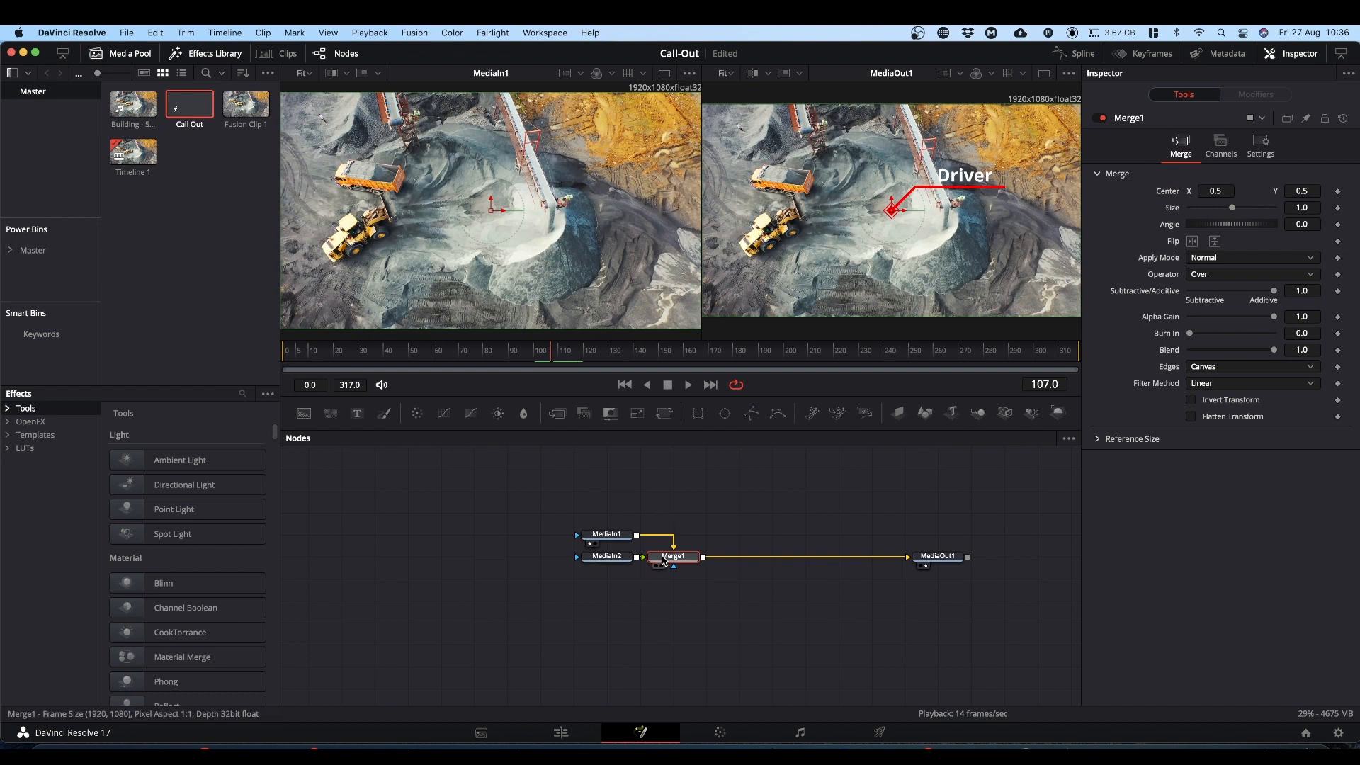
{"action": "left_click_drag", "start_coordinate": [666, 556], "coordinate": [770, 556]}
{"action": "left_click_drag", "start_coordinate": [618, 535], "coordinate": [509, 267]}
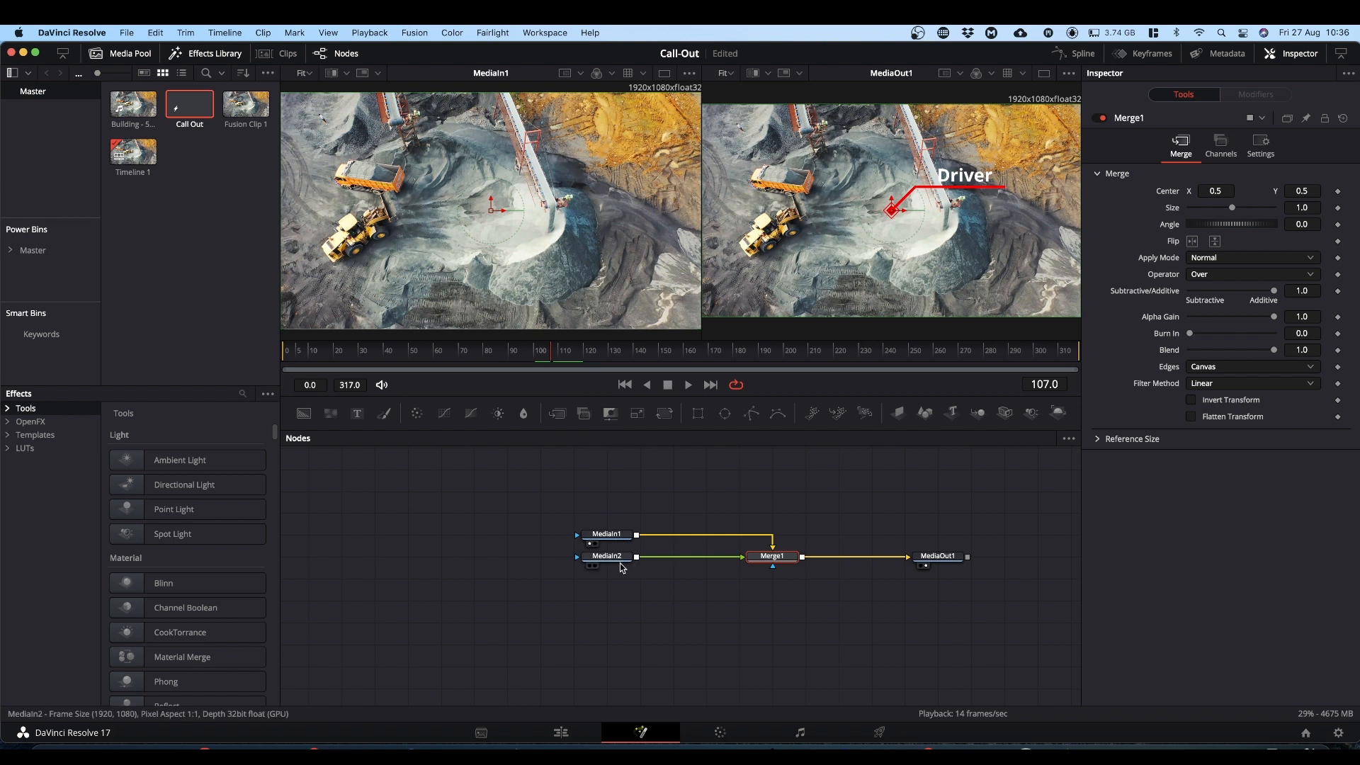
{"action": "left_click_drag", "start_coordinate": [607, 556], "coordinate": [524, 198]}
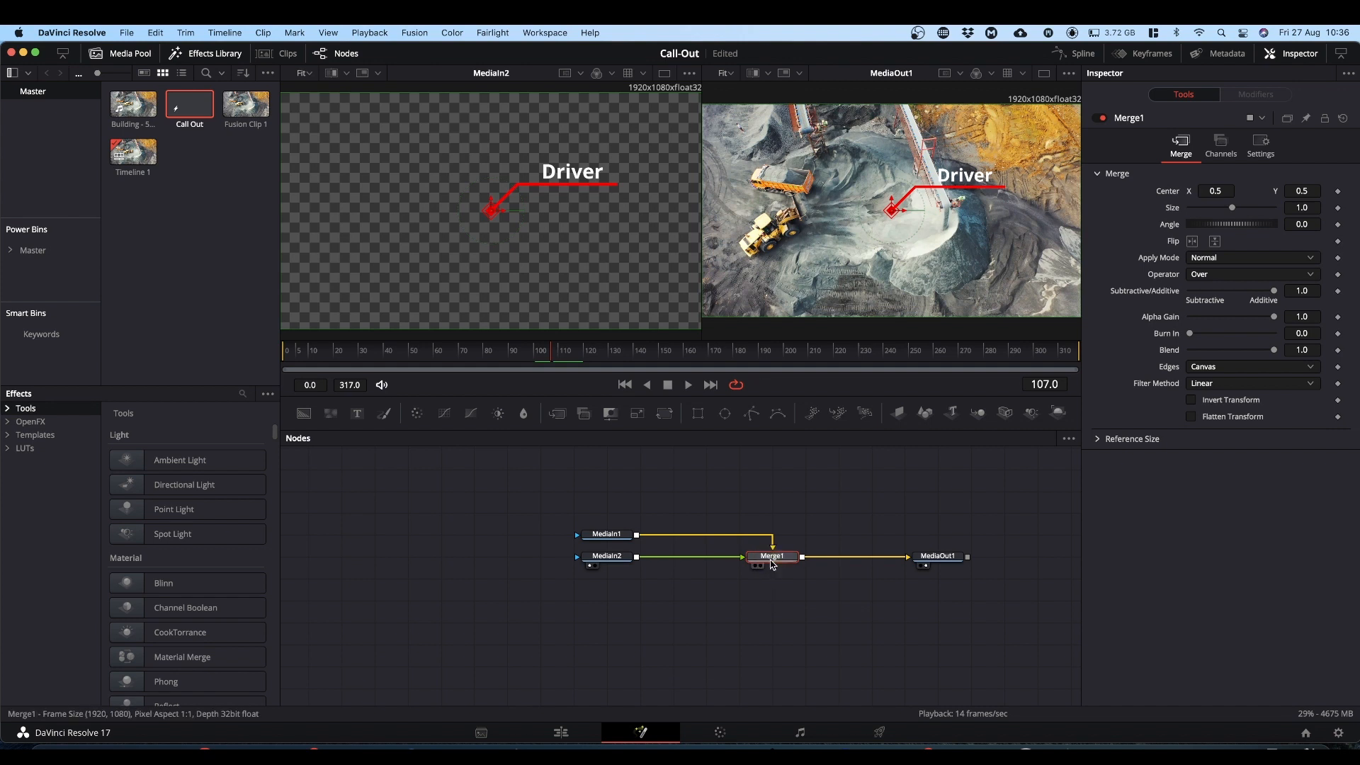
Delete the Merge1 node and move MediaIn2 above and well to the left of MediaIn1
{"action": "key", "text": "BackSpace"}
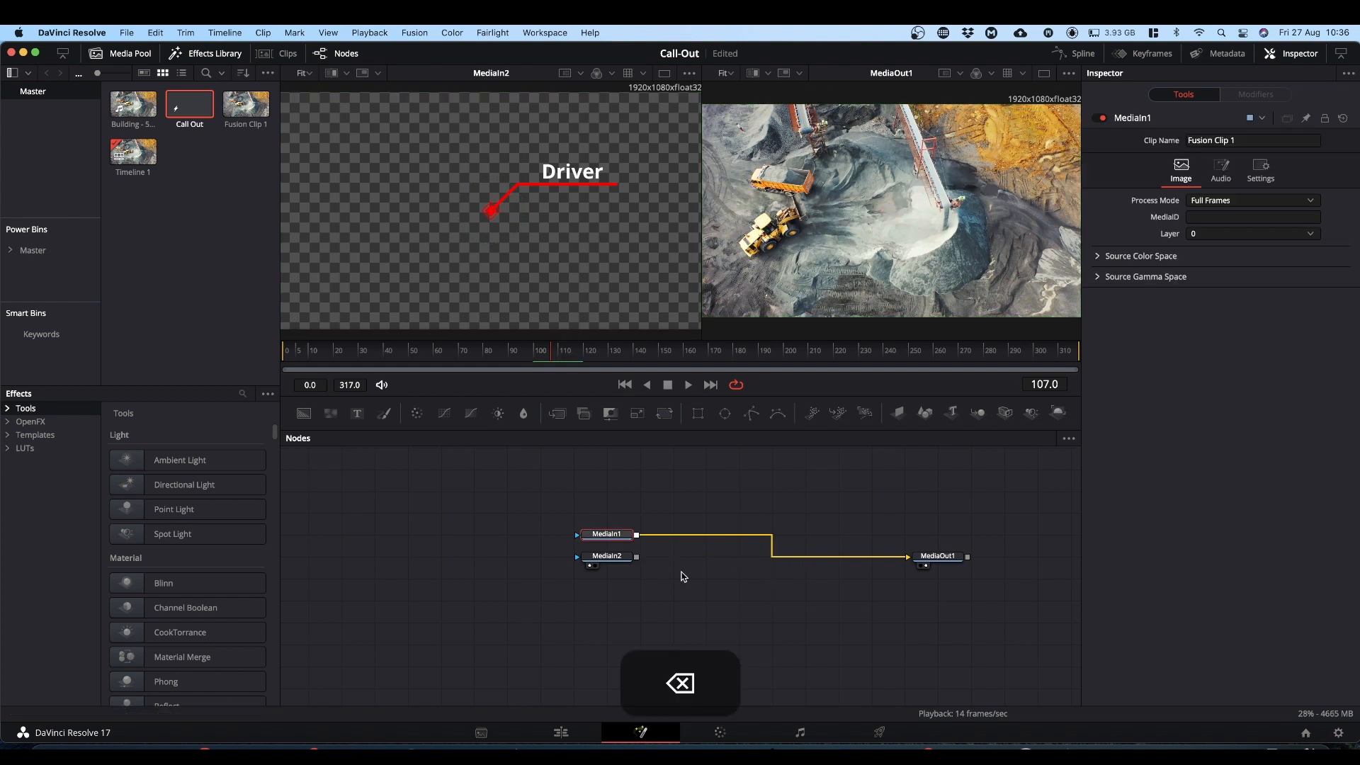
{"action": "left_click_drag", "start_coordinate": [602, 560], "coordinate": [437, 495]}
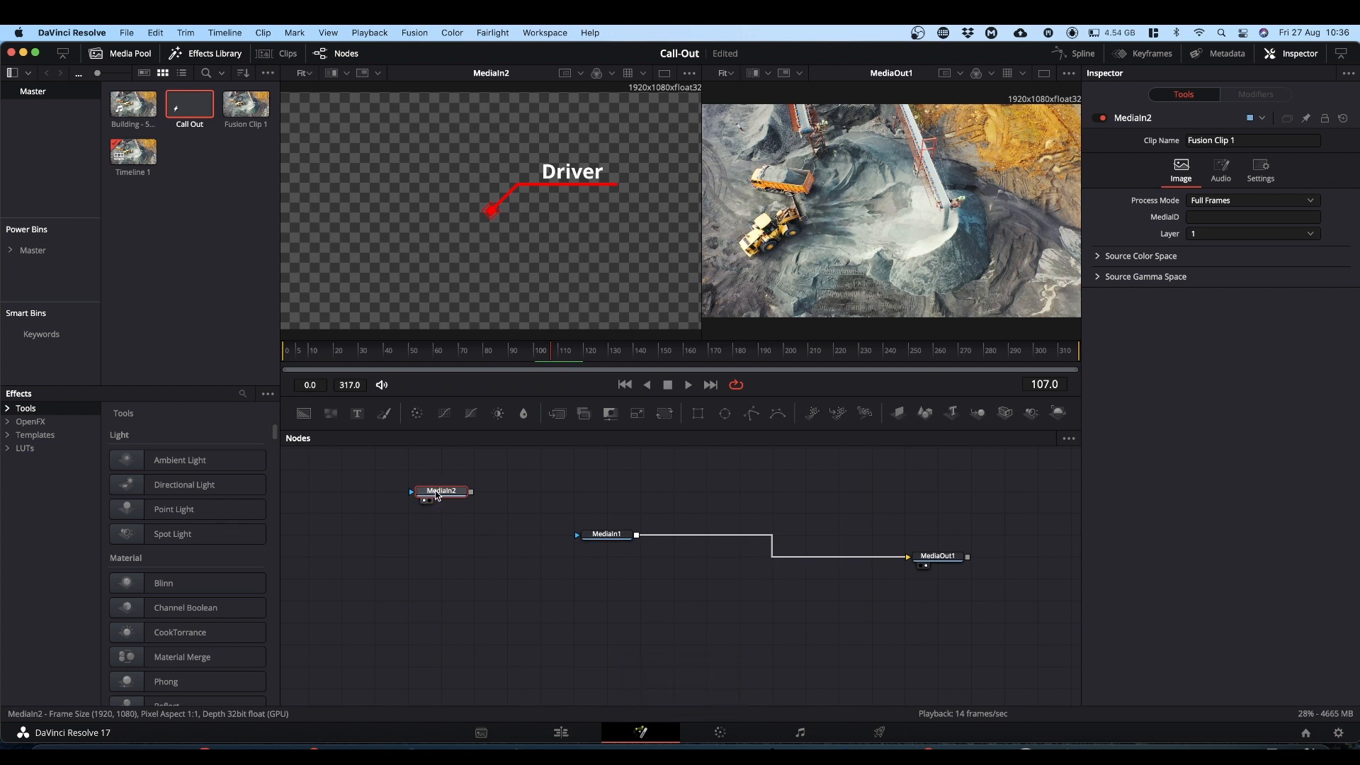
Rename the MediaIn2 node as Call_Out
{"action": "key", "text": "F2"}
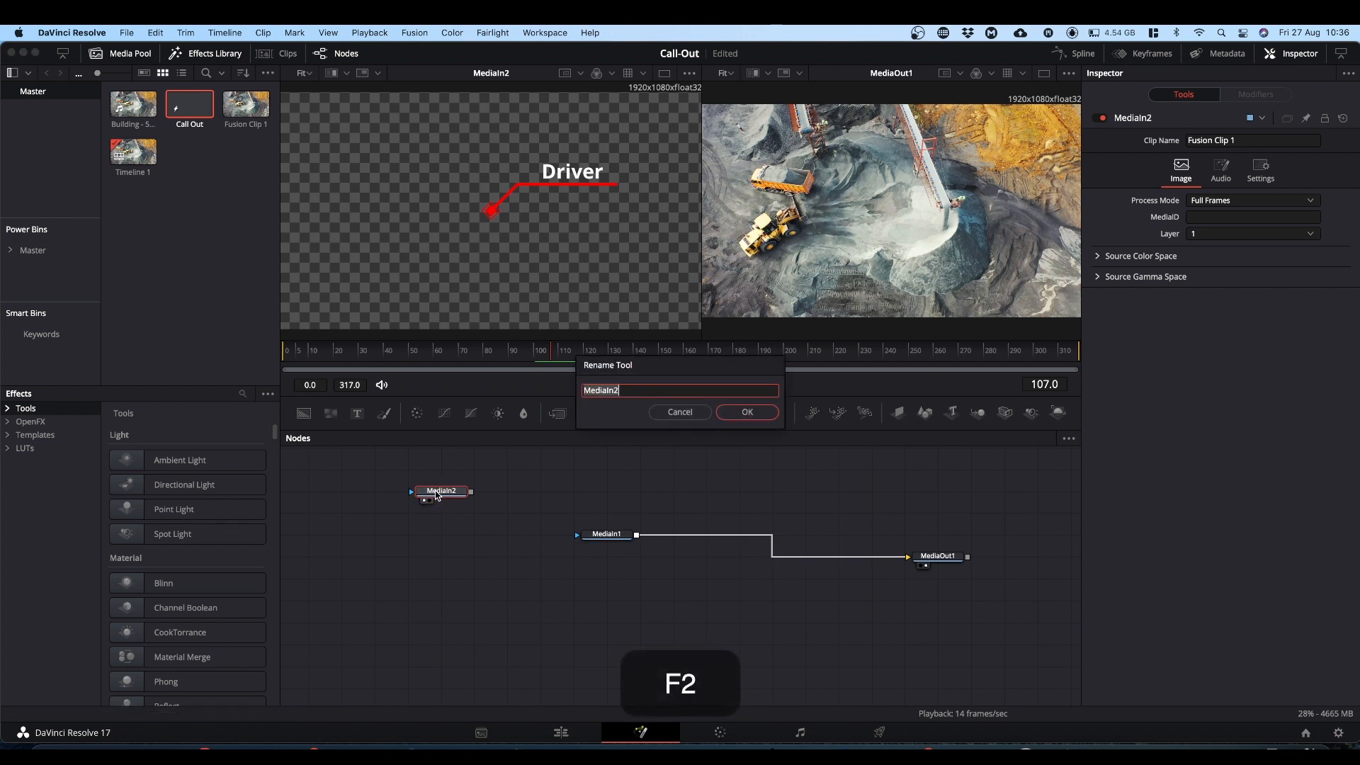
{"action": "type", "text": "Call"}
{"action": "key", "text": "BackSpace"}
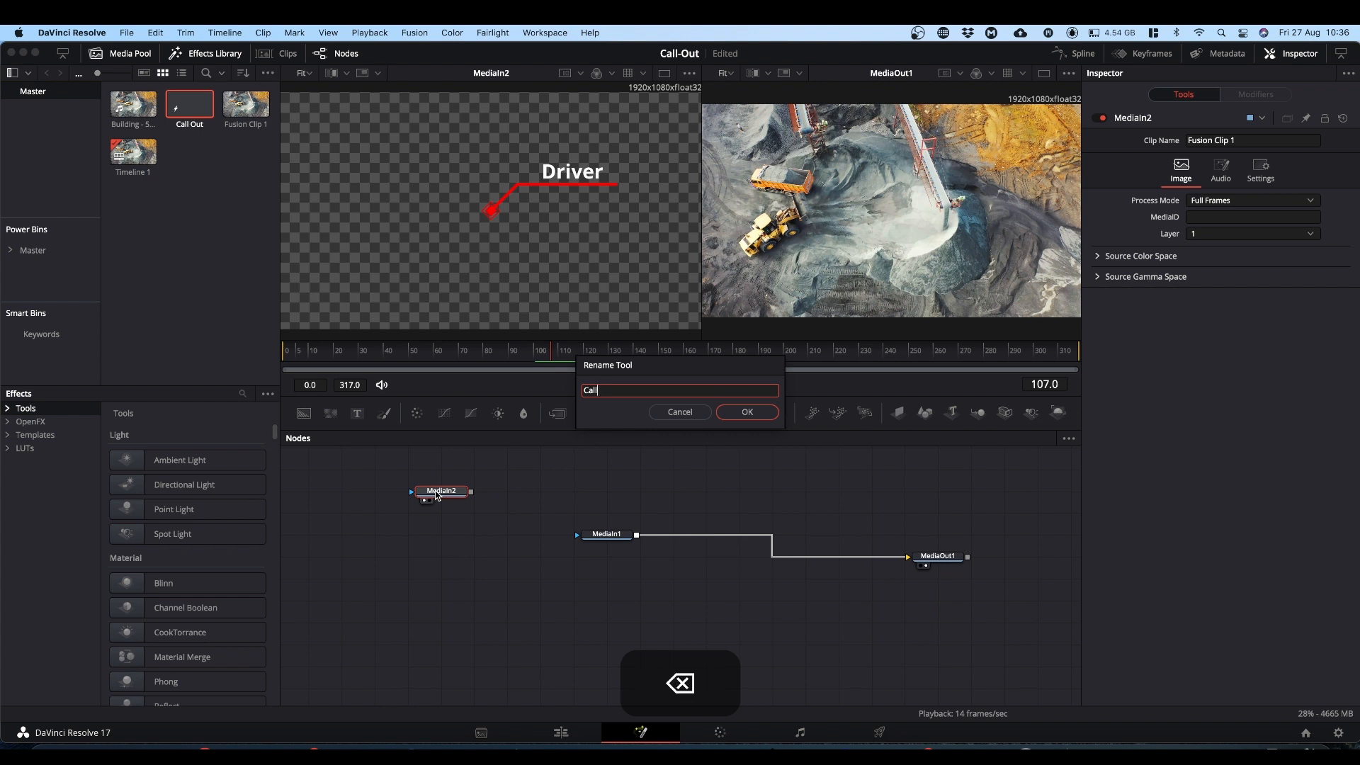
{"action": "type", "text": "_Out"}
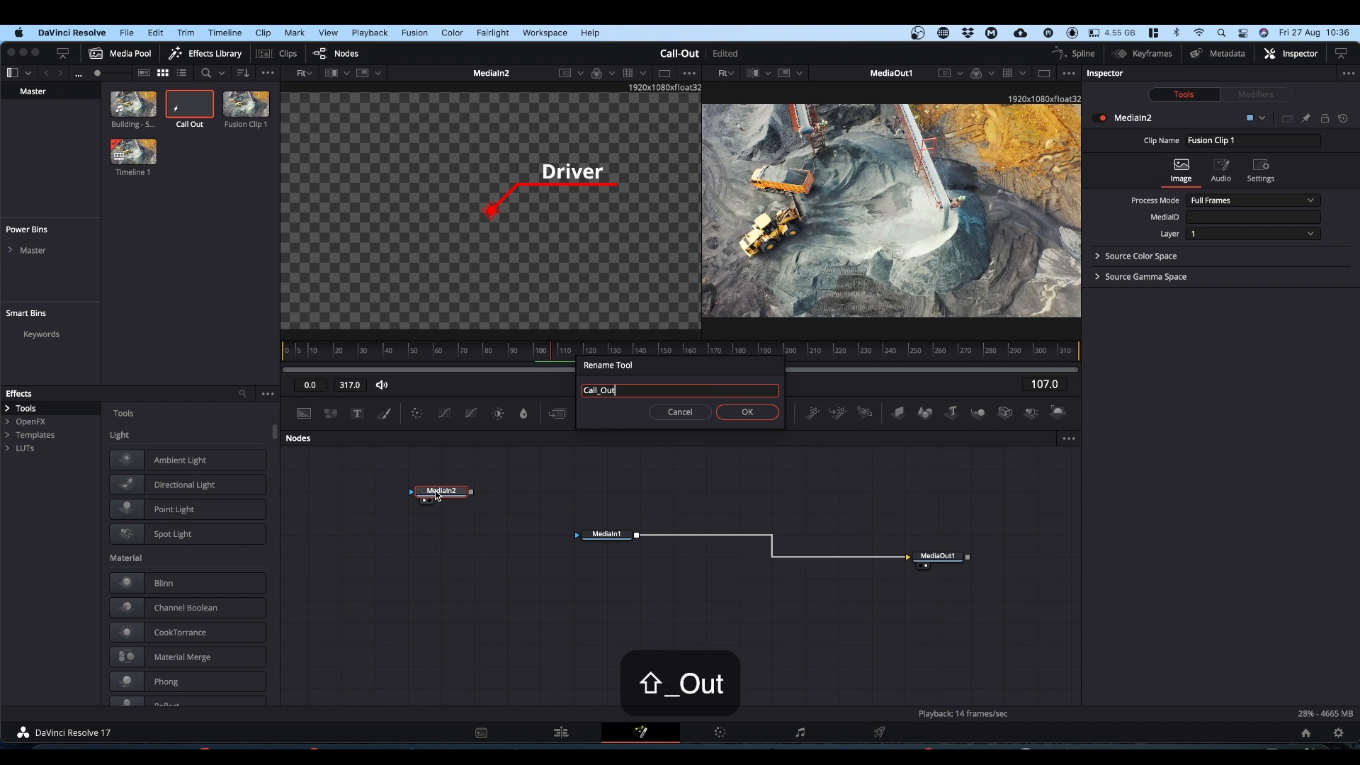
{"action": "key", "text": "Return"}
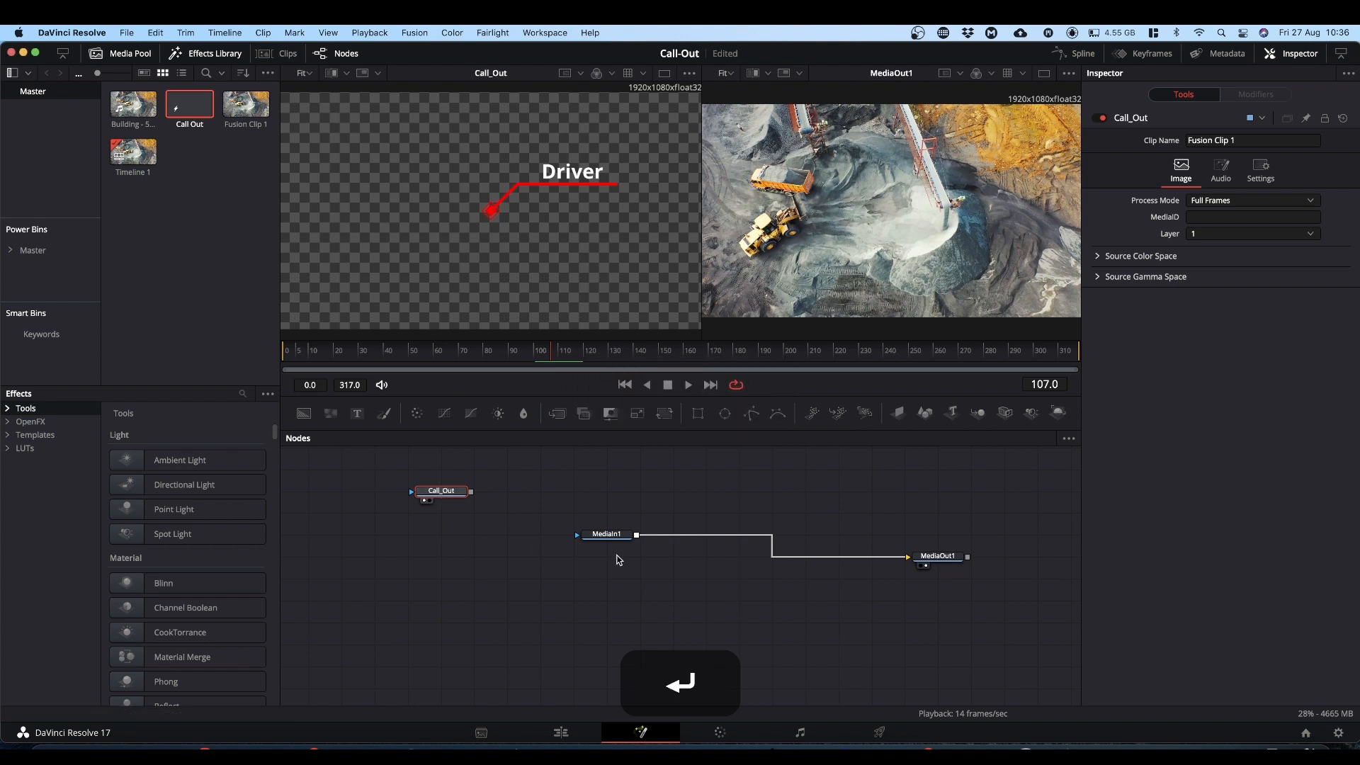
Move MediaIn1 below Call_Out, switch to a single viewer, and add a Tracker node between MediaIn1 and MediaOut1
{"action": "left_click_drag", "start_coordinate": [610, 534], "coordinate": [519, 567]}
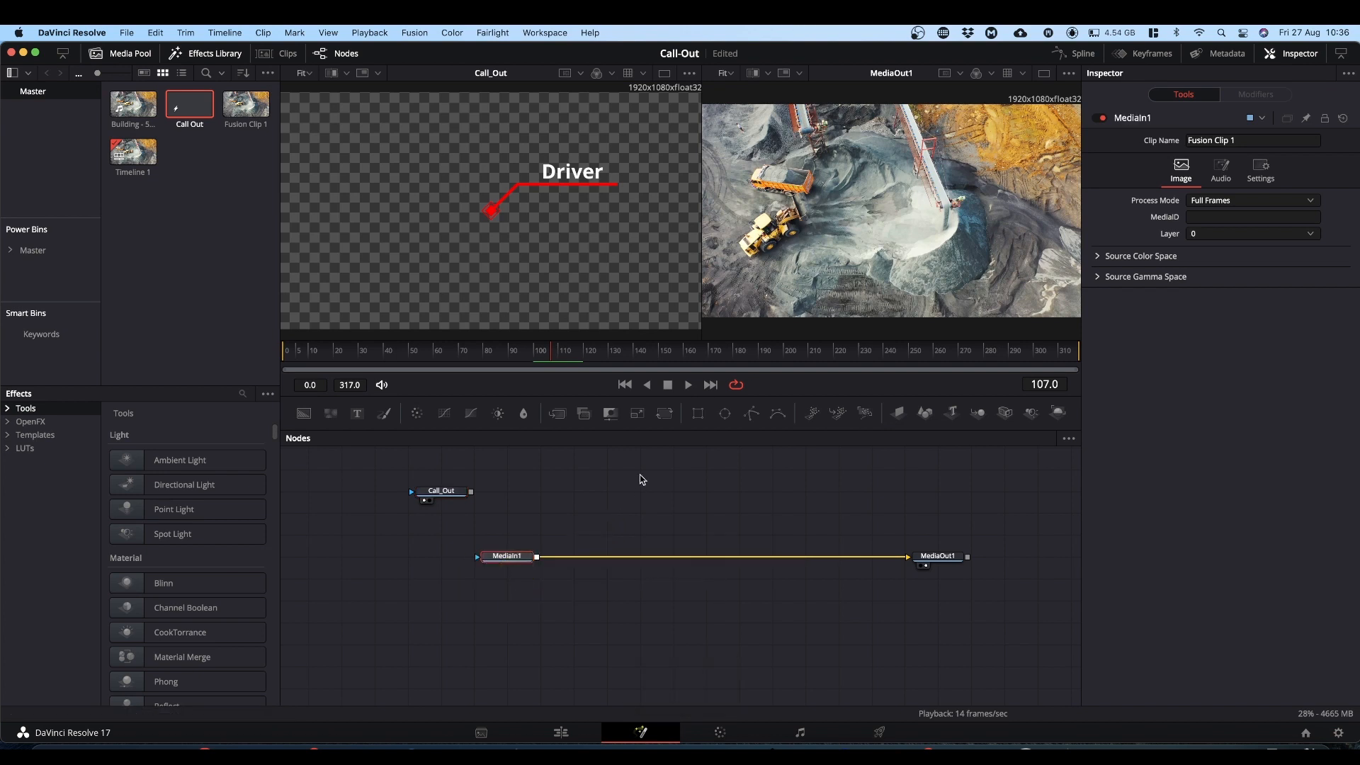
{"action": "left_click", "coordinate": [1044, 74]}
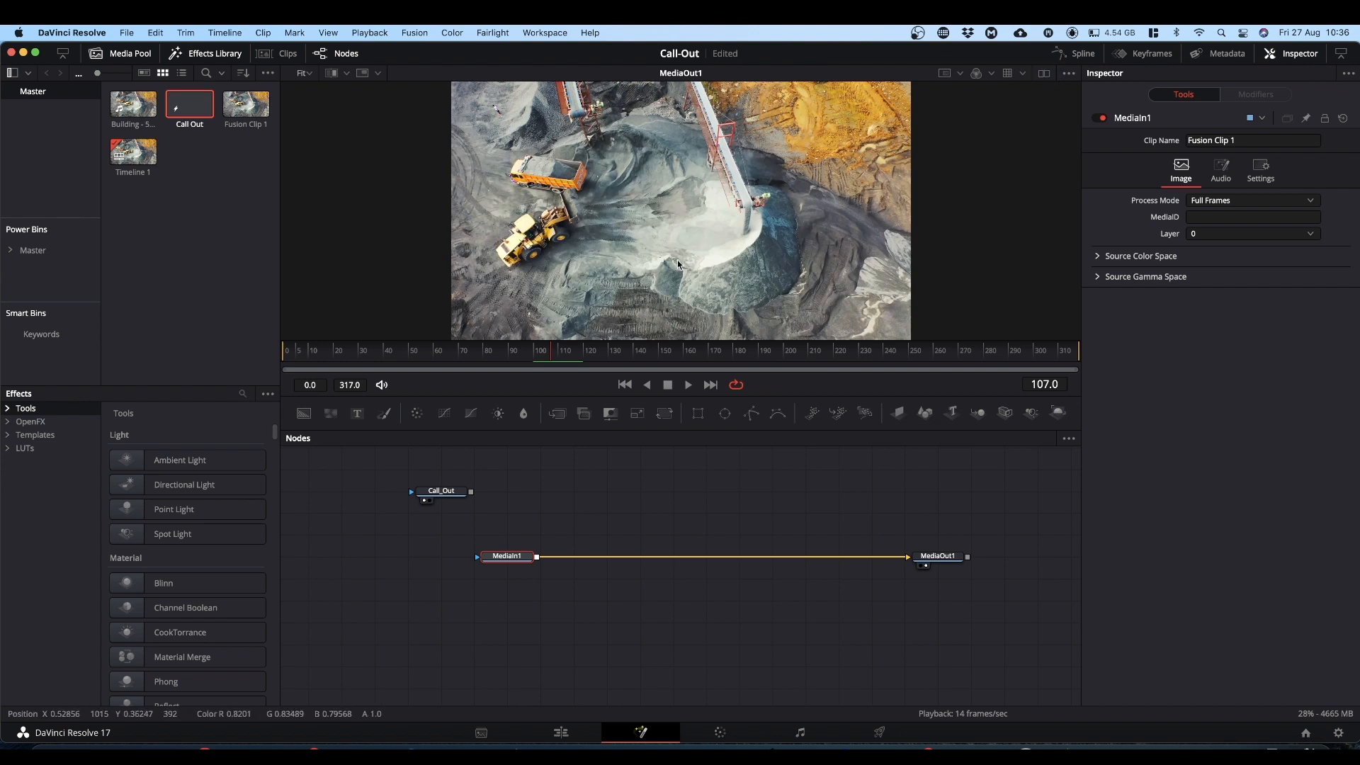
{"action": "left_click", "coordinate": [498, 558]}
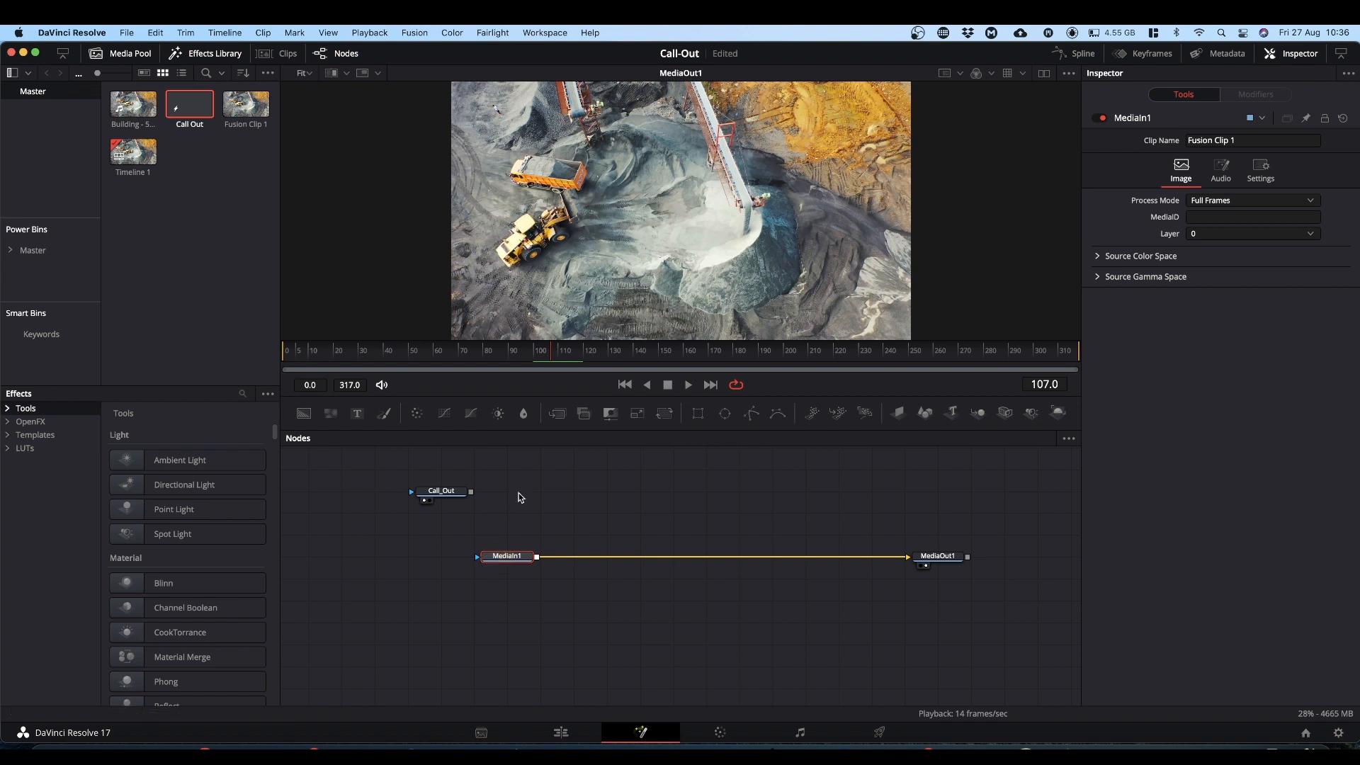
{"action": "key", "text": "shift+space"}
{"action": "type", "text": "tra"}
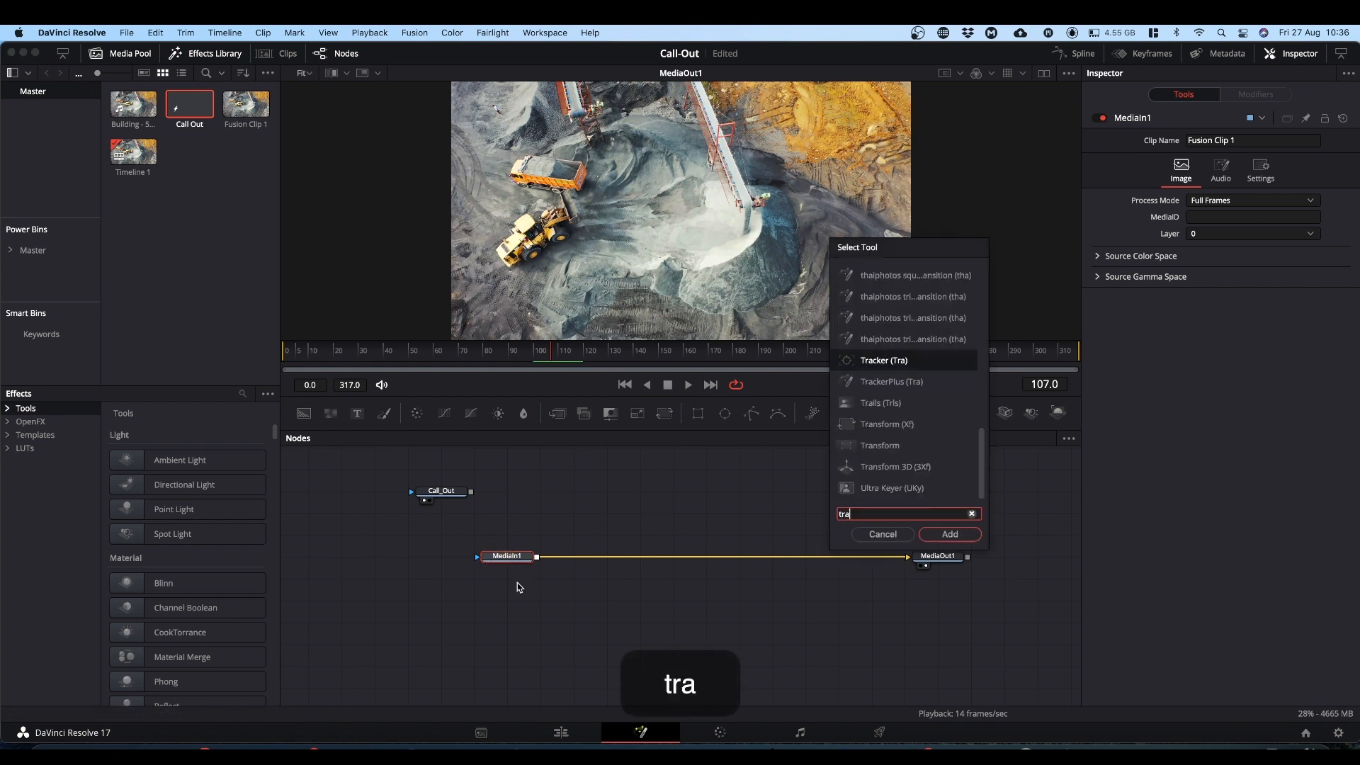
{"action": "type", "text": "cker"}
{"action": "key", "text": "Return"}
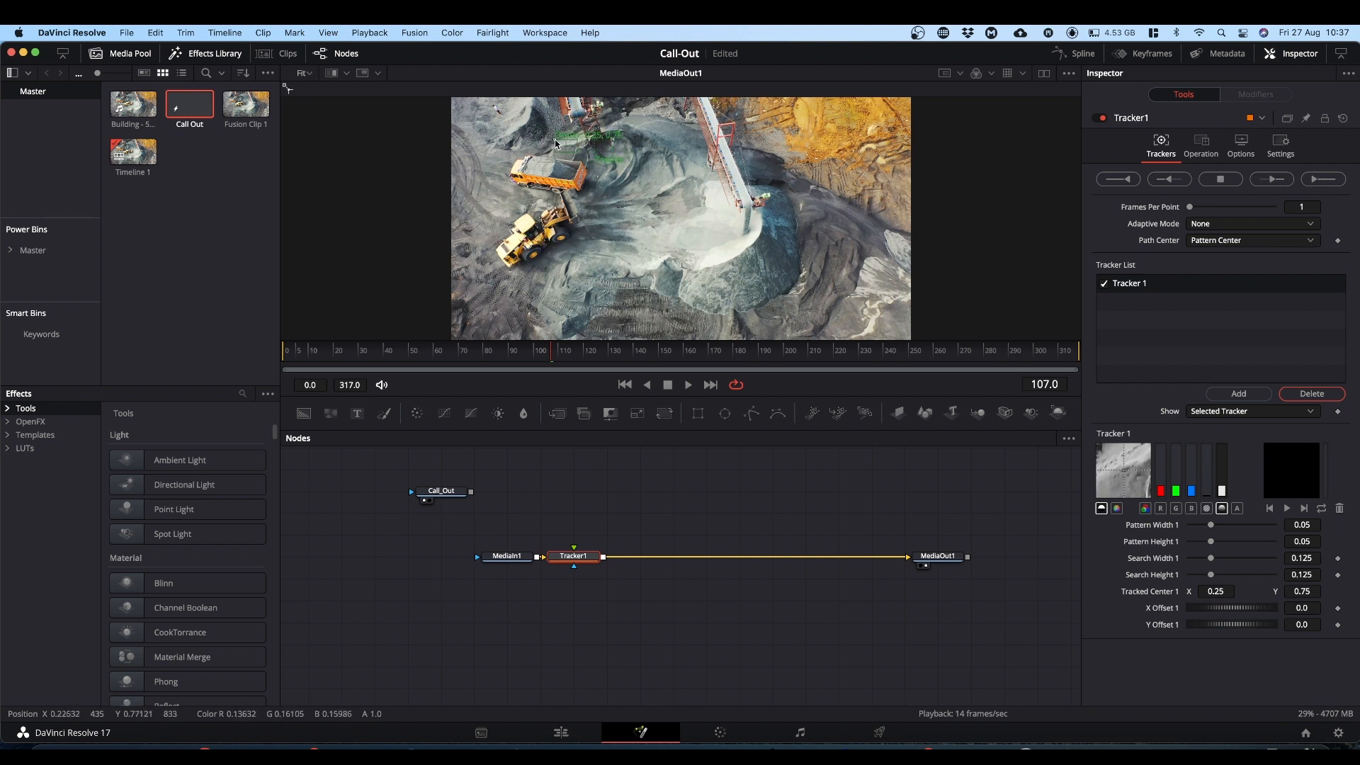
Place Tracker 1 on the yellow loader's cab and shrink its pattern to about 0.02 x 0.03 and its search area to about 0.03 x 0.05
{"action": "left_click_drag", "start_coordinate": [555, 144], "coordinate": [525, 228]}
{"action": "scroll", "coordinate": [555, 238], "scroll_direction": "up", "scroll_amount": 5}
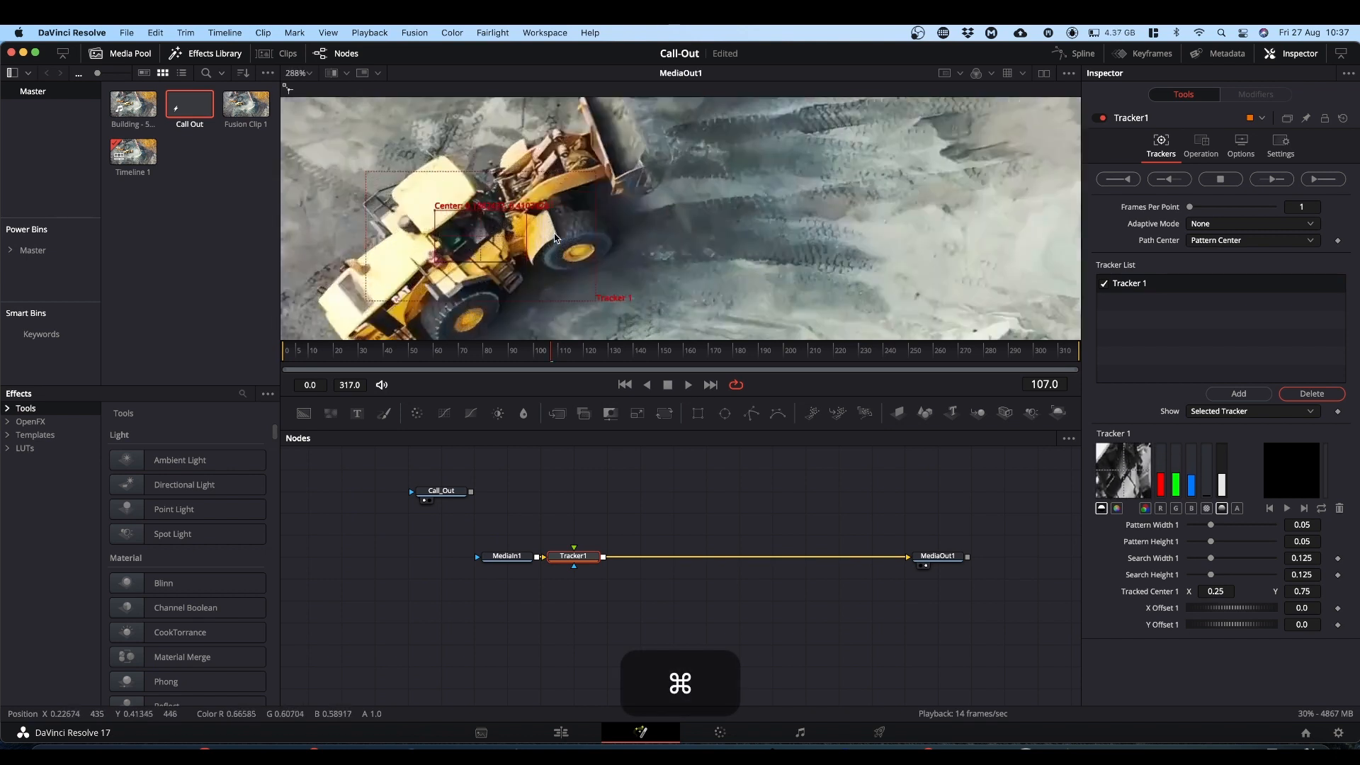
{"action": "scroll", "coordinate": [532, 238], "scroll_direction": "up", "scroll_amount": 2}
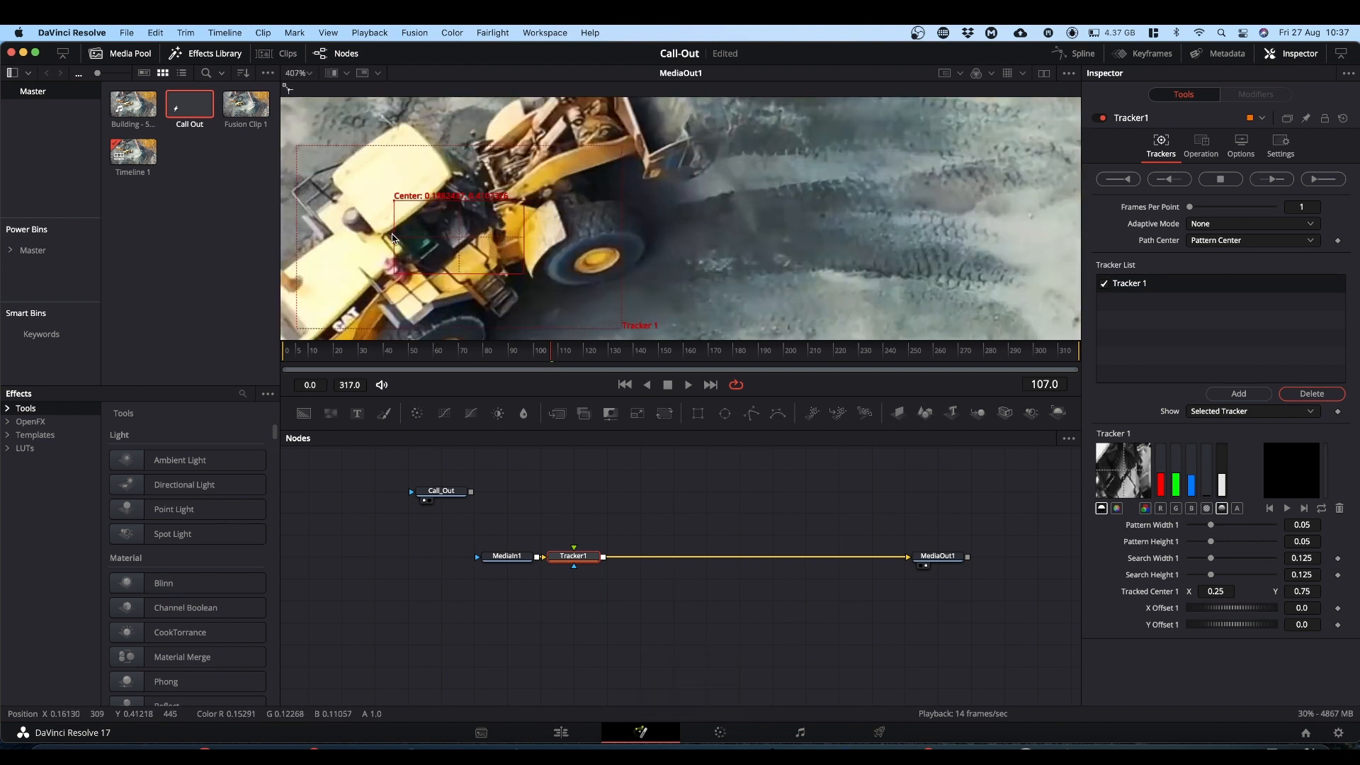
{"action": "left_click_drag", "start_coordinate": [396, 236], "coordinate": [472, 218]}
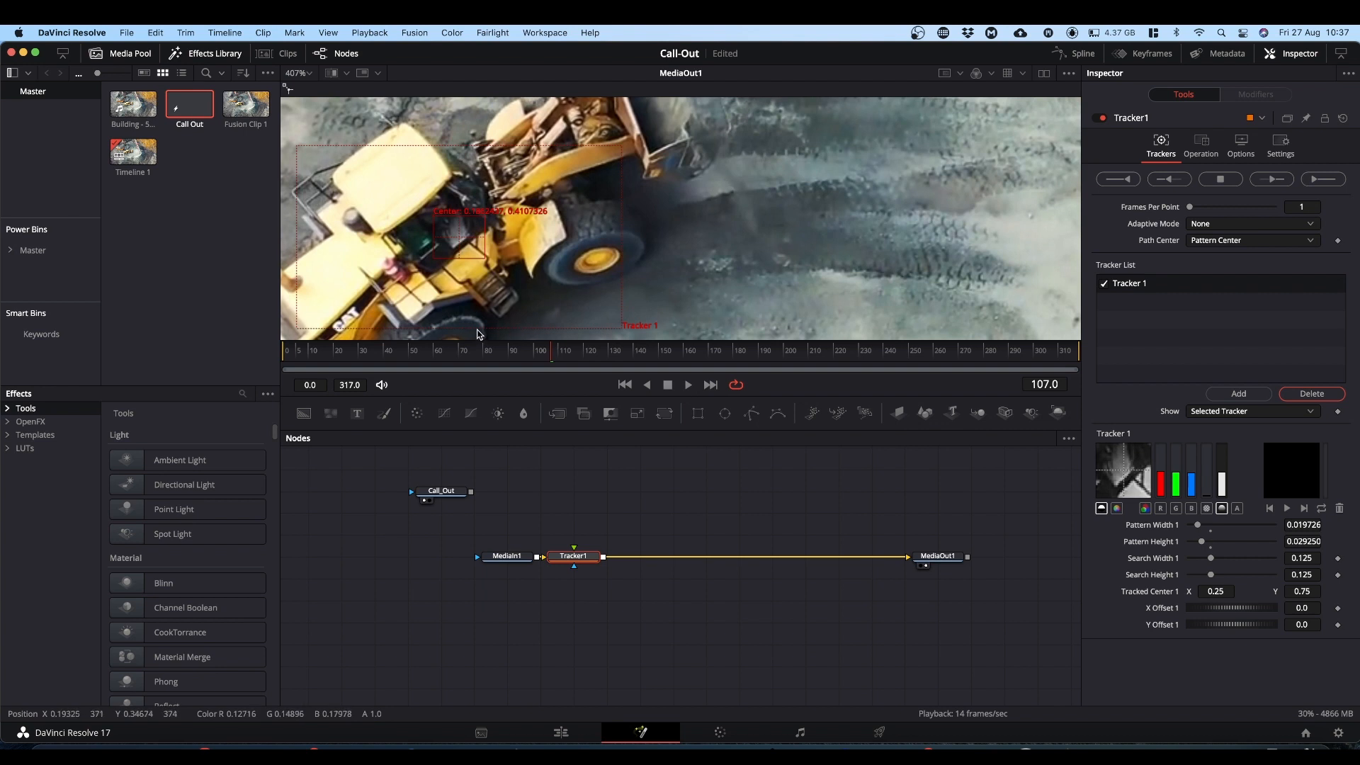
{"action": "left_click_drag", "start_coordinate": [479, 334], "coordinate": [474, 276]}
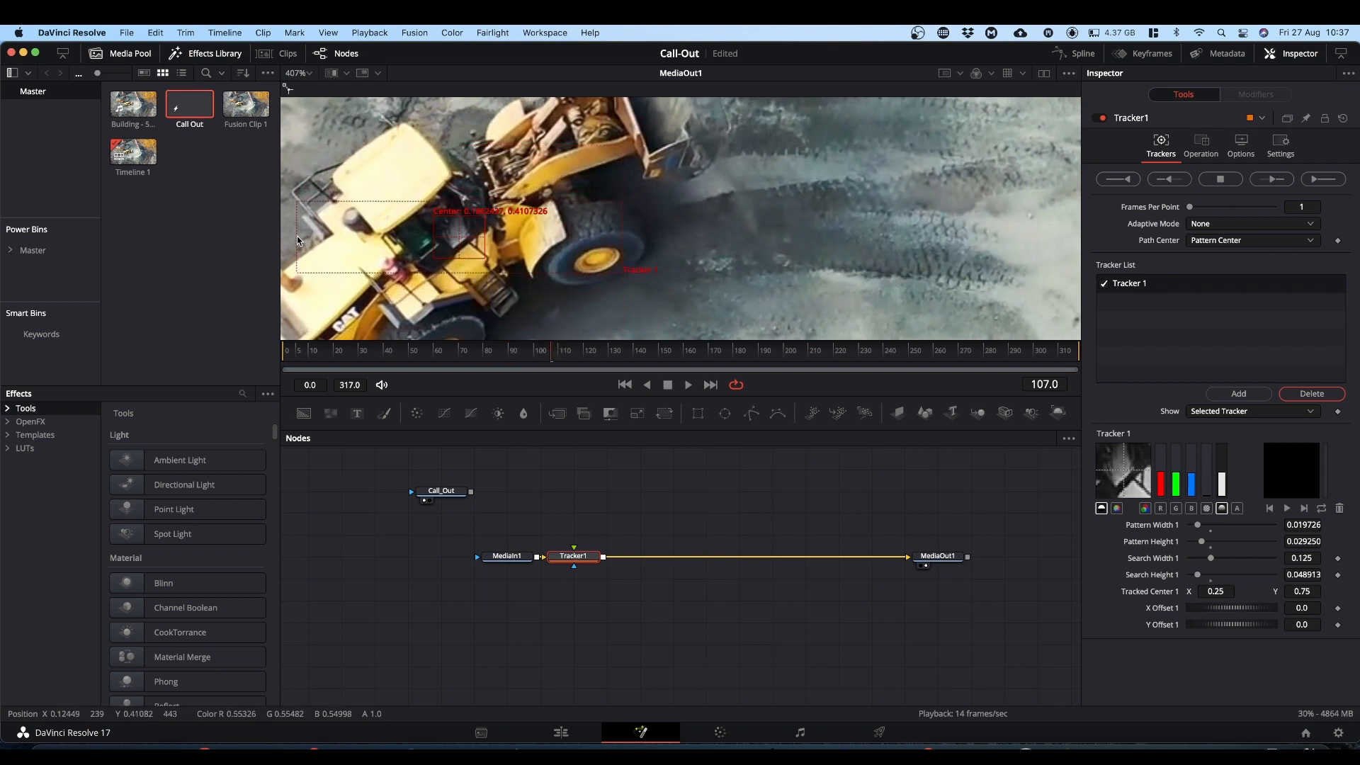
{"action": "left_click_drag", "start_coordinate": [297, 240], "coordinate": [411, 245]}
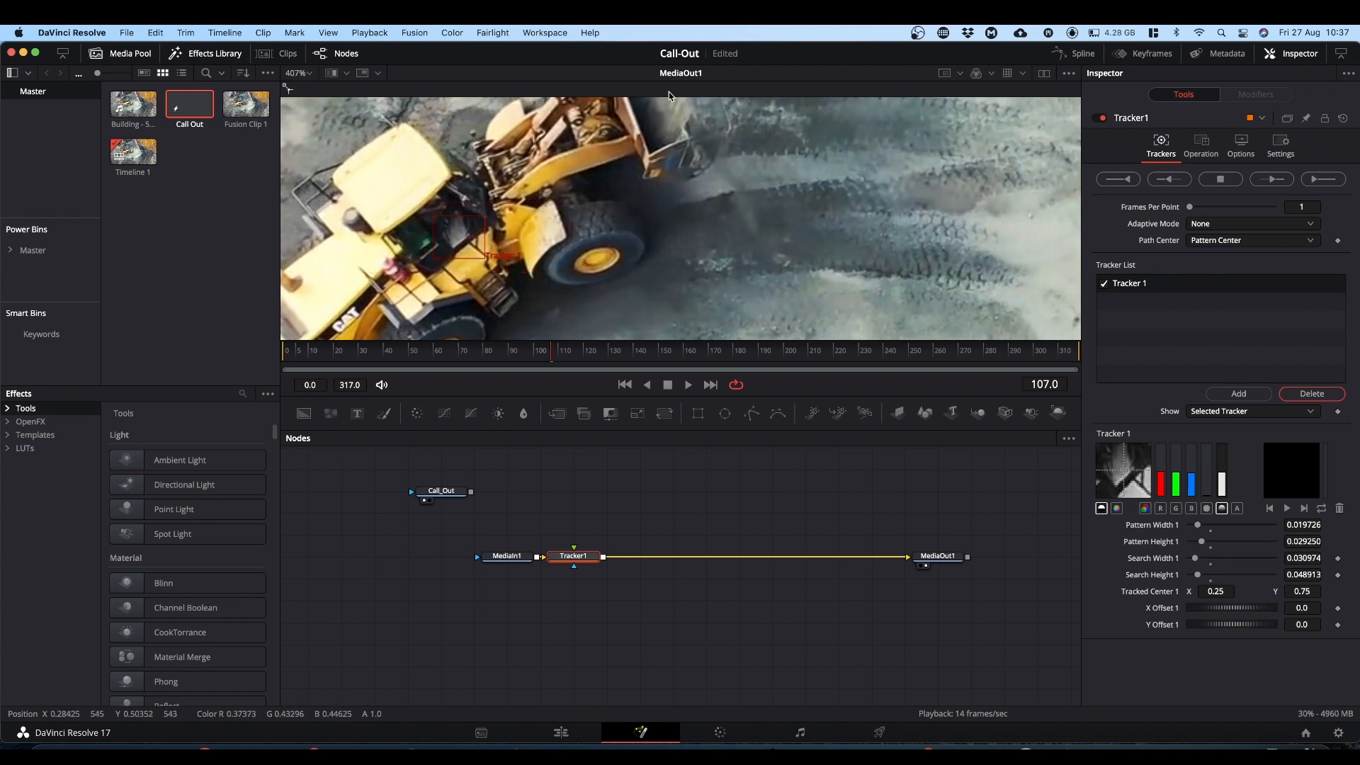
Fit the footage in the viewer and track the loader's cab in reverse from frame 107 to frame 0
{"action": "left_click", "coordinate": [309, 75]}
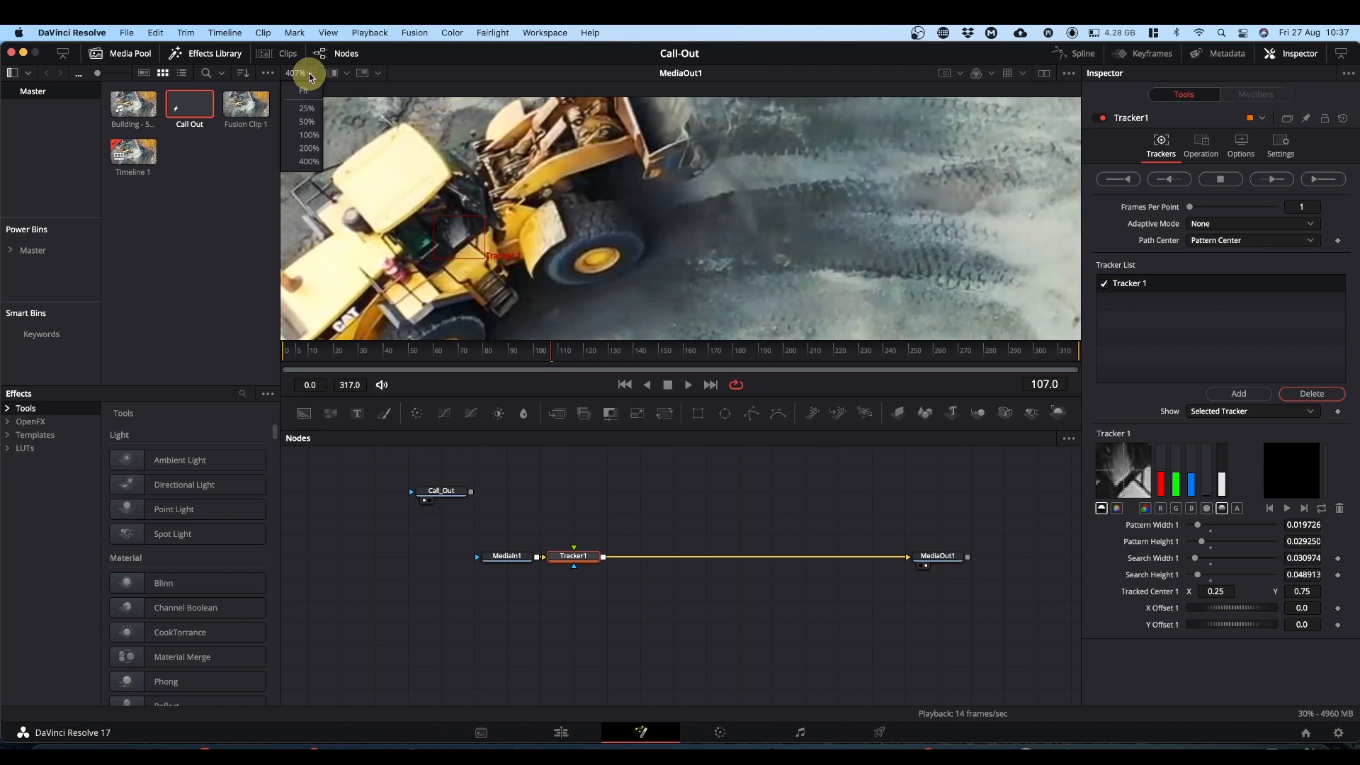
{"action": "left_click", "coordinate": [310, 91]}
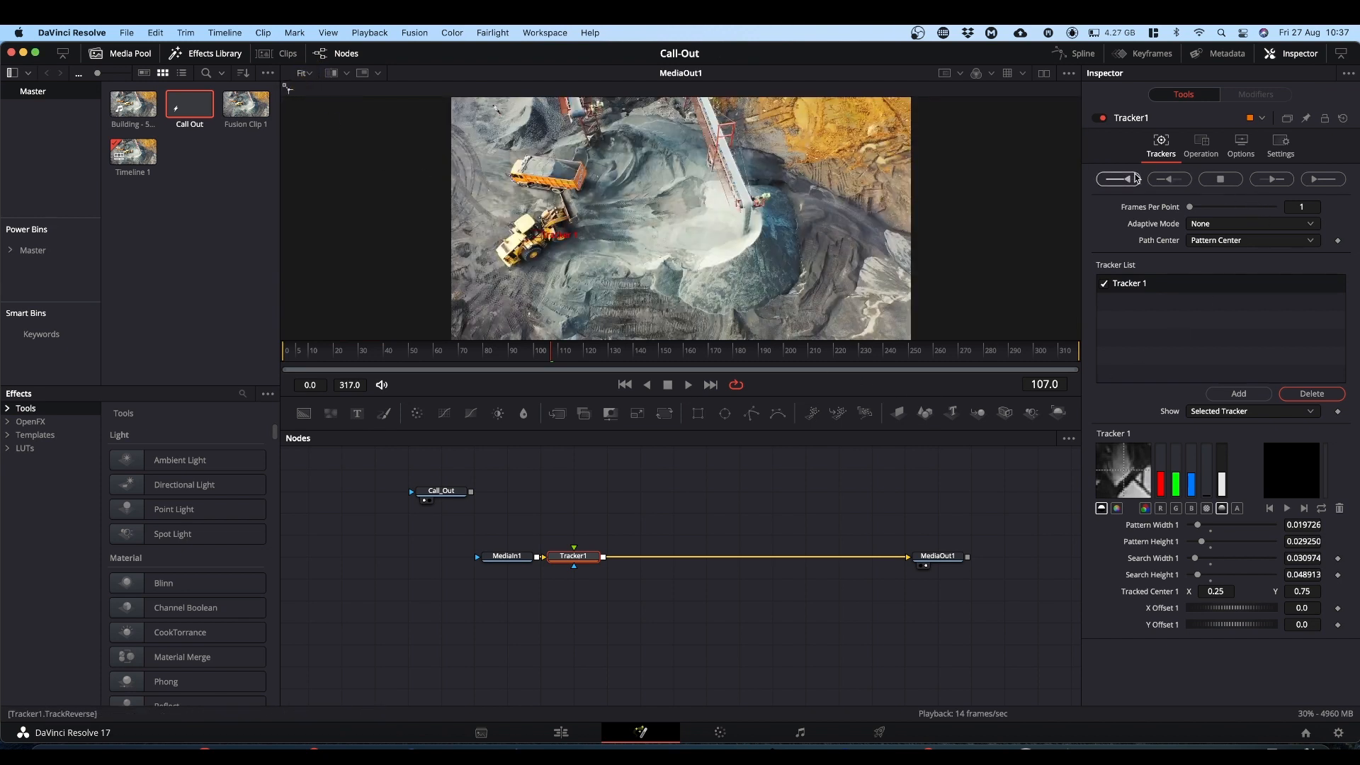
{"action": "left_click", "coordinate": [1173, 179]}
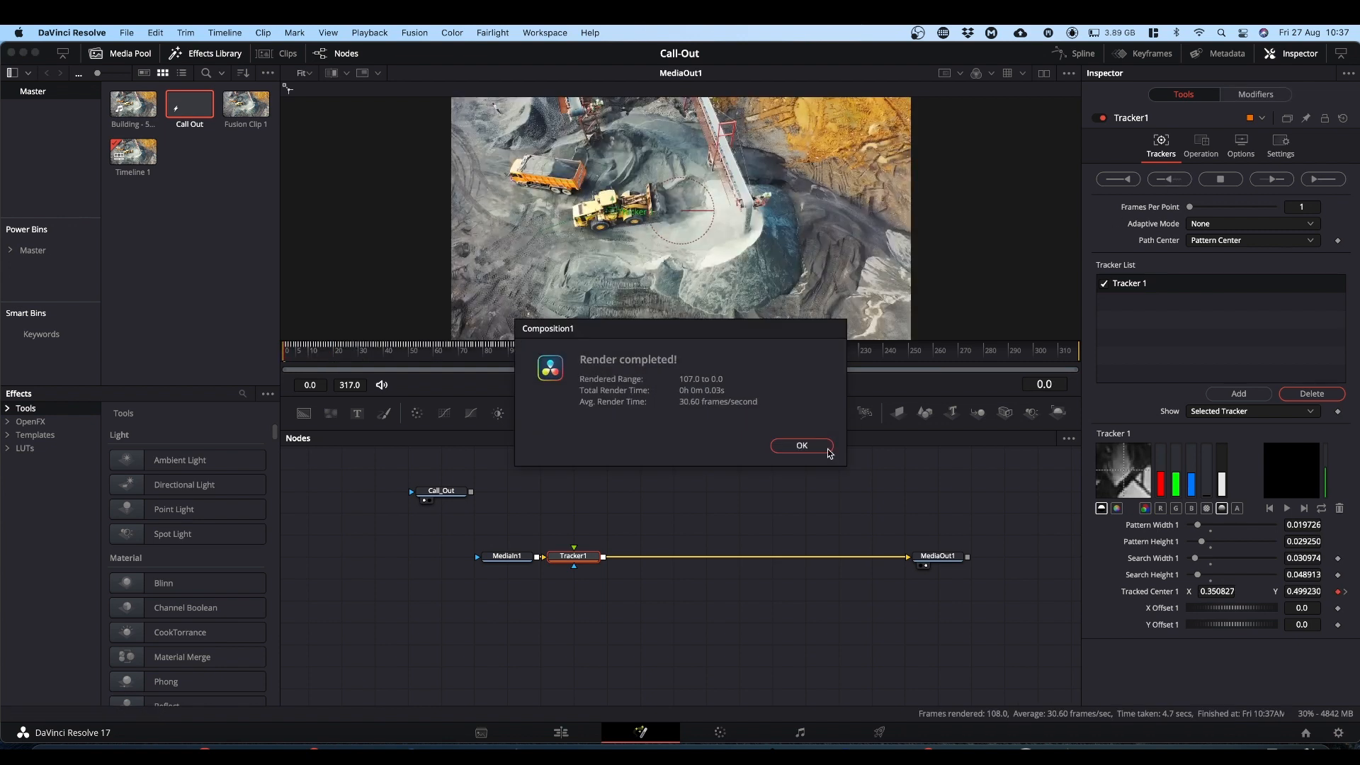
{"action": "left_click", "coordinate": [800, 446]}
Track the loader's cab forward from frame 106 to the end of the clip at frame 317
{"action": "left_click", "coordinate": [556, 354]}
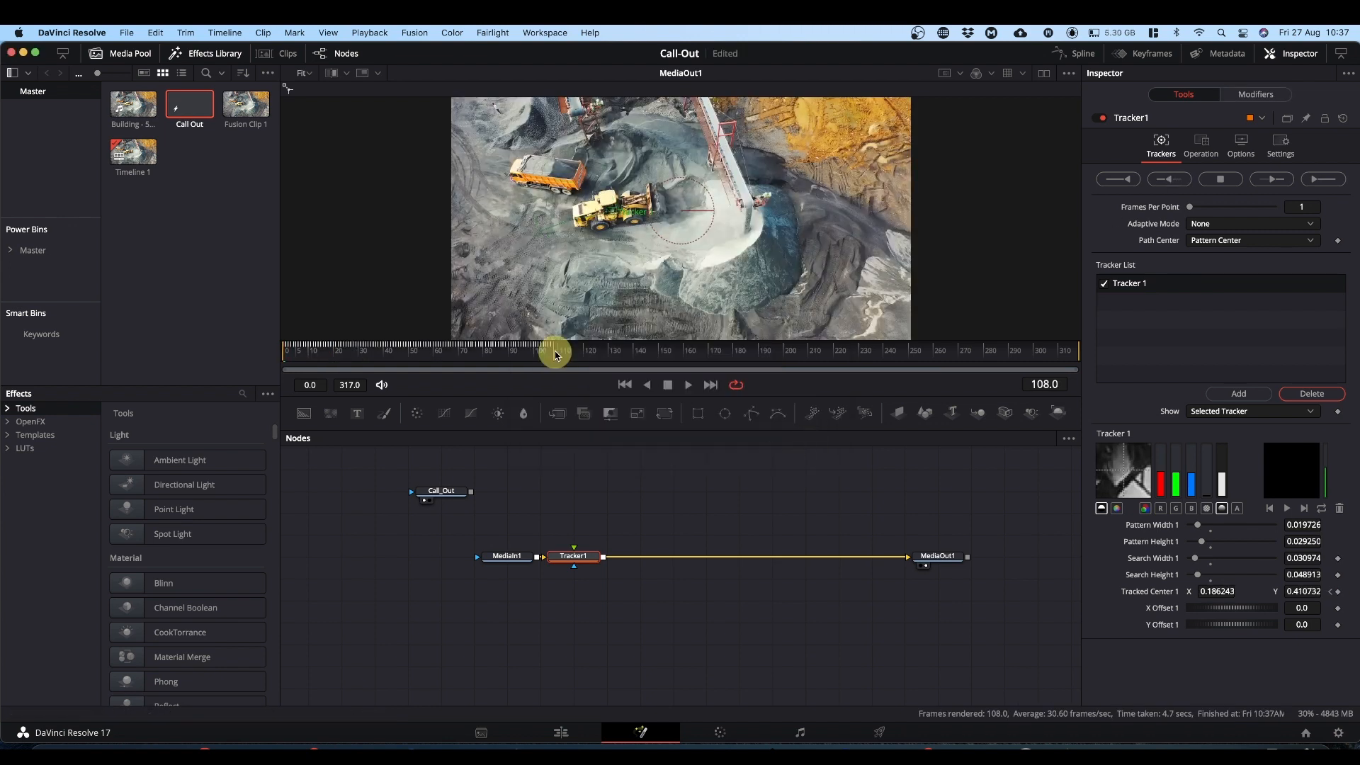
{"action": "left_click_drag", "start_coordinate": [556, 354], "coordinate": [549, 353]}
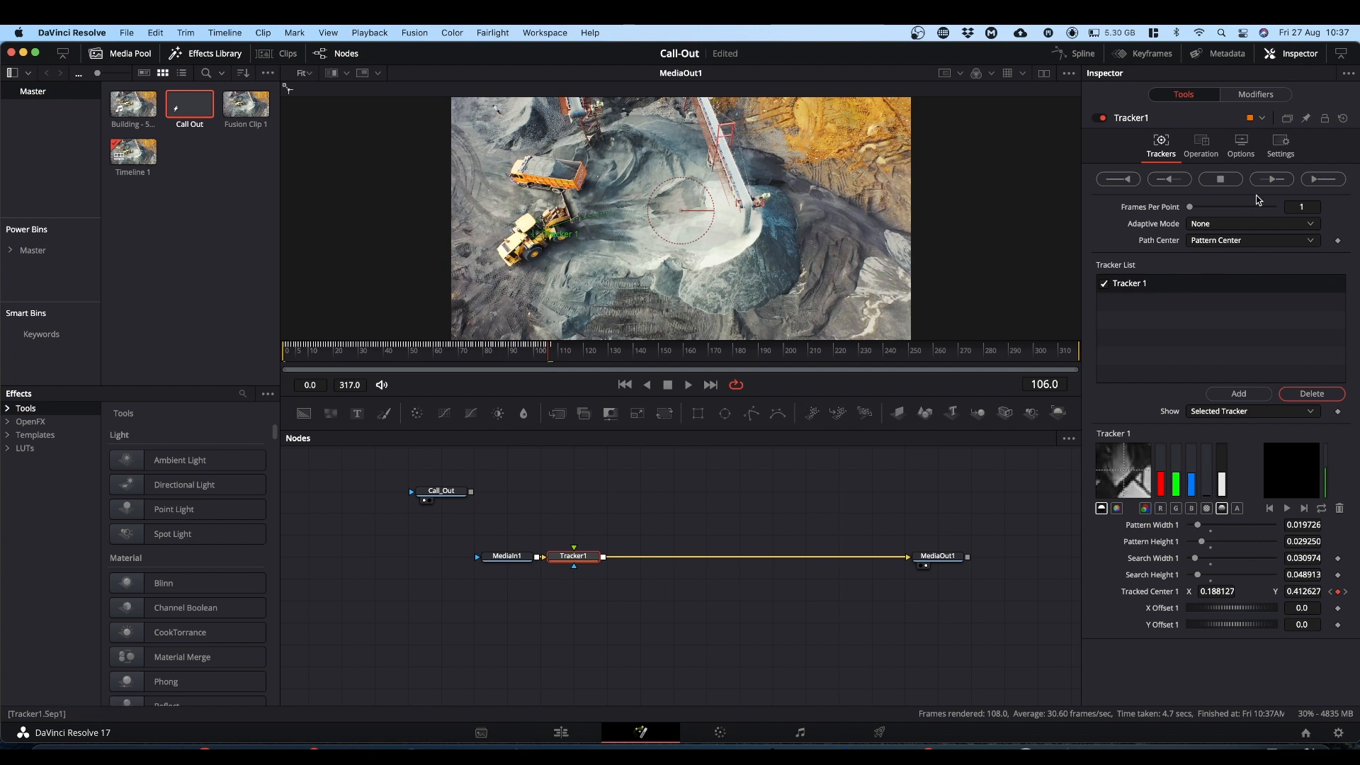
{"action": "left_click", "coordinate": [1271, 180]}
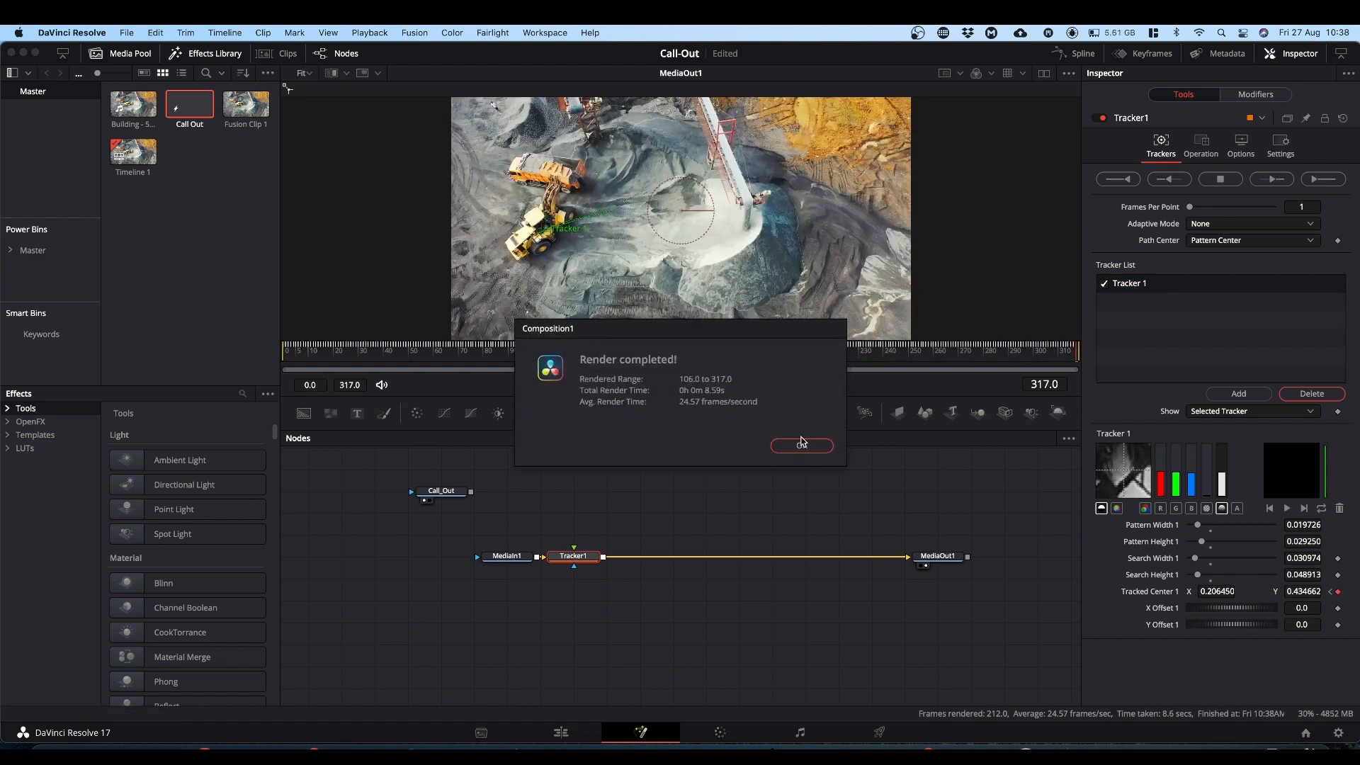
{"action": "left_click", "coordinate": [802, 446]}
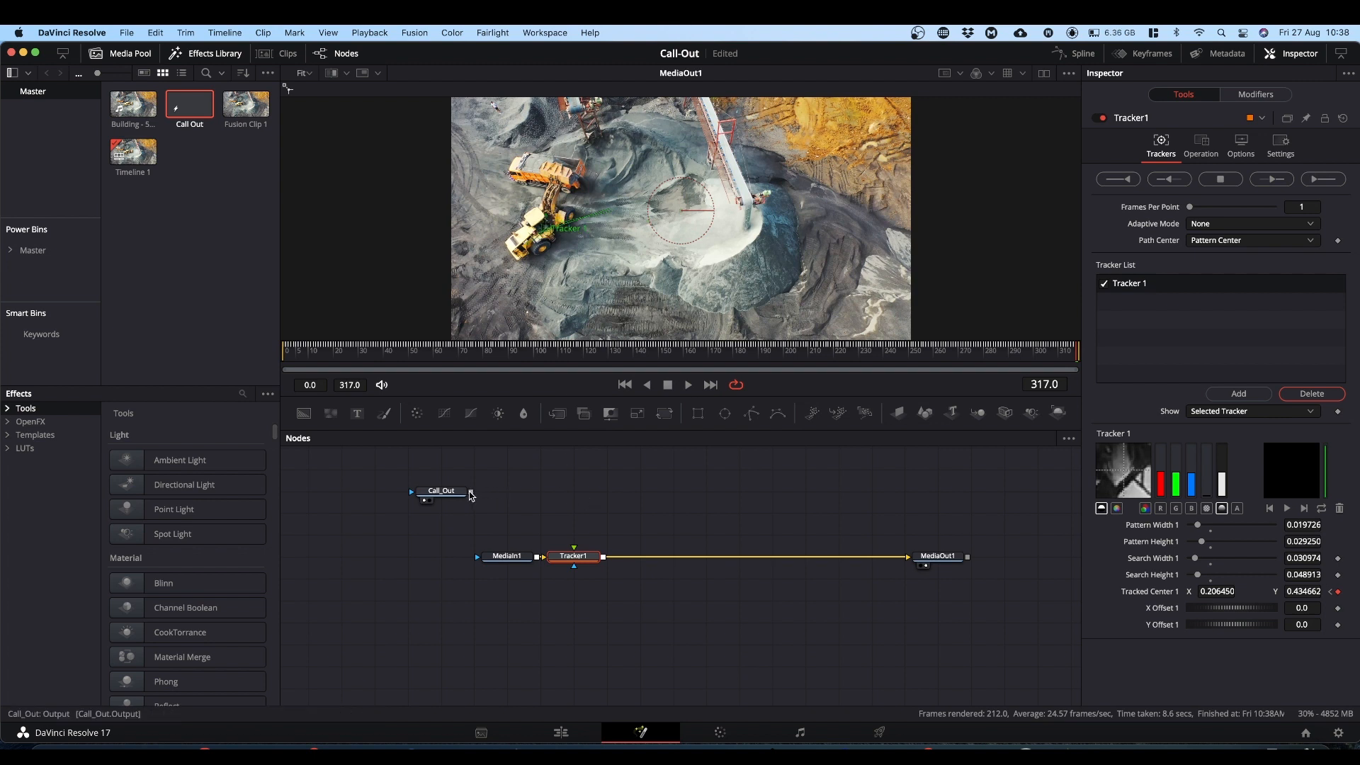
Connect Call_Out to Tracker1's foreground input and set the tracker's operation to Match Move
{"action": "left_click_drag", "start_coordinate": [471, 493], "coordinate": [574, 550]}
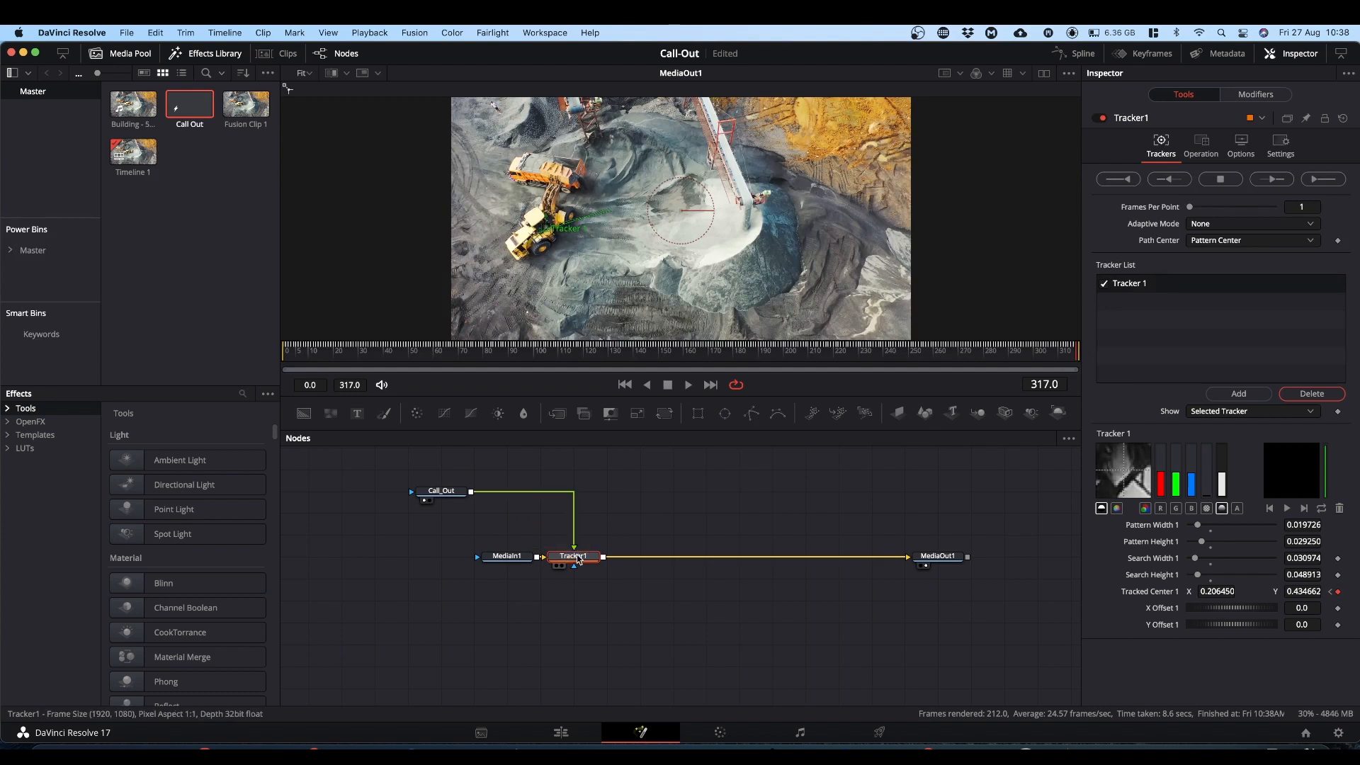
{"action": "left_click", "coordinate": [1201, 145]}
{"action": "left_click", "coordinate": [1202, 177]}
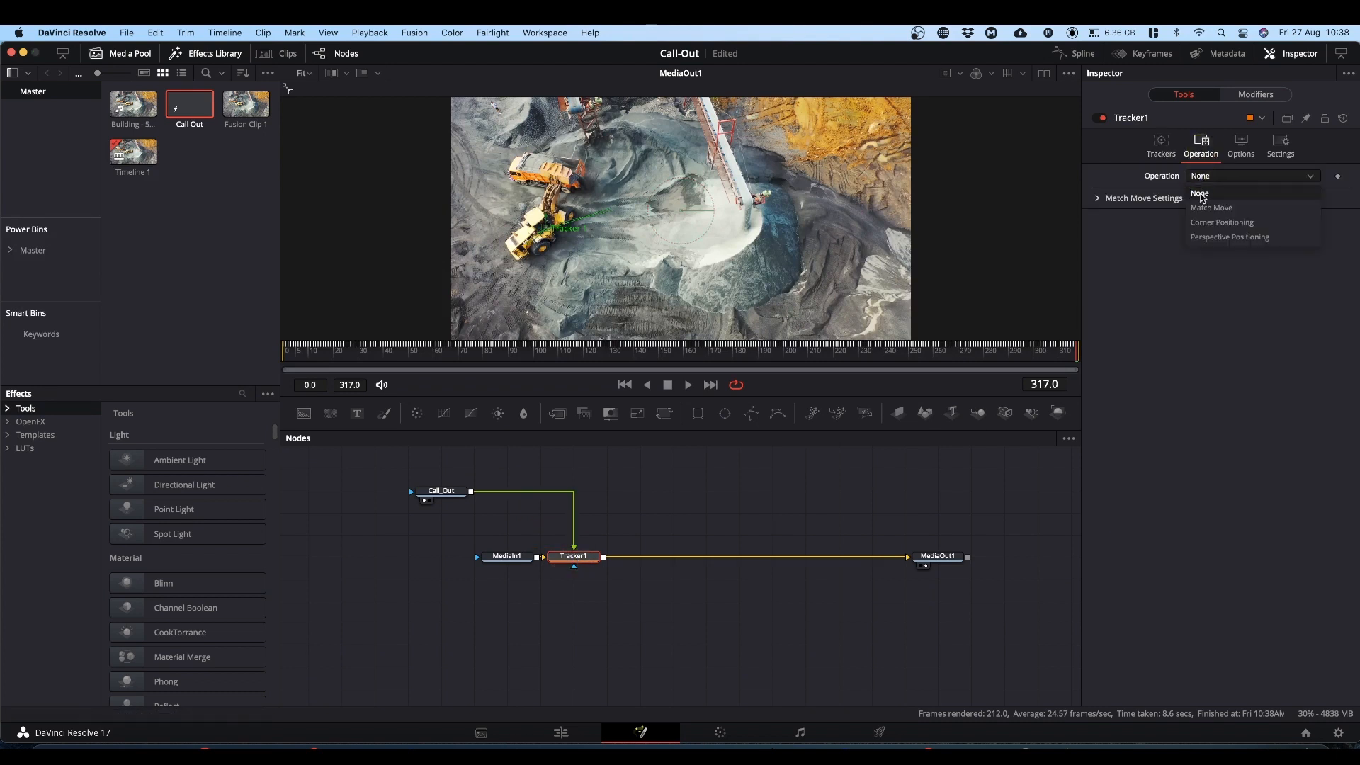
{"action": "left_click", "coordinate": [1204, 205]}
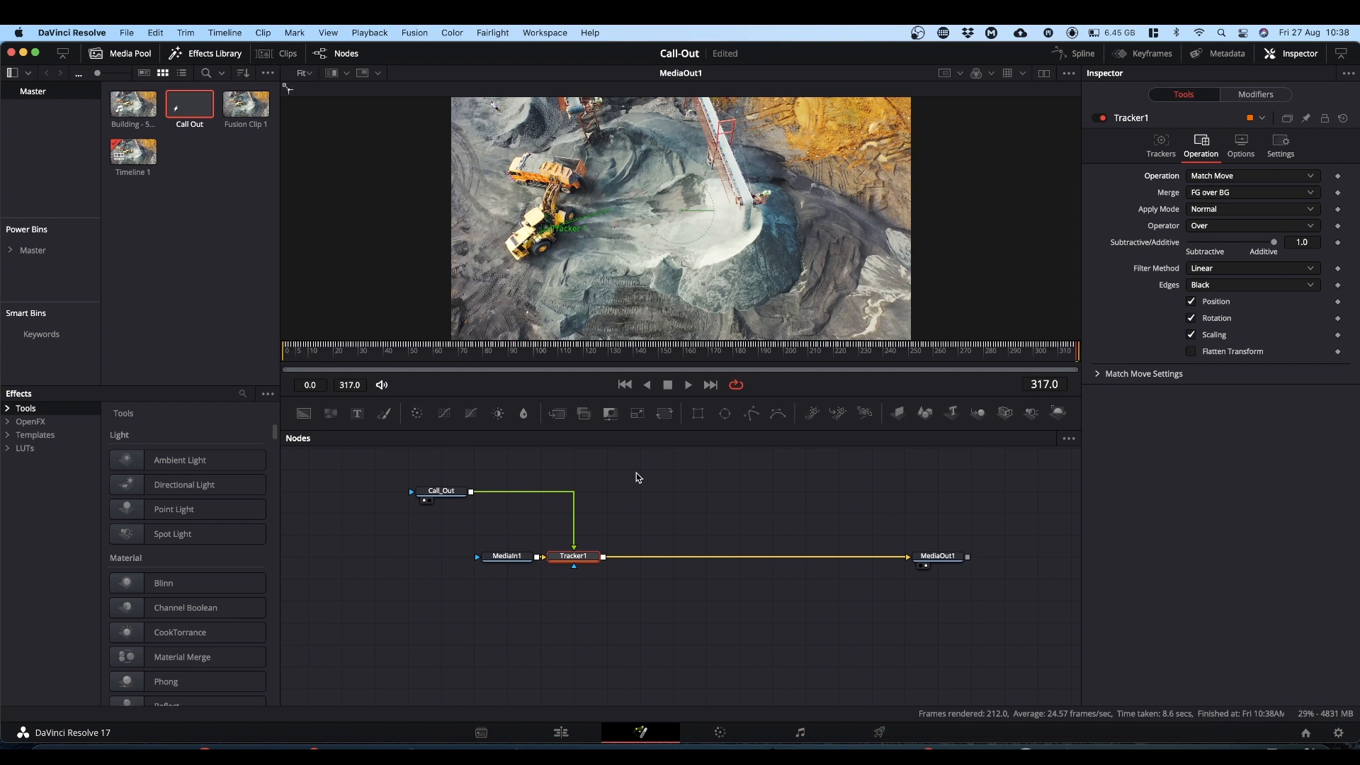
Play back the tracked call-out, stop, and step backward frame by frame to frame 106 to check its position
{"action": "key", "text": "space"}
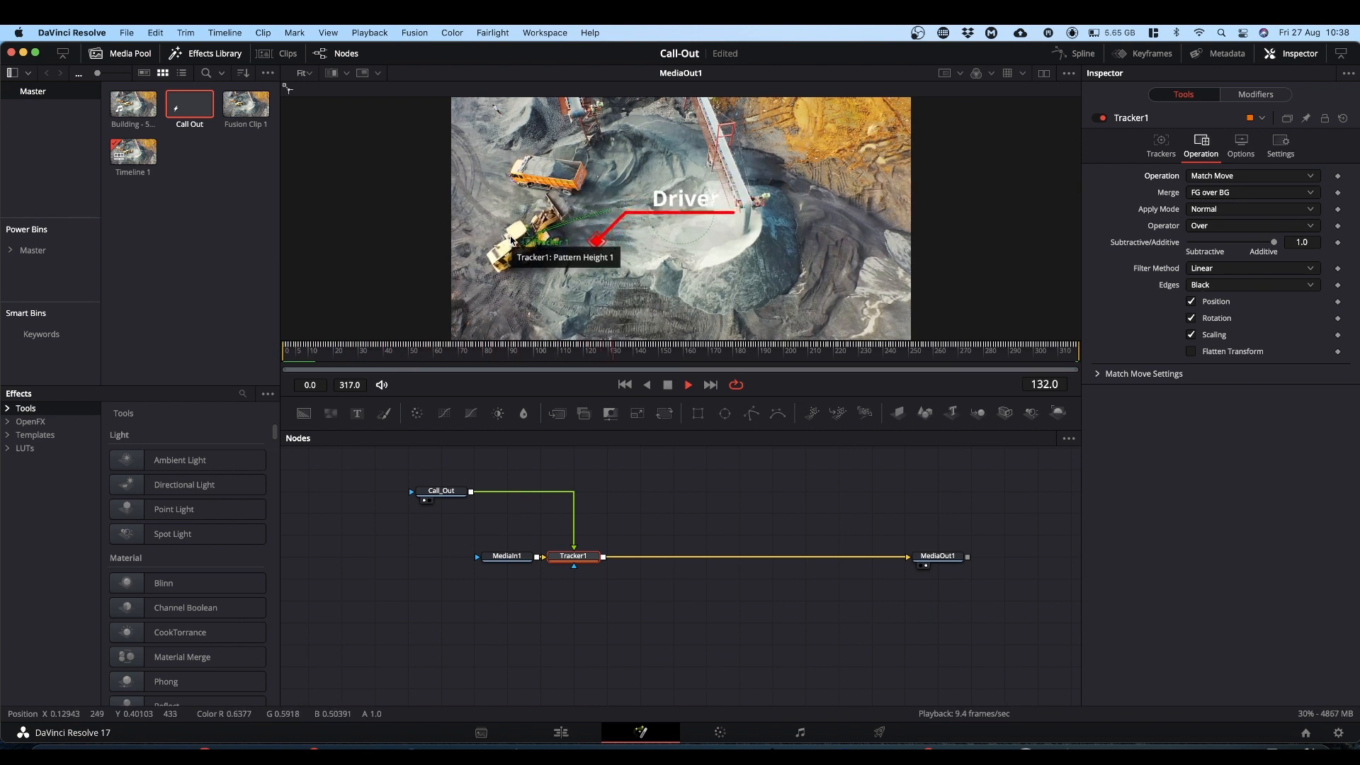
{"action": "key", "text": "space"}
{"action": "key", "text": "Left"}
{"action": "key", "text": "Left"}
{"action": "key", "text": "Left"}
{"action": "key", "text": "Left"}
{"action": "key", "text": "Left"}
{"action": "key", "text": "Left"}
{"action": "key", "text": "Left"}
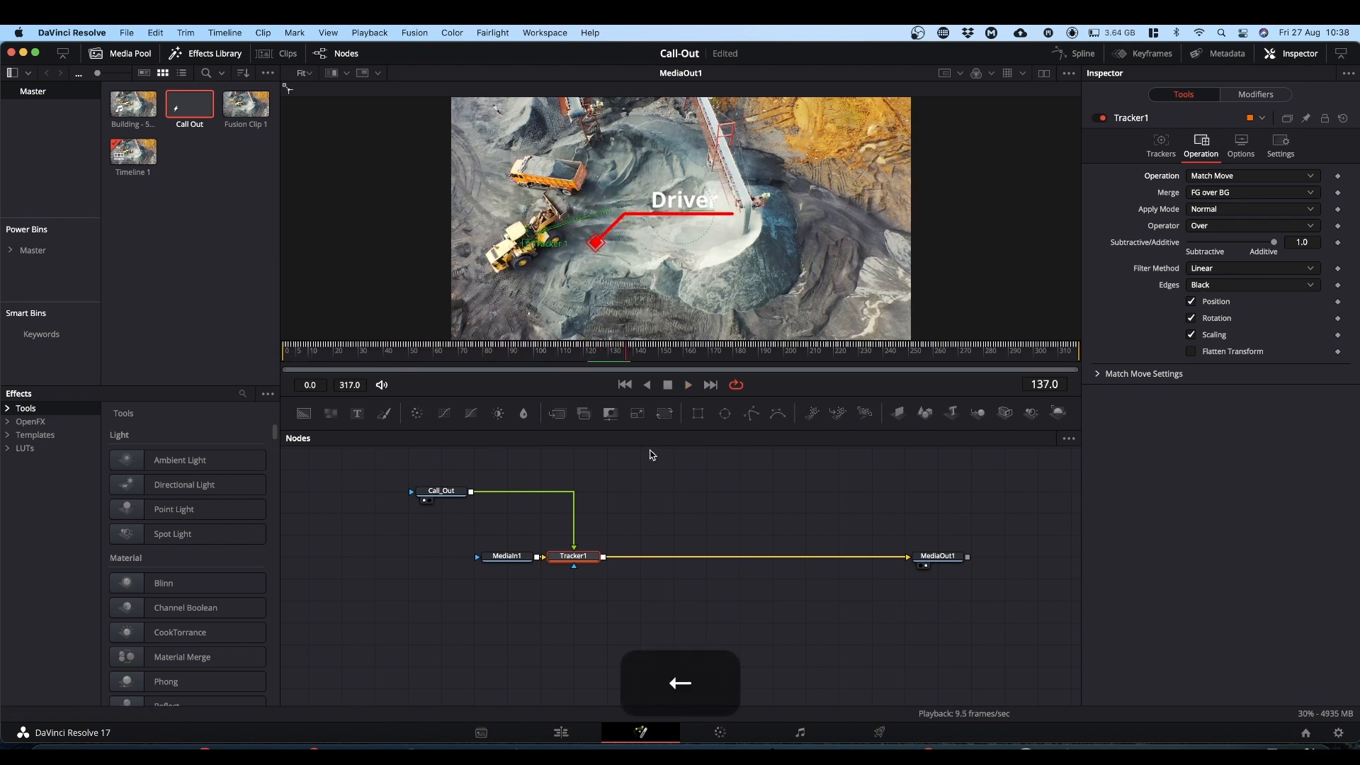
{"action": "key", "text": "Left"}
{"action": "key", "text": "Left"}
{"action": "key", "text": "Left"}
{"action": "key", "text": "Left"}
{"action": "key", "text": "Left"}
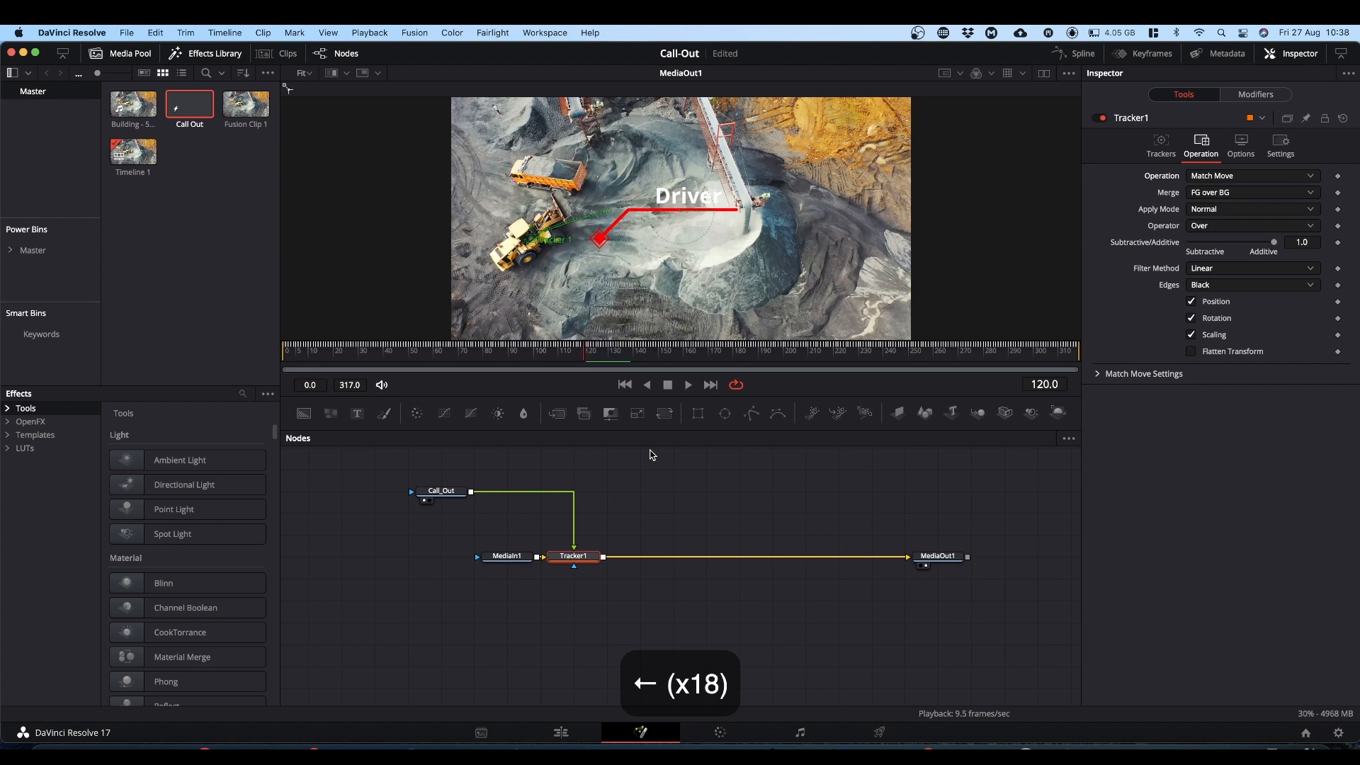
{"action": "key", "text": "Left"}
{"action": "key", "text": "Left"}
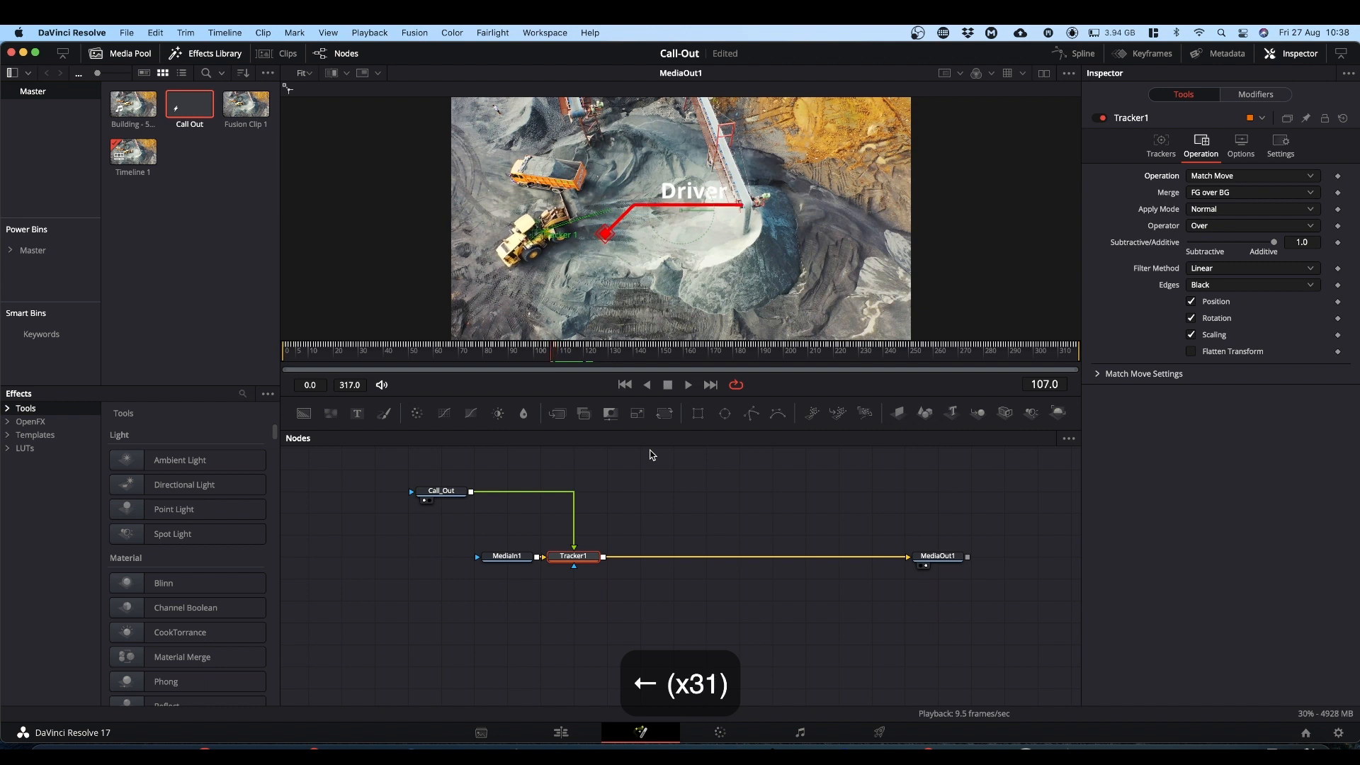
{"action": "key", "text": "Left"}
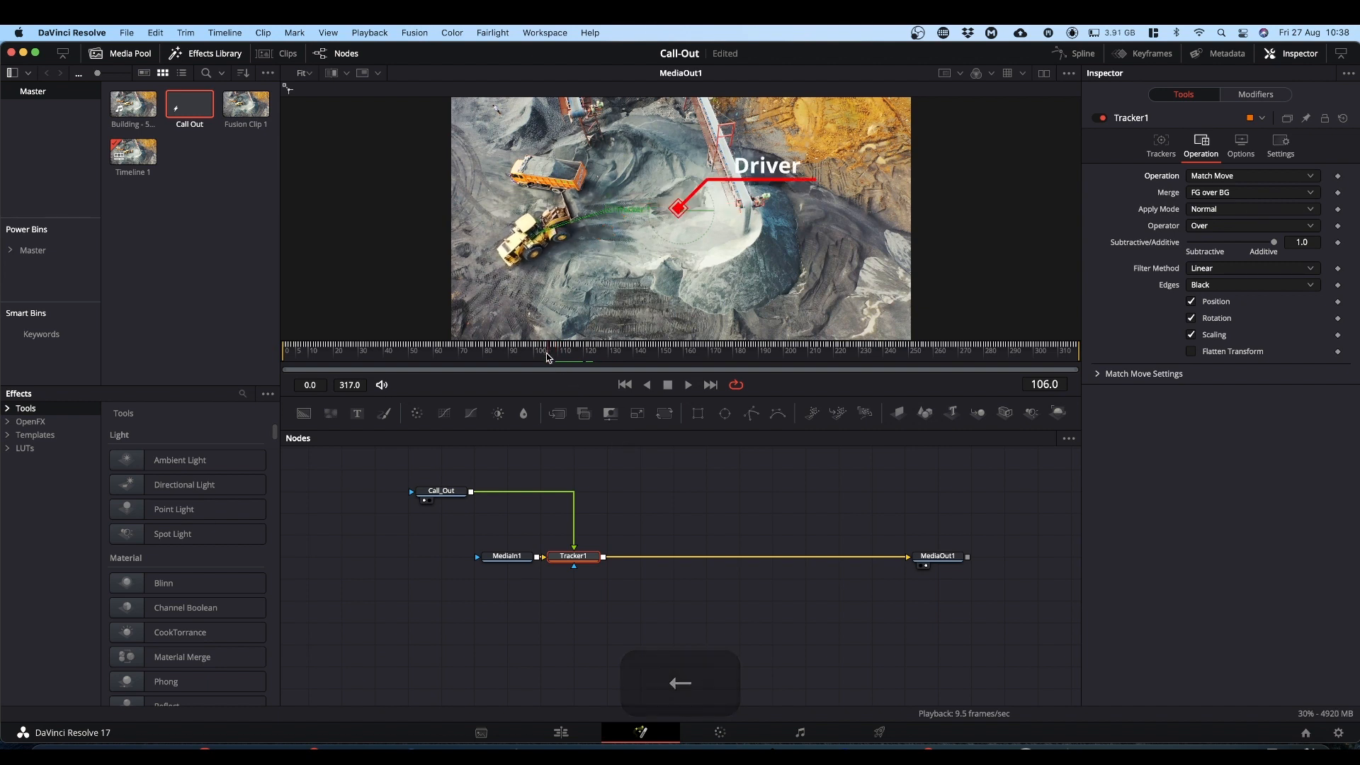
Open the Keyframes editor, fit its range, and expand Tracker1 to its Tracked Center 1 keyframes around frame 106
{"action": "left_click", "coordinate": [1139, 55]}
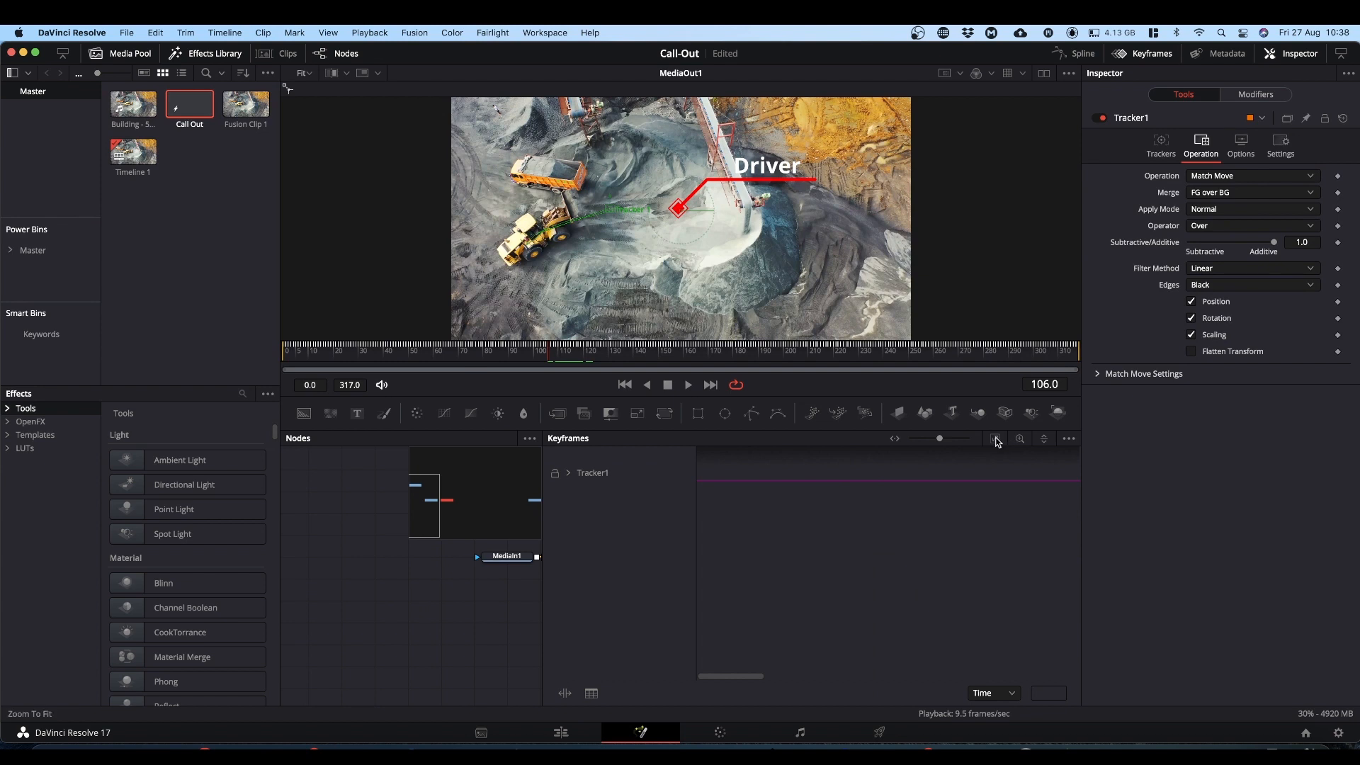
{"action": "left_click", "coordinate": [996, 441]}
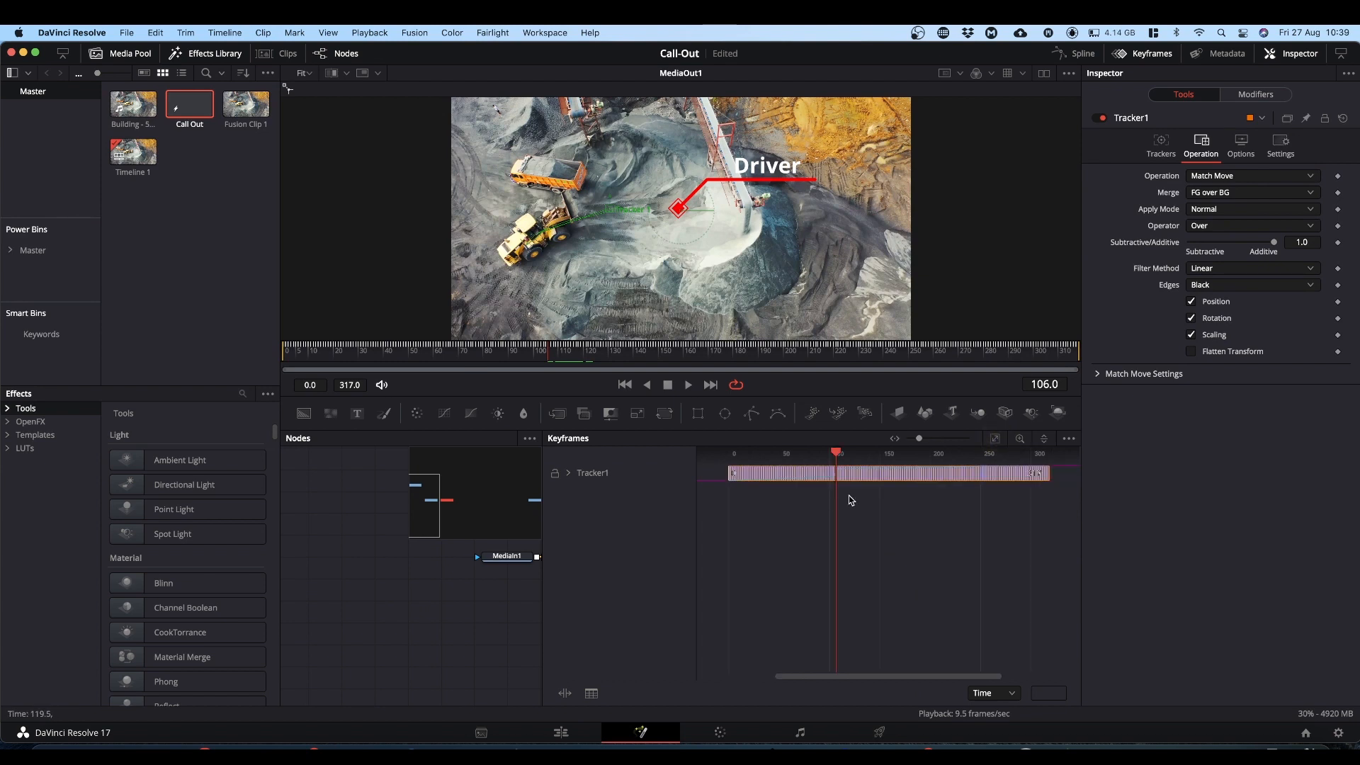
{"action": "scroll", "coordinate": [849, 495], "scroll_direction": "up", "scroll_amount": 2}
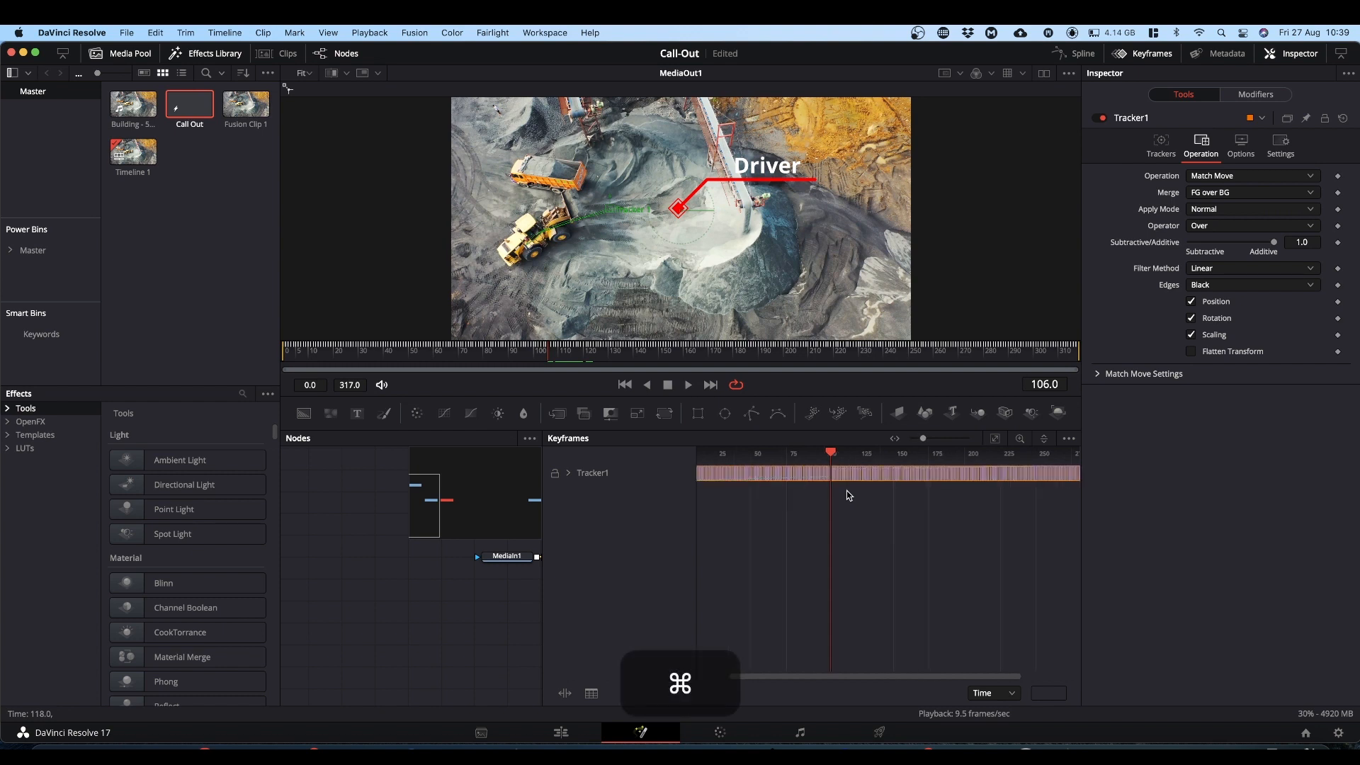
{"action": "scroll", "coordinate": [848, 493], "scroll_direction": "up", "scroll_amount": 4}
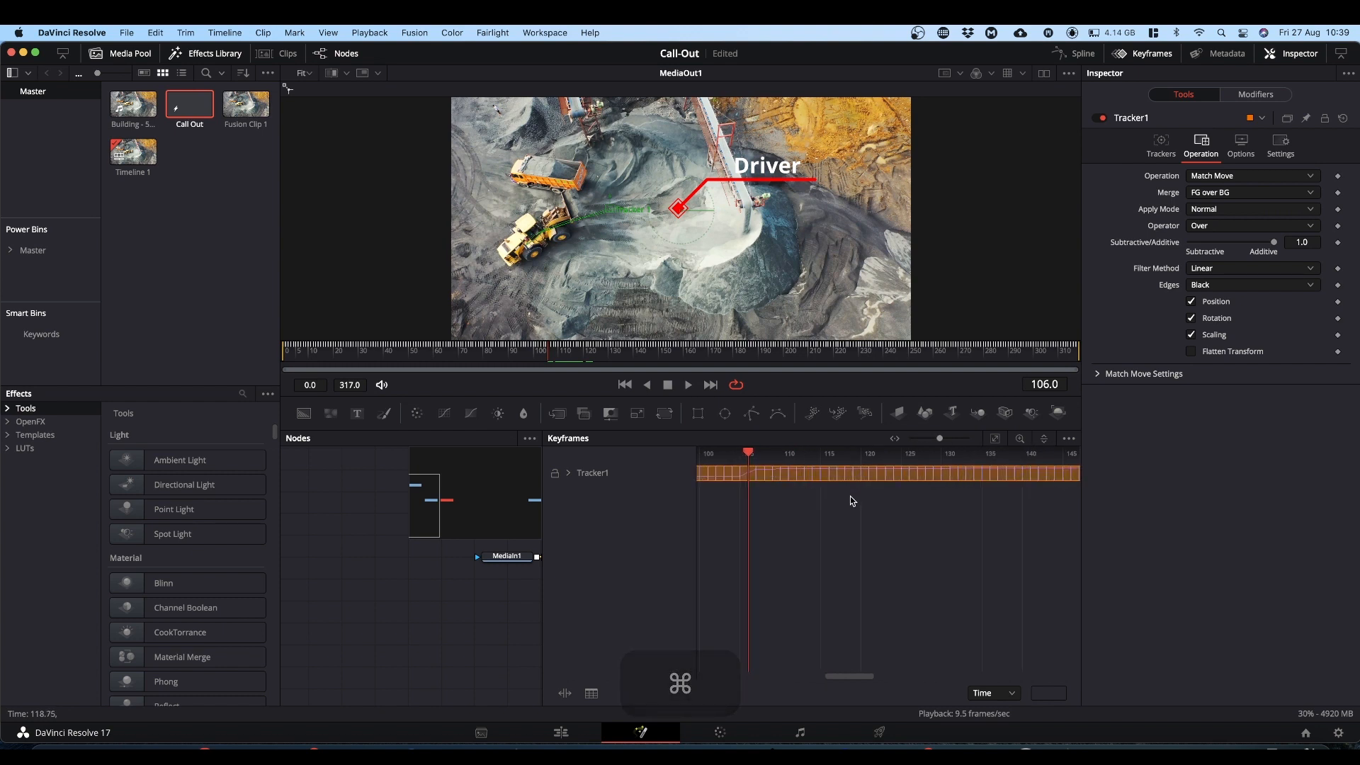
{"action": "left_click_drag", "start_coordinate": [774, 517], "coordinate": [901, 539]}
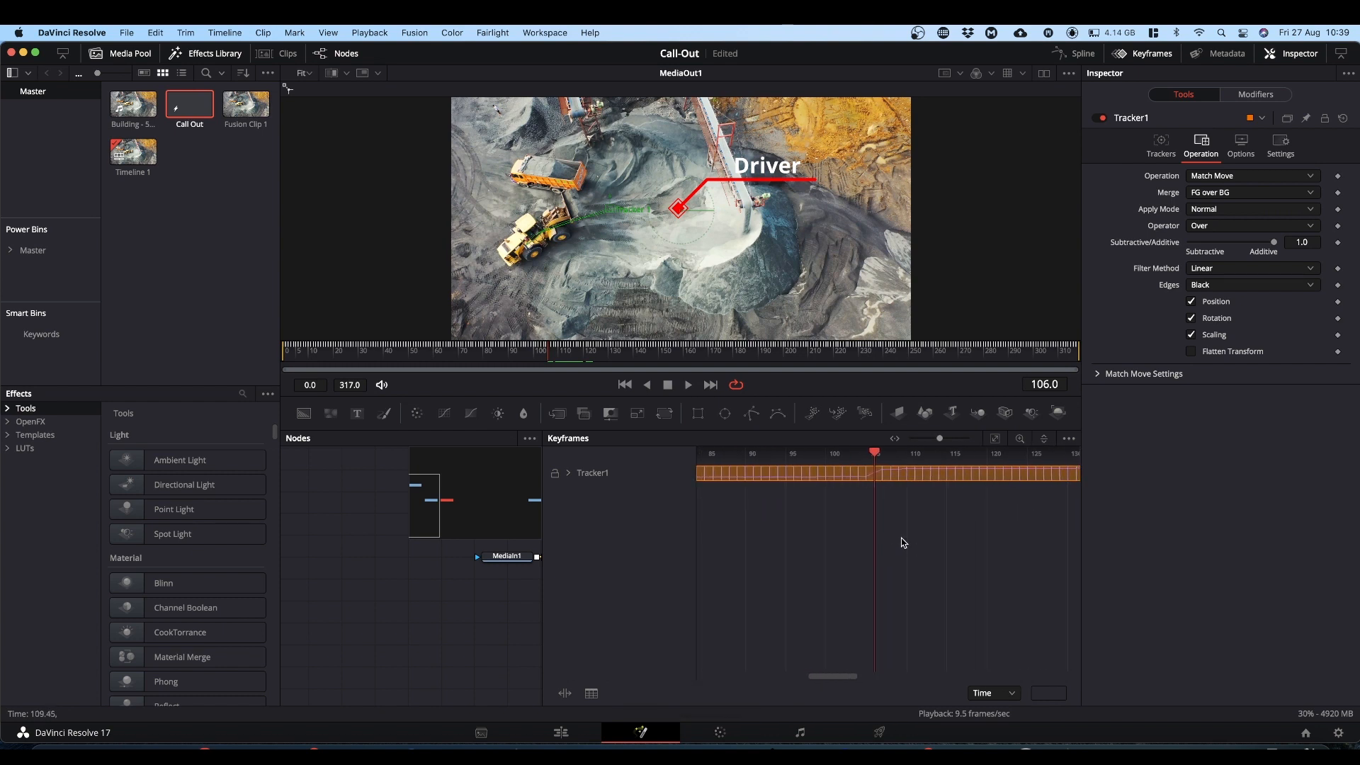
{"action": "scroll", "coordinate": [902, 514], "scroll_direction": "up", "scroll_amount": 2}
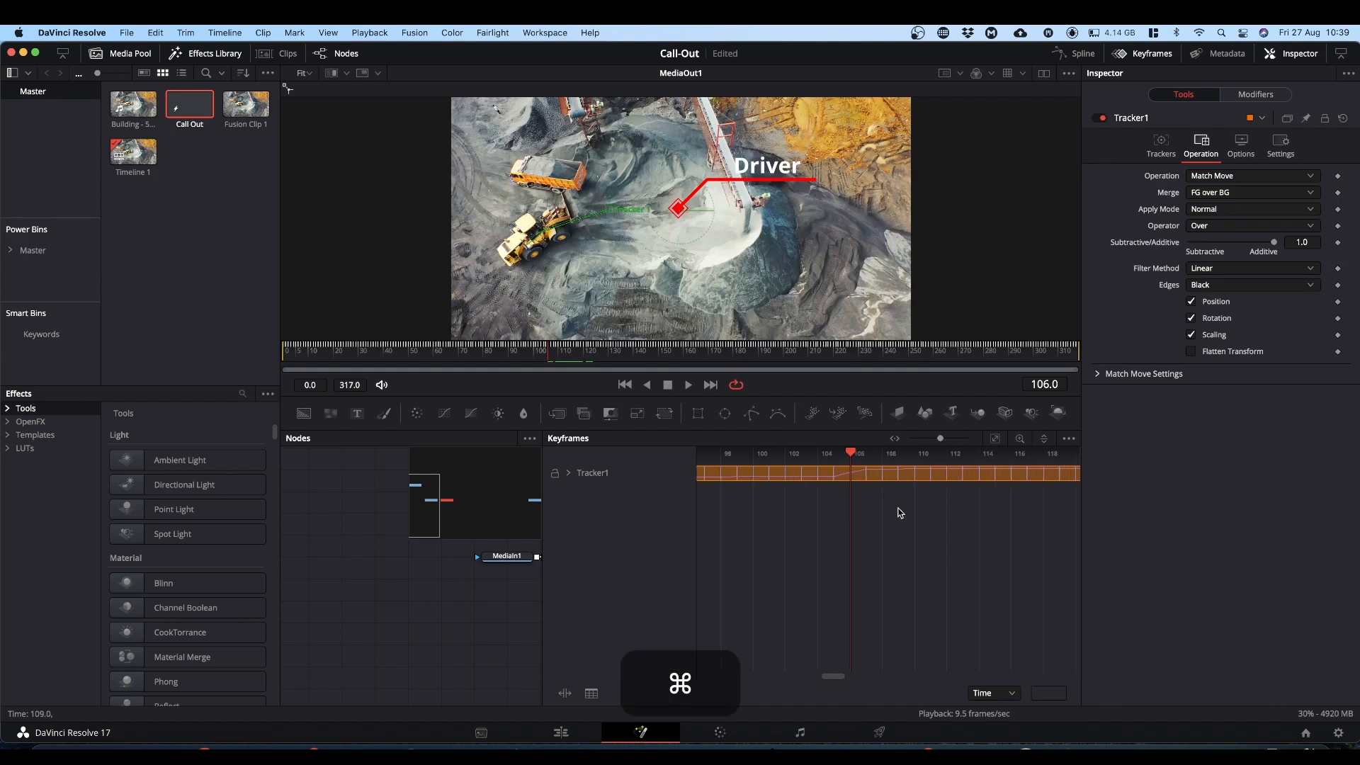
{"action": "scroll", "coordinate": [900, 513], "scroll_direction": "up", "scroll_amount": 1}
{"action": "scroll", "coordinate": [900, 513], "scroll_direction": "up", "scroll_amount": 1}
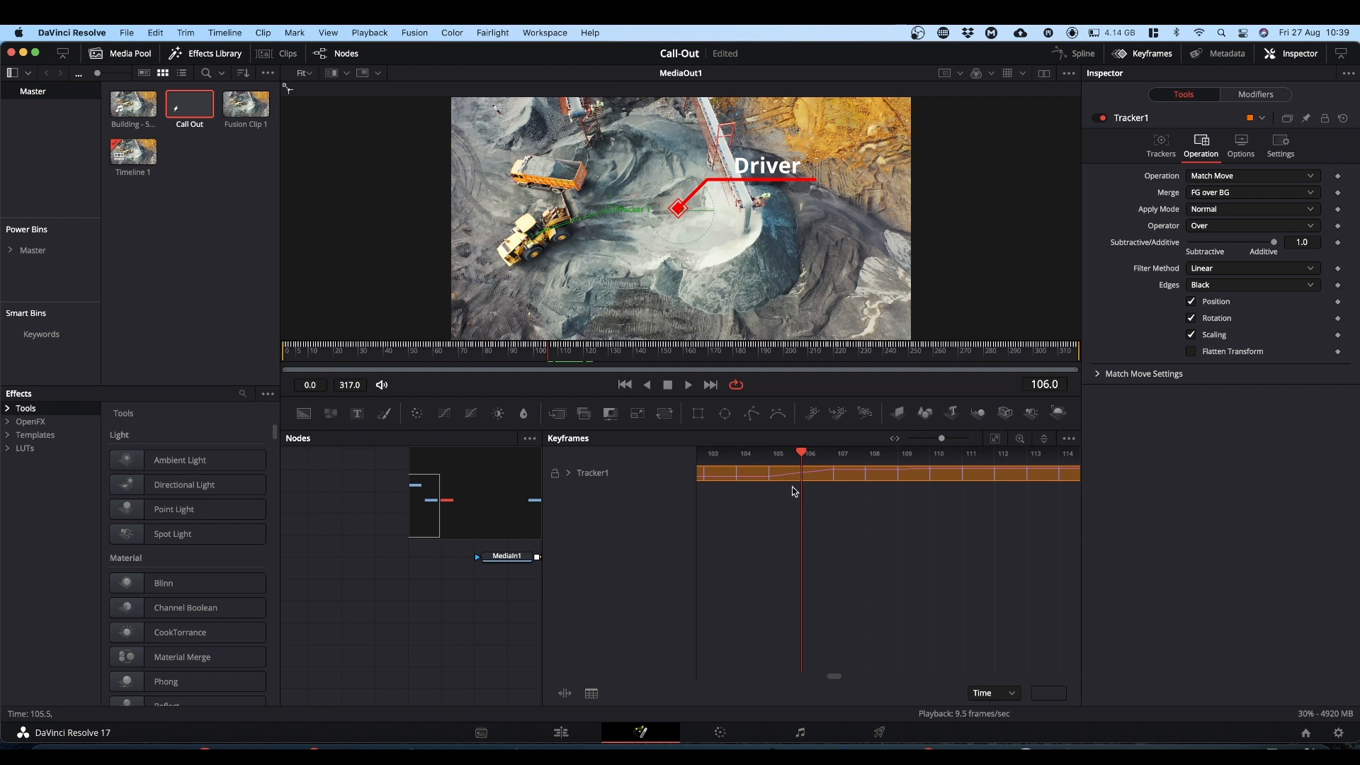
{"action": "left_click", "coordinate": [566, 474]}
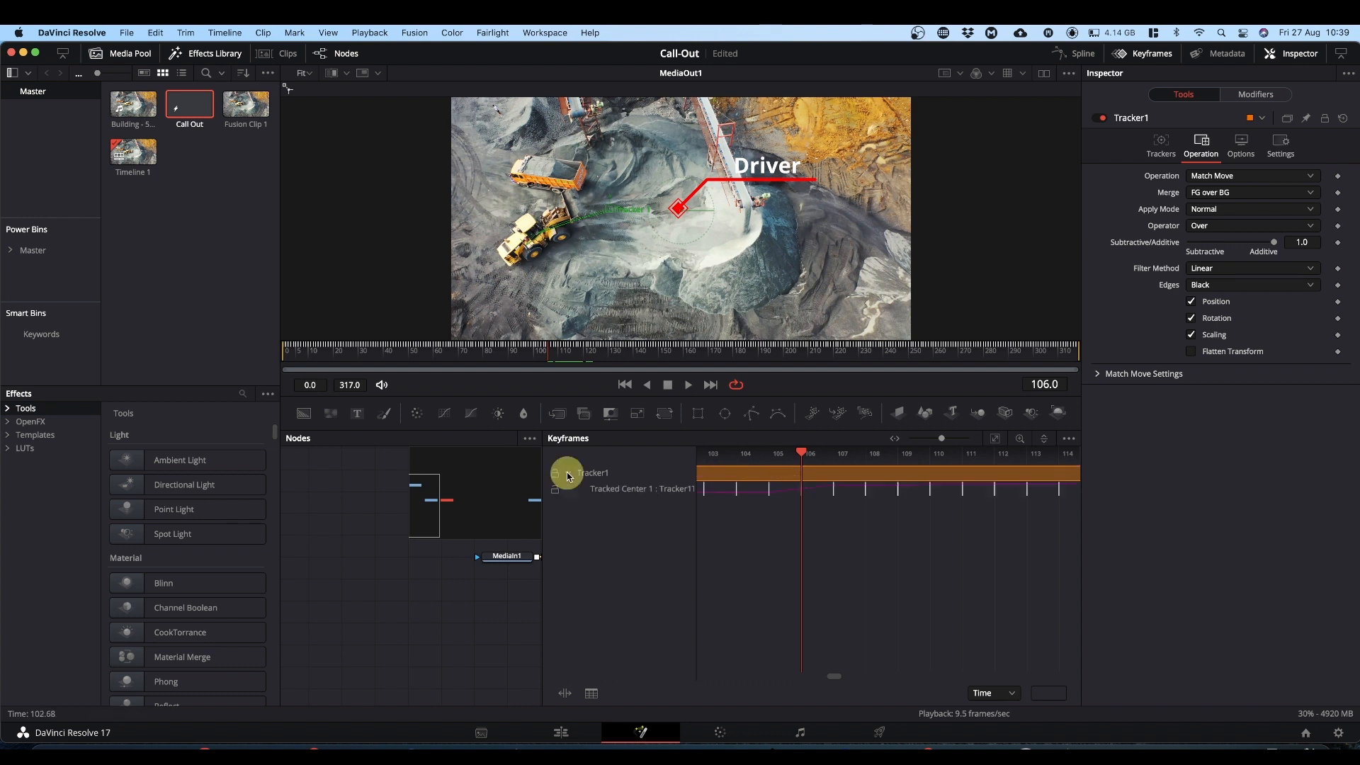
Delete the faulty Tracked Center 1 keyframe at frame 106 and close the Keyframes editor
{"action": "left_click_drag", "start_coordinate": [784, 517], "coordinate": [818, 490]}
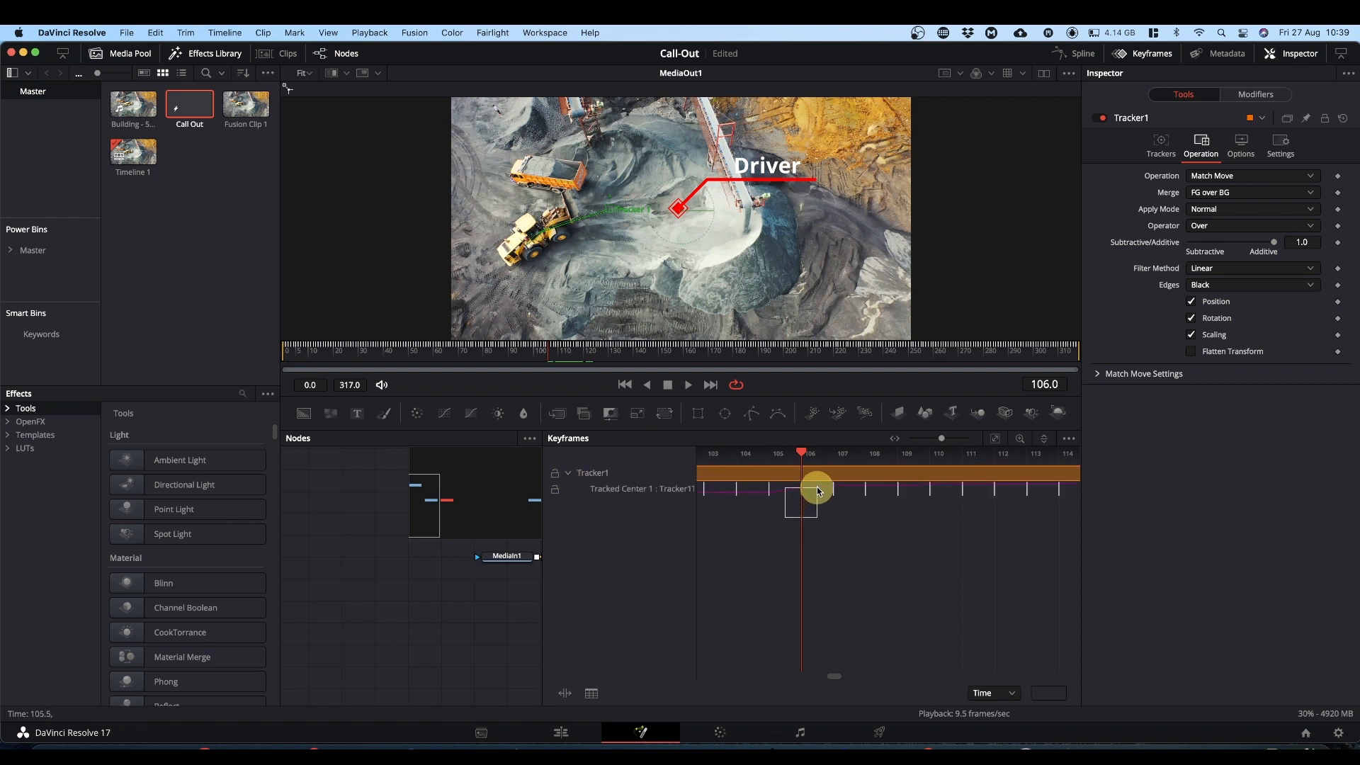
{"action": "left_click", "coordinate": [802, 454]}
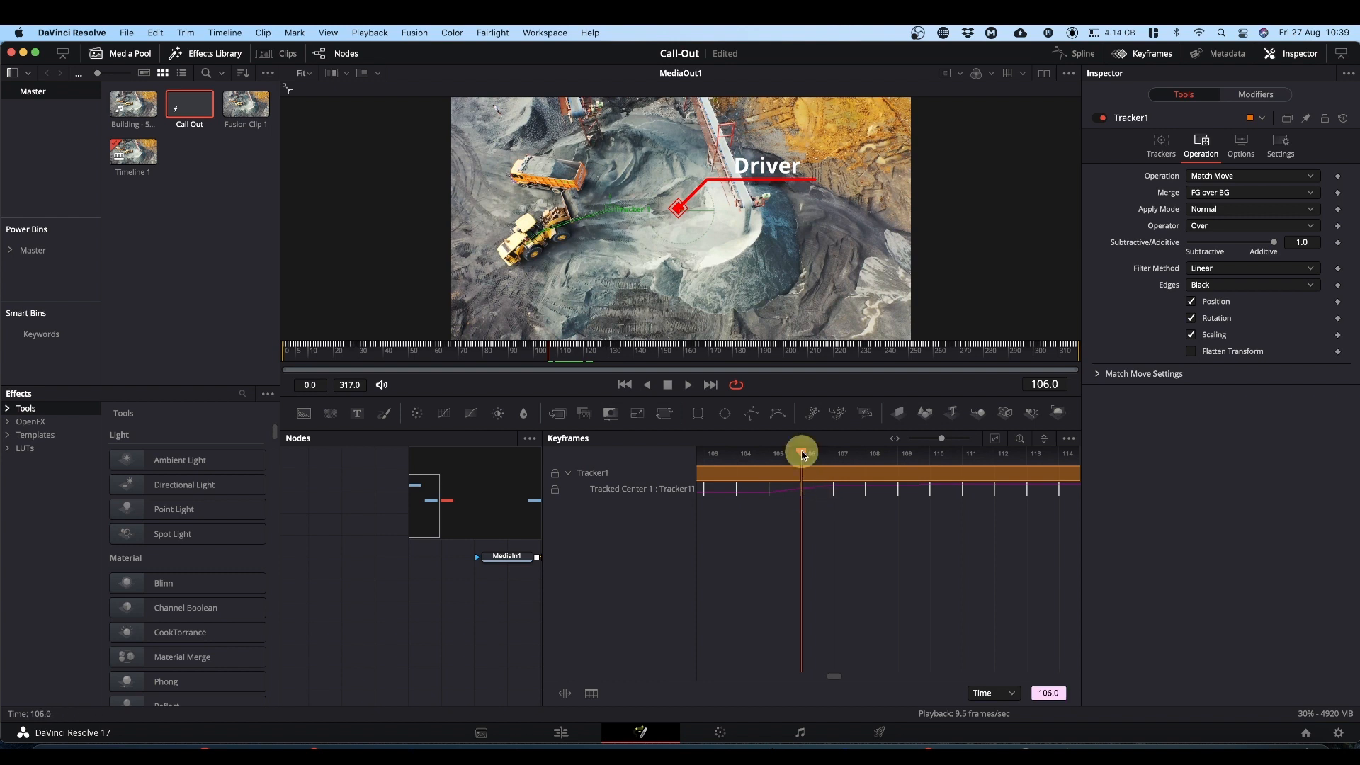
{"action": "left_click_drag", "start_coordinate": [816, 455], "coordinate": [820, 451]}
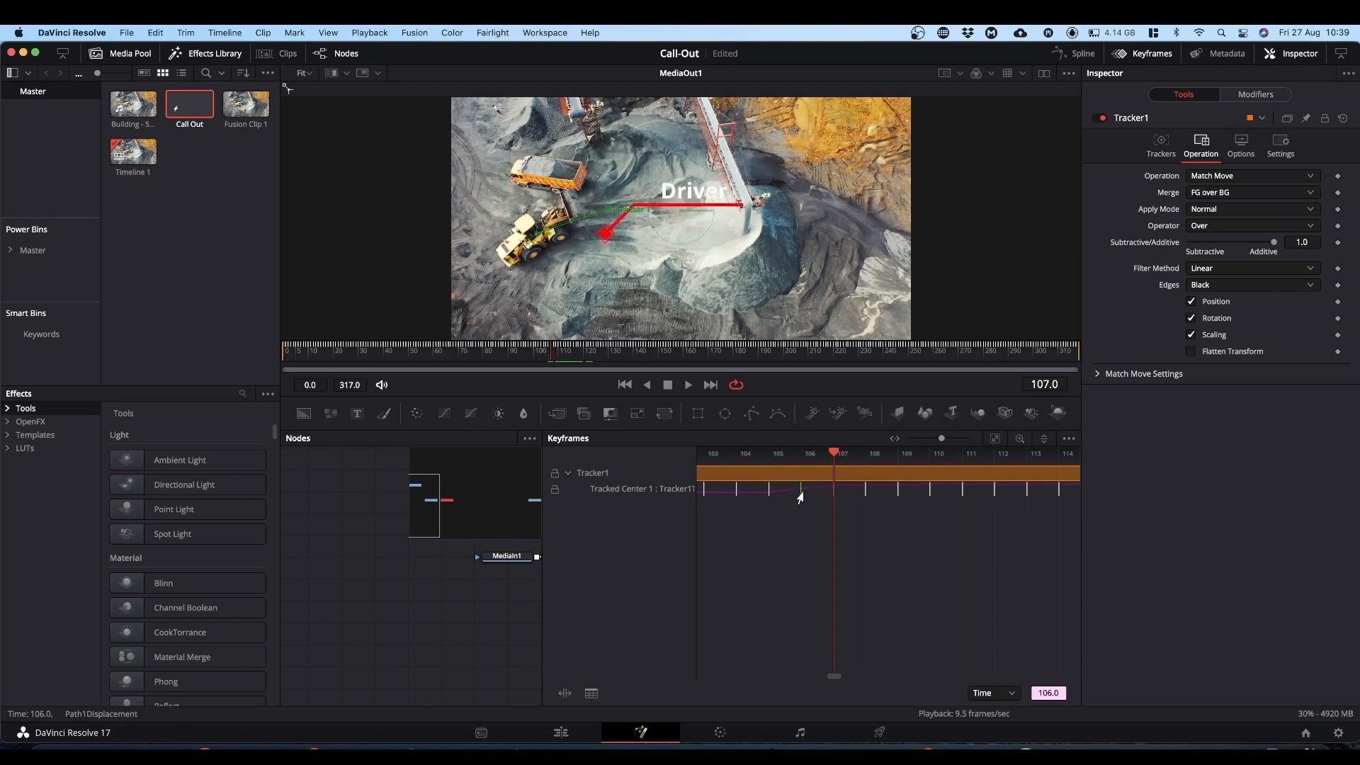
{"action": "key", "text": "BackSpace"}
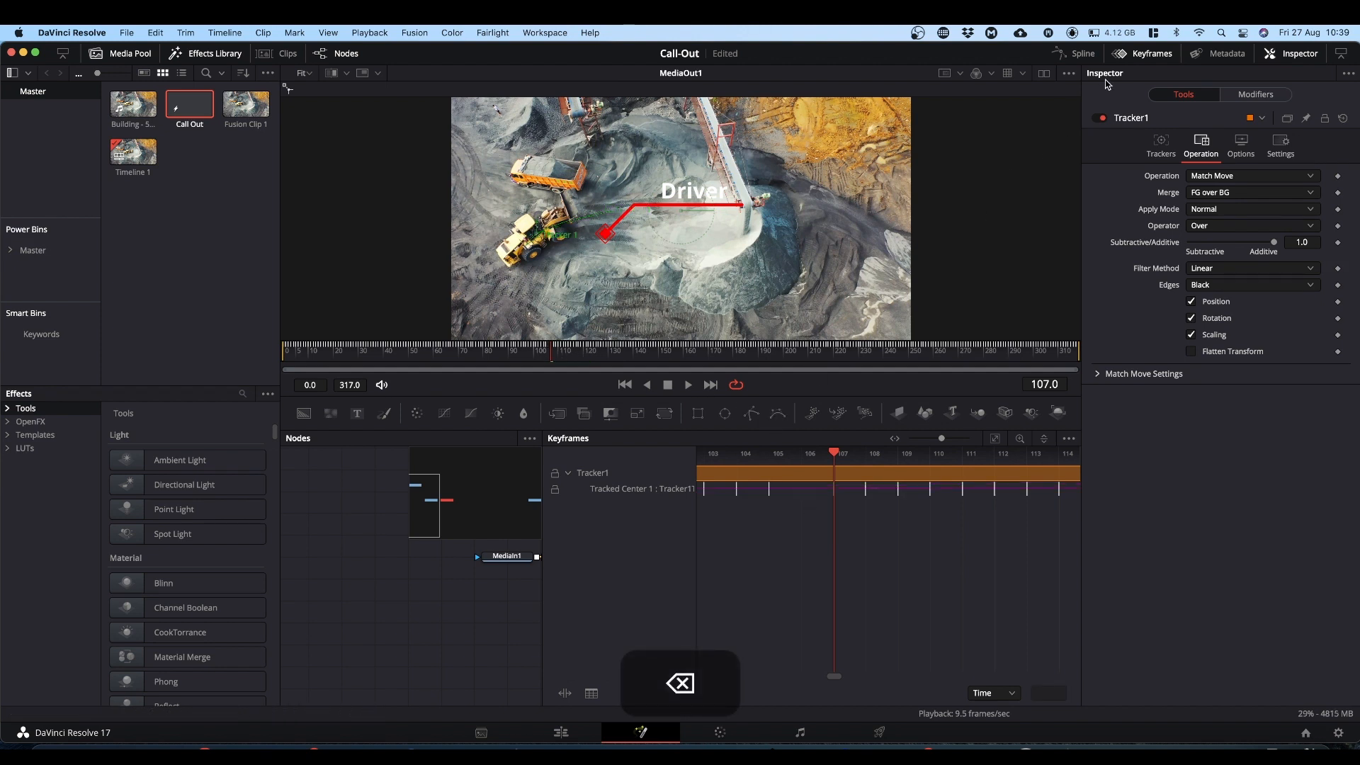
{"action": "left_click", "coordinate": [1143, 54]}
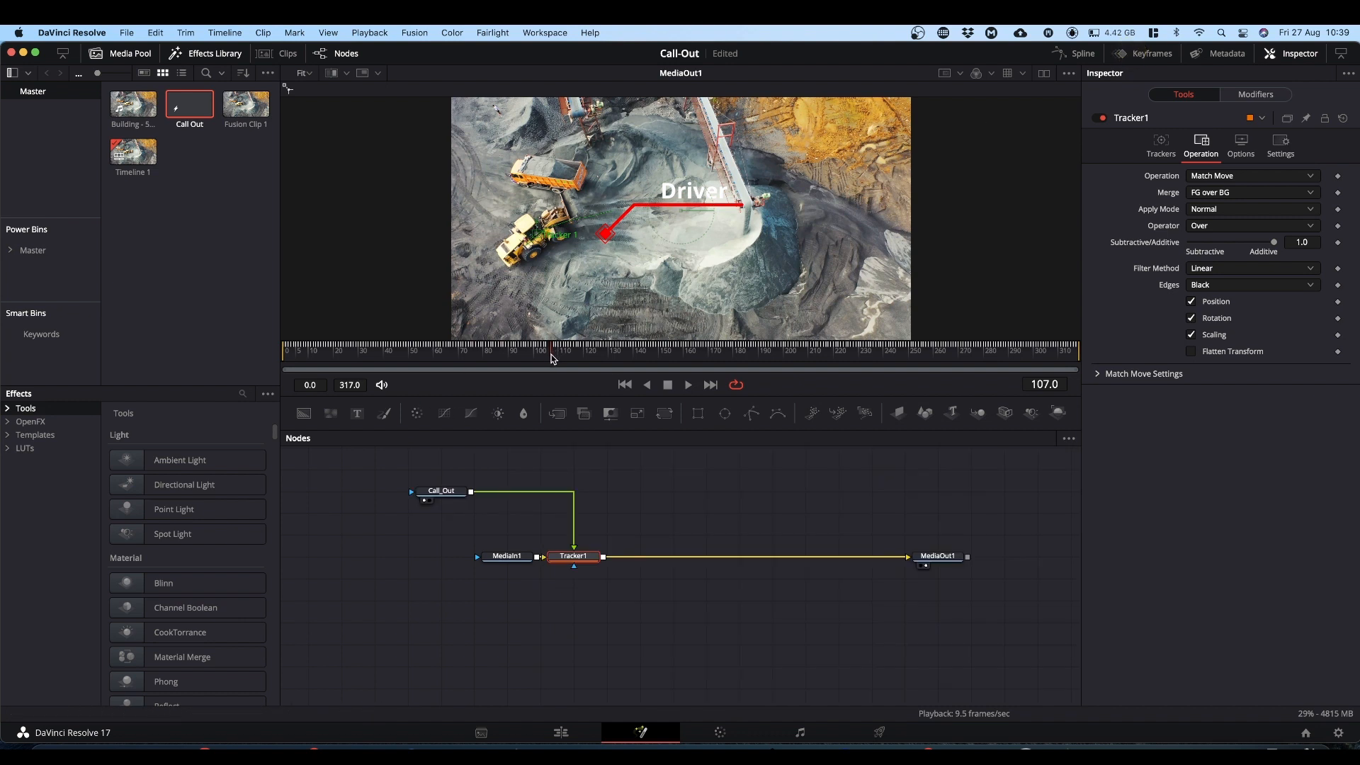
Play back the tracked call-out from the first frame, stop at frame 71, and show Tracker1's tracking settings
{"action": "left_click_drag", "start_coordinate": [506, 357], "coordinate": [260, 361]}
{"action": "key", "text": "space"}
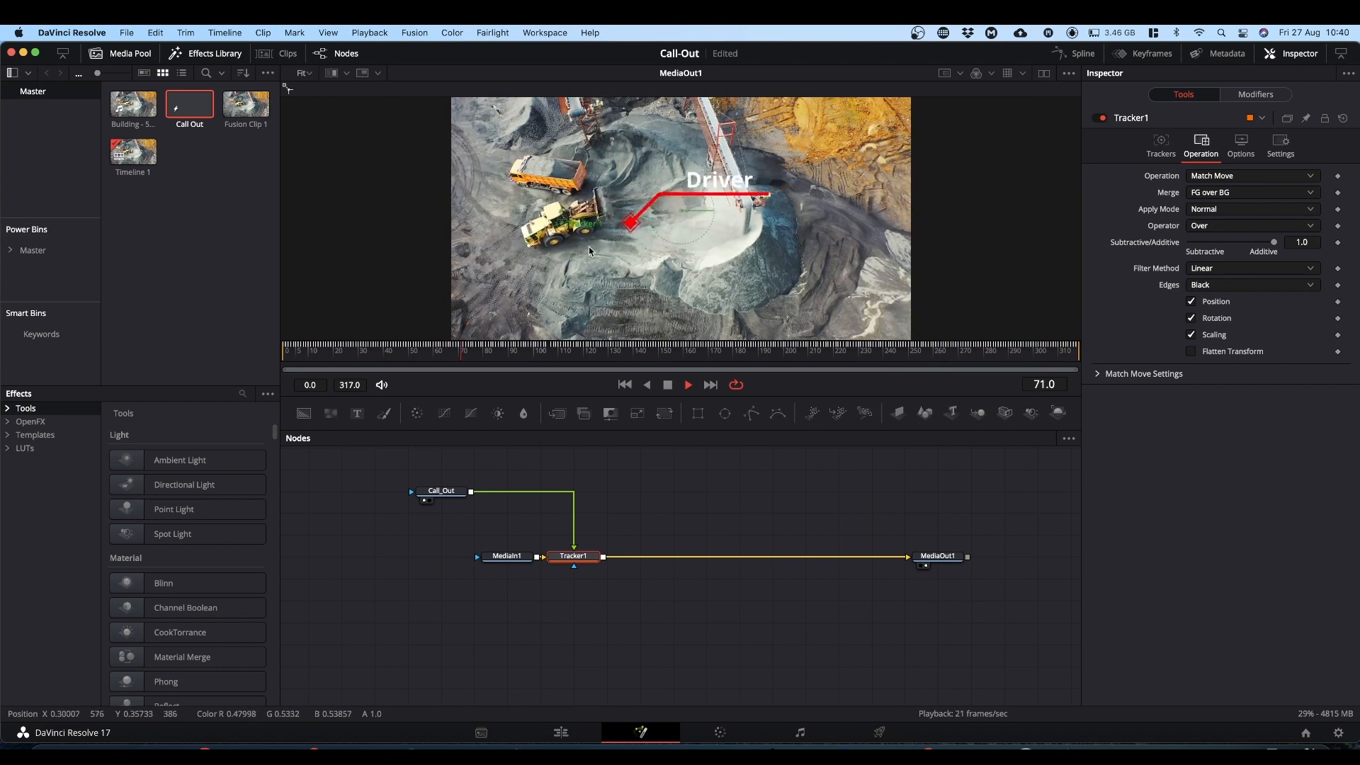
{"action": "key", "text": "space"}
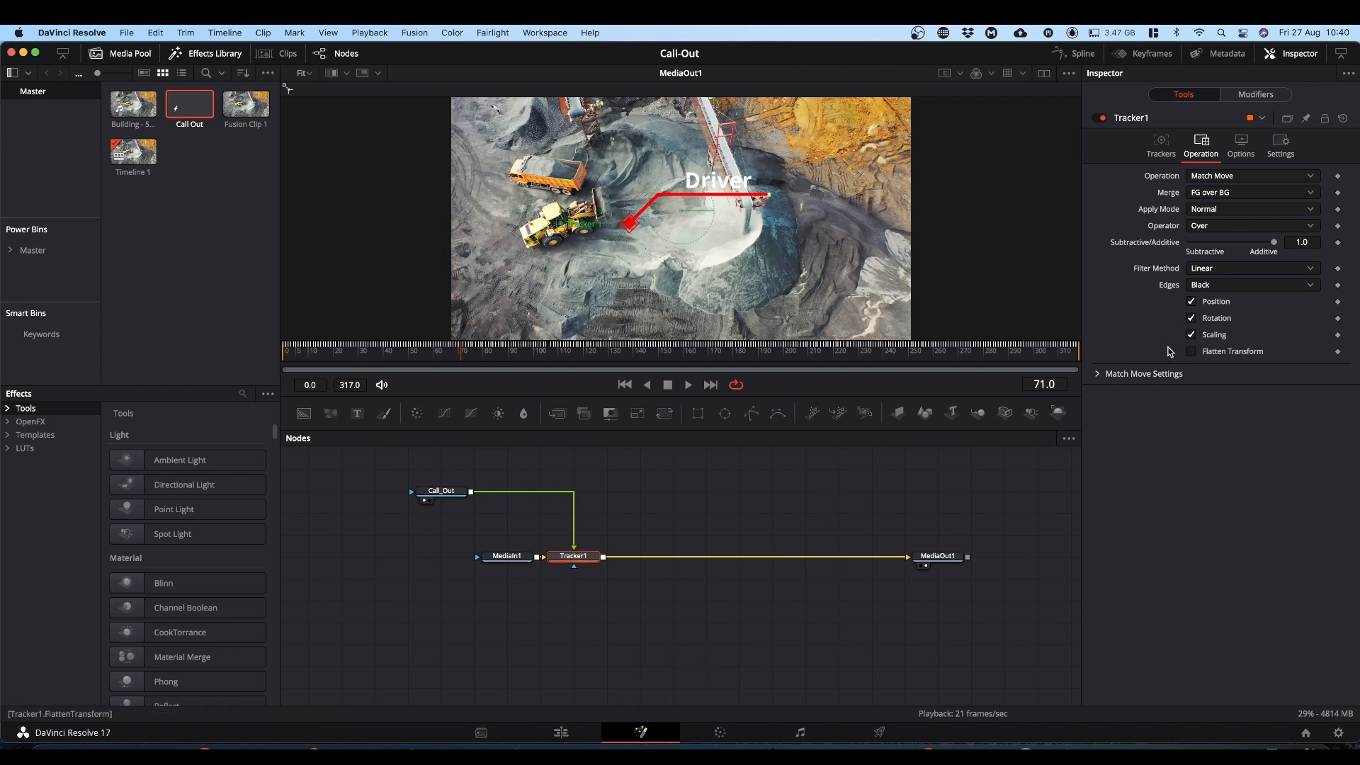
{"action": "left_click", "coordinate": [1161, 146]}
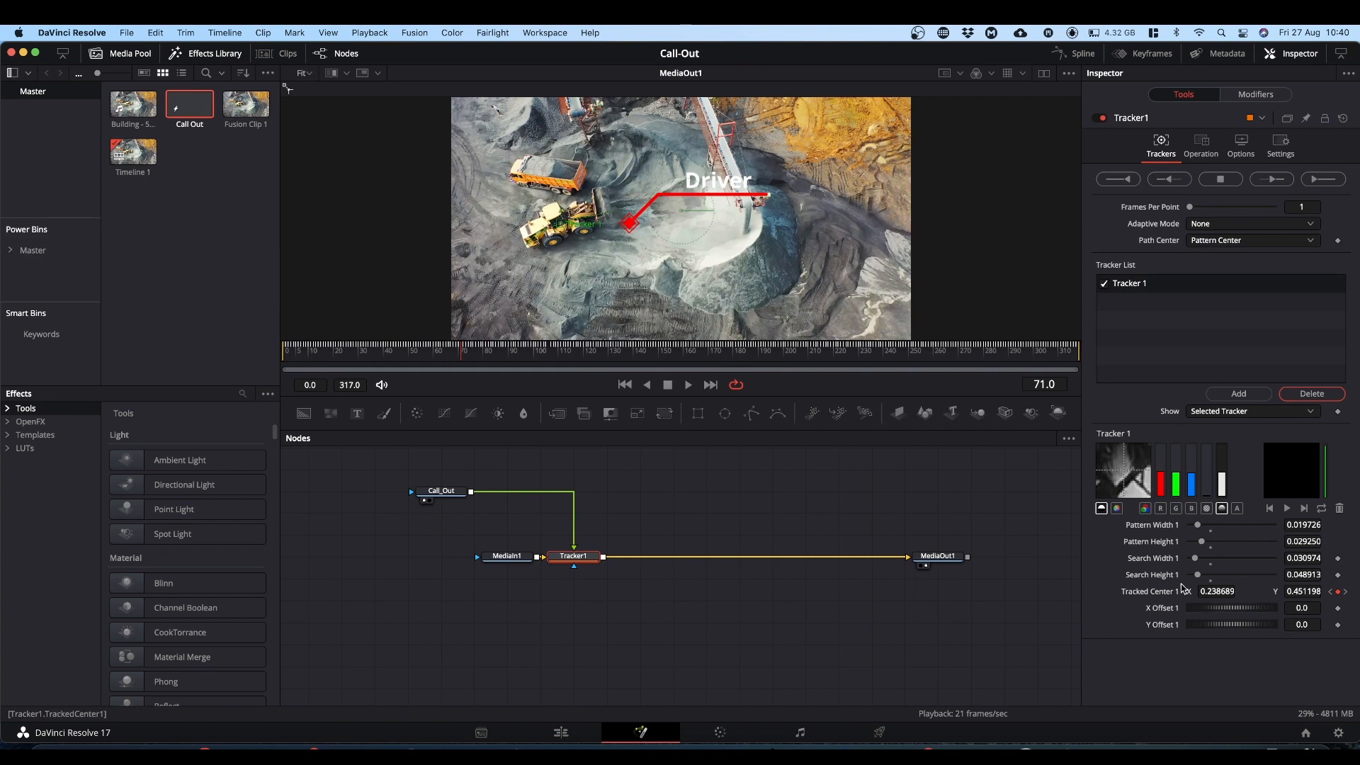
Insert a Transform node between Call_Out and Tracker1 and place it directly above Tracker1
{"action": "left_click", "coordinate": [441, 491]}
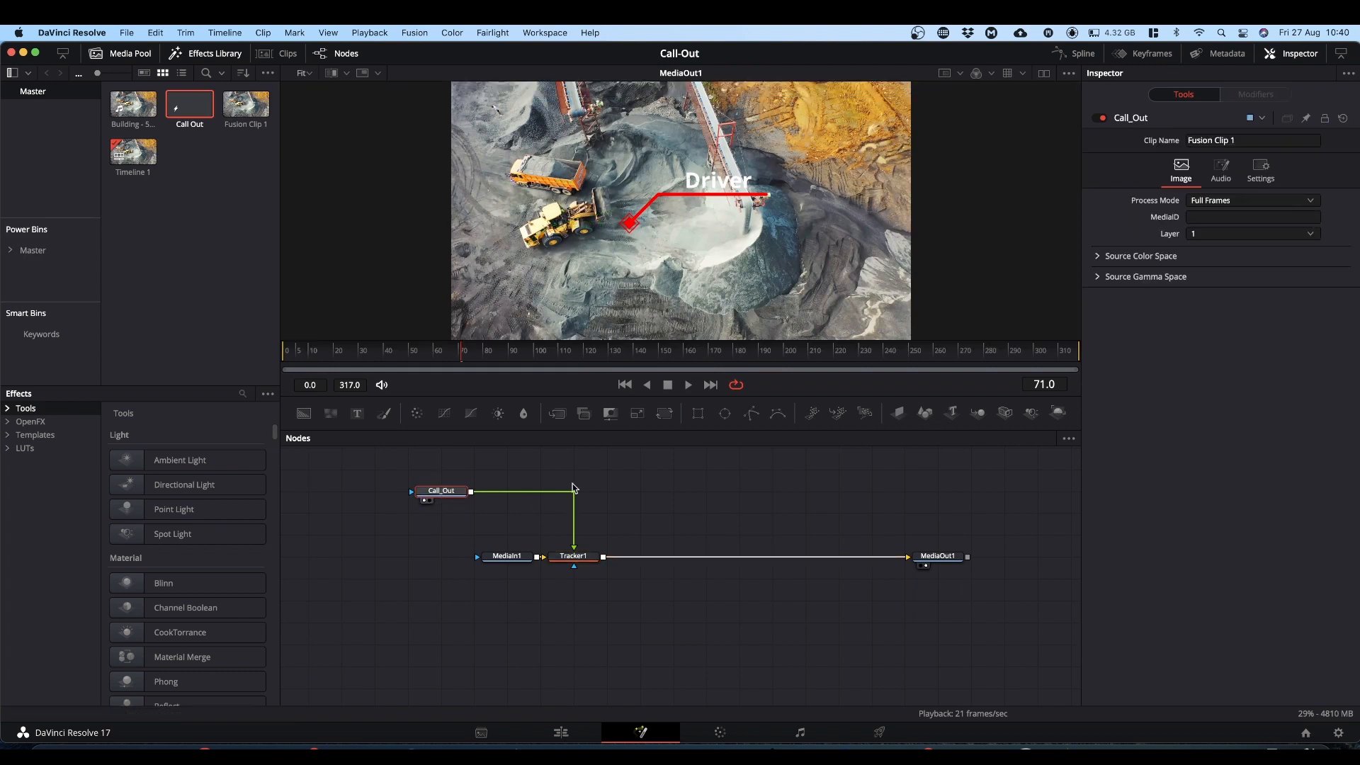
{"action": "left_click", "coordinate": [661, 415]}
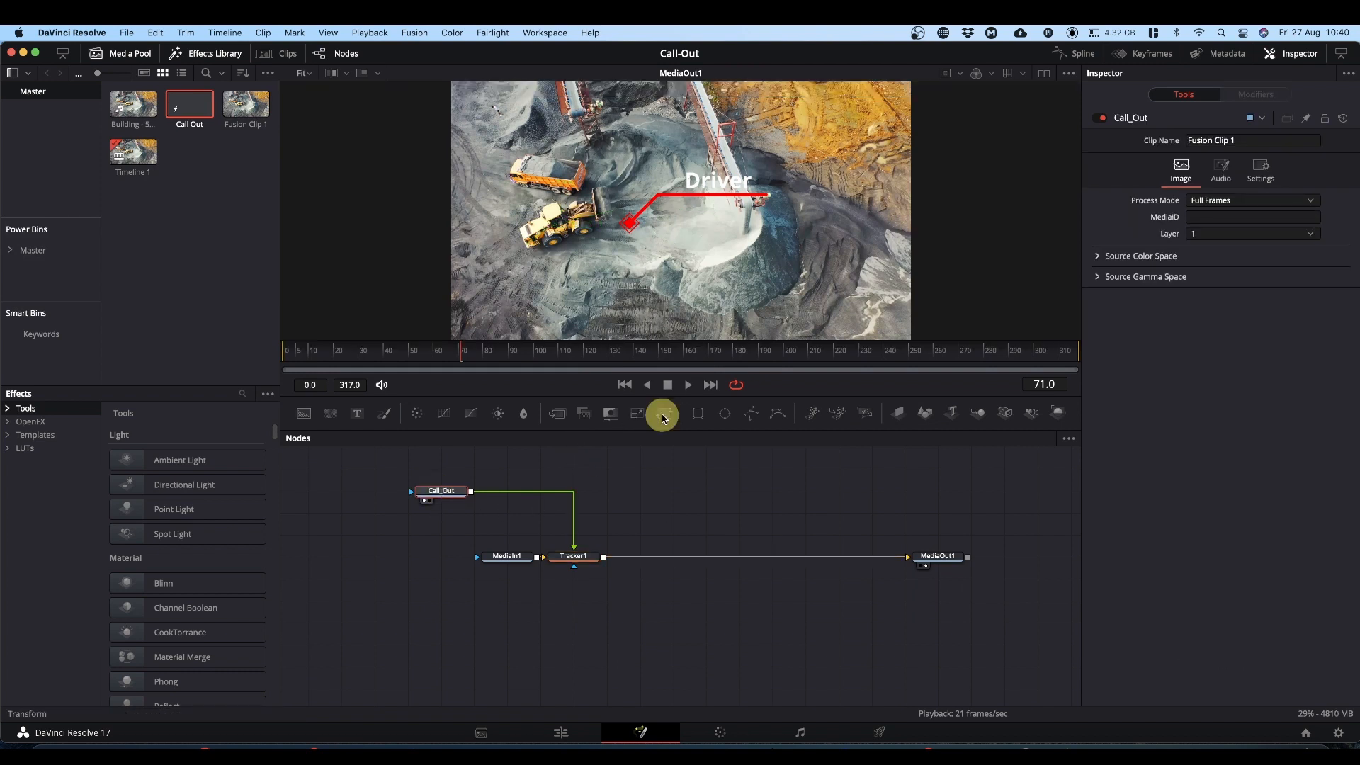
{"action": "left_click_drag", "start_coordinate": [517, 490], "coordinate": [582, 496]}
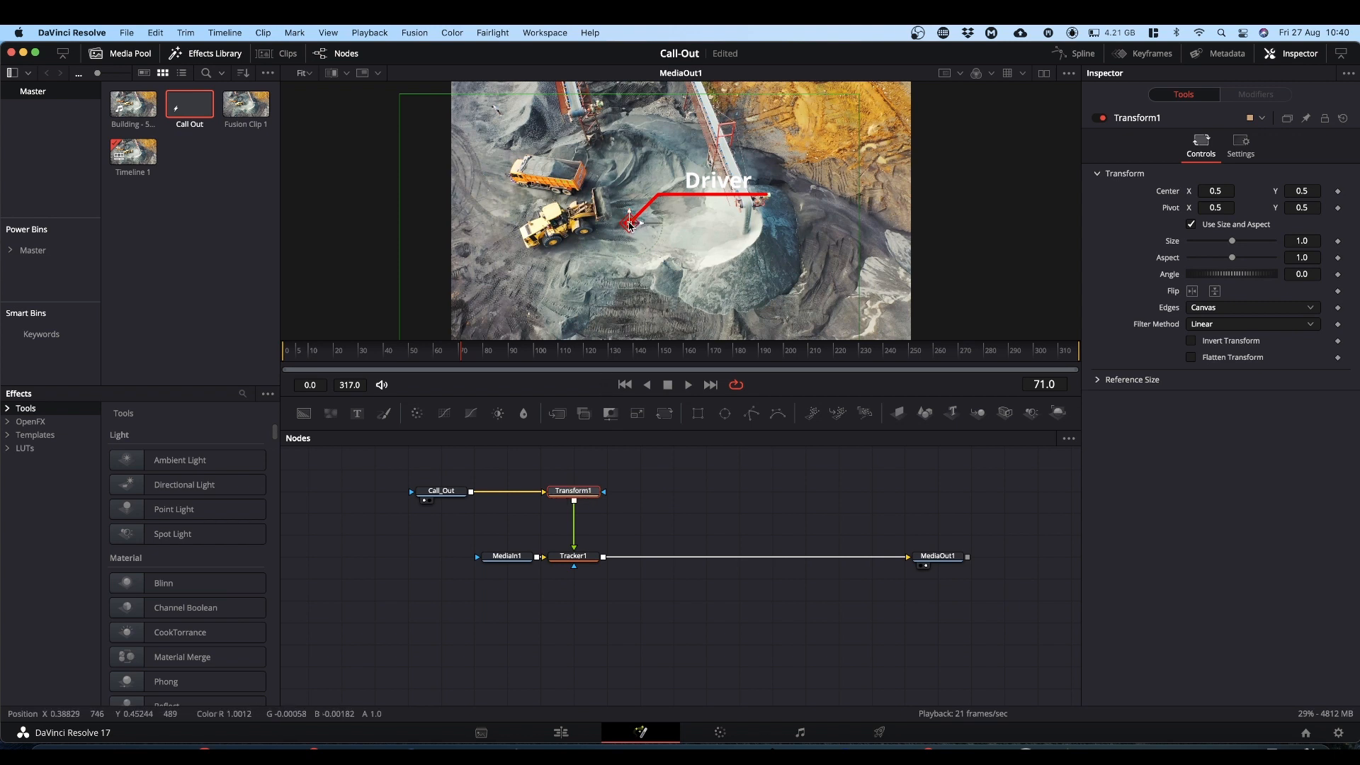
Move the Transform's center to X 0.348148, Y 0.502570 so the call-out's diamond sits on the loader's cab, and fit the viewer again
{"action": "left_click_drag", "start_coordinate": [629, 224], "coordinate": [561, 225]}
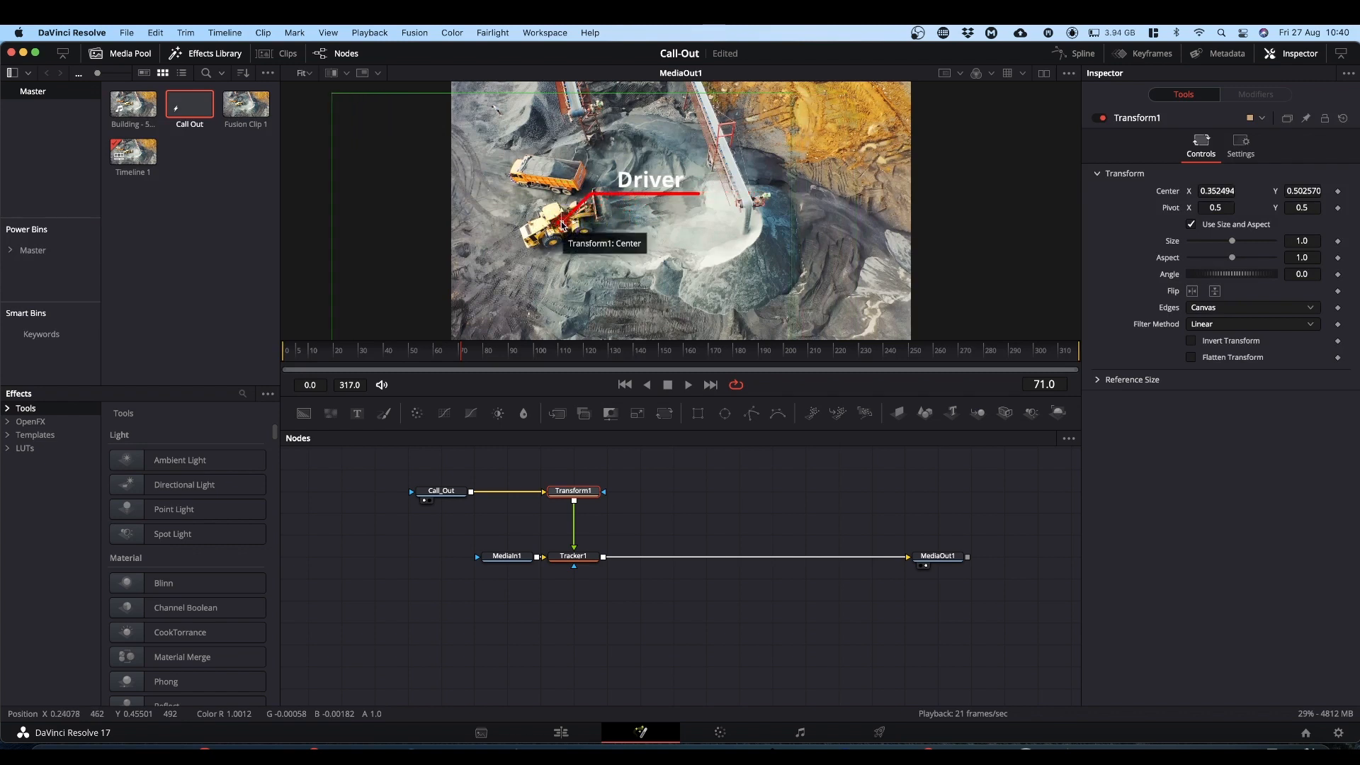
{"action": "scroll", "coordinate": [561, 225], "scroll_direction": "up", "scroll_amount": 10}
{"action": "left_click_drag", "start_coordinate": [560, 222], "coordinate": [550, 222]}
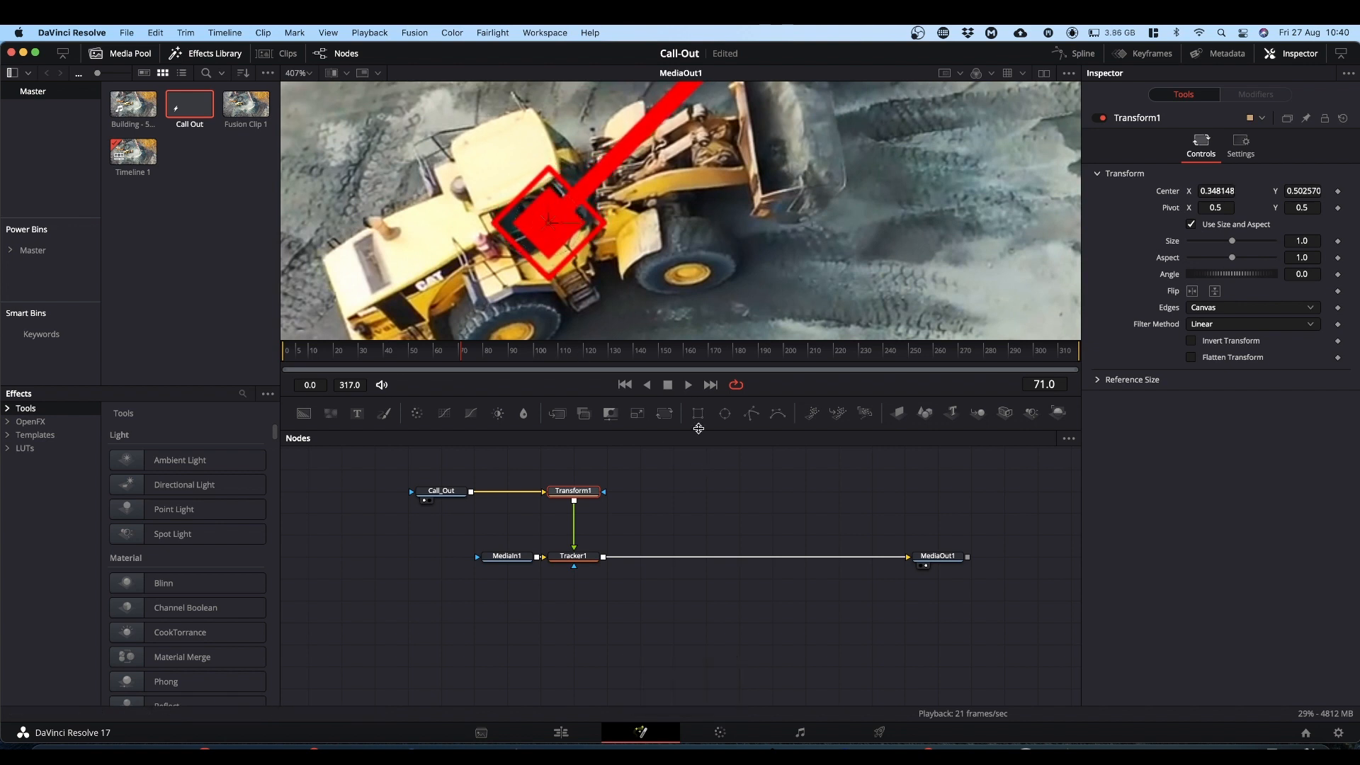
{"action": "left_click", "coordinate": [309, 74]}
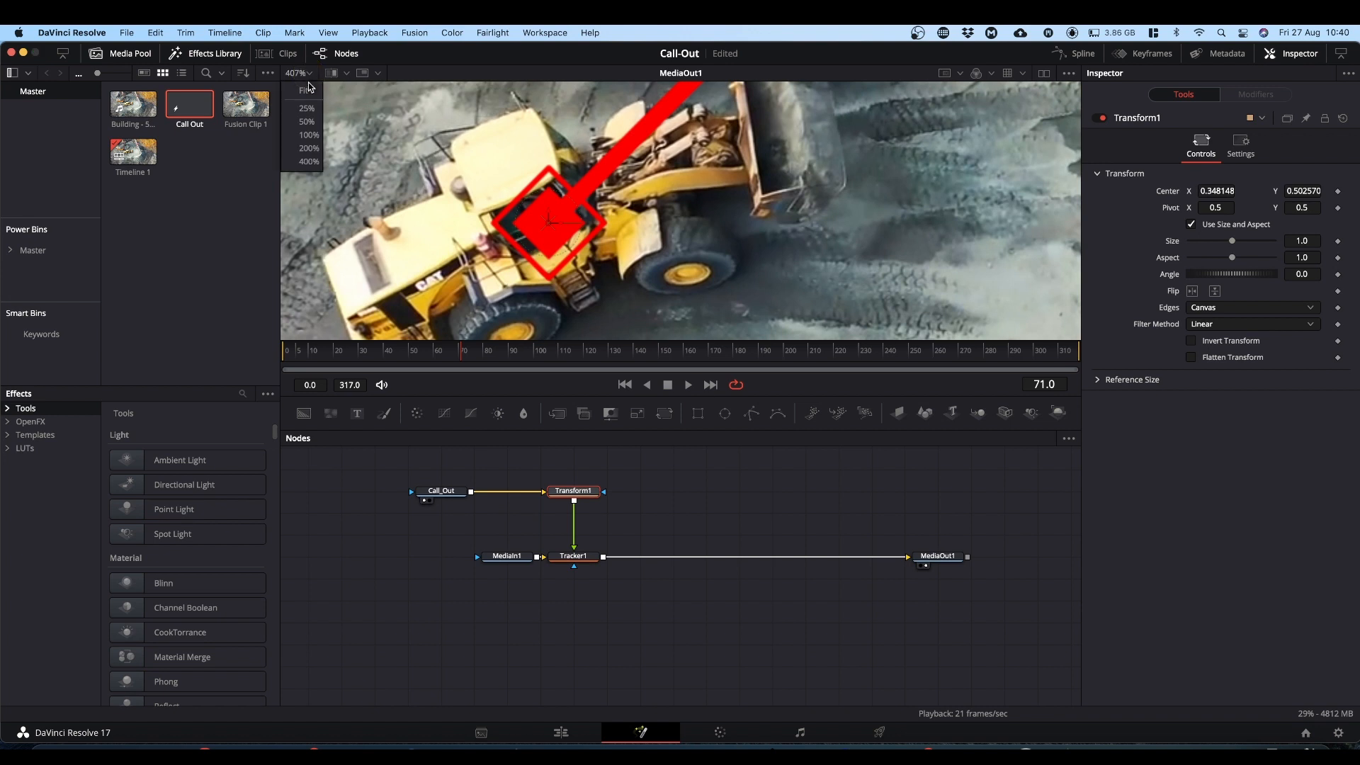
{"action": "left_click", "coordinate": [298, 90]}
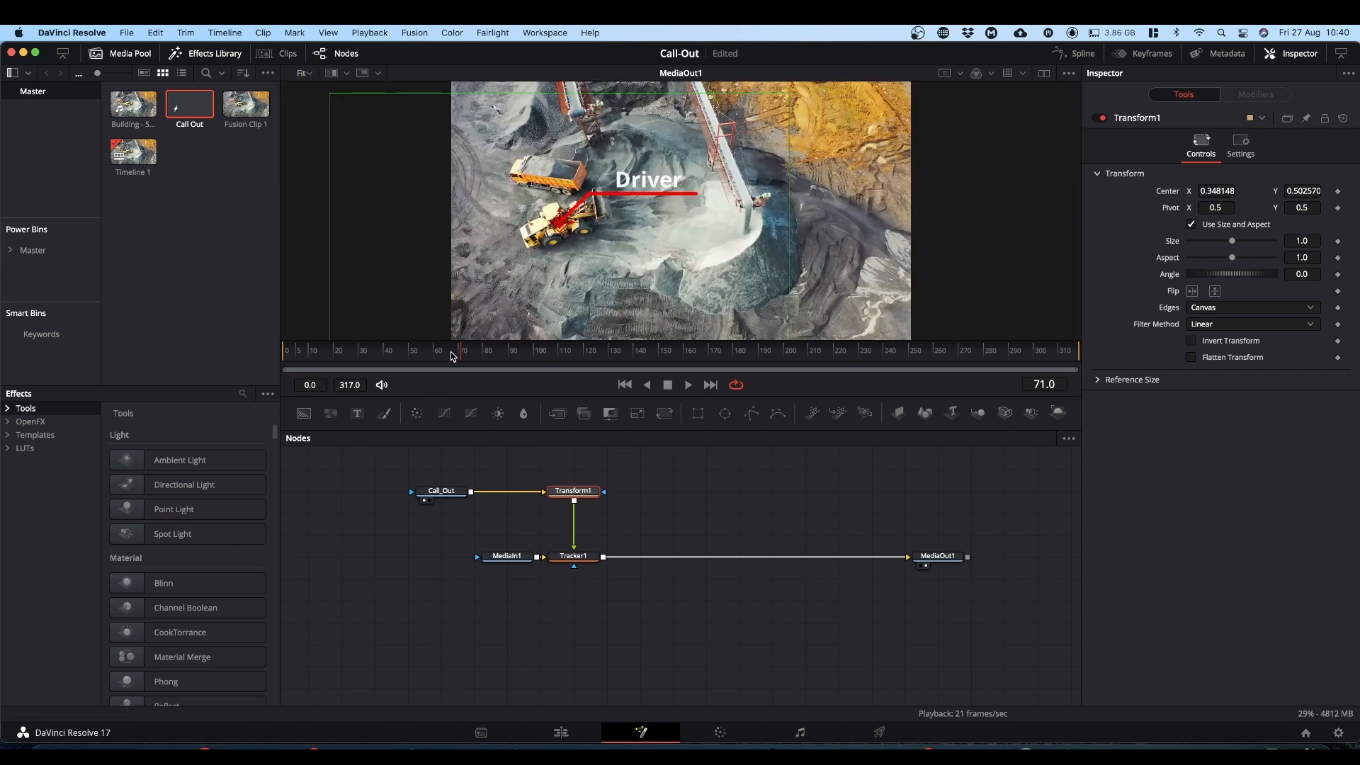
Play back the repositioned call-out from the first frame to check that it follows the cab, and stop playback
{"action": "left_click_drag", "start_coordinate": [462, 356], "coordinate": [270, 356]}
{"action": "key", "text": "space"}
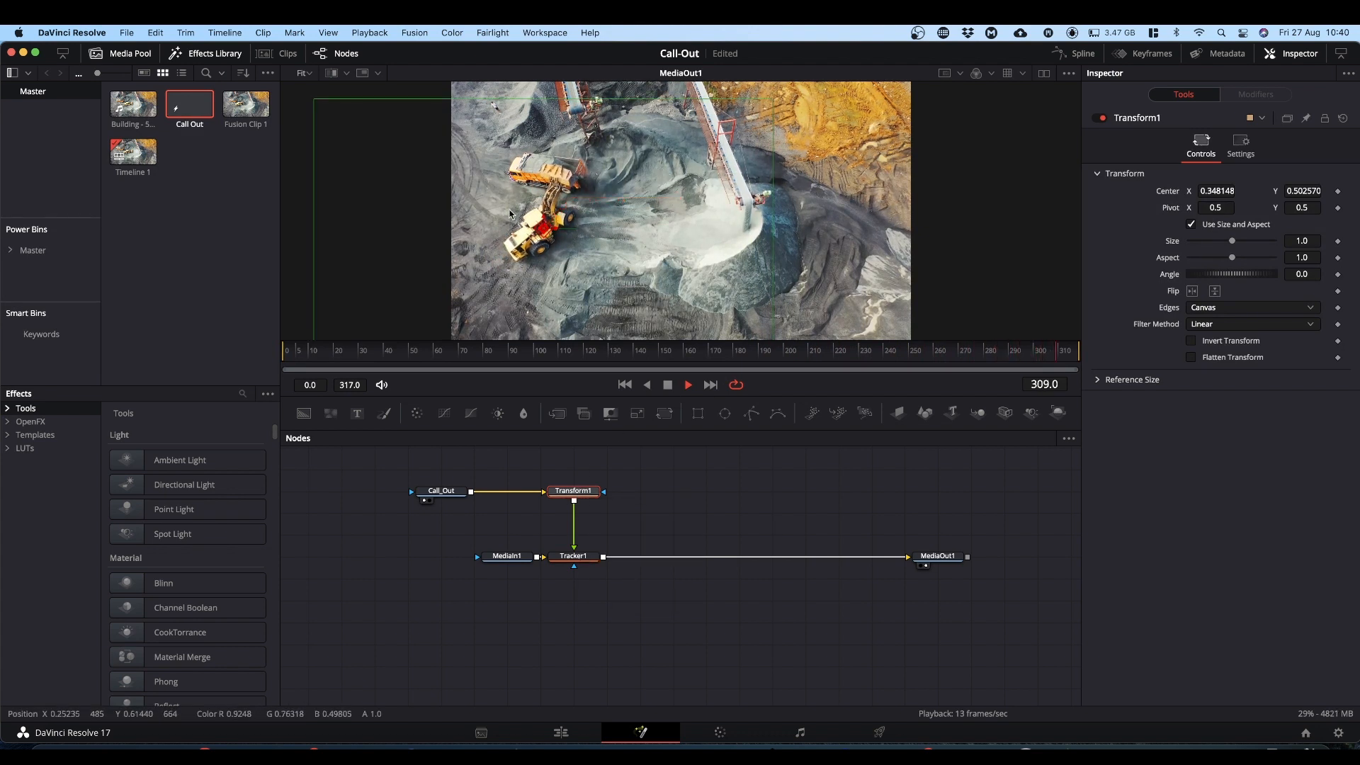
{"action": "key", "text": "space"}
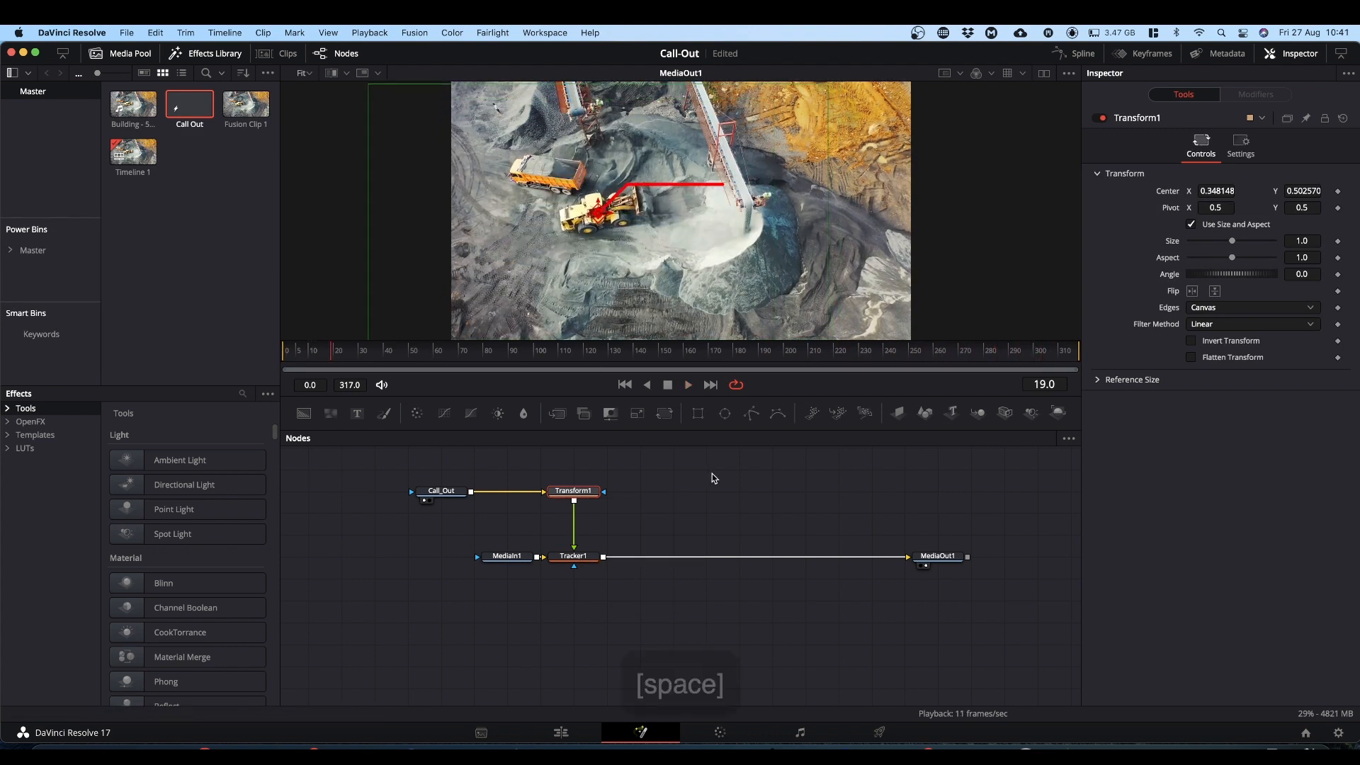
Switch to the Edit page, return the playhead to the start of Timeline 1, and play the timeline
{"action": "left_click", "coordinate": [560, 731]}
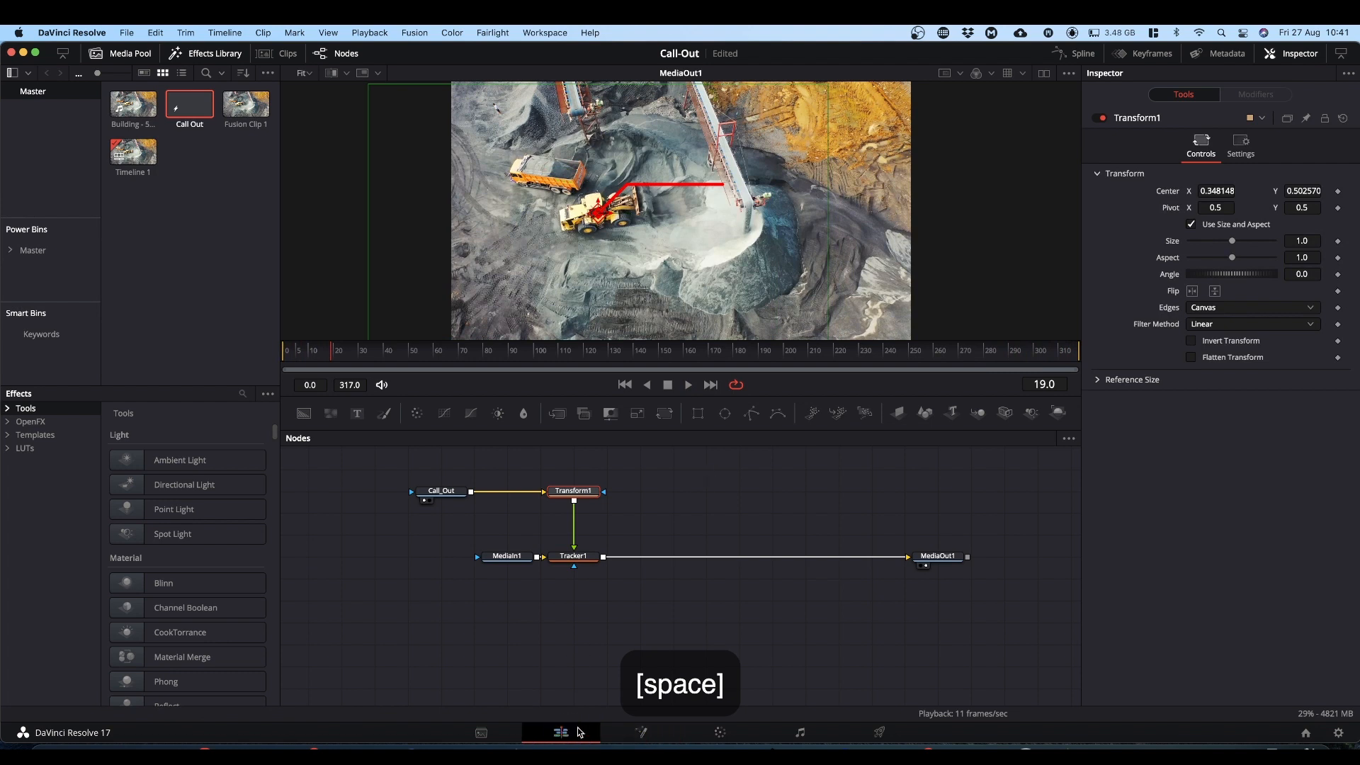
{"action": "left_click_drag", "start_coordinate": [621, 454], "coordinate": [397, 449]}
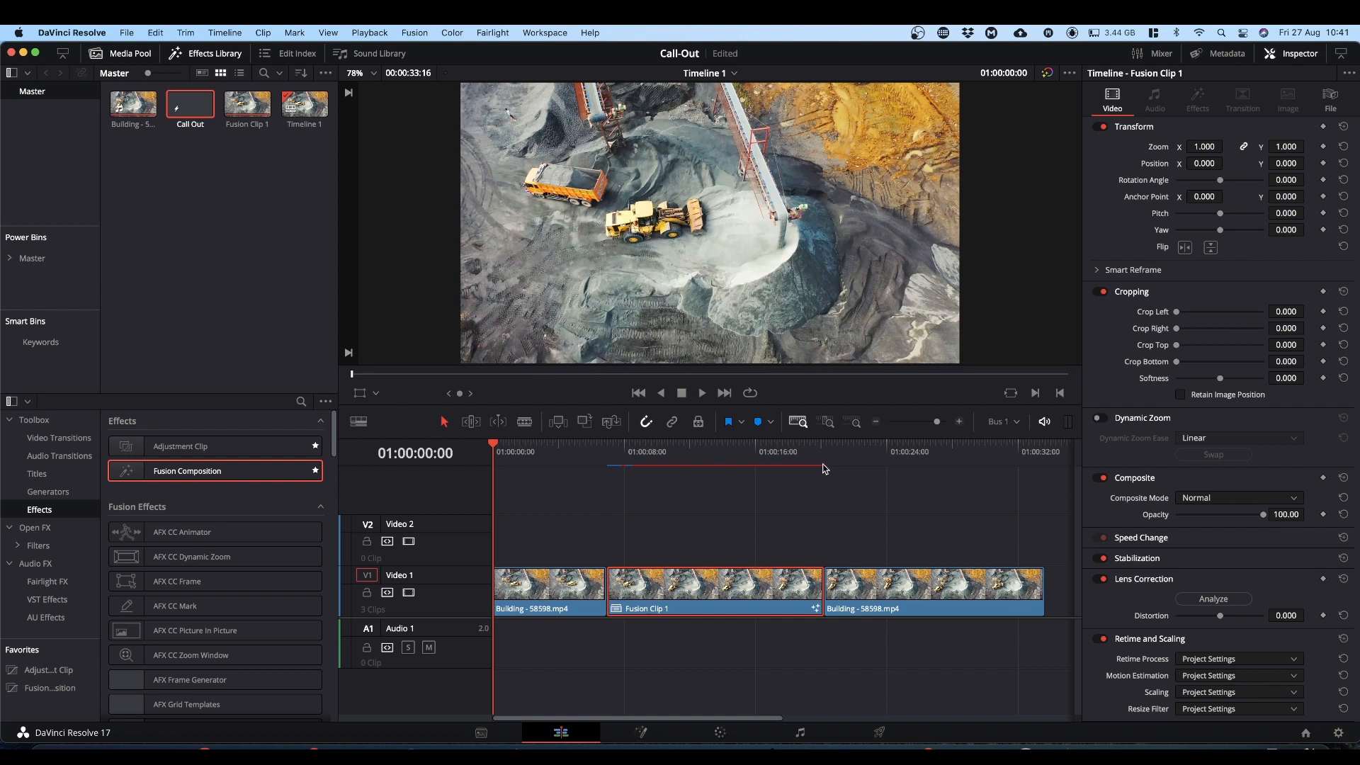
{"action": "key", "text": "space"}
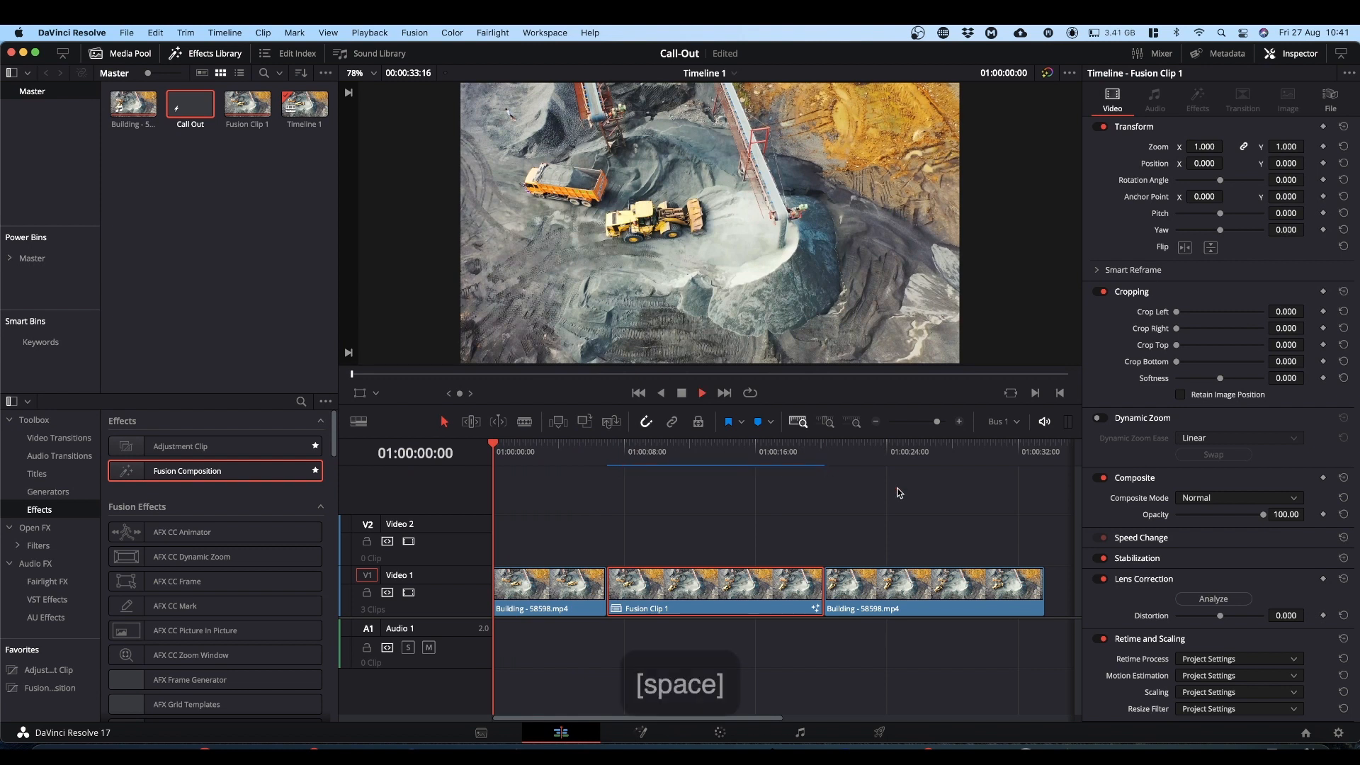